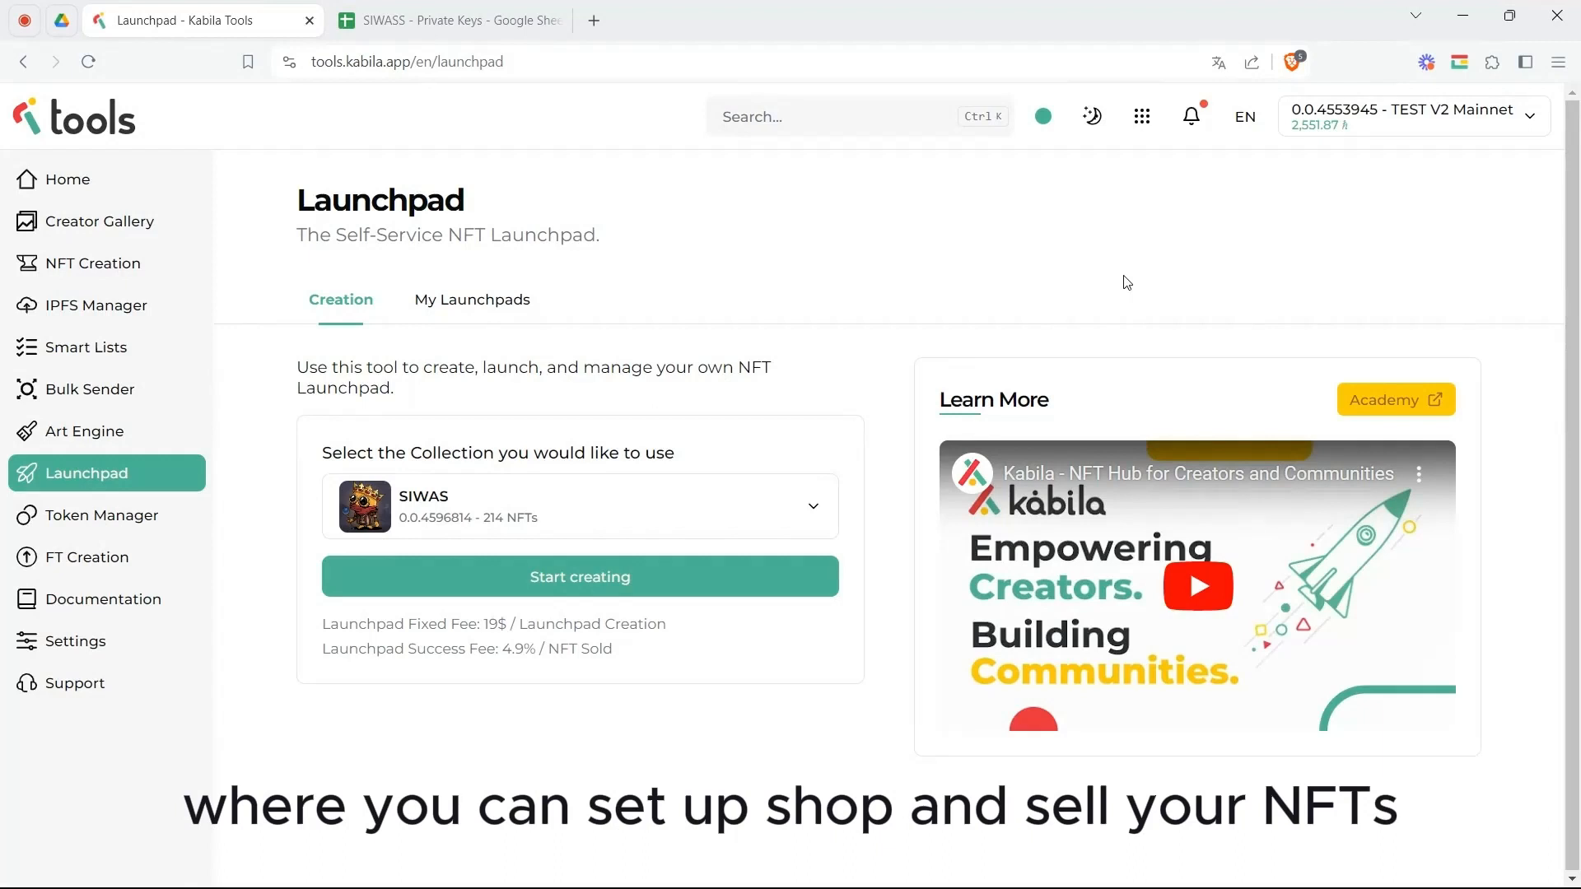
# Start creating a launchpad for the SIWAS collection
pyautogui.click(805, 517)
pyautogui.click(524, 620)
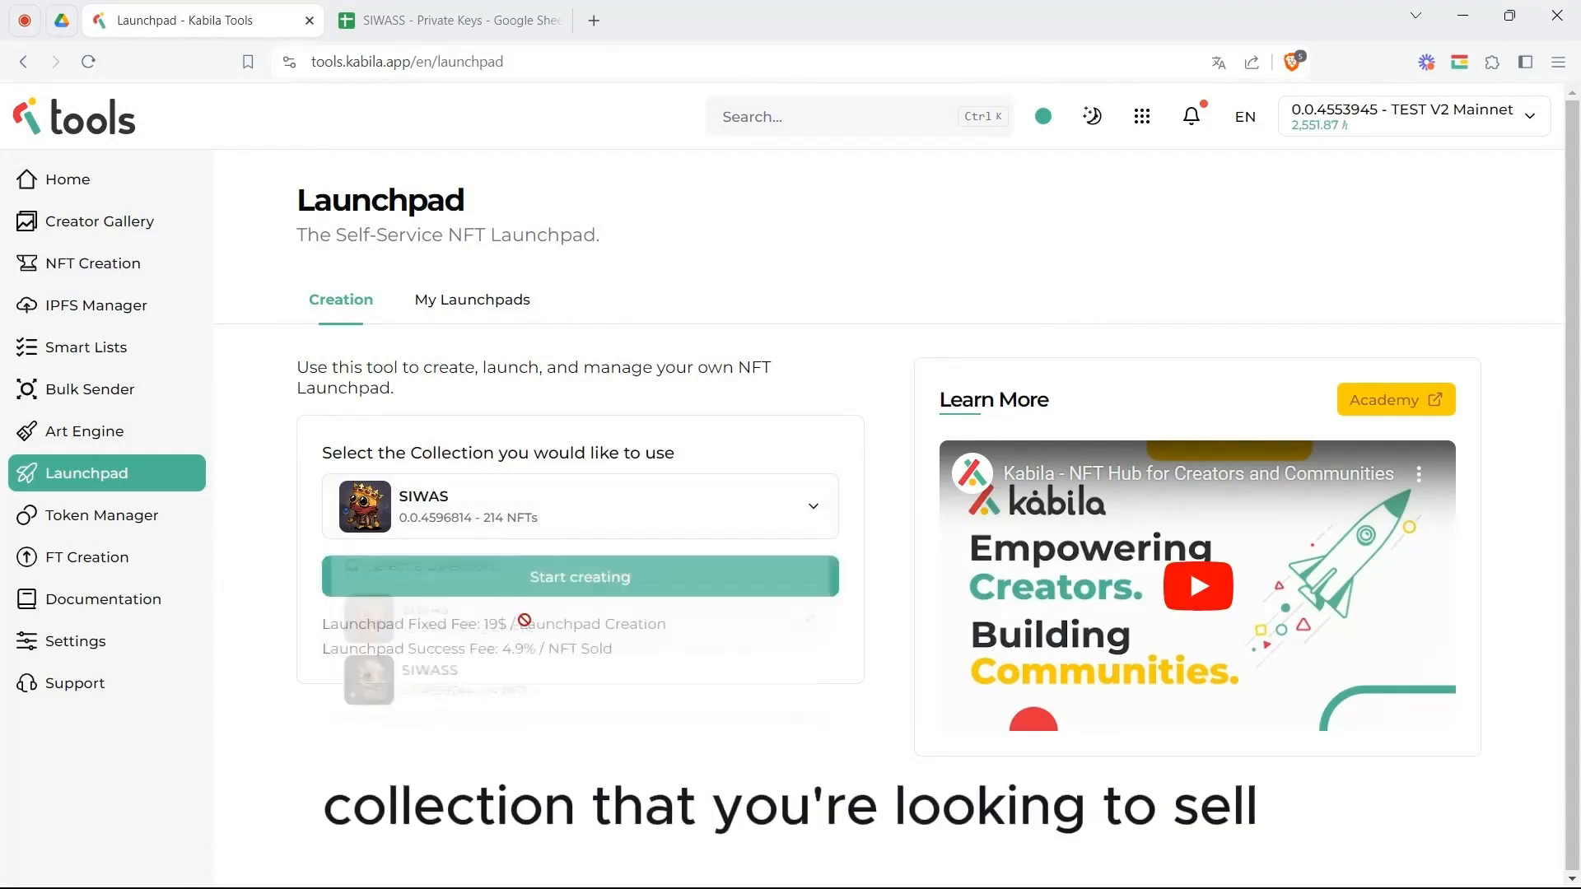
pyautogui.click(576, 581)
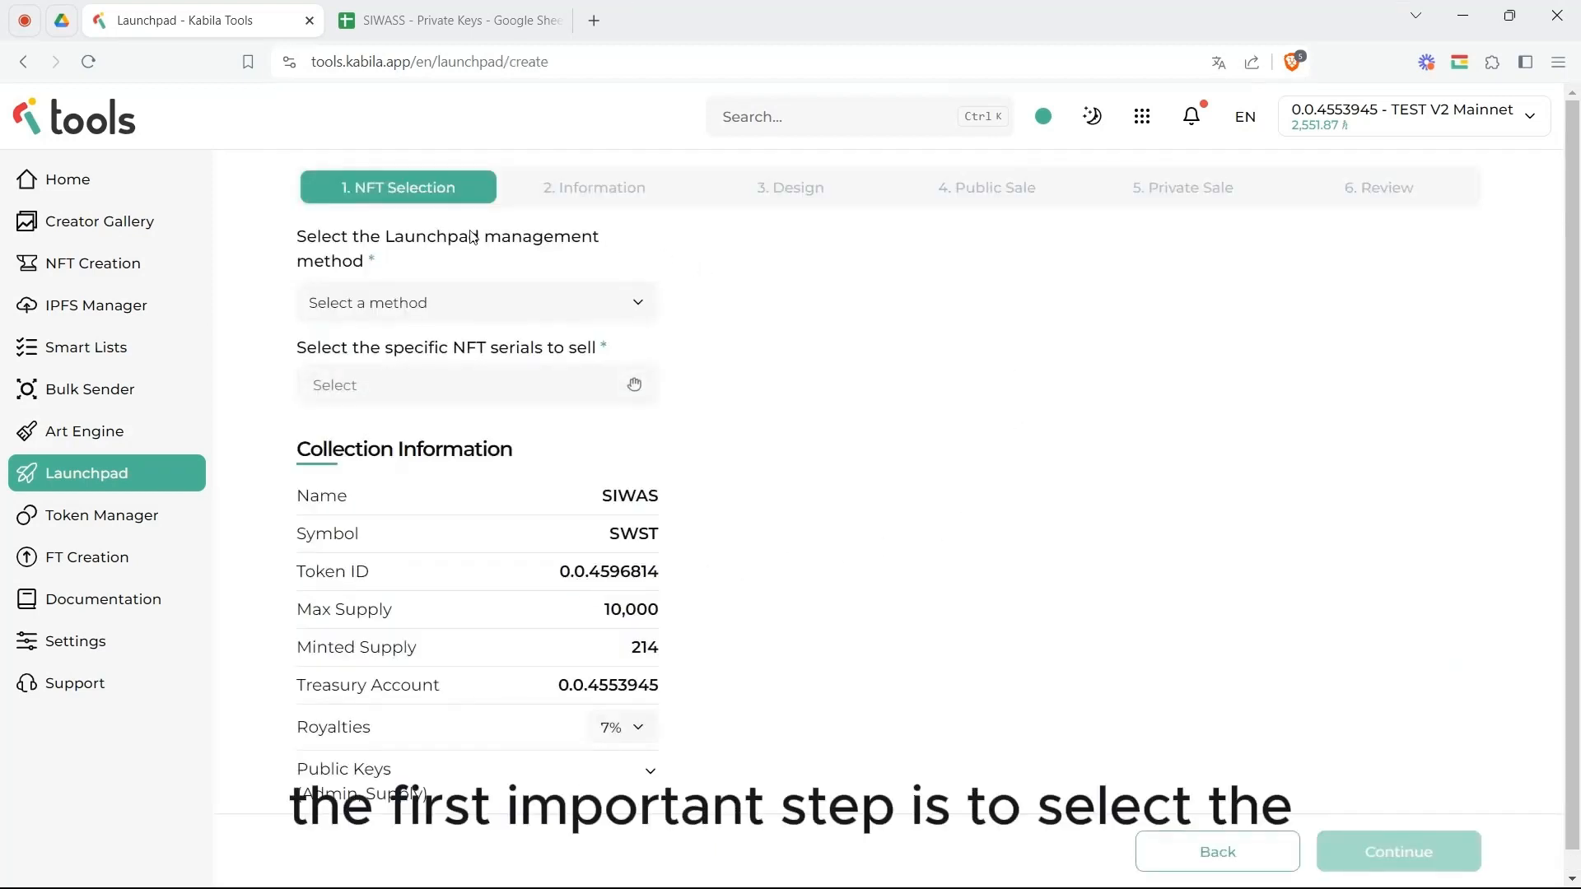
# Review the terms of the Sending NFTs and Admin Key management methods without accepting either
pyautogui.click(565, 313)
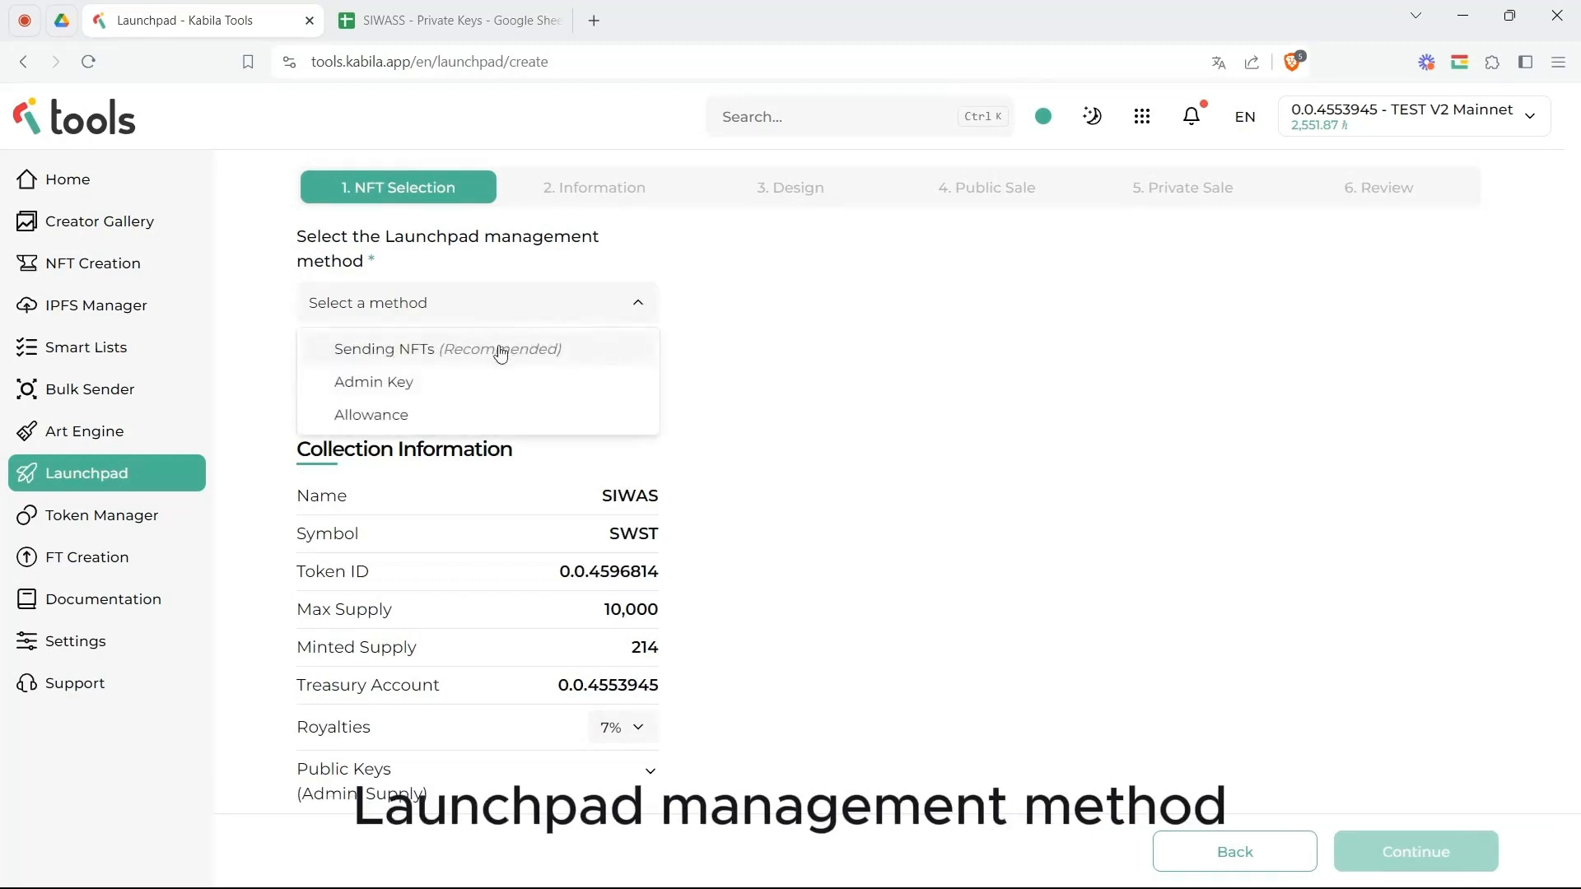
pyautogui.click(452, 349)
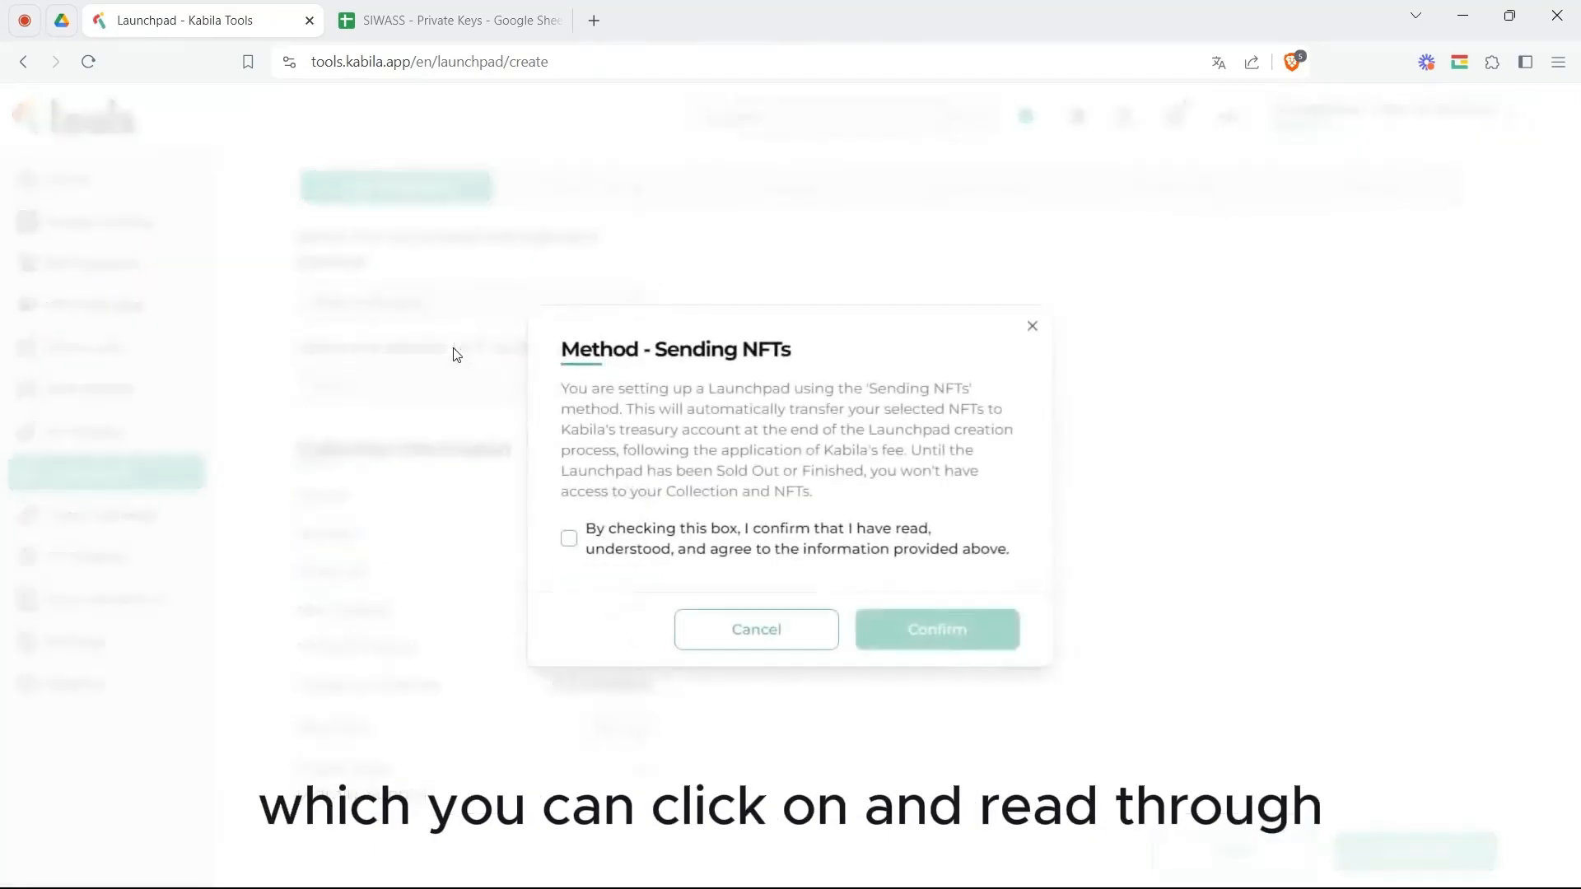
pyautogui.click(728, 627)
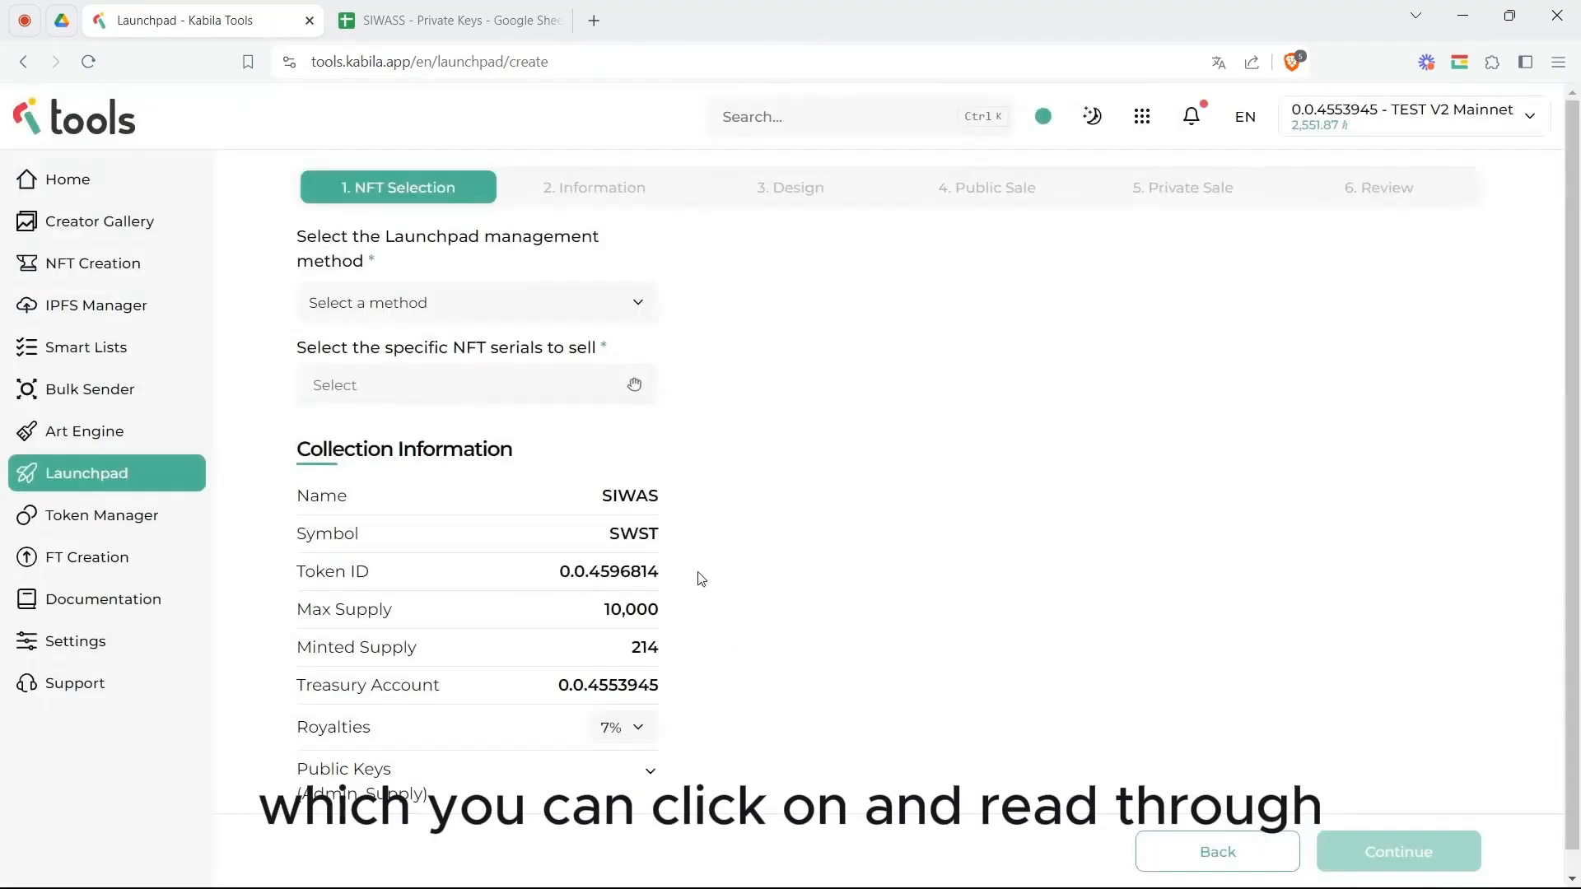
pyautogui.click(484, 298)
pyautogui.click(438, 384)
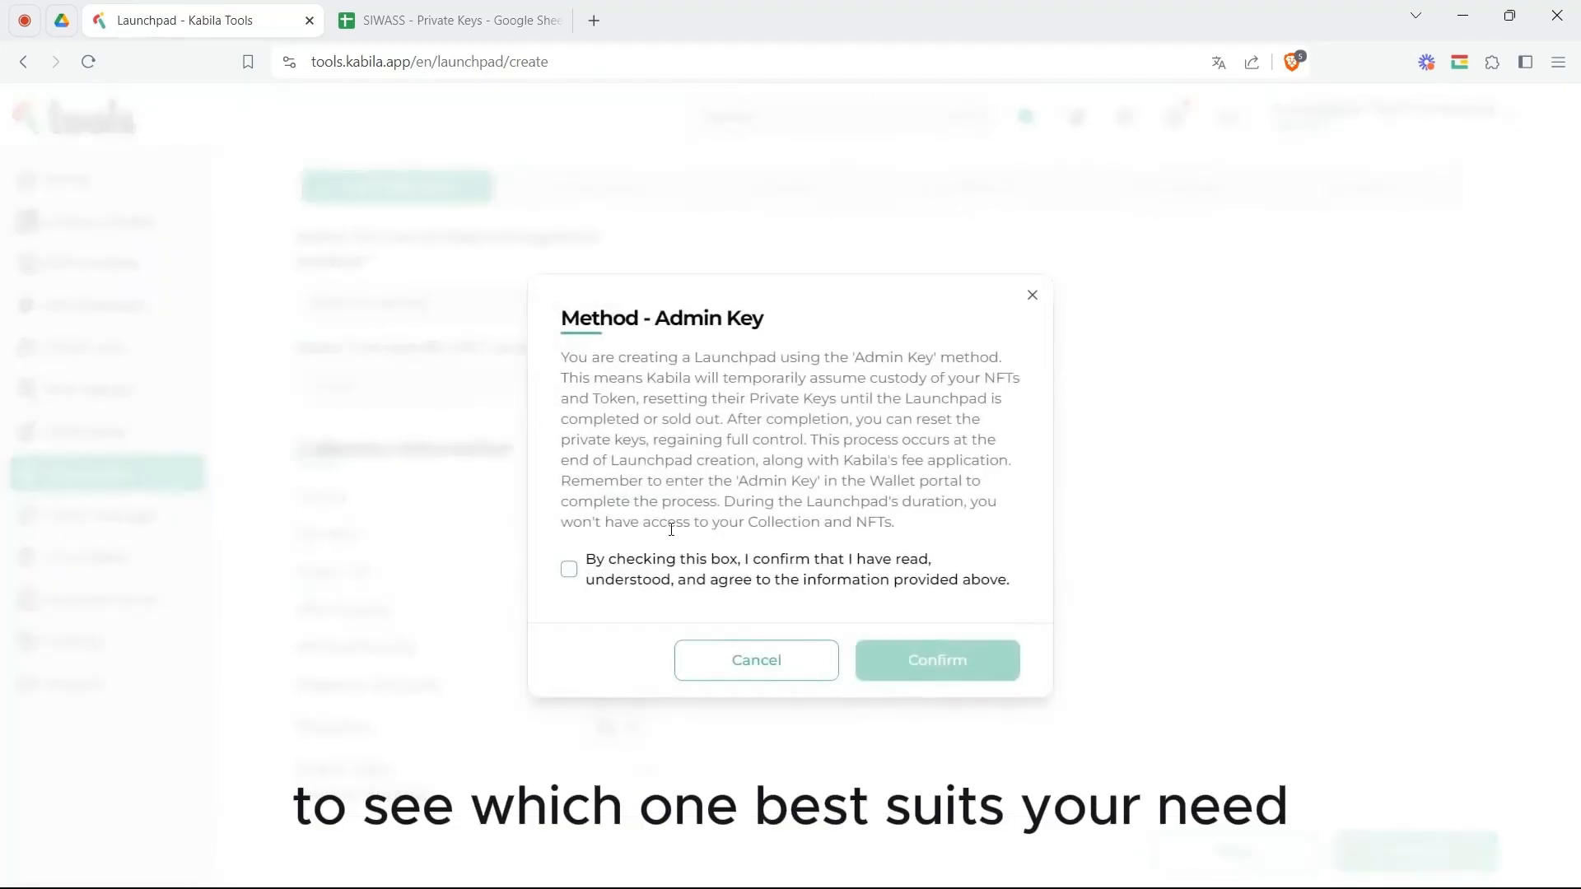
pyautogui.click(767, 659)
# Set the launchpad management method to Sending NFTs with its terms accepted, and open the NFT serial selection
pyautogui.click(478, 305)
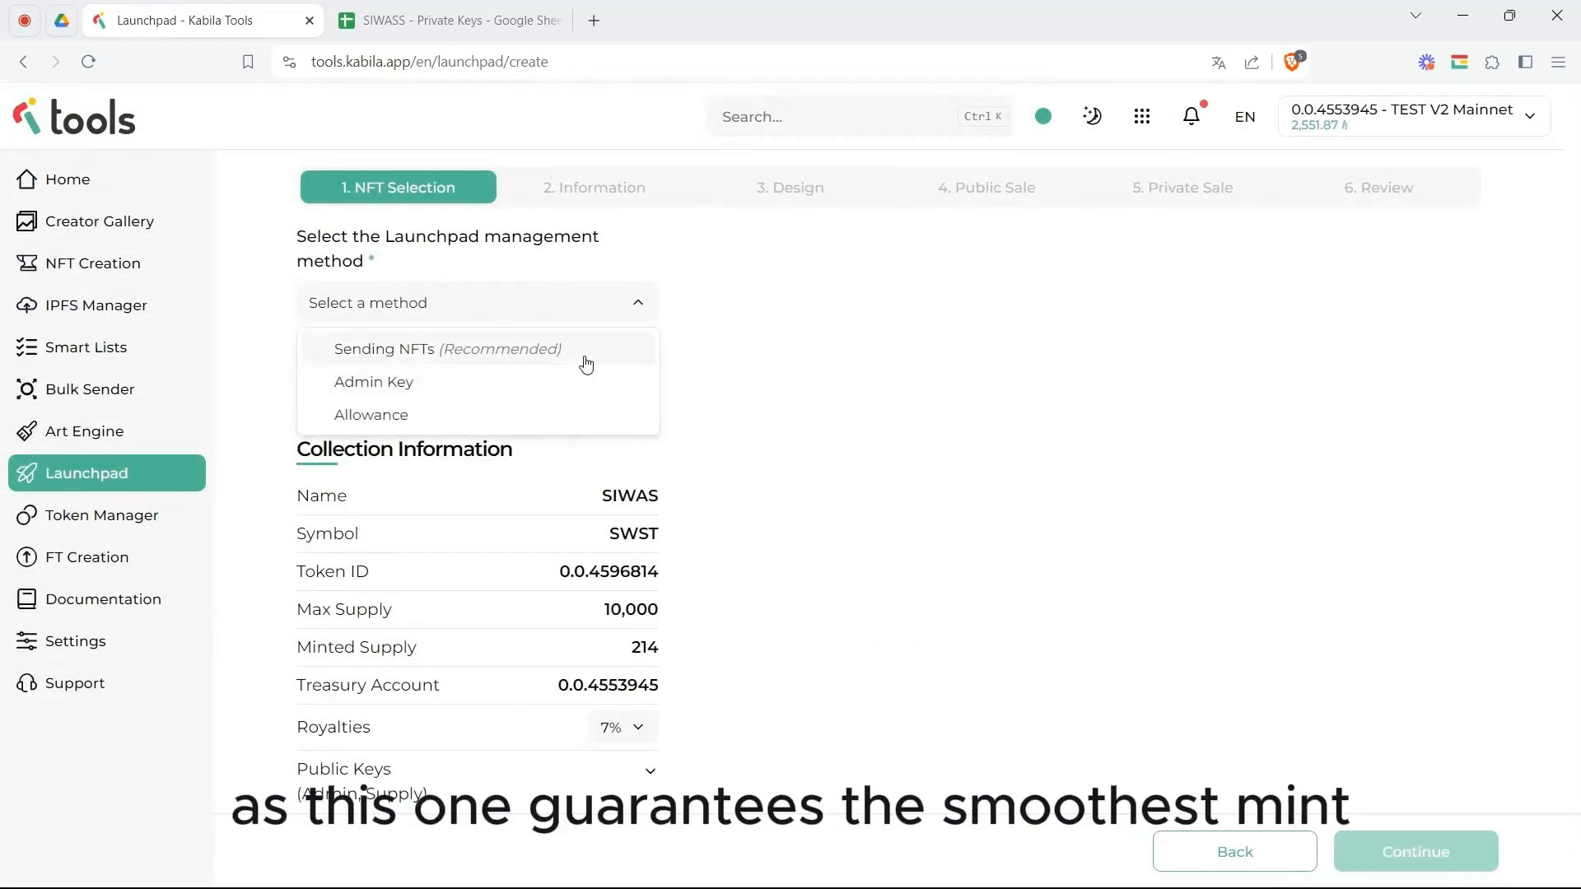
pyautogui.click(704, 354)
pyautogui.click(635, 318)
pyautogui.click(486, 355)
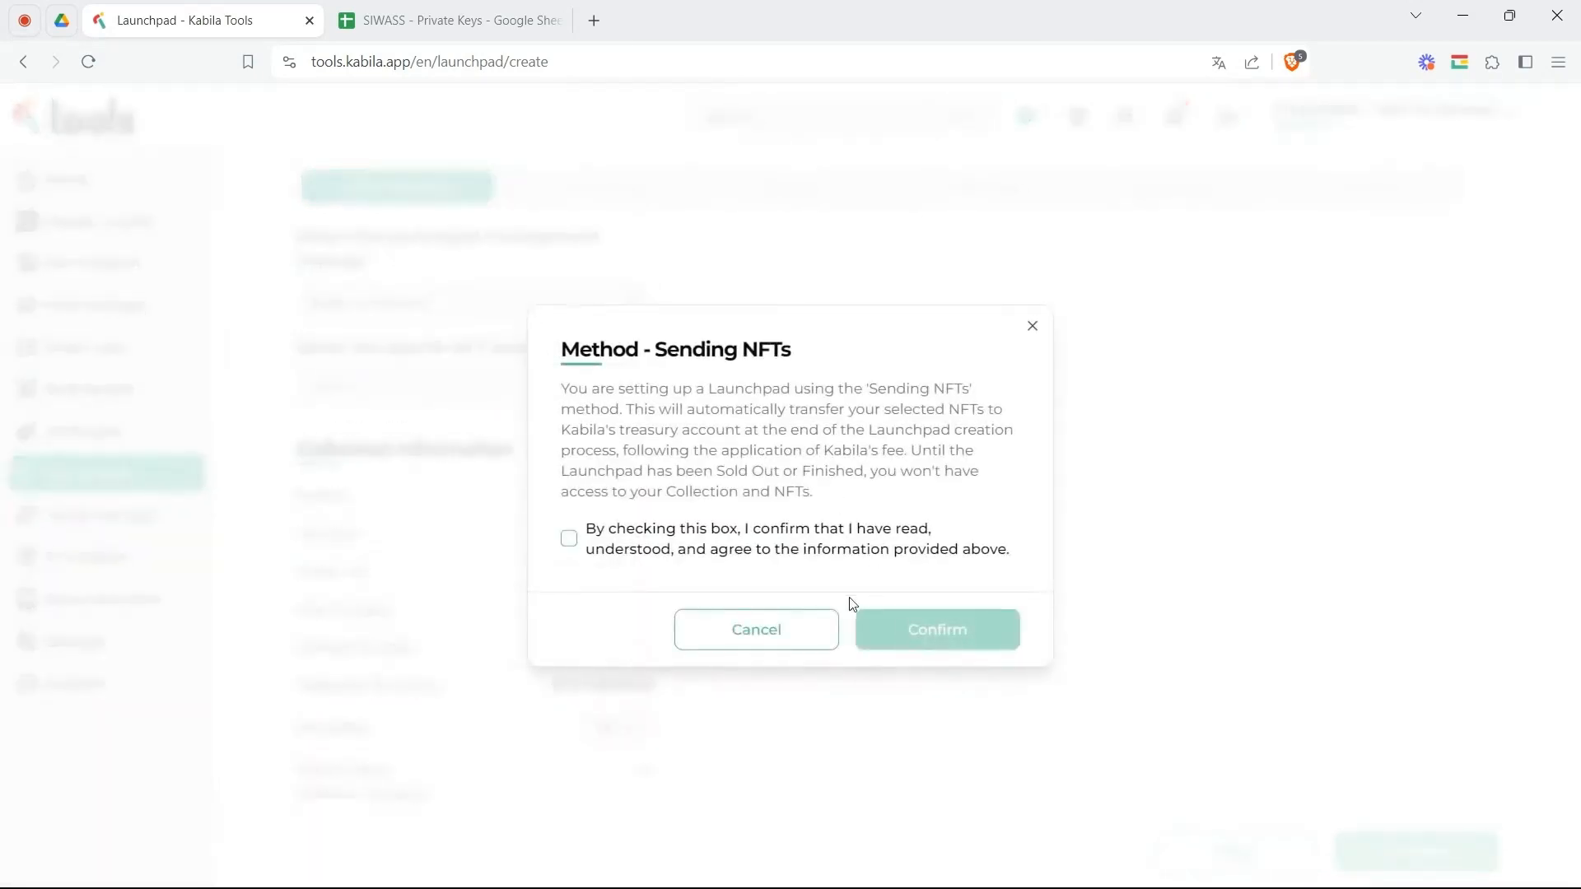
pyautogui.click(573, 540)
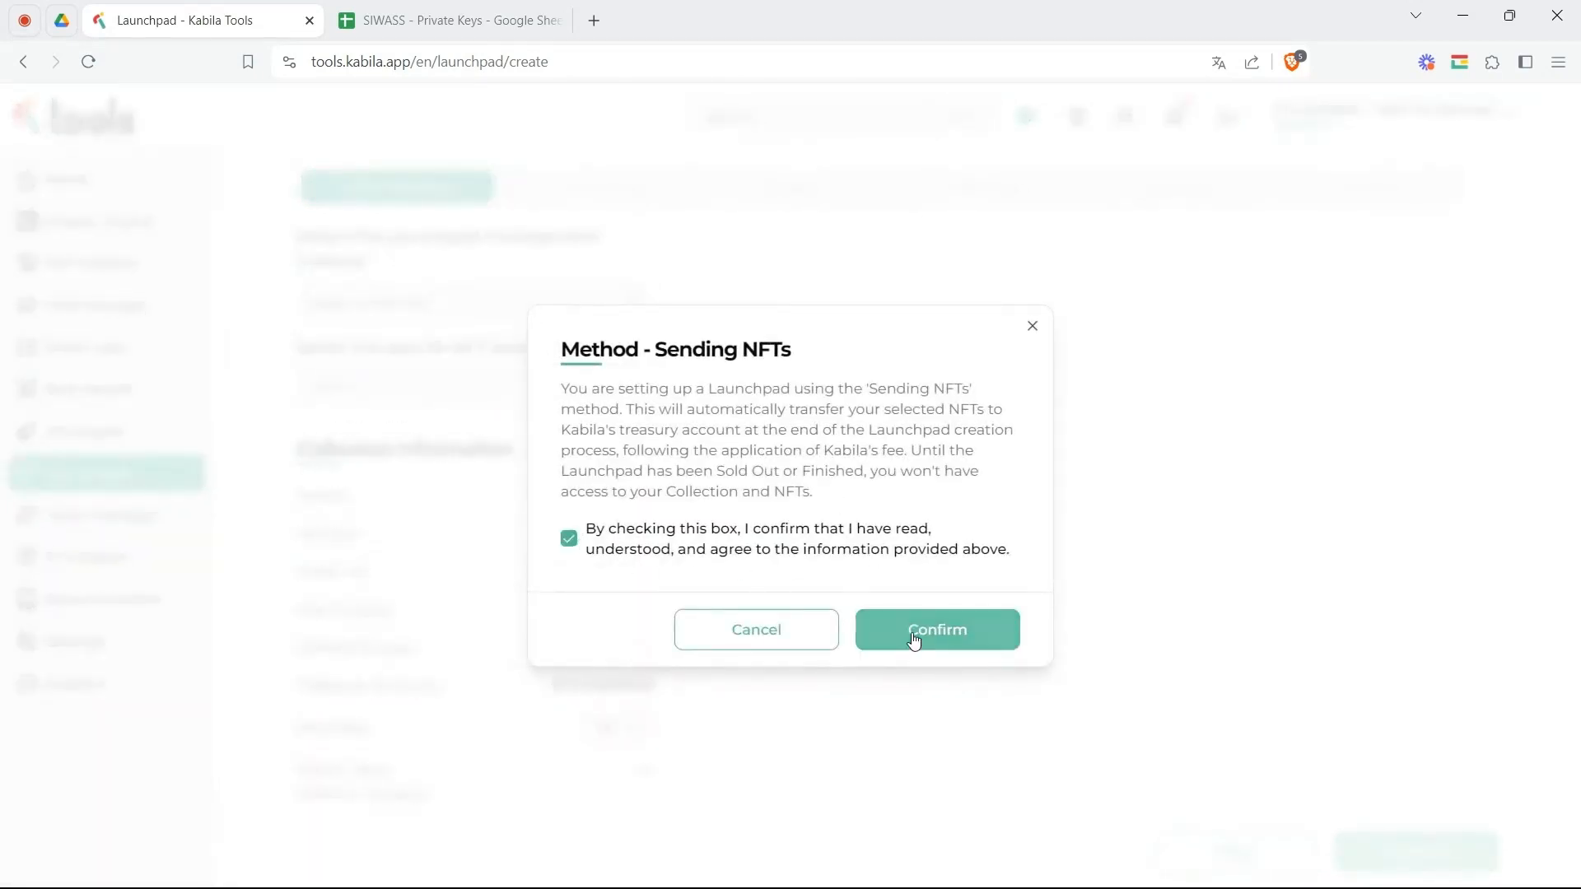
pyautogui.click(916, 632)
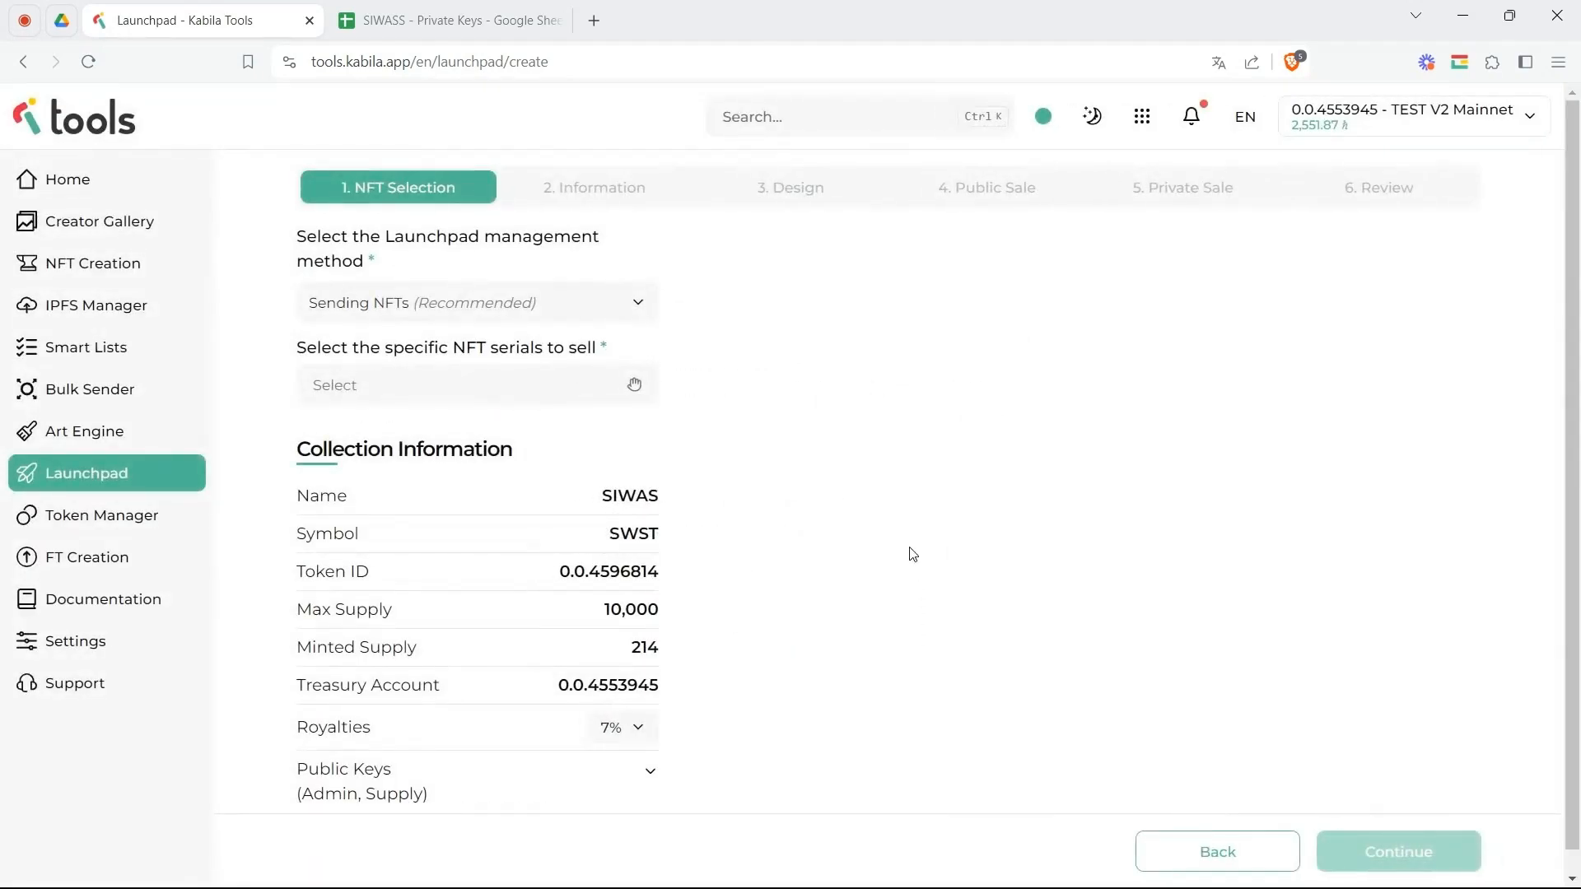
pyautogui.click(499, 395)
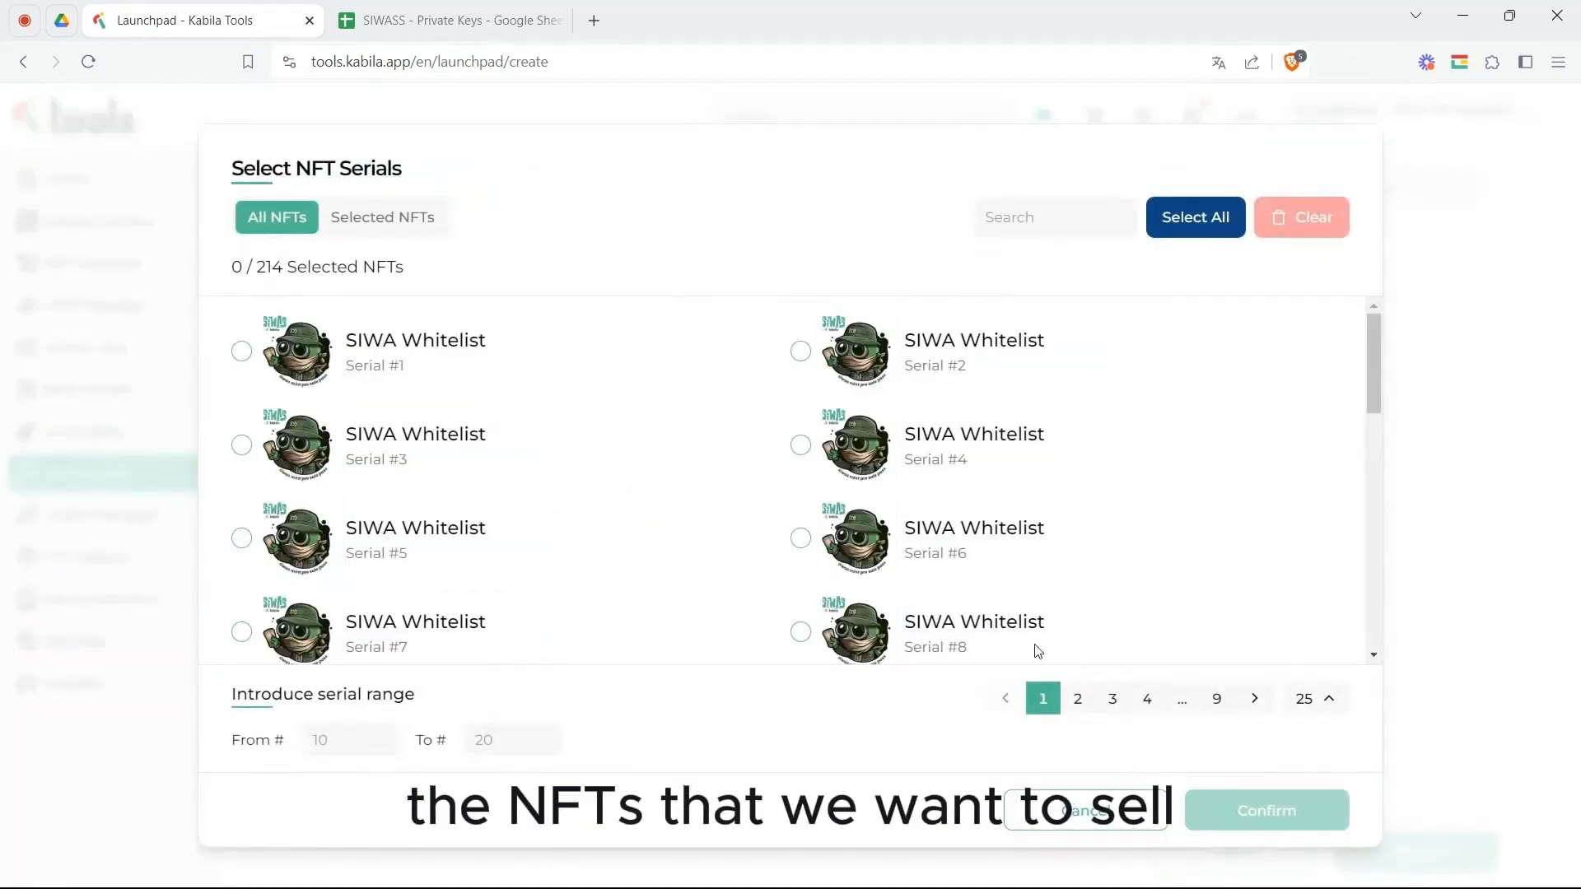
# Try selecting all NFTs of the collection, and clear the selection
pyautogui.click(1145, 698)
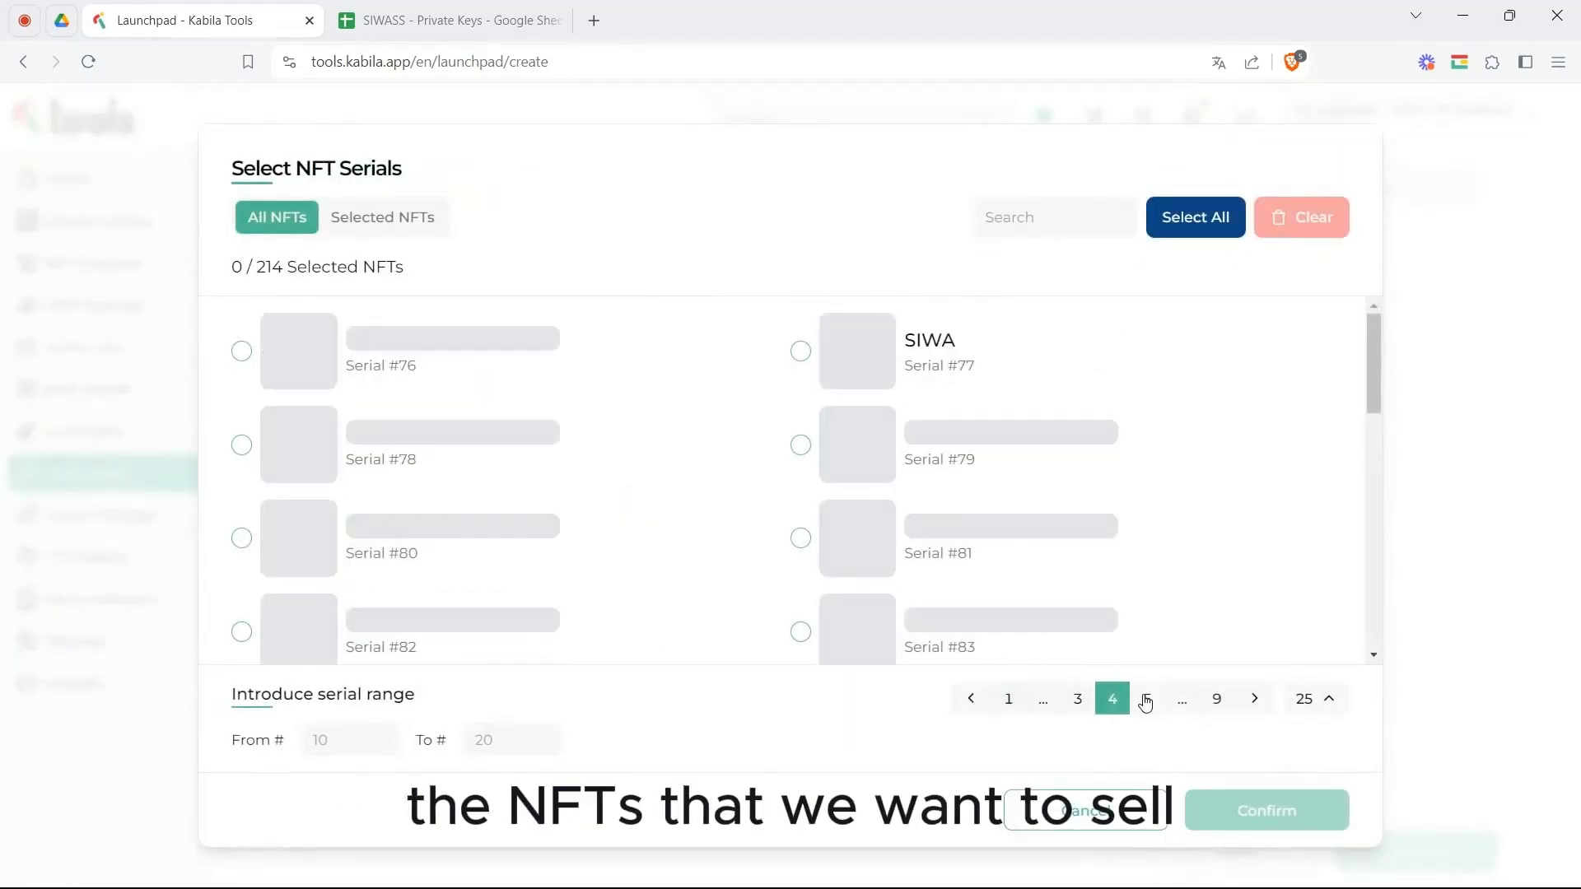
pyautogui.click(1078, 699)
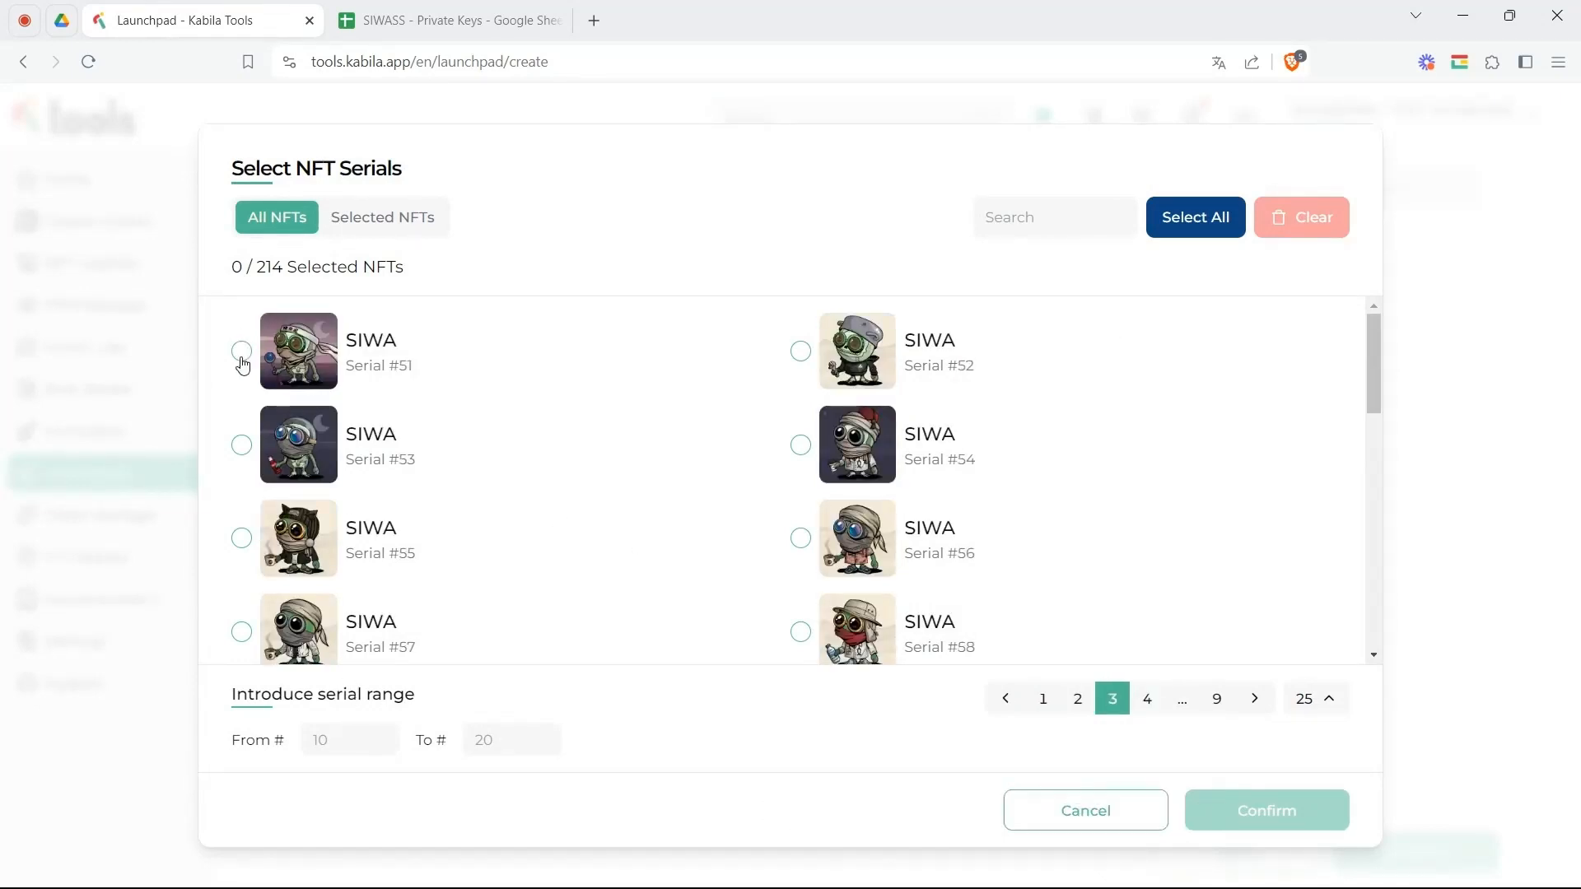
pyautogui.click(1196, 219)
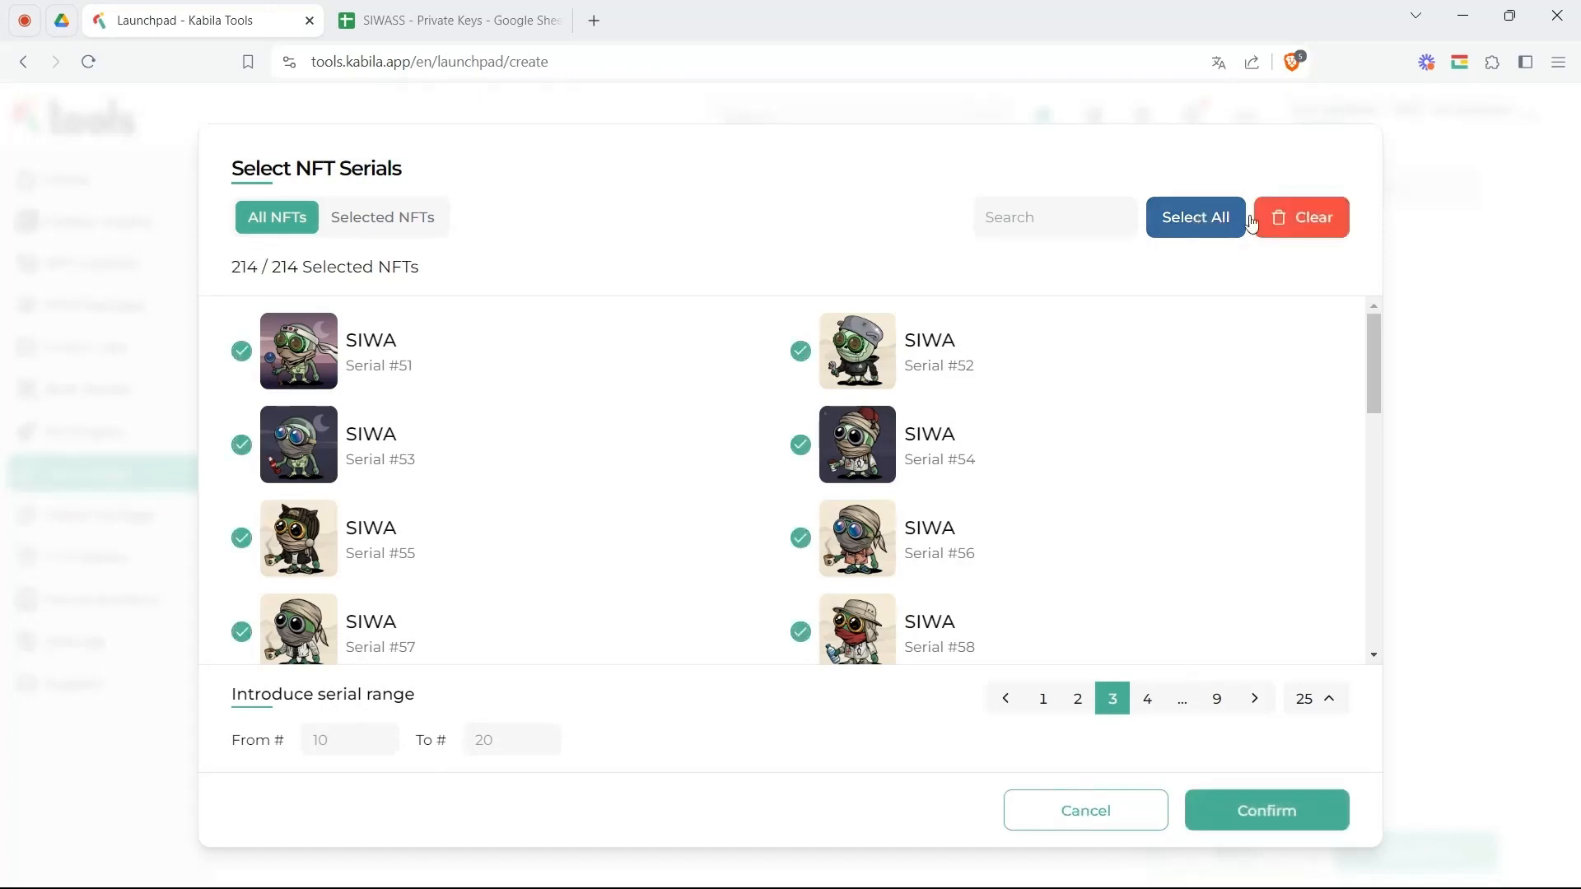
pyautogui.click(1301, 217)
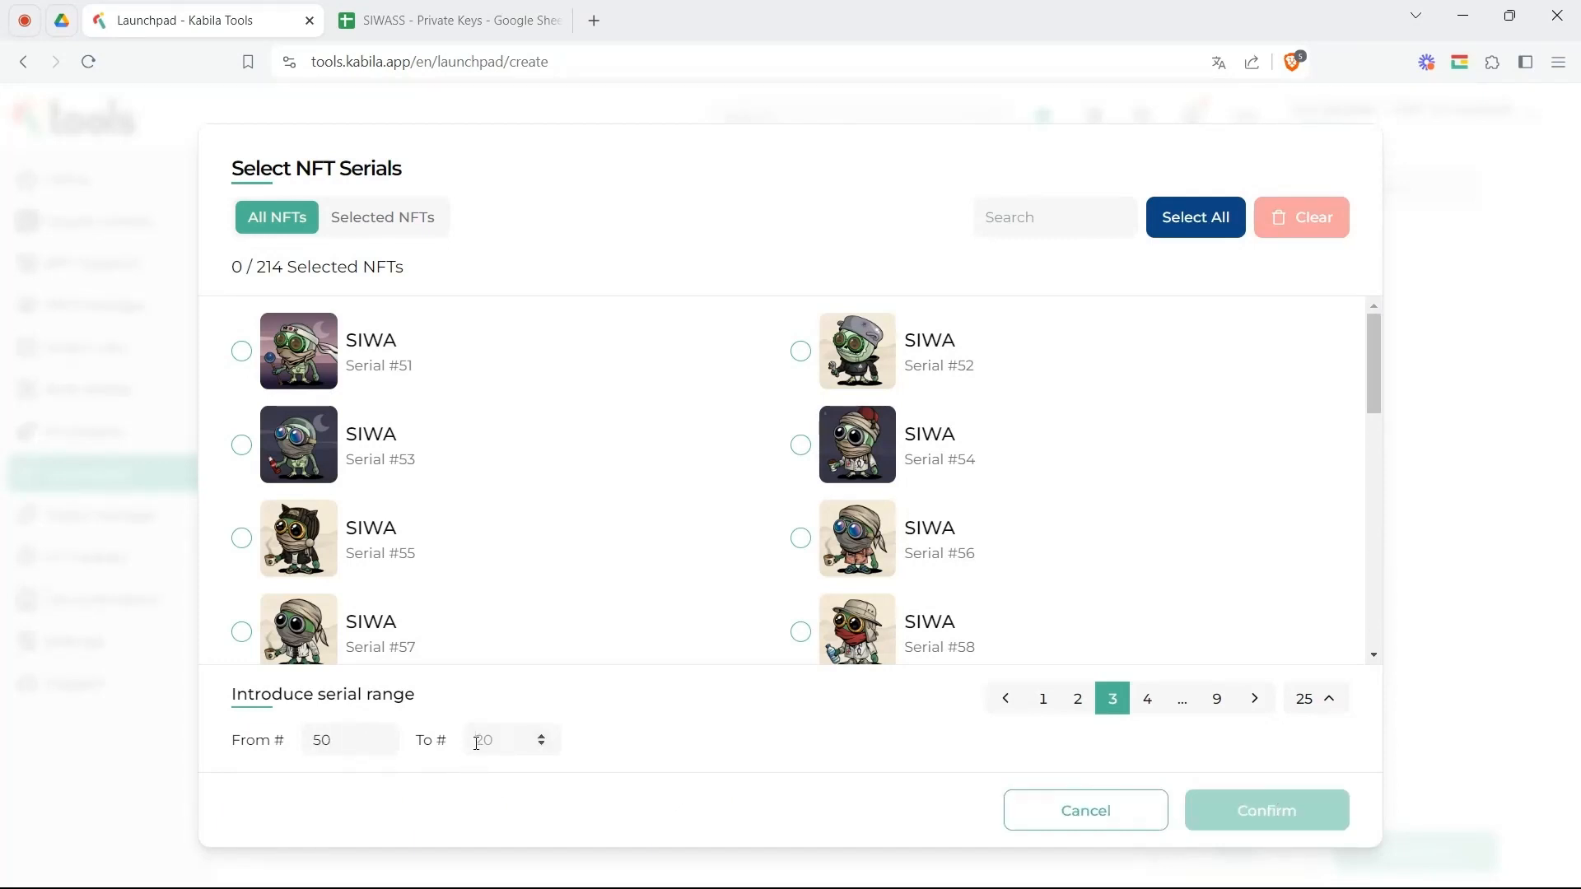
# Select the serial range 50 to 100 for sale and continue to the project information
pyautogui.write('100')
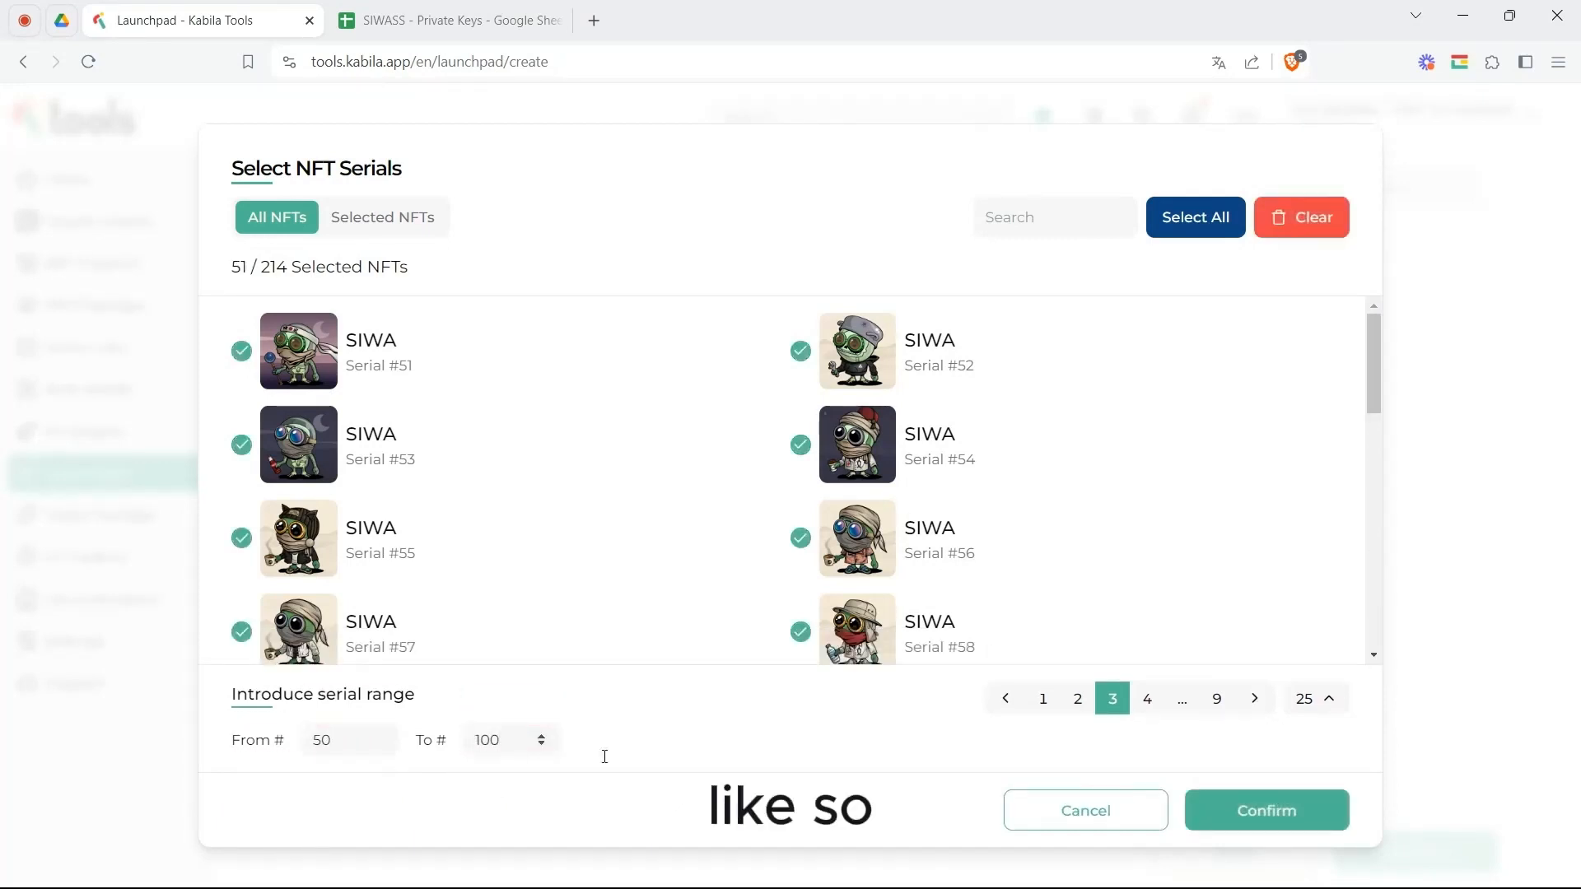
pyautogui.click(1309, 812)
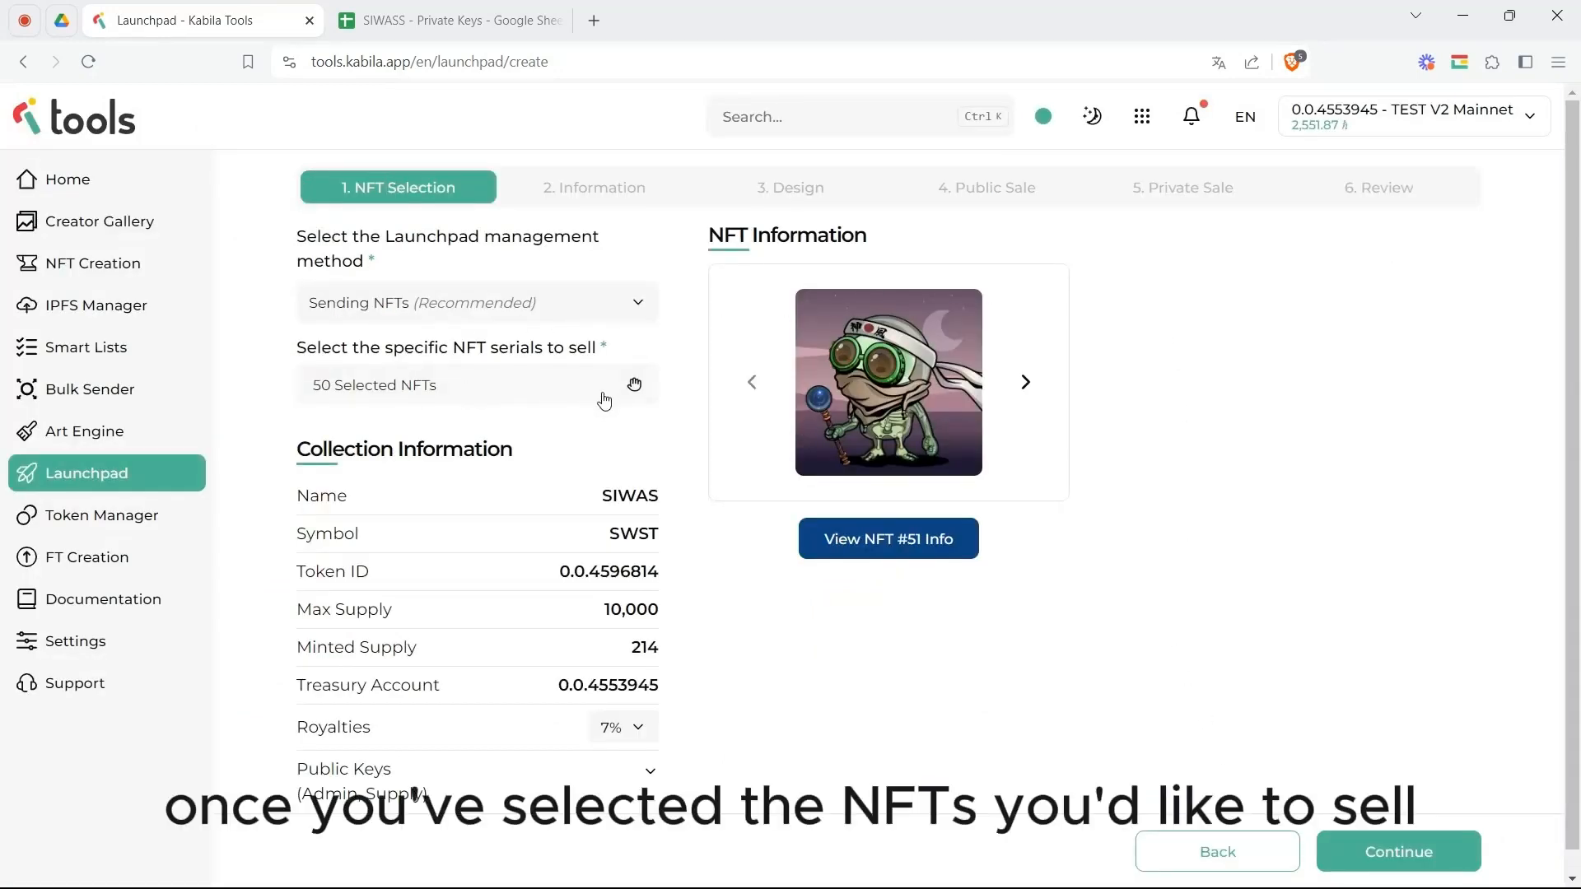
pyautogui.click(1381, 855)
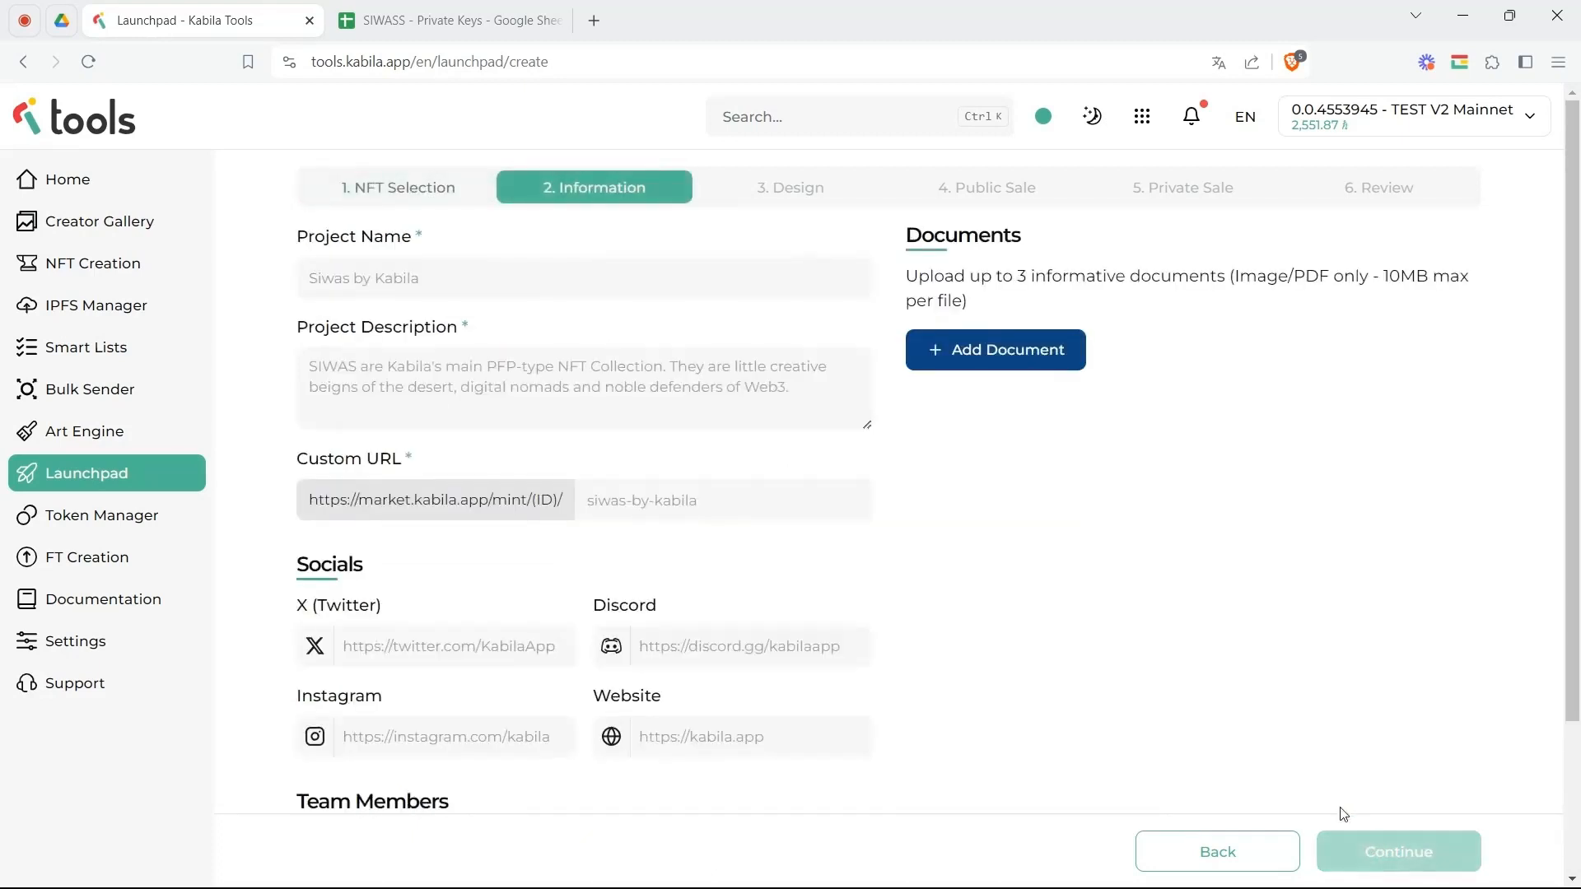
# Fill in the project name "Siwas by Kabila", the description "Welcome to the Oasis." and the custom URL ending "siwas"
pyautogui.click(435, 284)
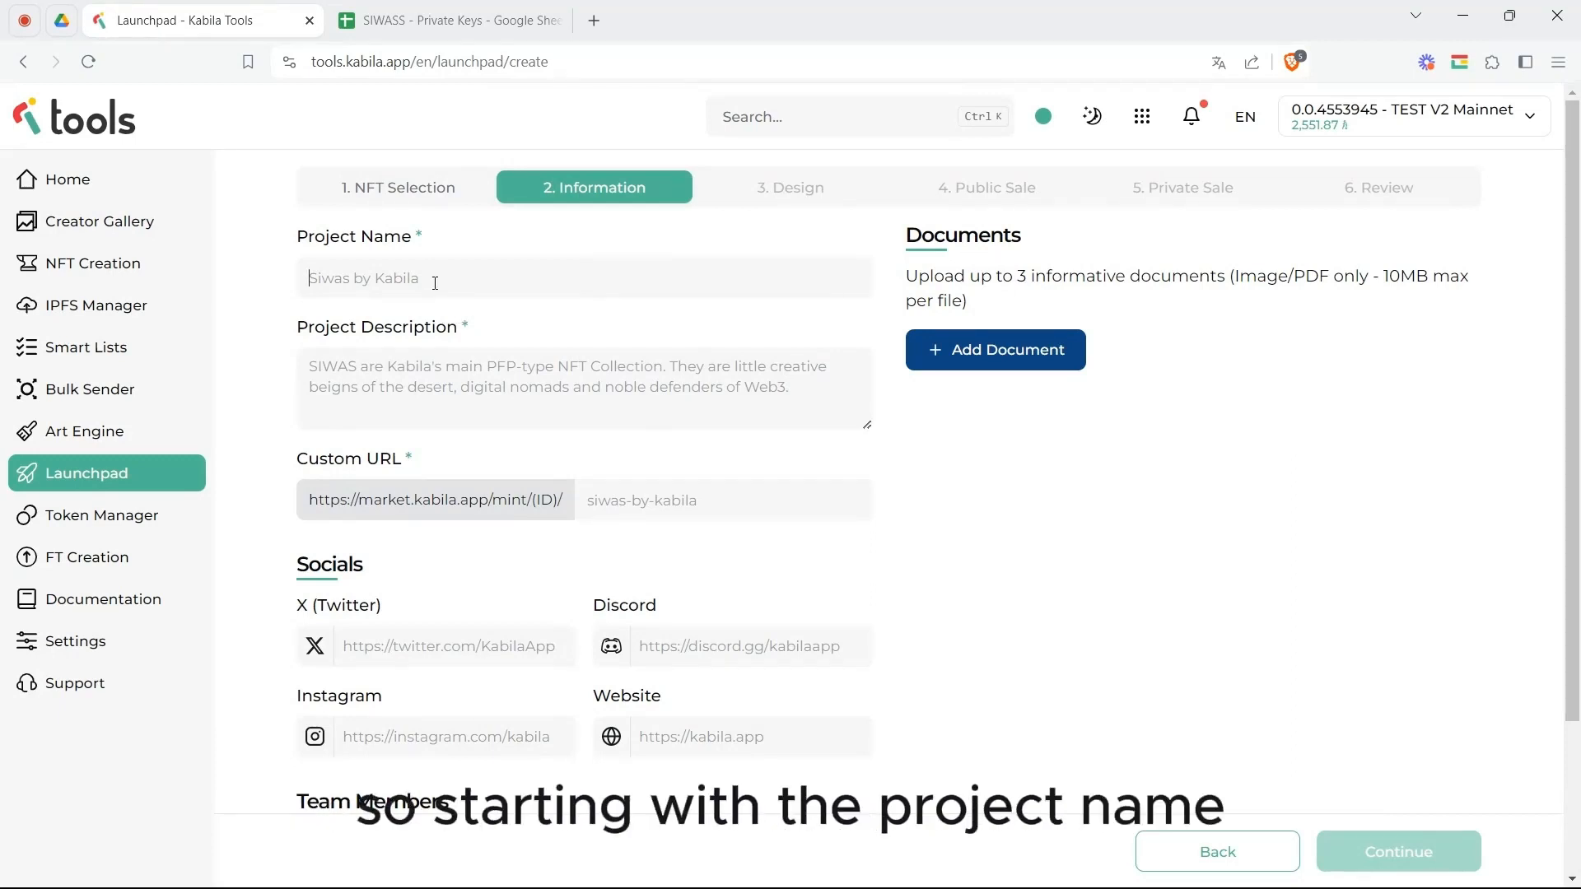
pyautogui.write('Siwas by Kabila')
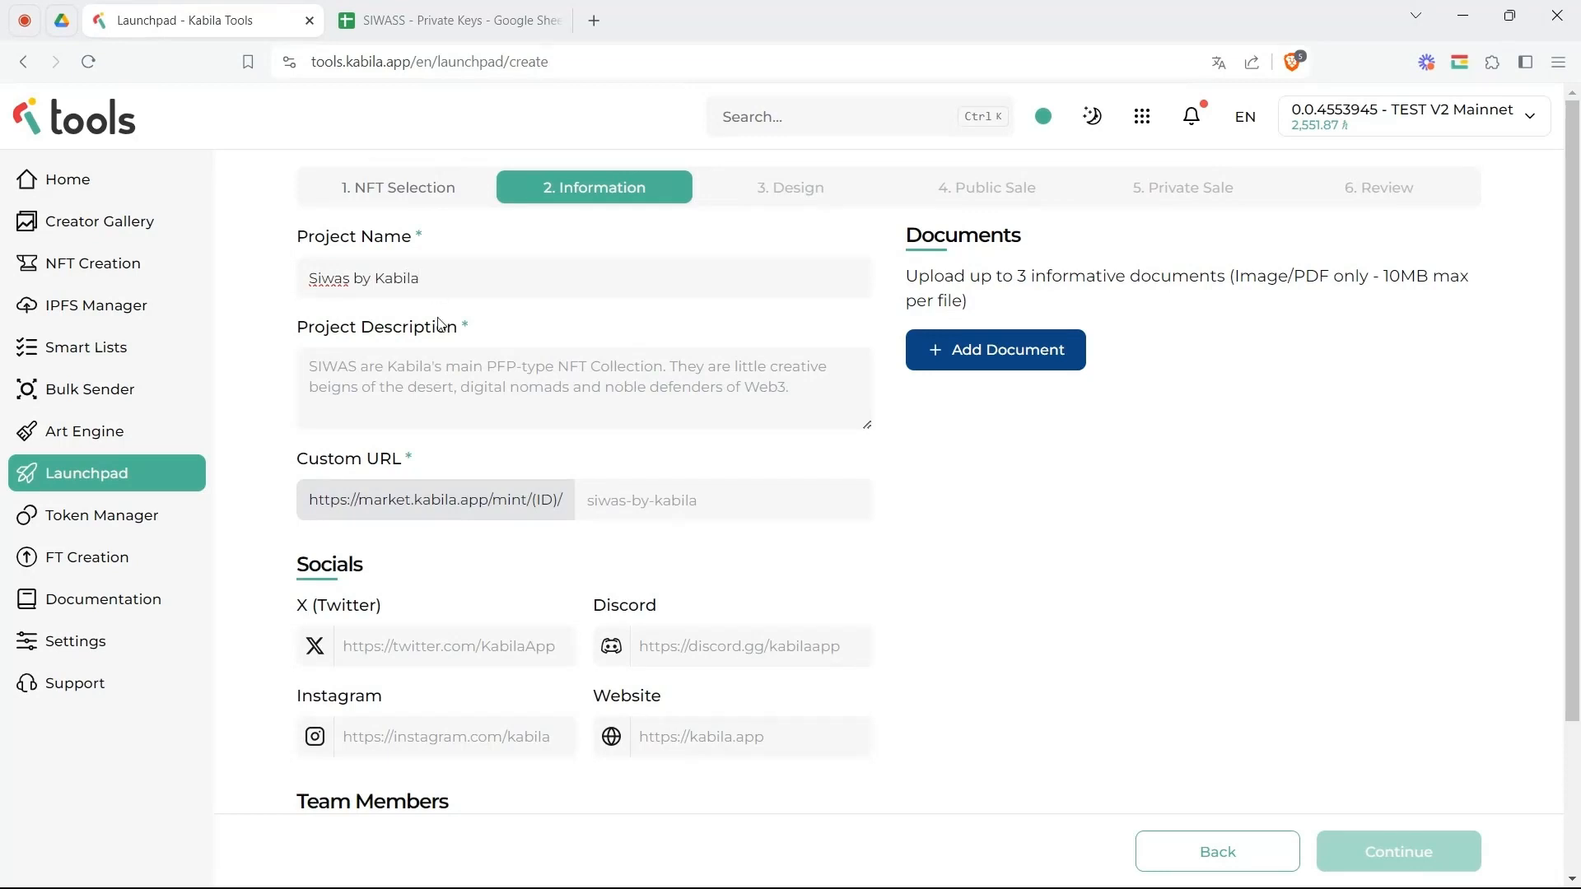
pyautogui.write('Welcome')
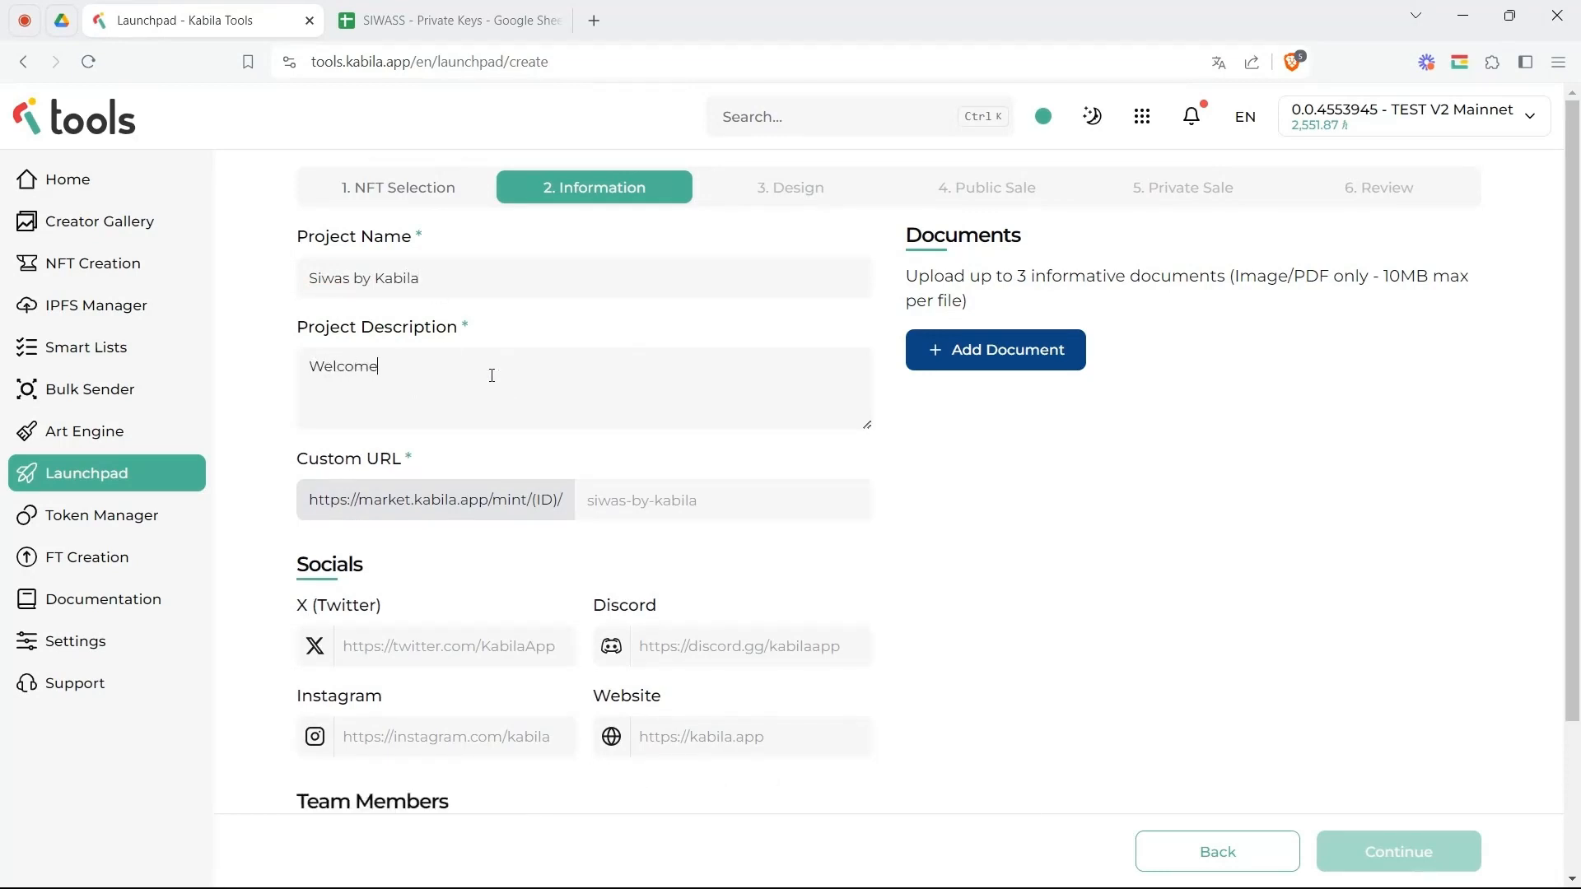
pyautogui.write(' to the Ossis.')
pyautogui.click(658, 498)
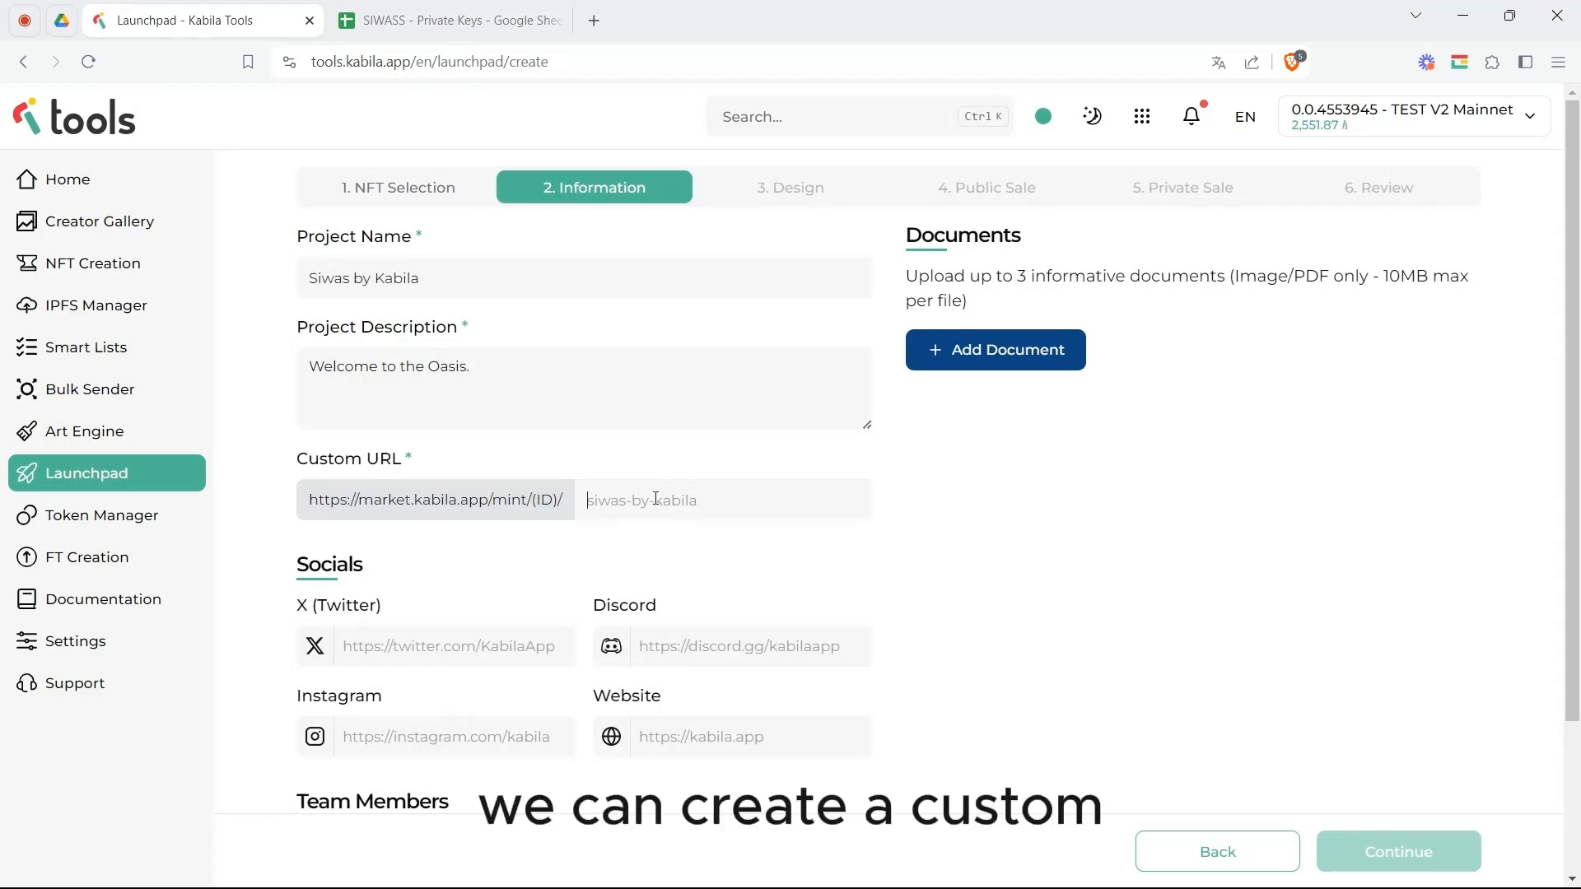
pyautogui.write('siwas')
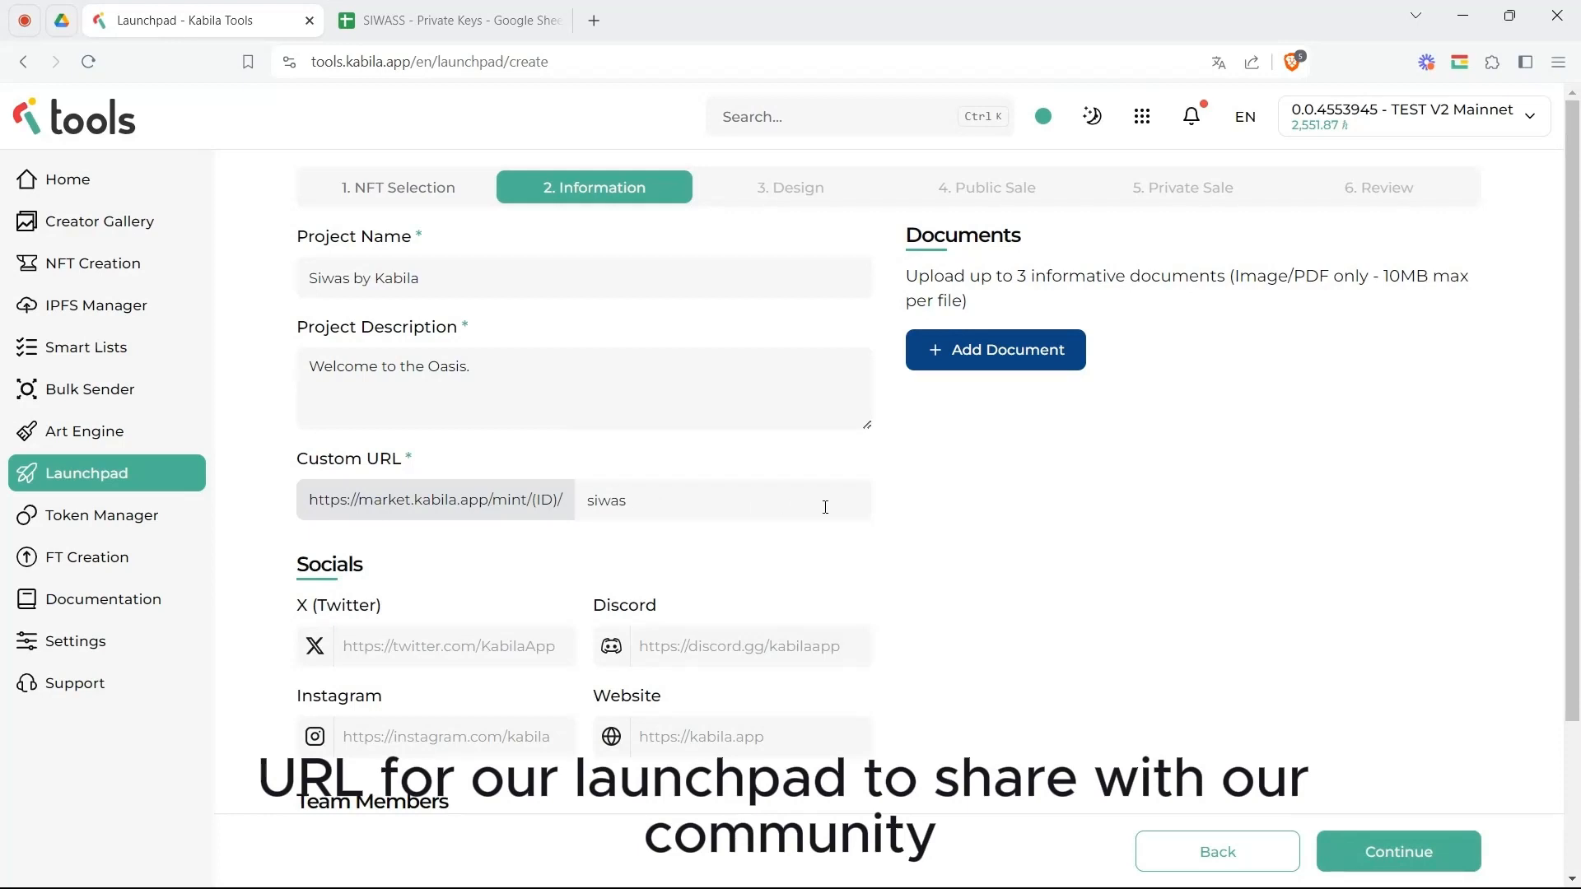
pyautogui.scroll(-1, 829, 508)
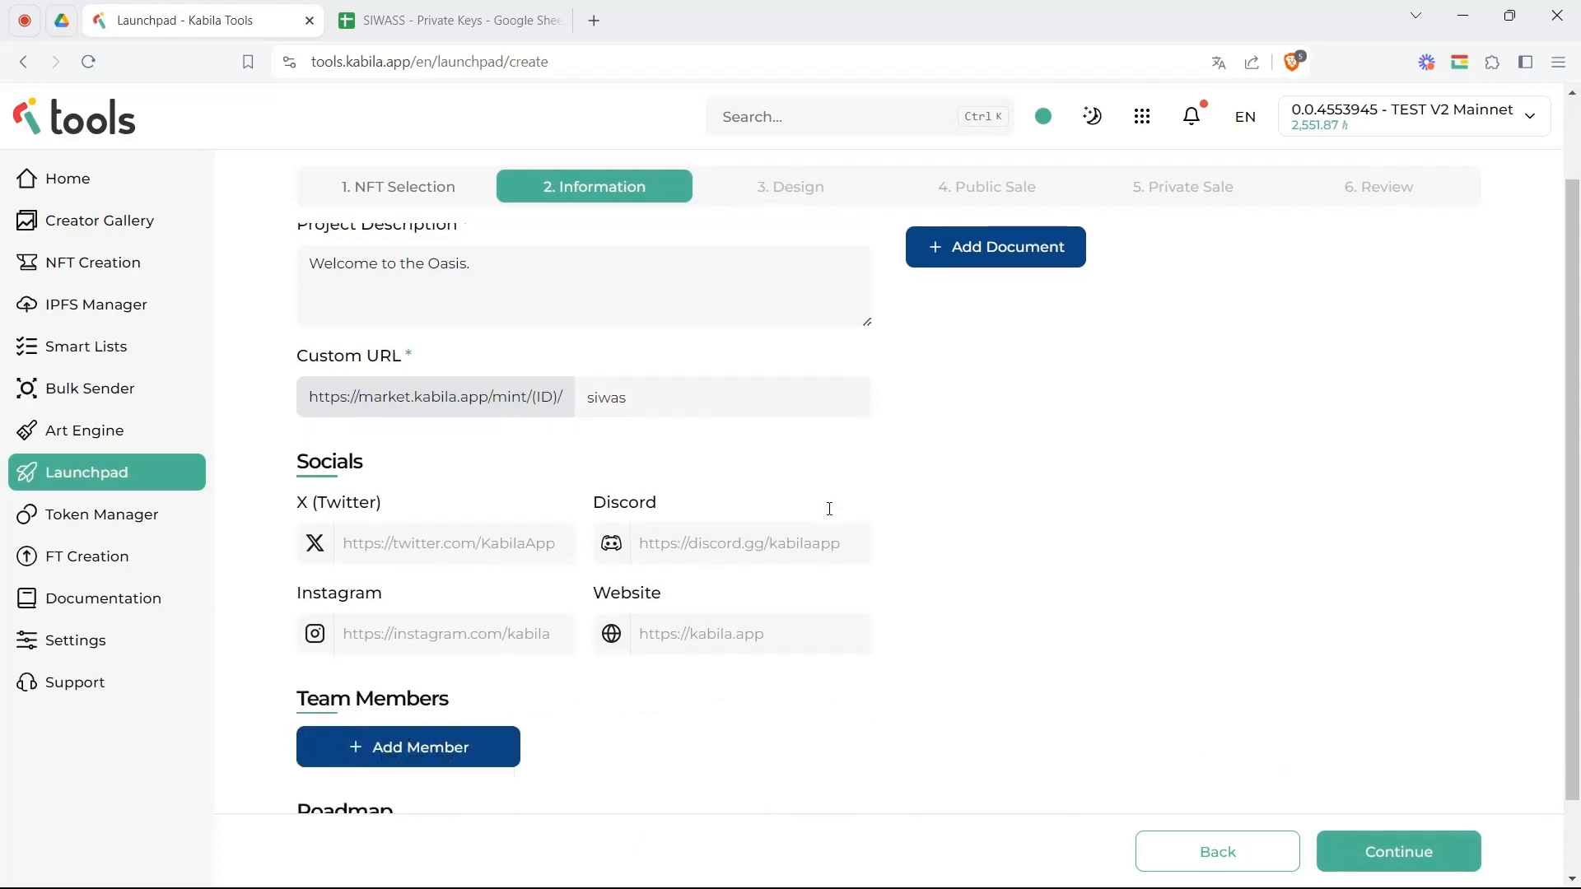
pyautogui.click(424, 540)
pyautogui.press('super+v')
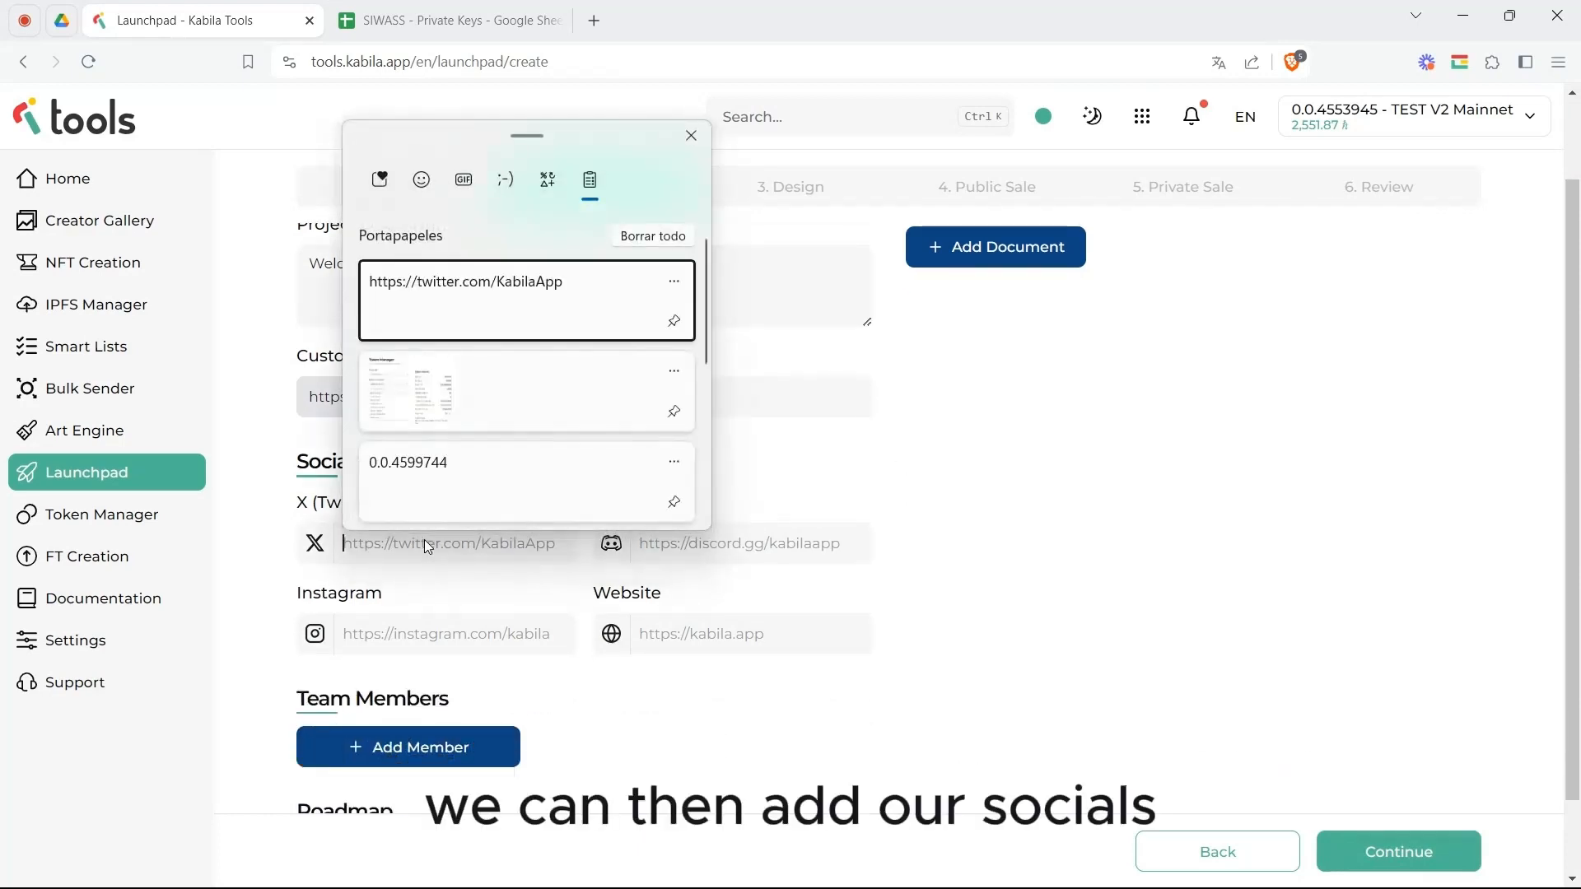
pyautogui.click(520, 318)
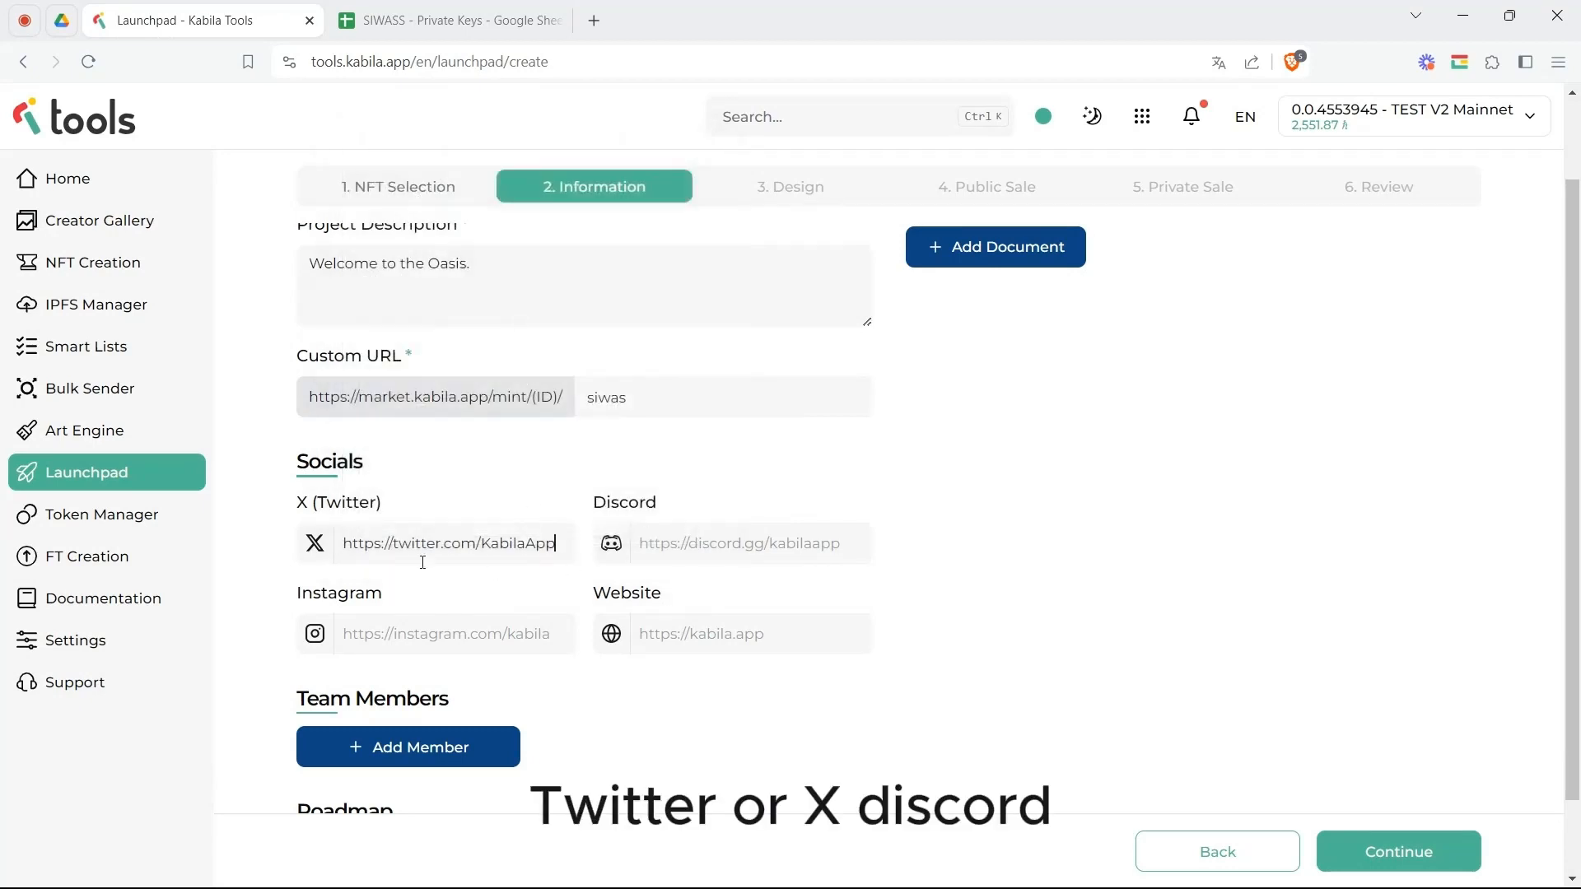
pyautogui.click(695, 638)
pyautogui.write('kabila.a')
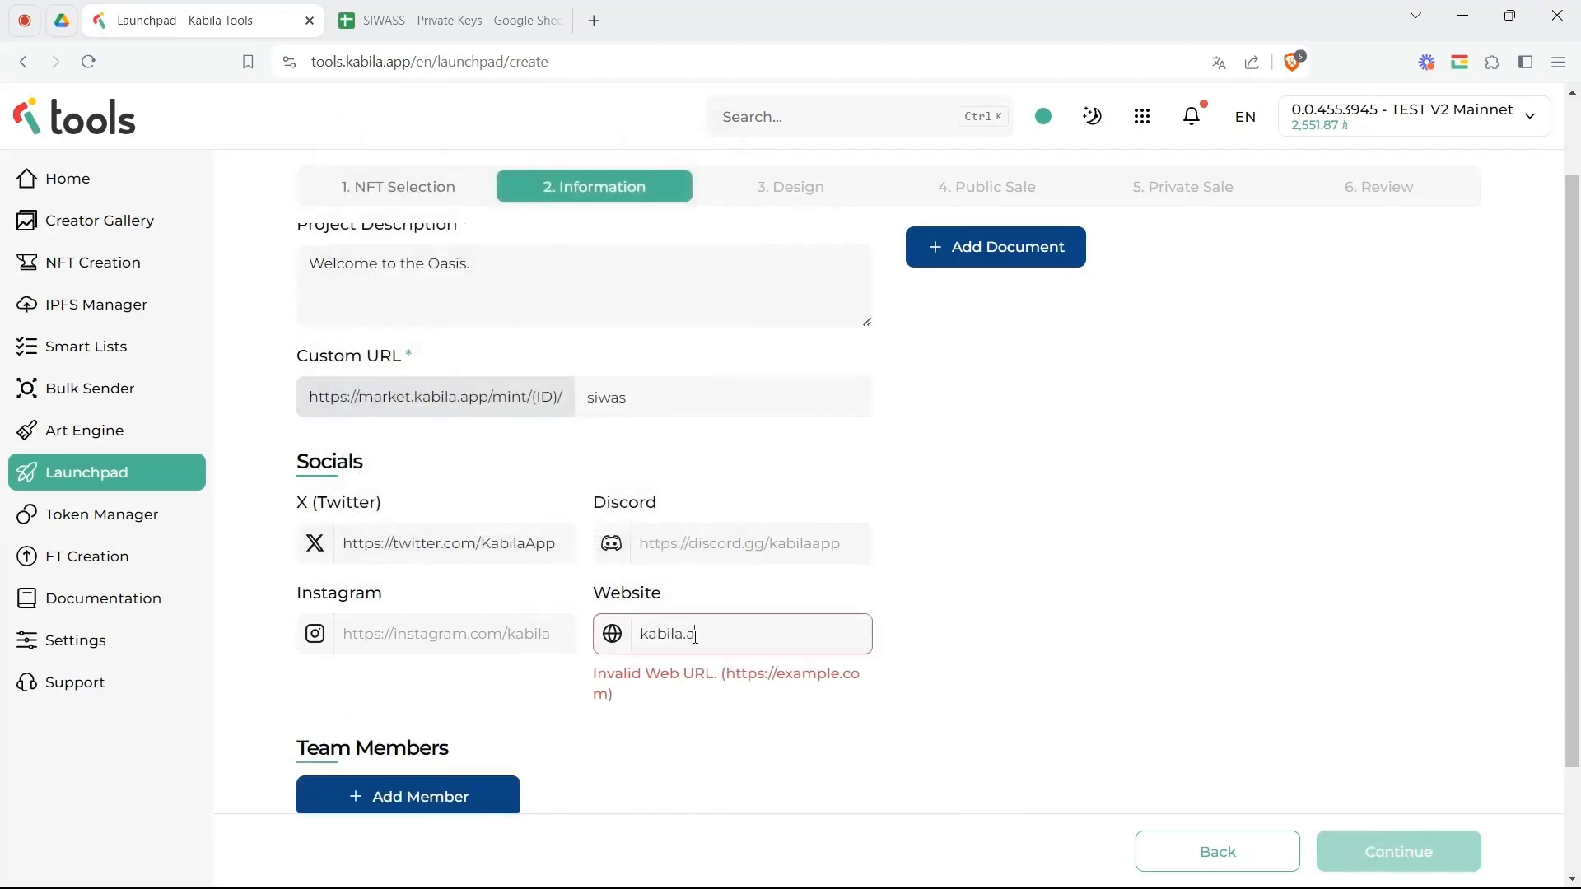
pyautogui.write('pp')
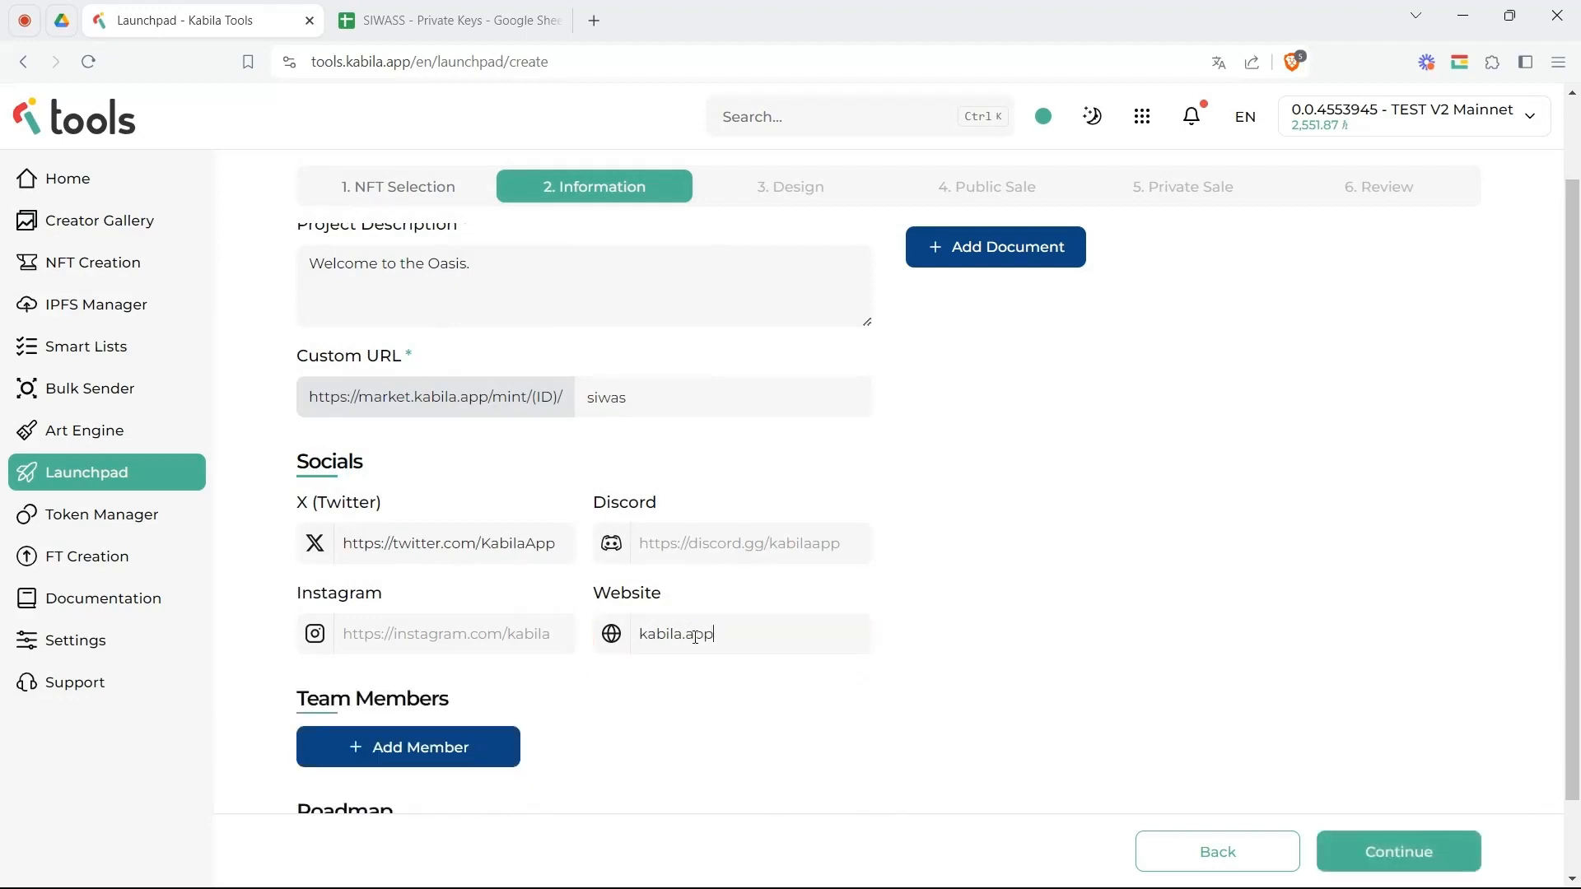
pyautogui.scroll(-1, 453, 547)
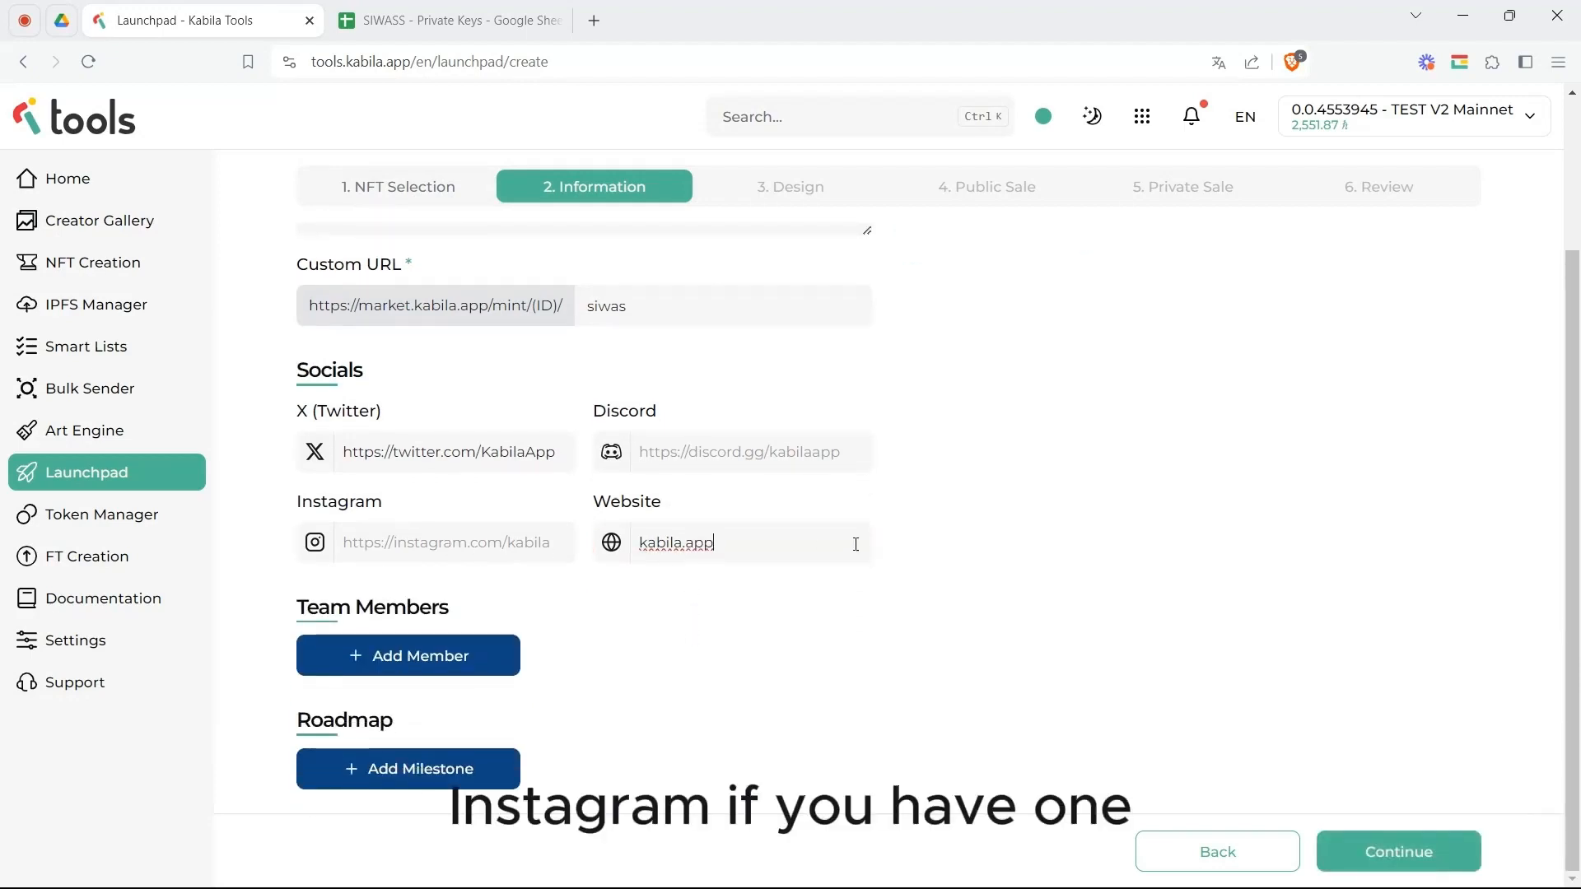
# Add an empty document upload slot and remove it again
pyautogui.scroll(1, 906, 551)
pyautogui.scroll(1, 988, 725)
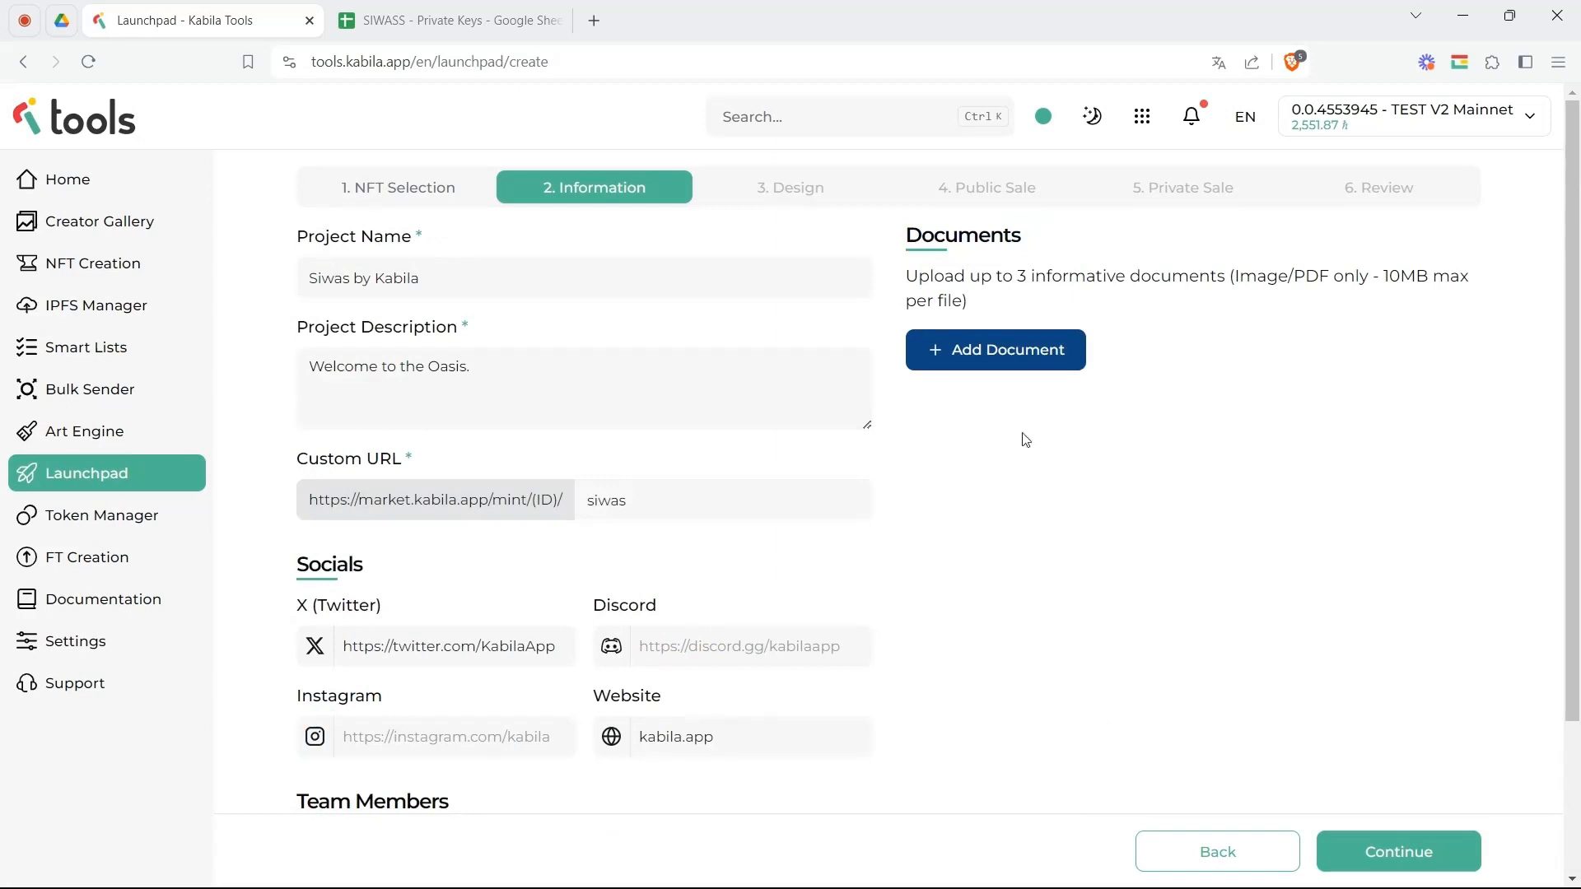
pyautogui.click(997, 354)
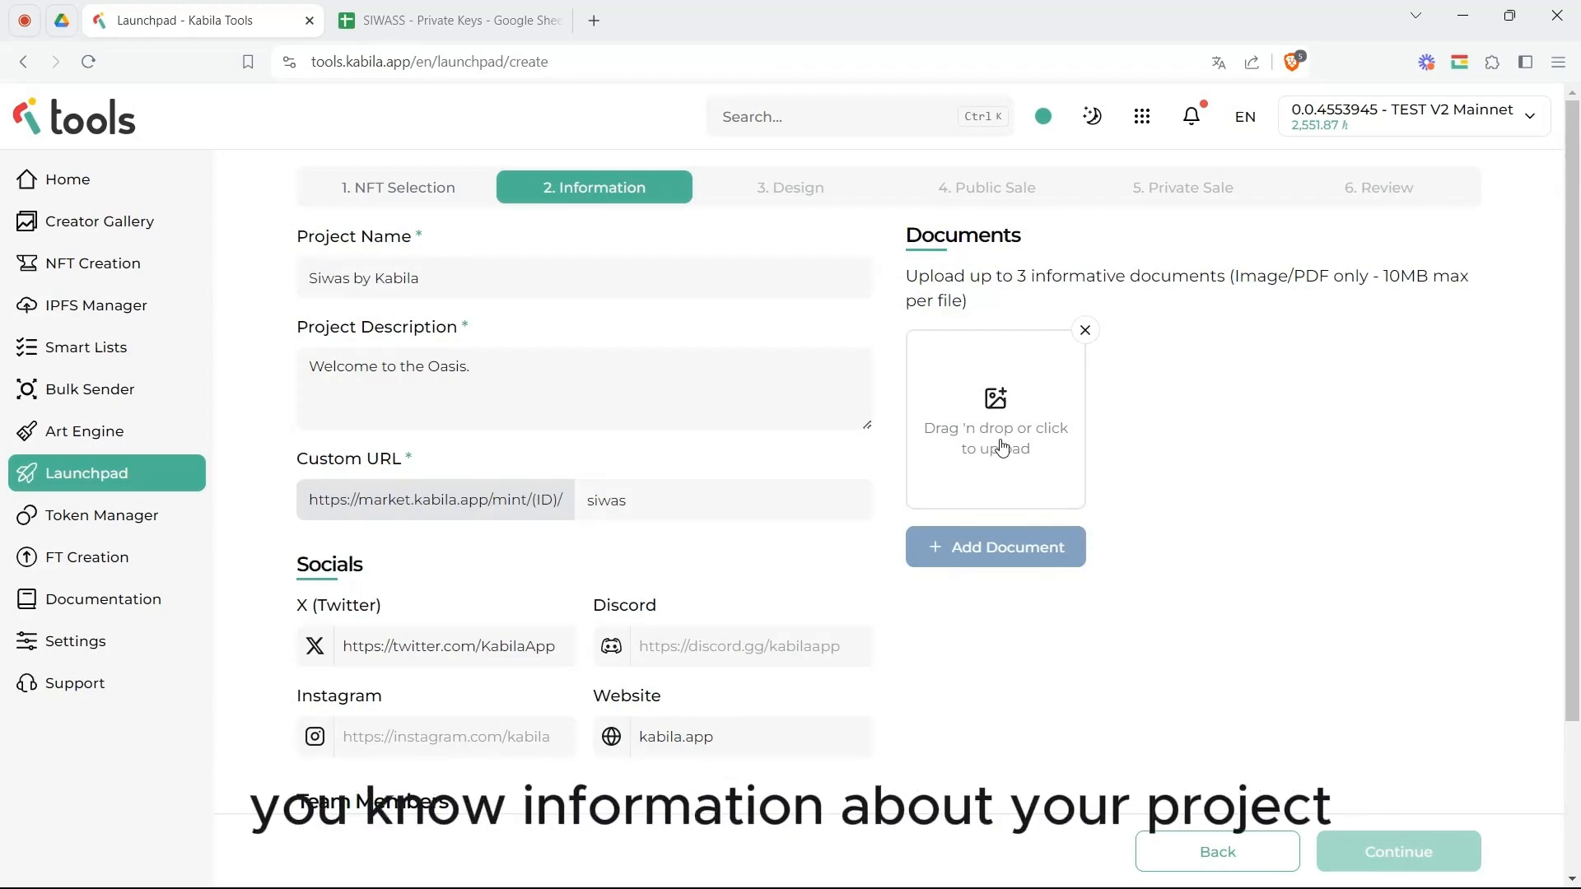
pyautogui.click(1086, 330)
# Add a team member and upload their portrait photo from the Launchpad folder
pyautogui.scroll(-3, 1052, 437)
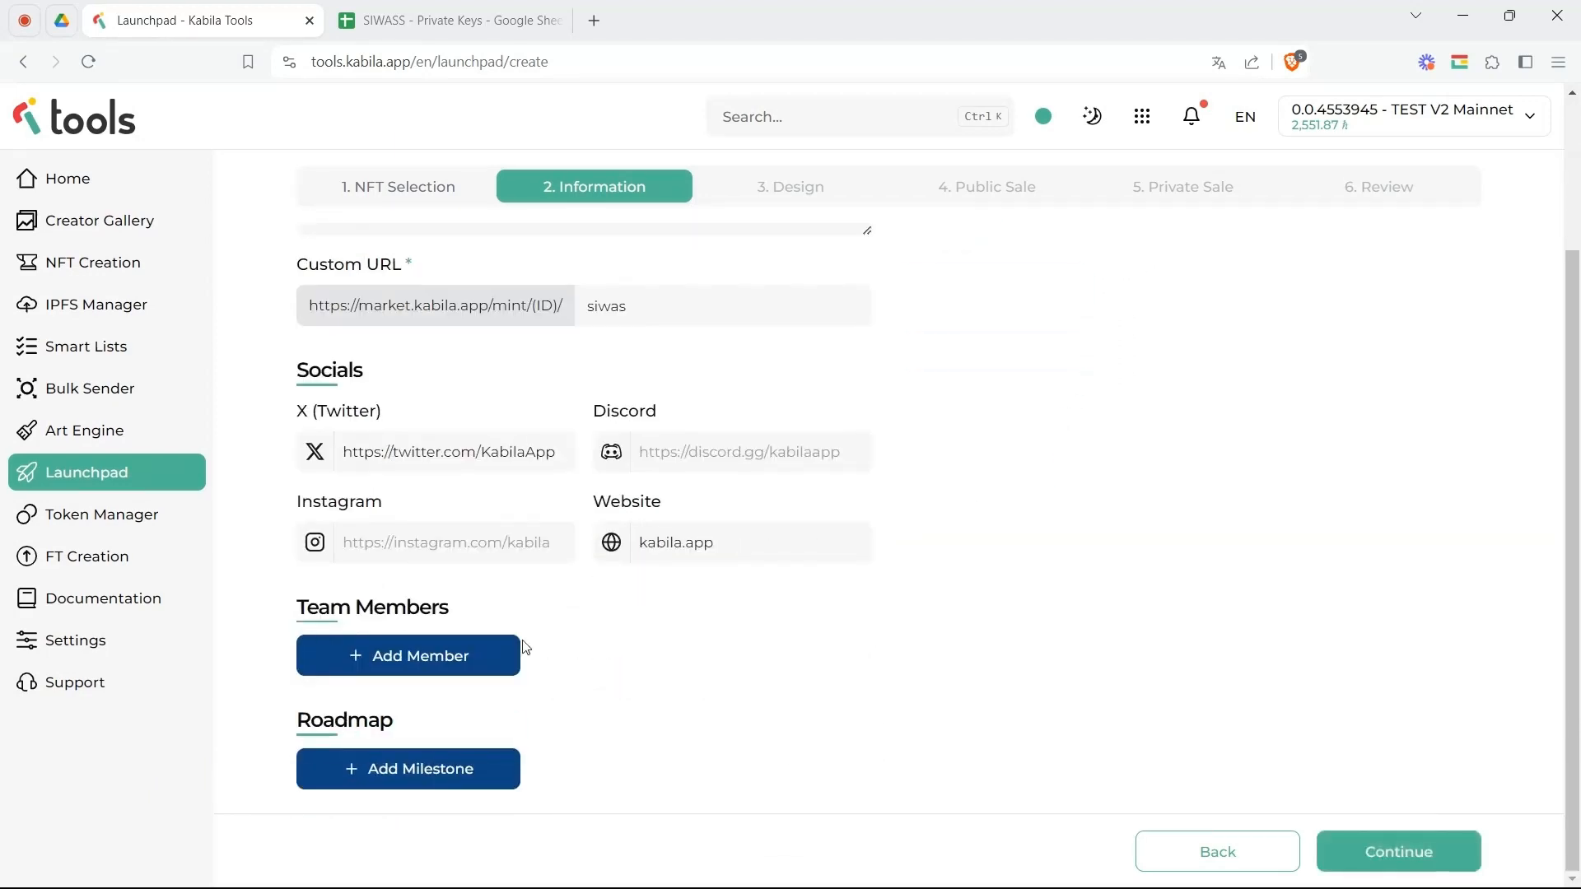
pyautogui.click(469, 656)
pyautogui.scroll(-1, 437, 606)
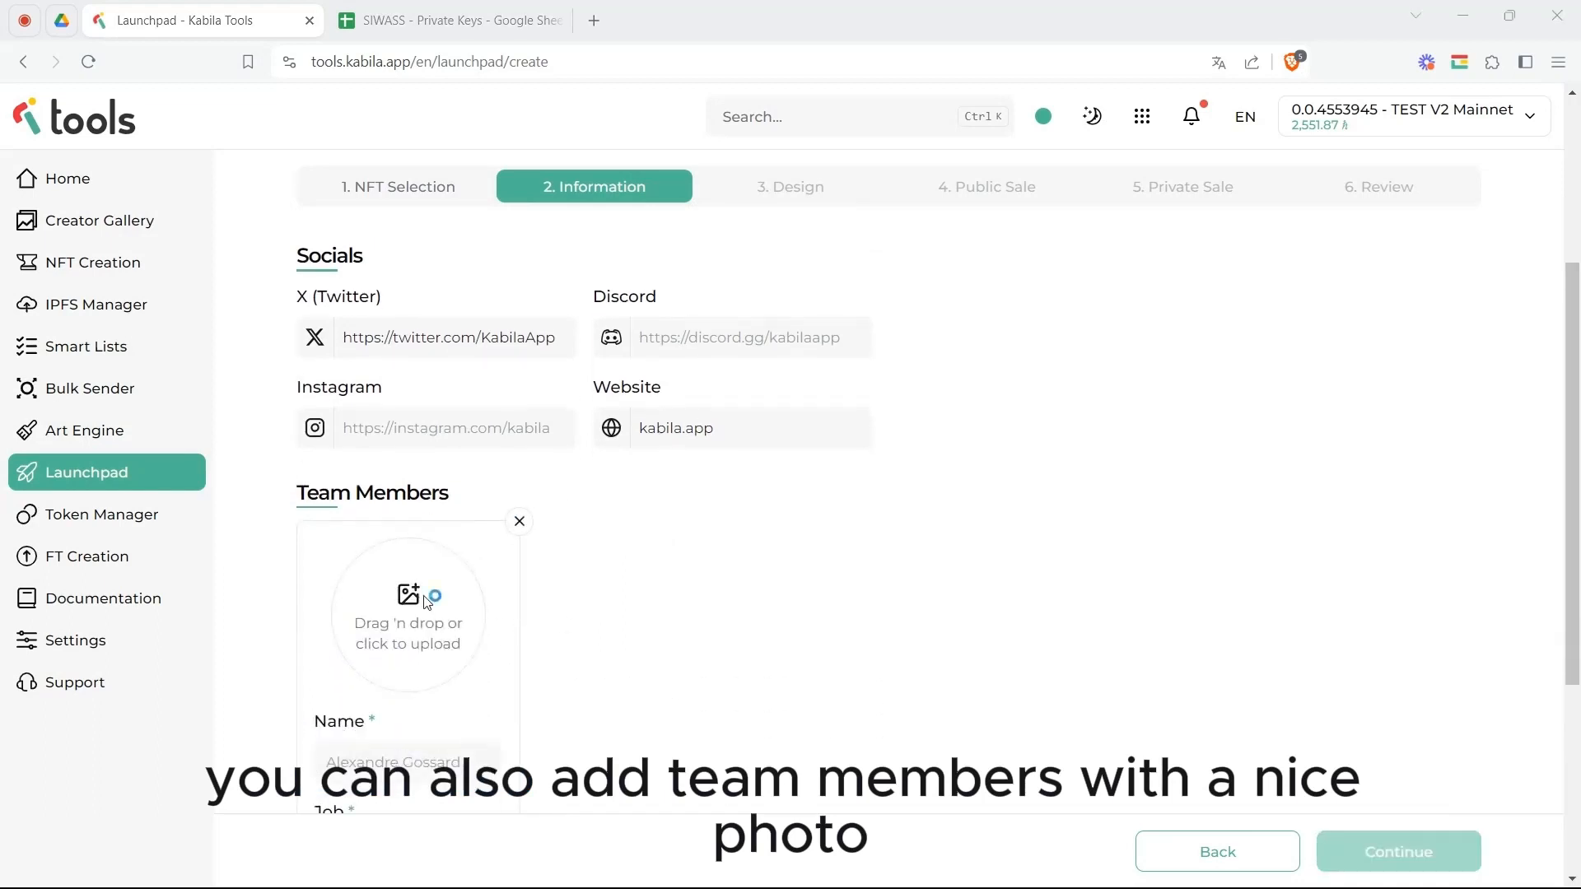
pyautogui.click(426, 603)
pyautogui.scroll(-2, 106, 350)
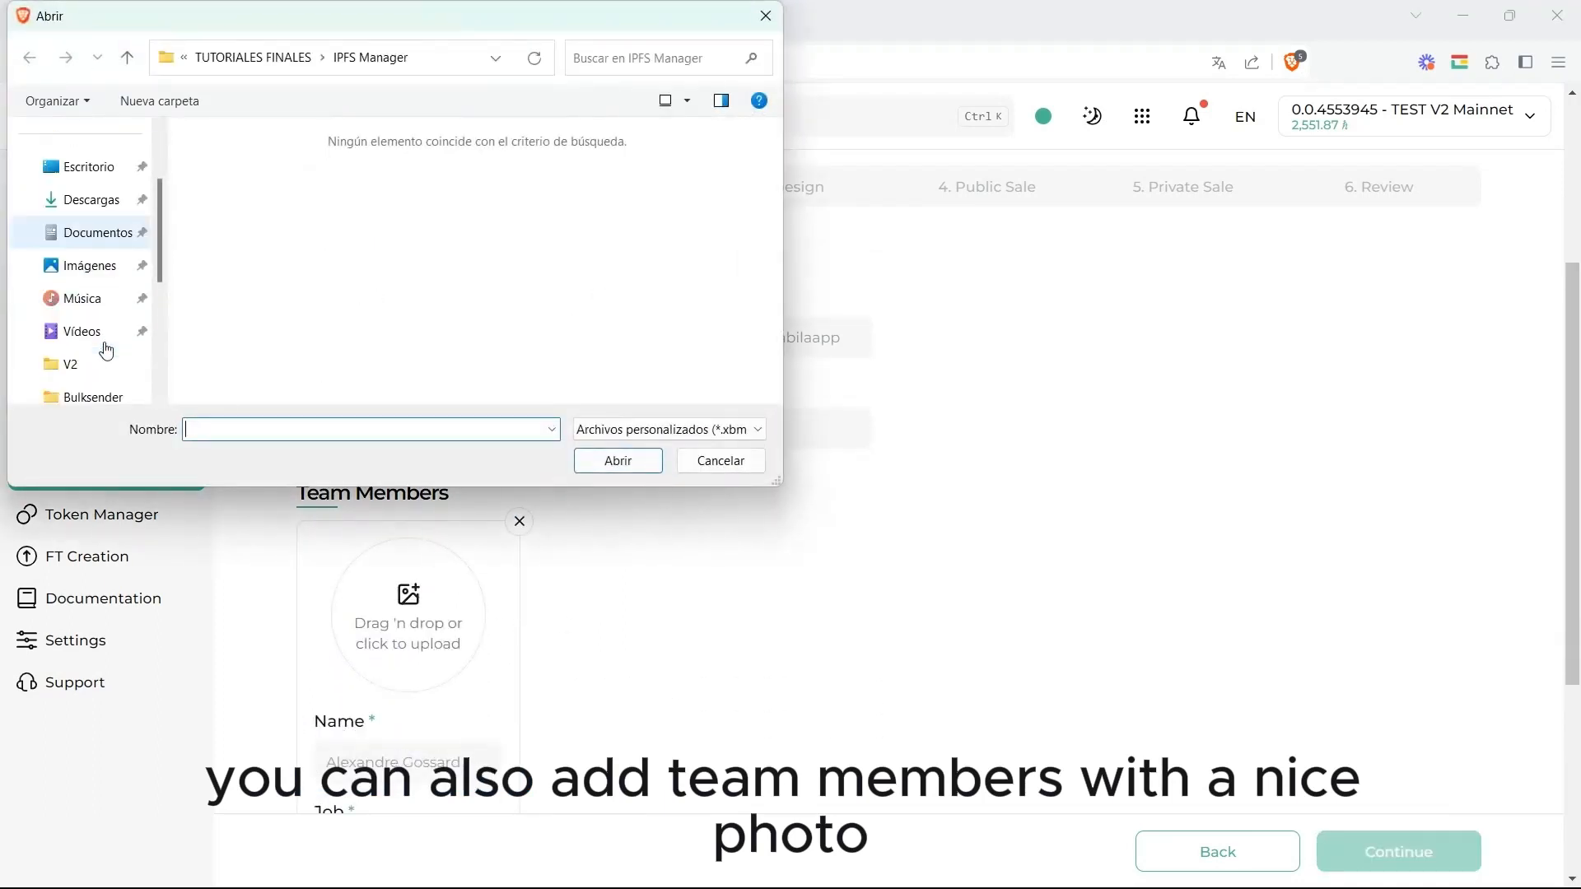
pyautogui.scroll(-3, 116, 356)
pyautogui.click(114, 332)
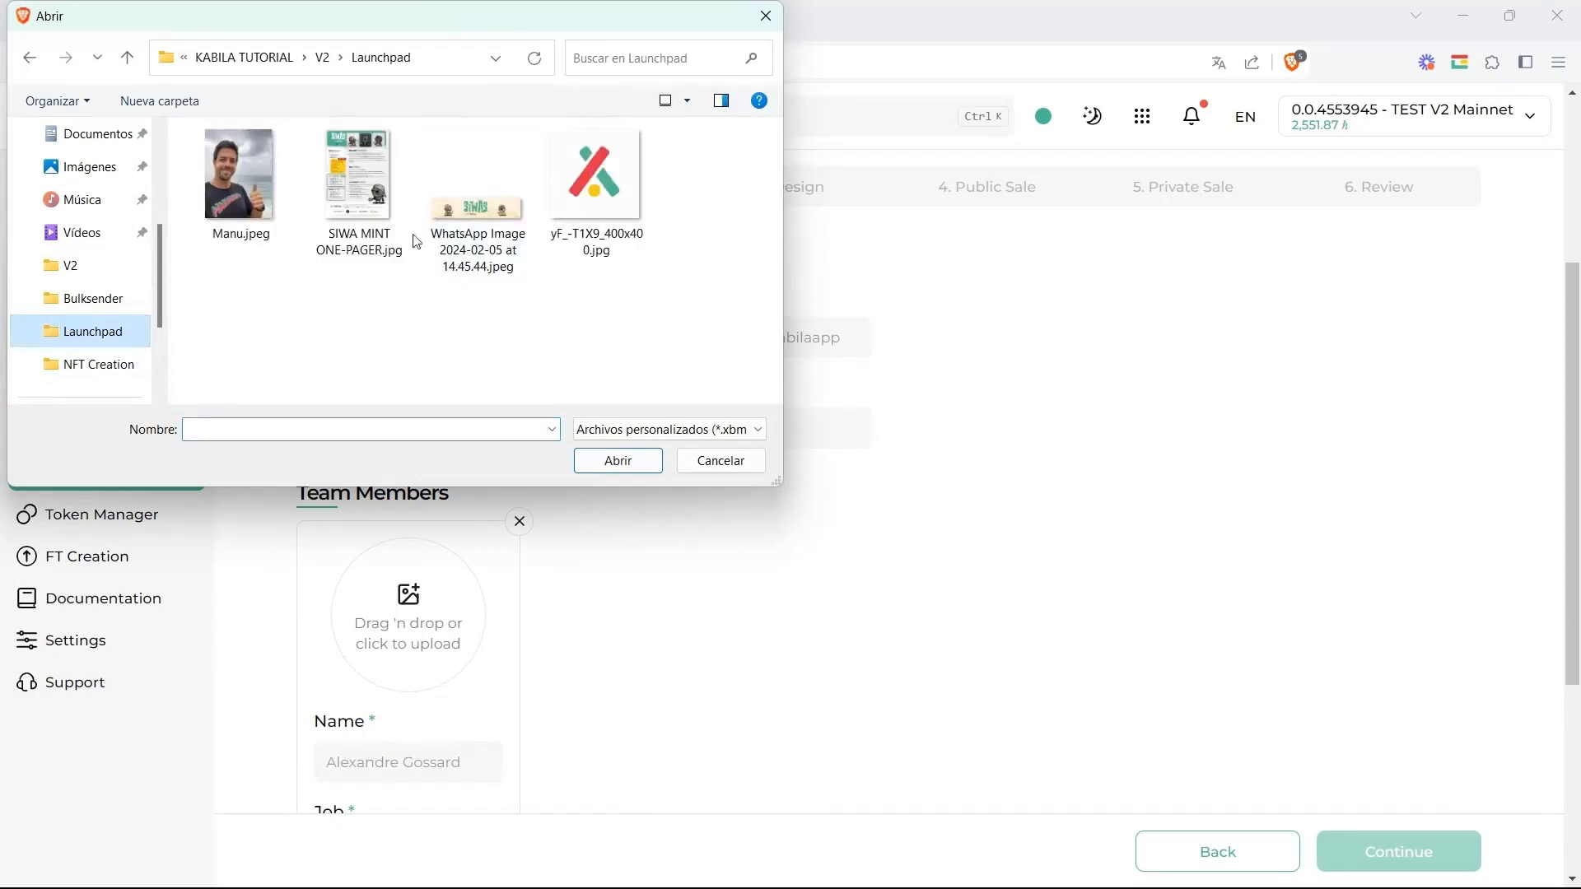
pyautogui.doubleClick(266, 205)
pyautogui.scroll(-2, 836, 626)
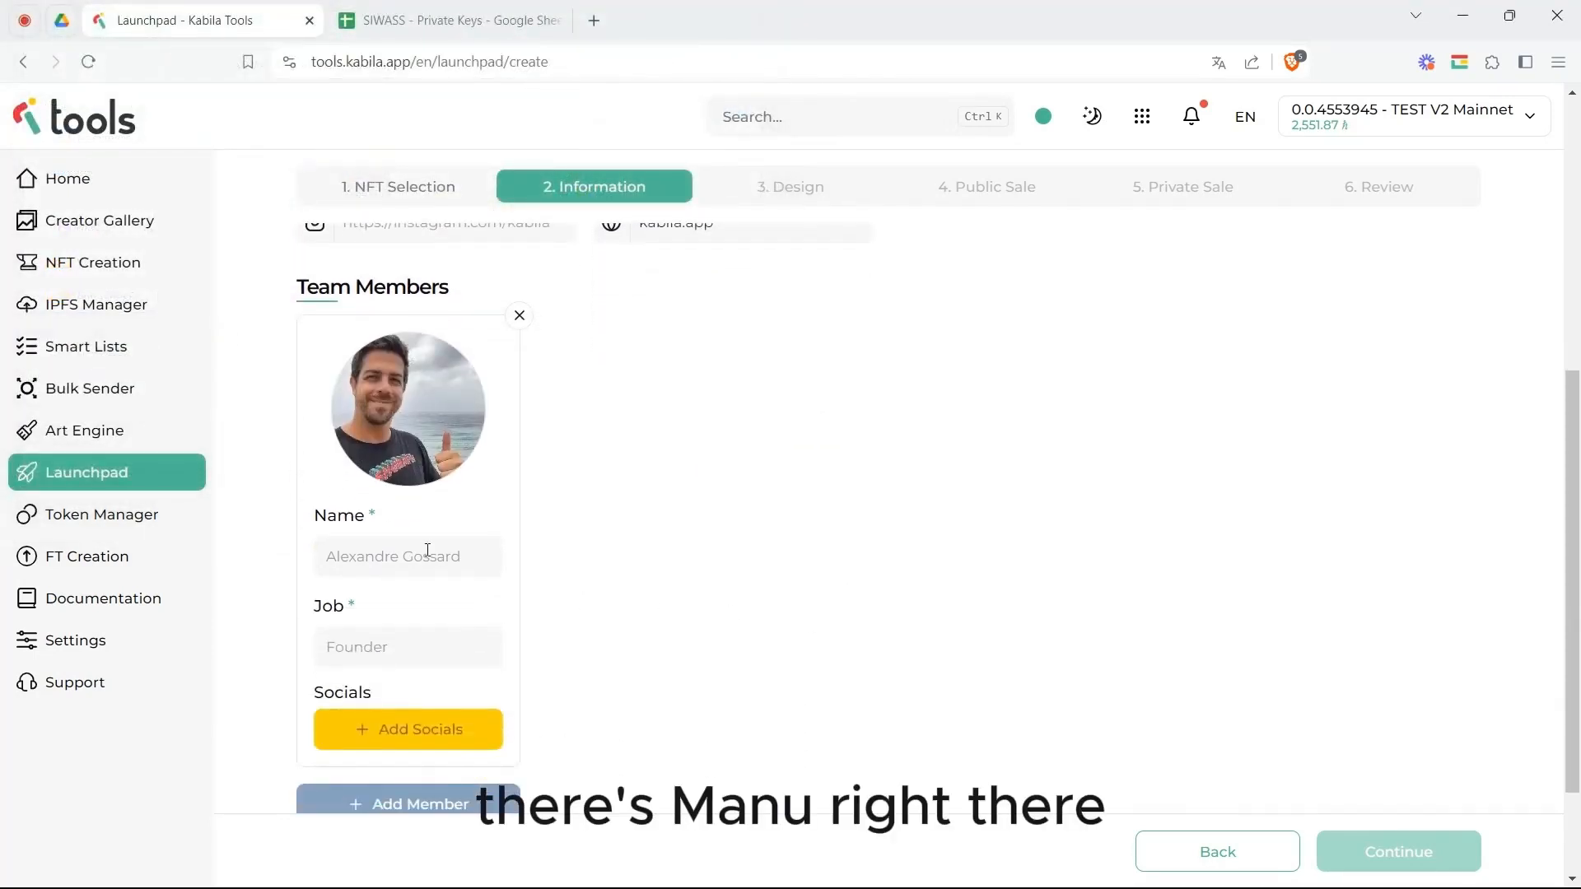
# Fill in the team member's name and the job CEO, and check which social links the member can have
pyautogui.write('Manu')
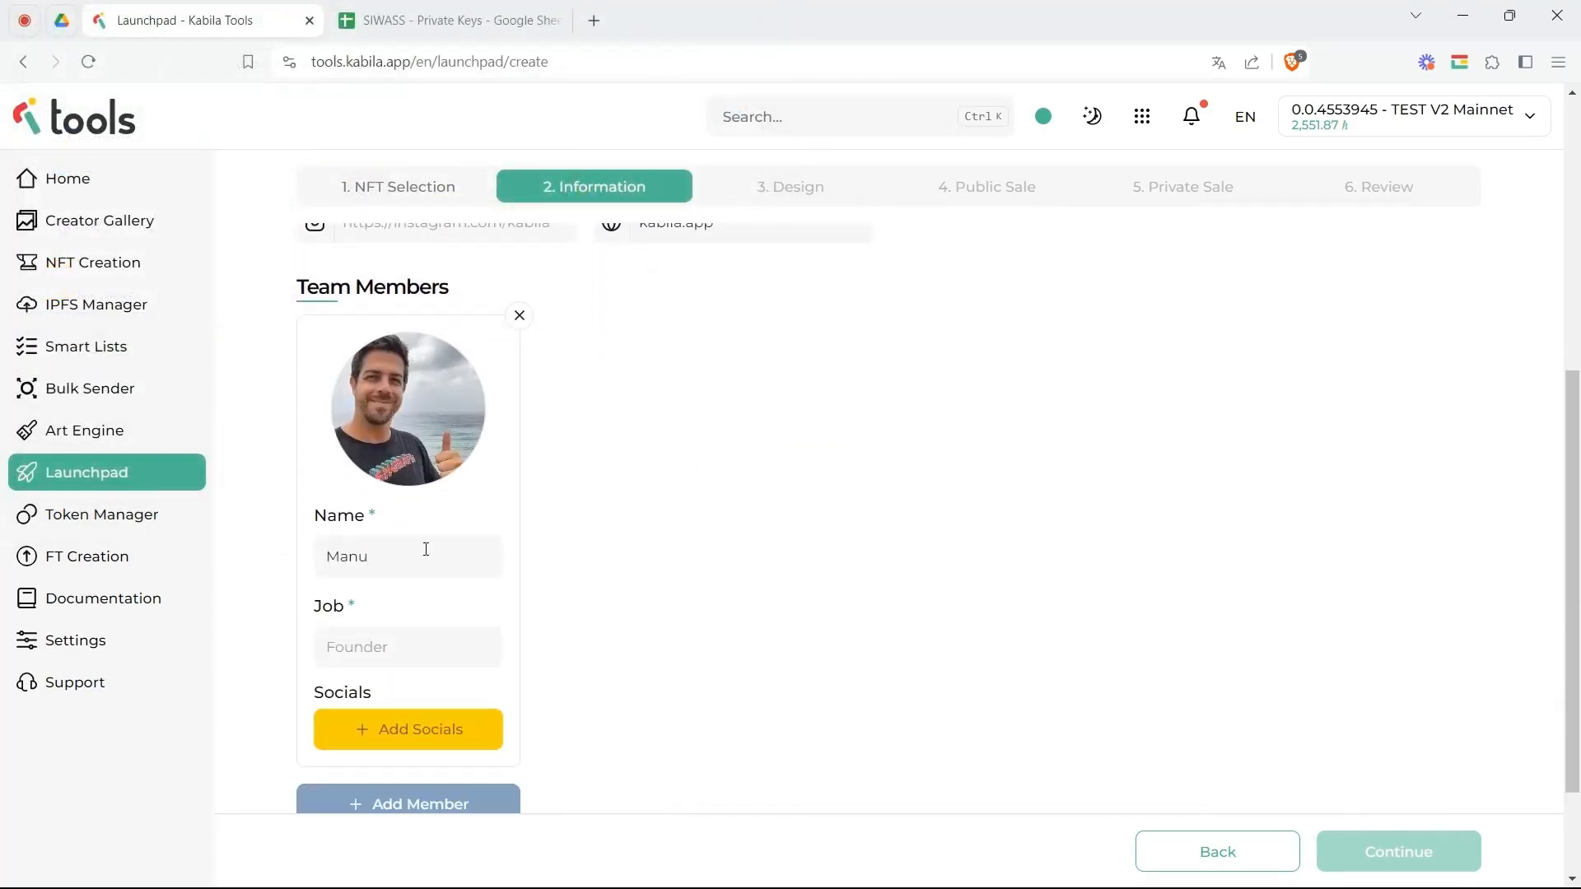
pyautogui.write('CEO')
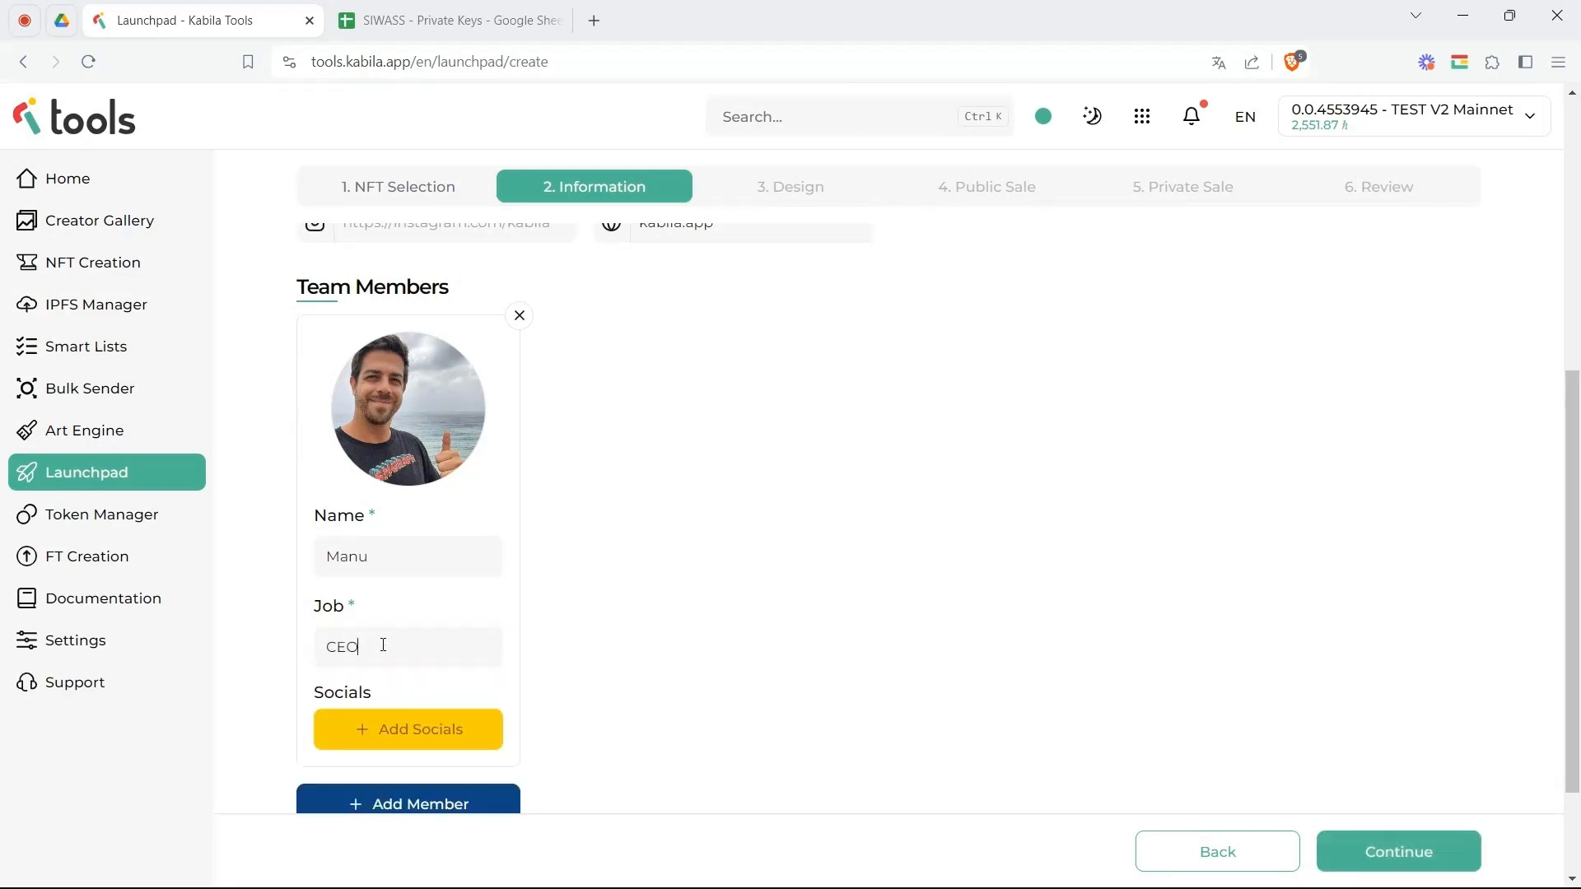
pyautogui.click(423, 730)
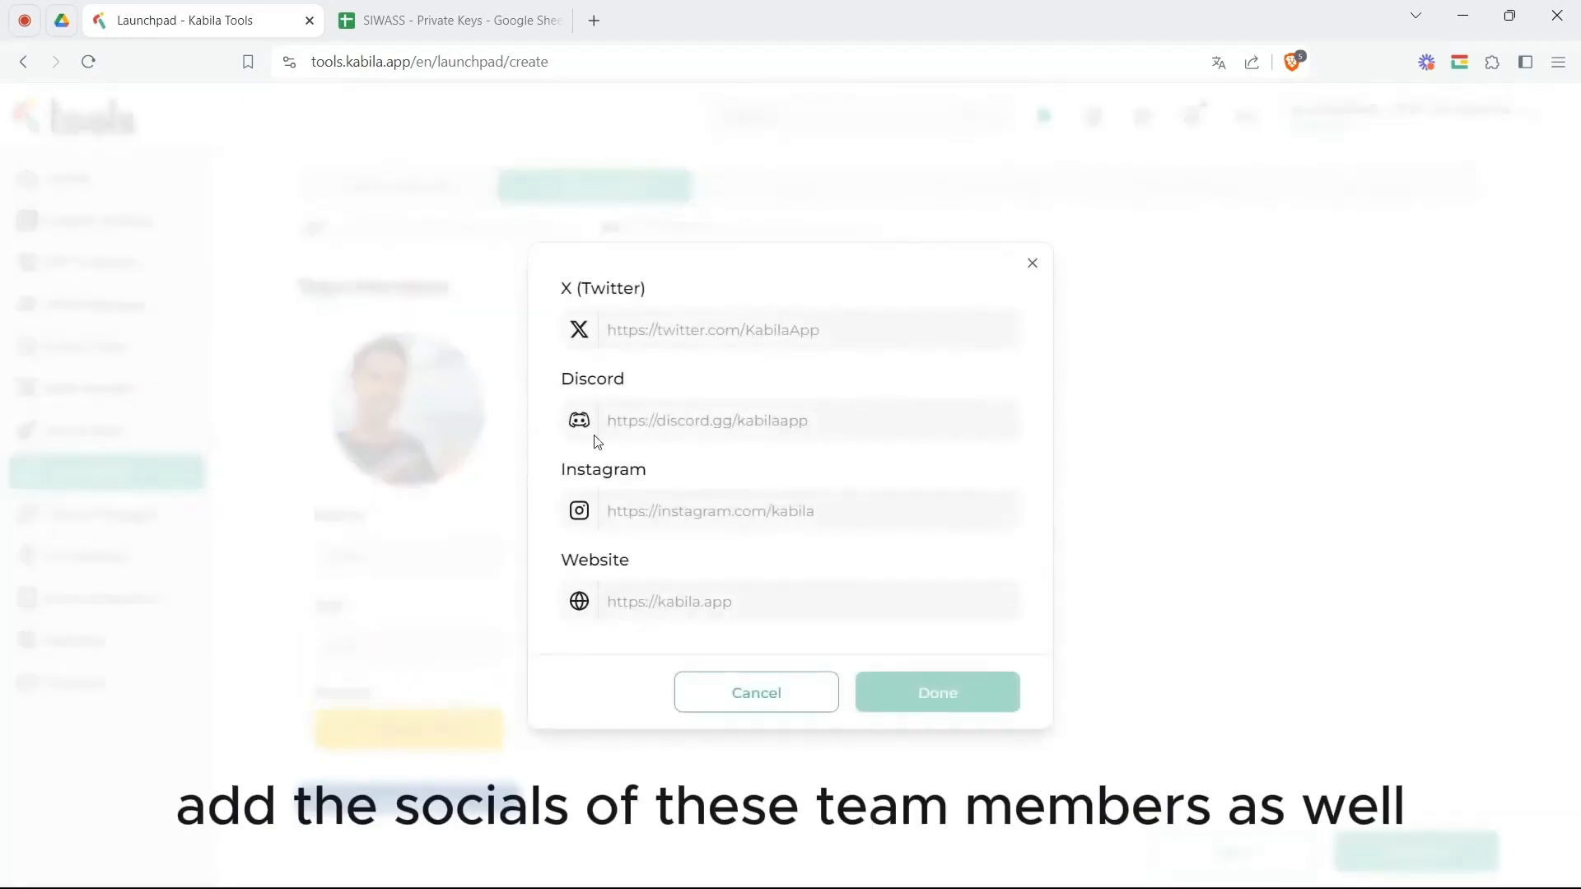
pyautogui.click(1031, 263)
# Add an empty roadmap milestone and remove it again
pyautogui.scroll(-2, 699, 607)
pyautogui.click(467, 770)
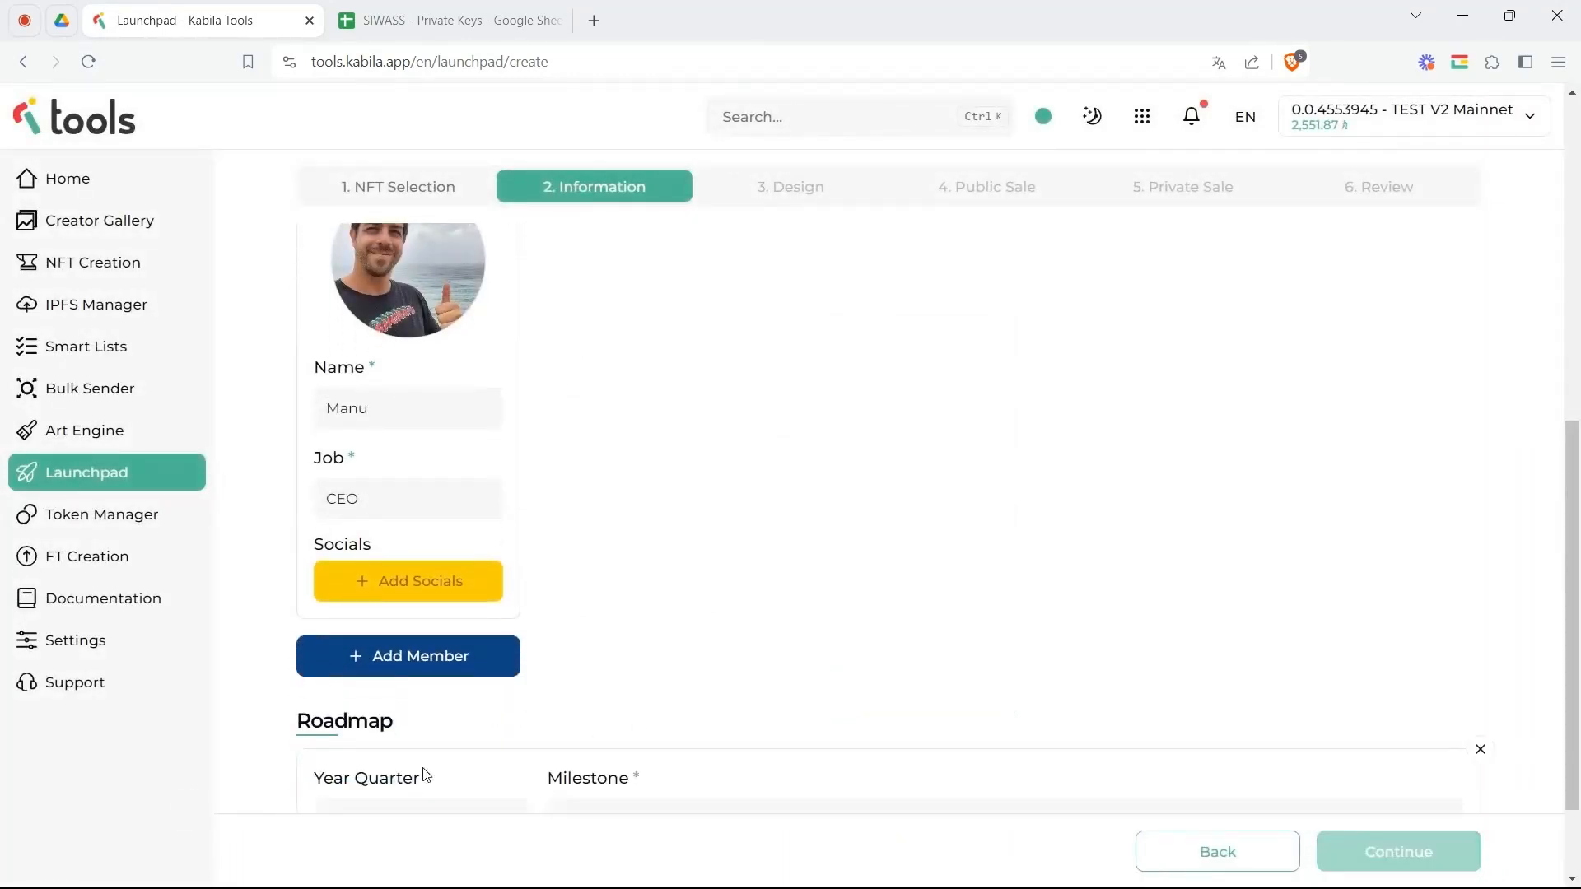
pyautogui.scroll(-2, 529, 717)
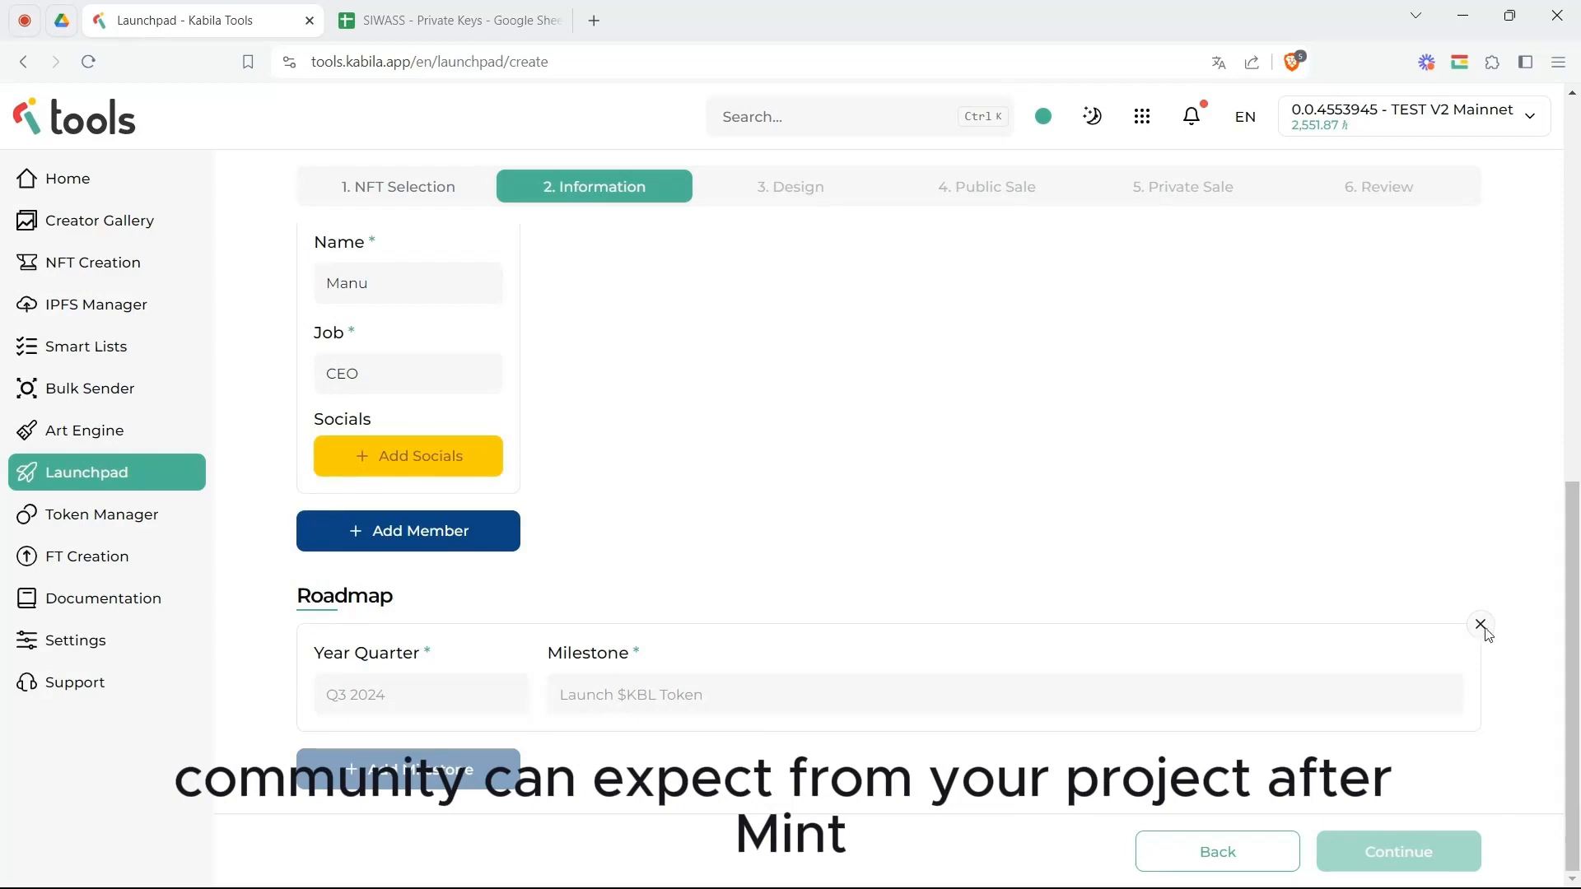
pyautogui.scroll(8, 1133, 525)
pyautogui.scroll(-2, 1122, 525)
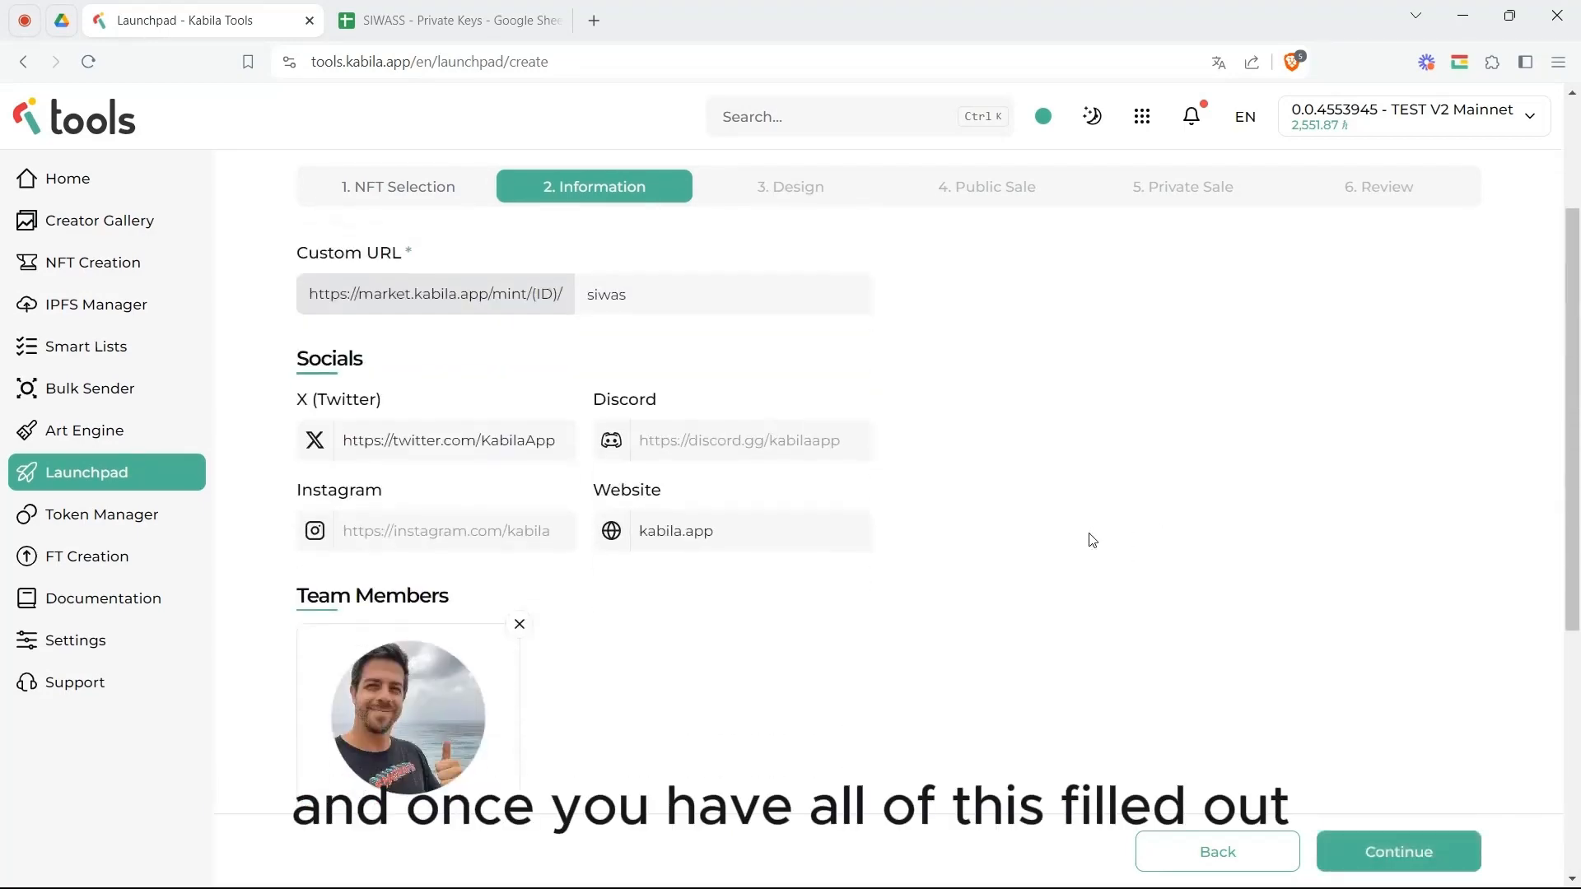
pyautogui.scroll(2, 1092, 540)
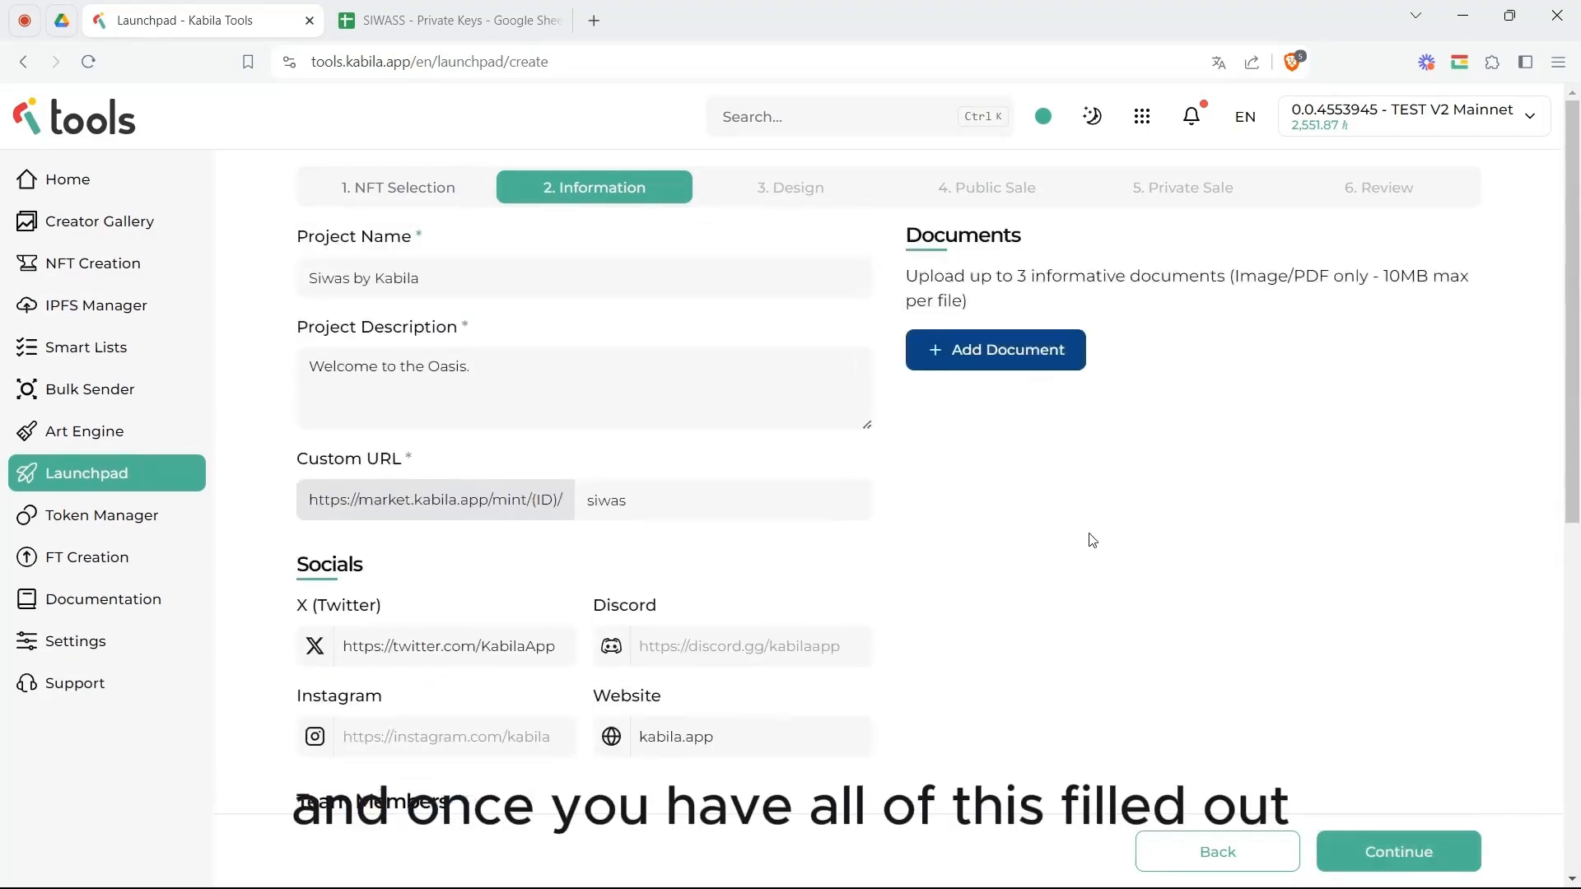
# Continue to the design stage and upload "WhatsApp Image 2024-02-05 at 14.45.44.jpeg" as the banner and "yF_-T1X9_400x400.jpg" as the logo
pyautogui.click(1390, 854)
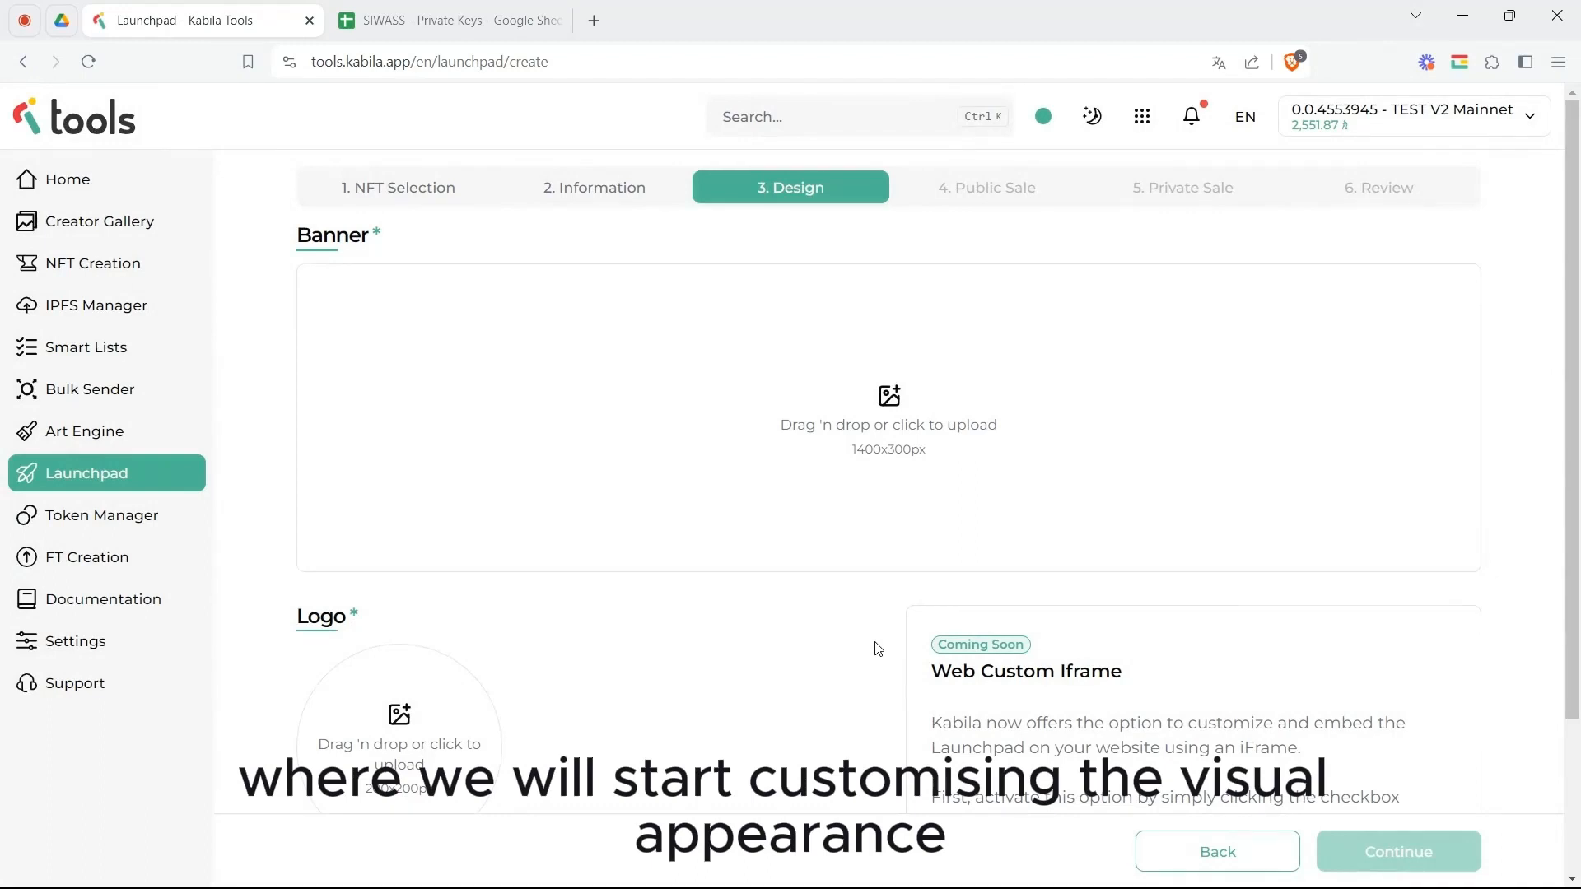
pyautogui.click(918, 442)
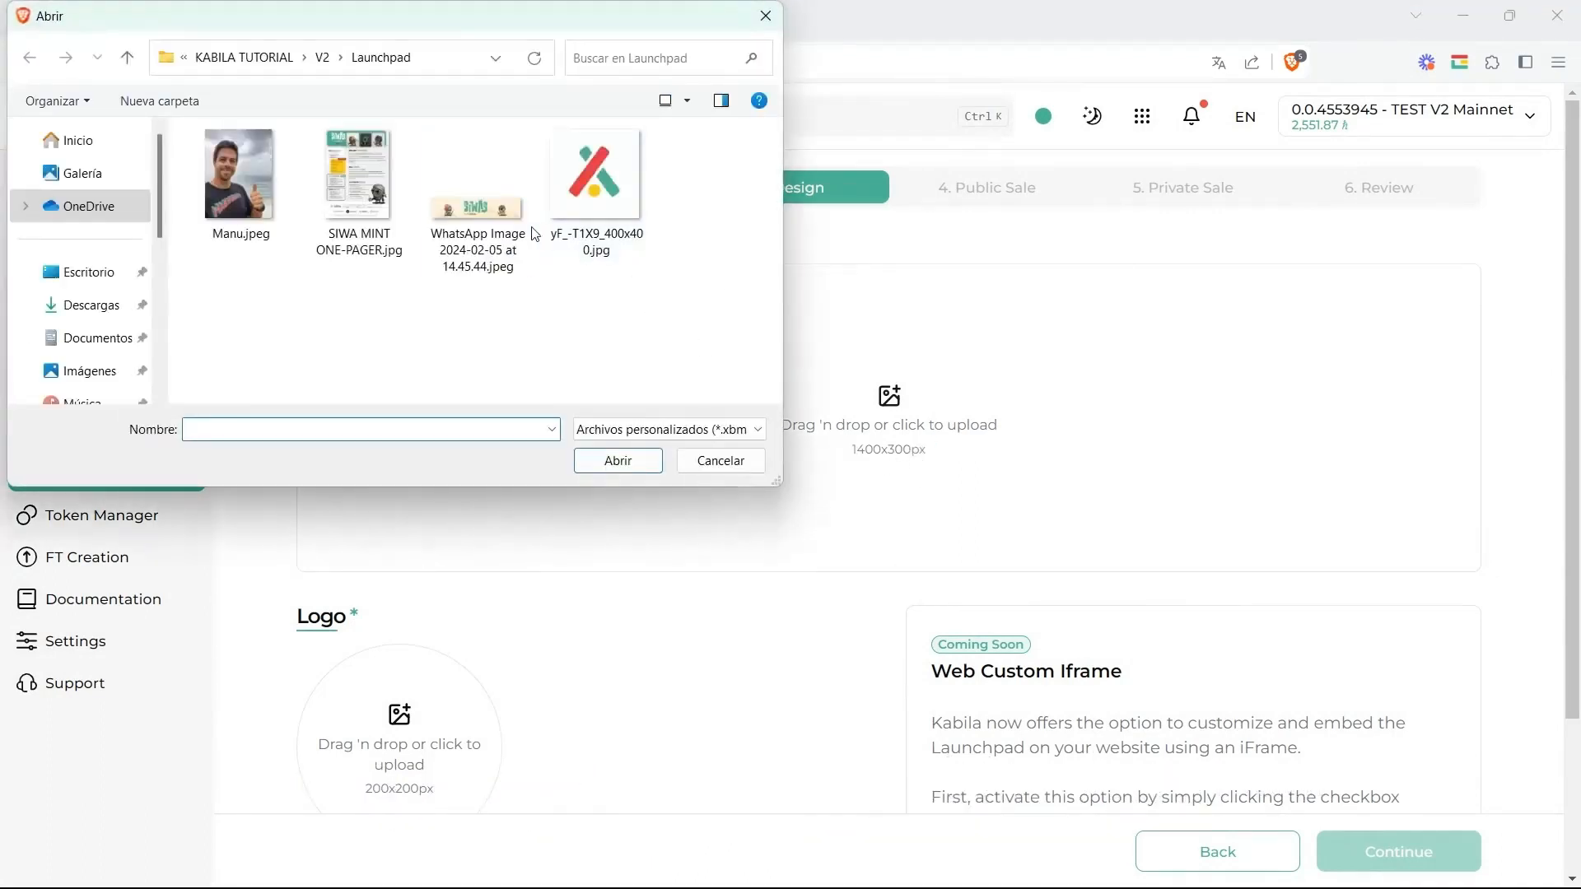
pyautogui.doubleClick(478, 205)
pyautogui.scroll(-2, 970, 636)
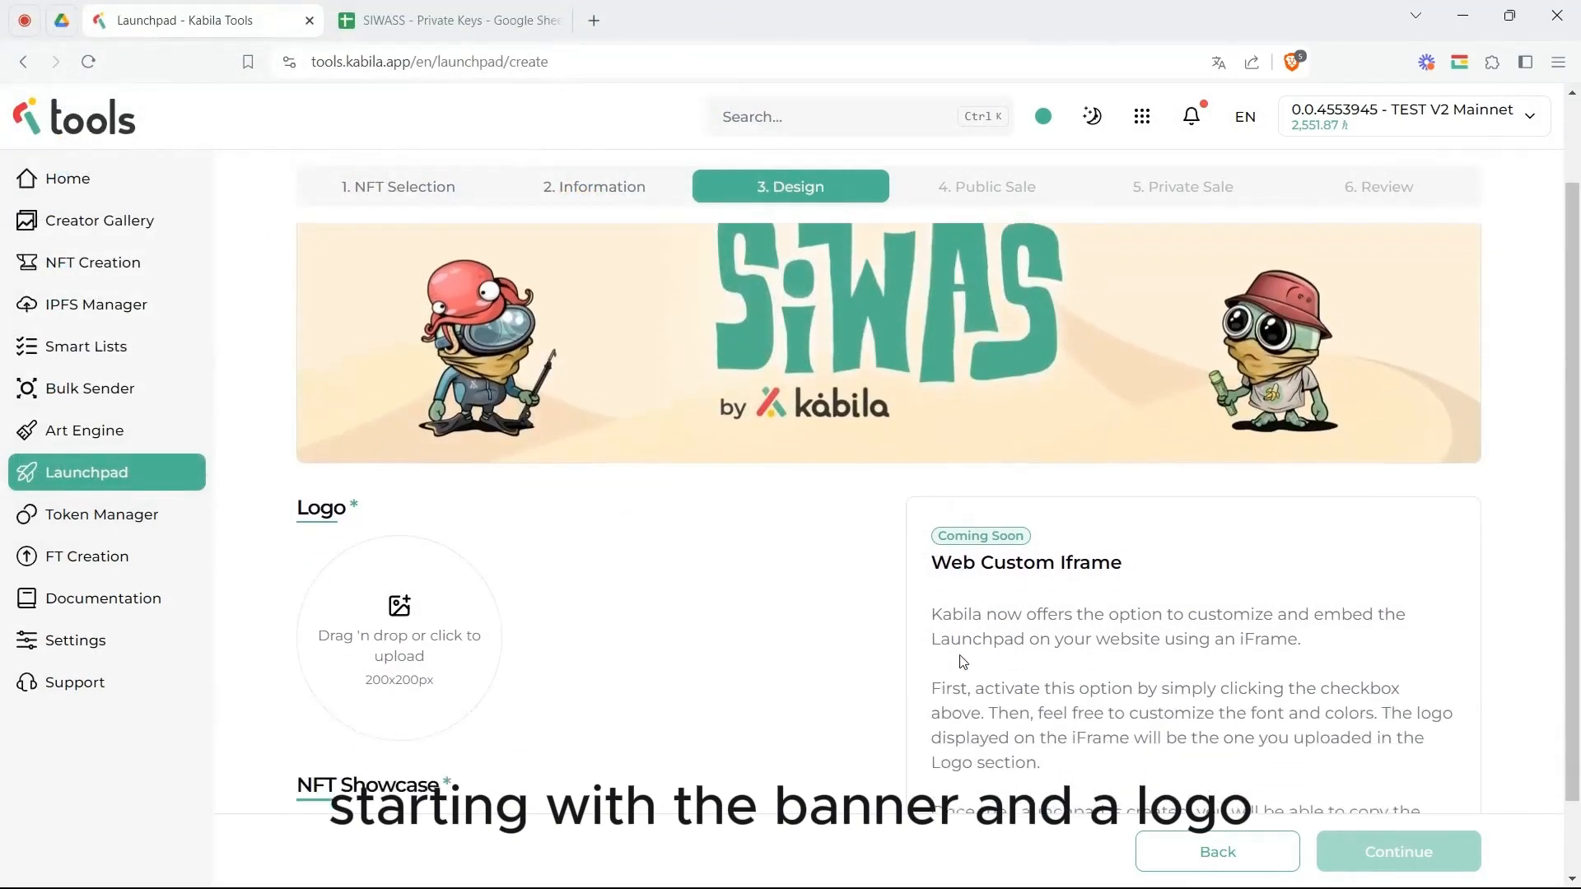
pyautogui.click(442, 546)
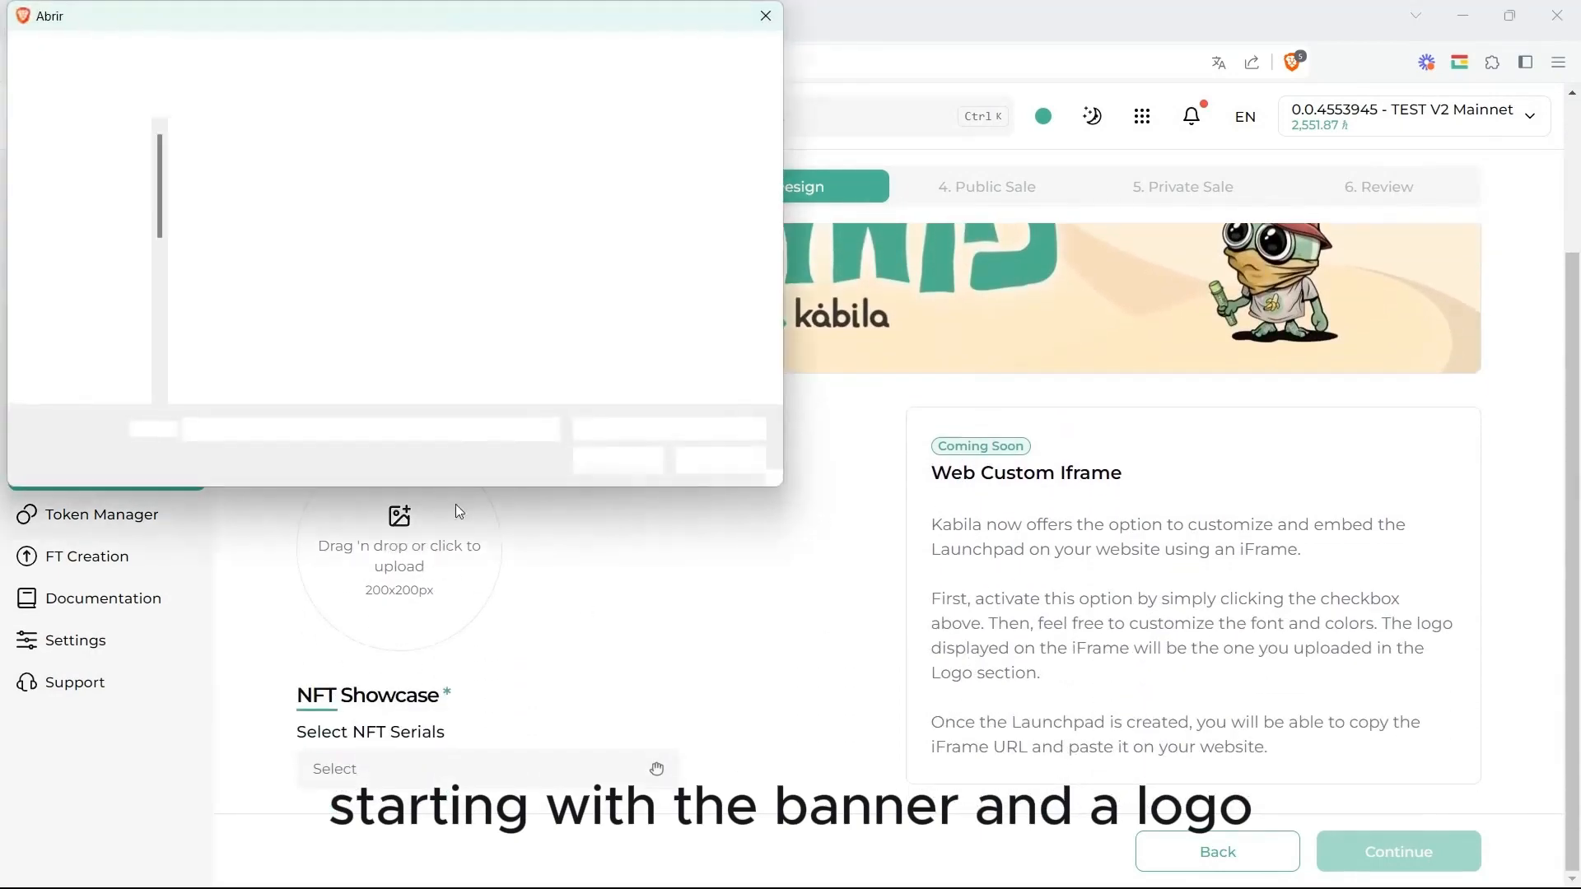
pyautogui.doubleClick(594, 193)
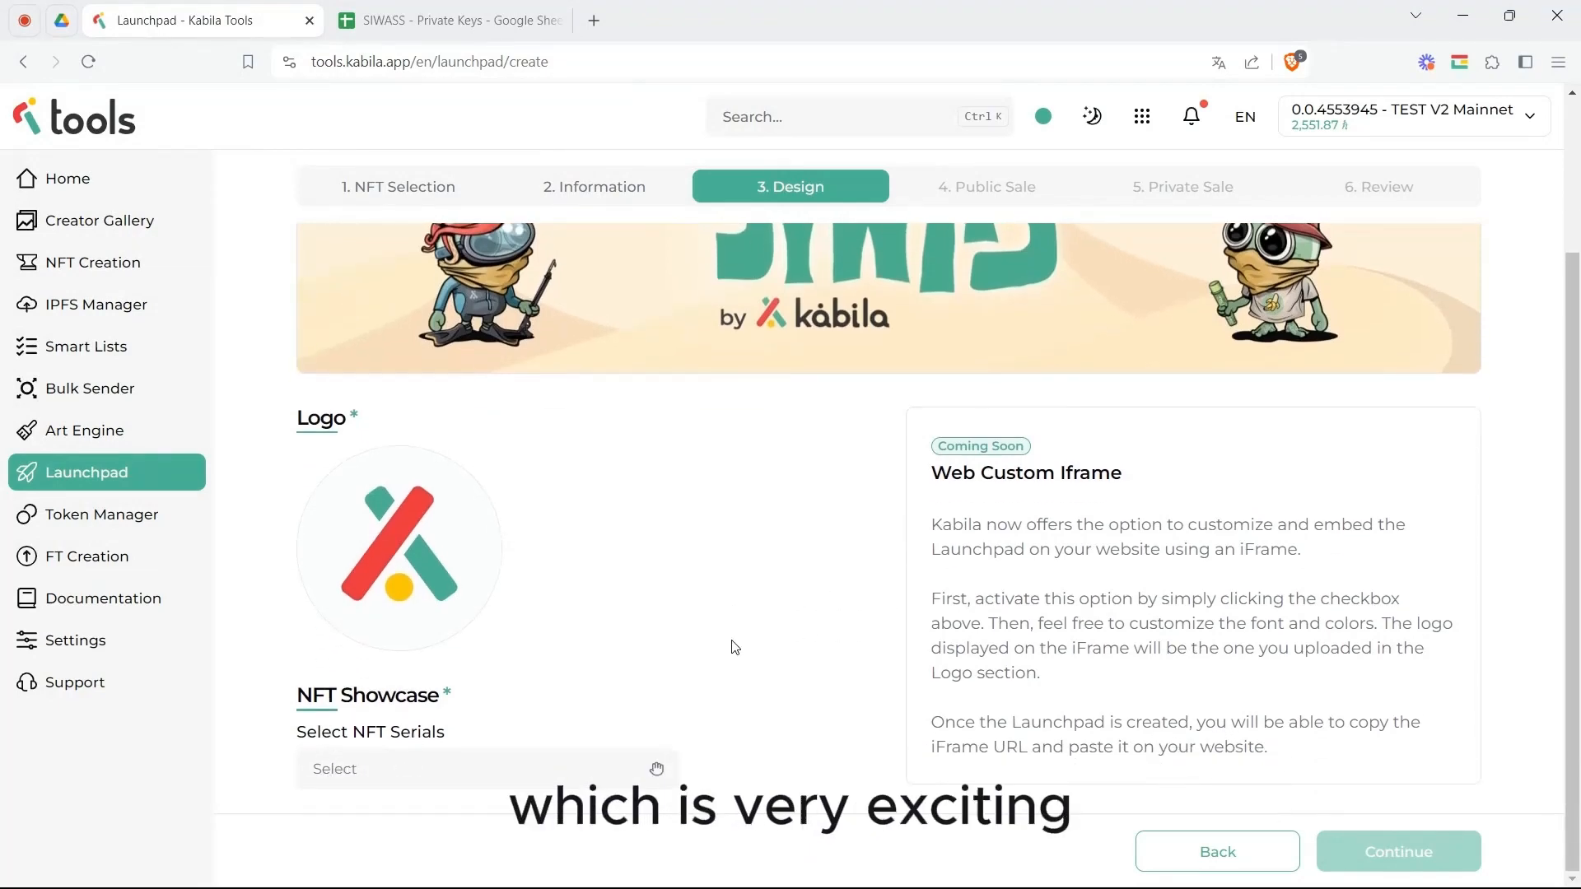
# Choose SIWA serials #51, #66, #71 and #73 for the NFT showcase and confirm the selection
pyautogui.click(390, 768)
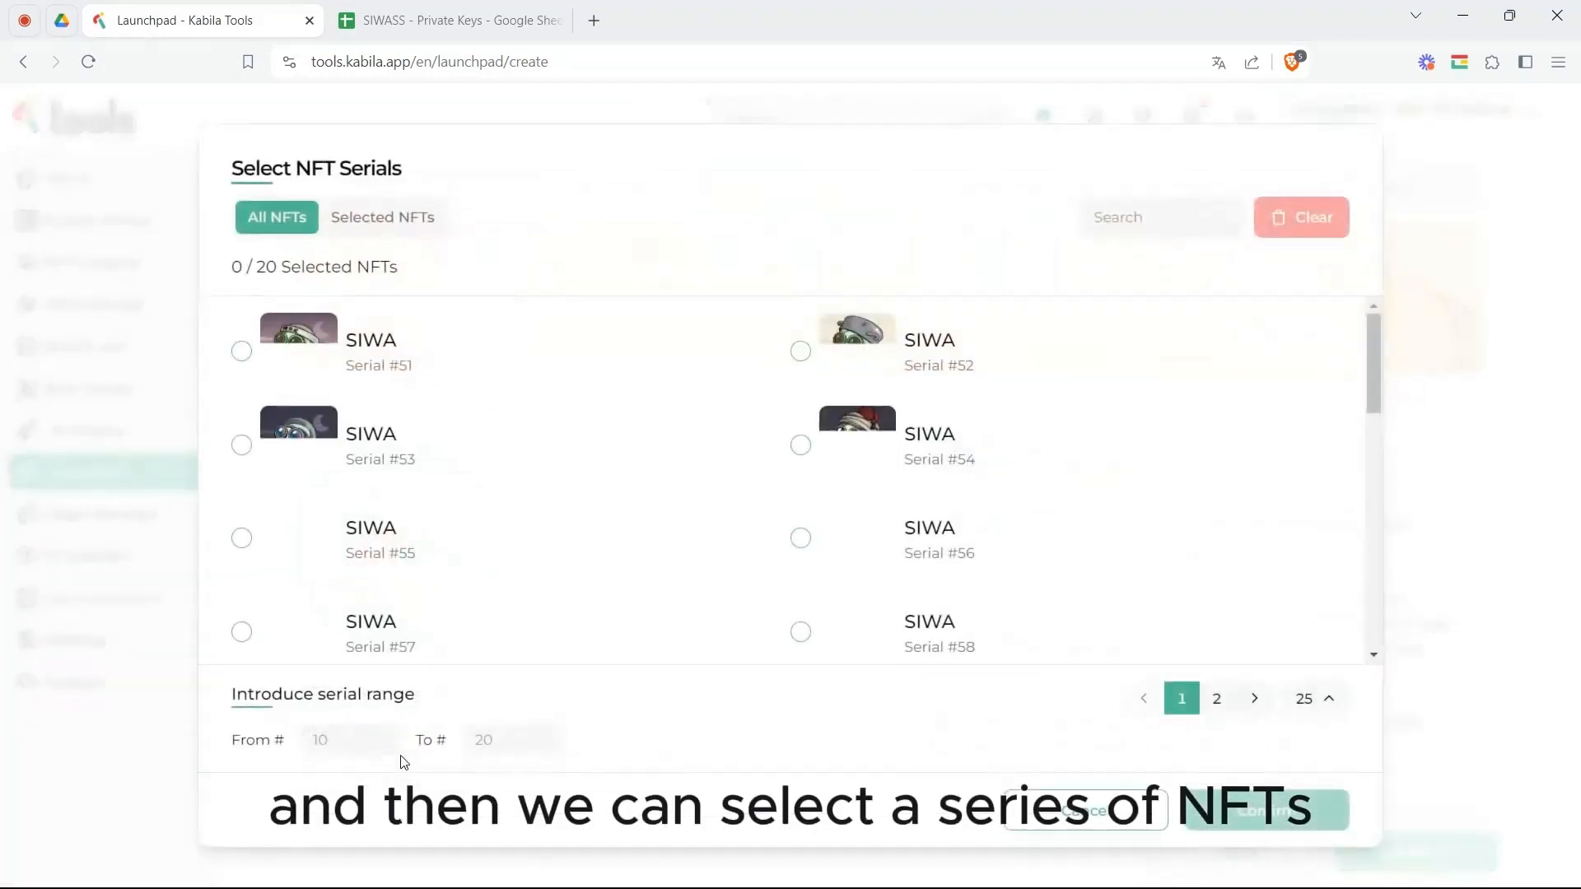
pyautogui.click(240, 350)
pyautogui.scroll(-4, 963, 613)
pyautogui.scroll(-1, 963, 606)
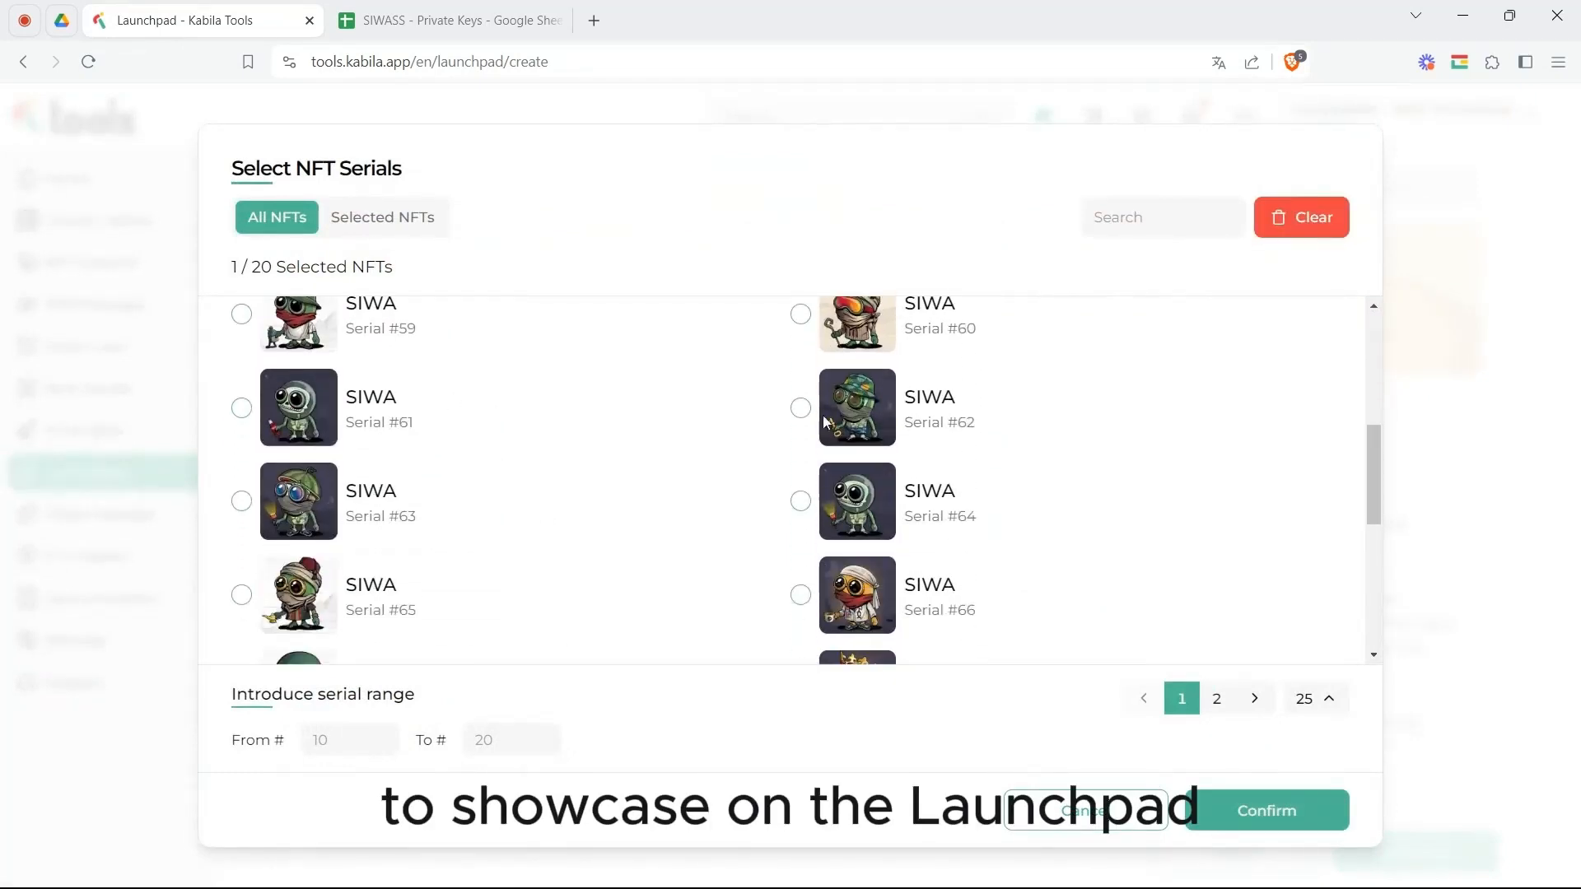
pyautogui.click(801, 596)
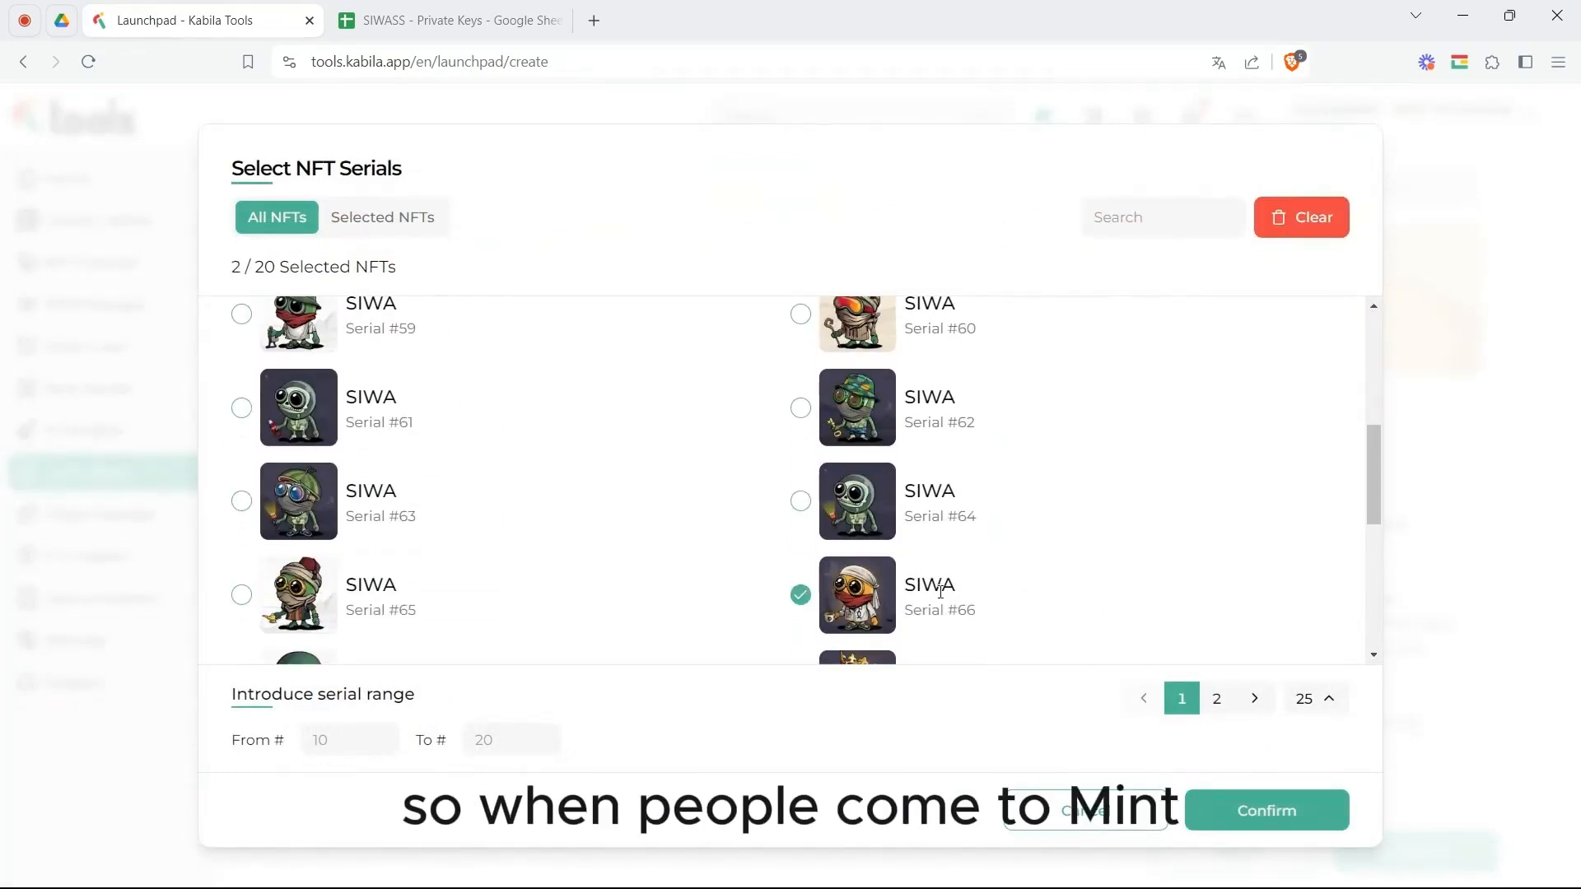
pyautogui.scroll(-5, 938, 589)
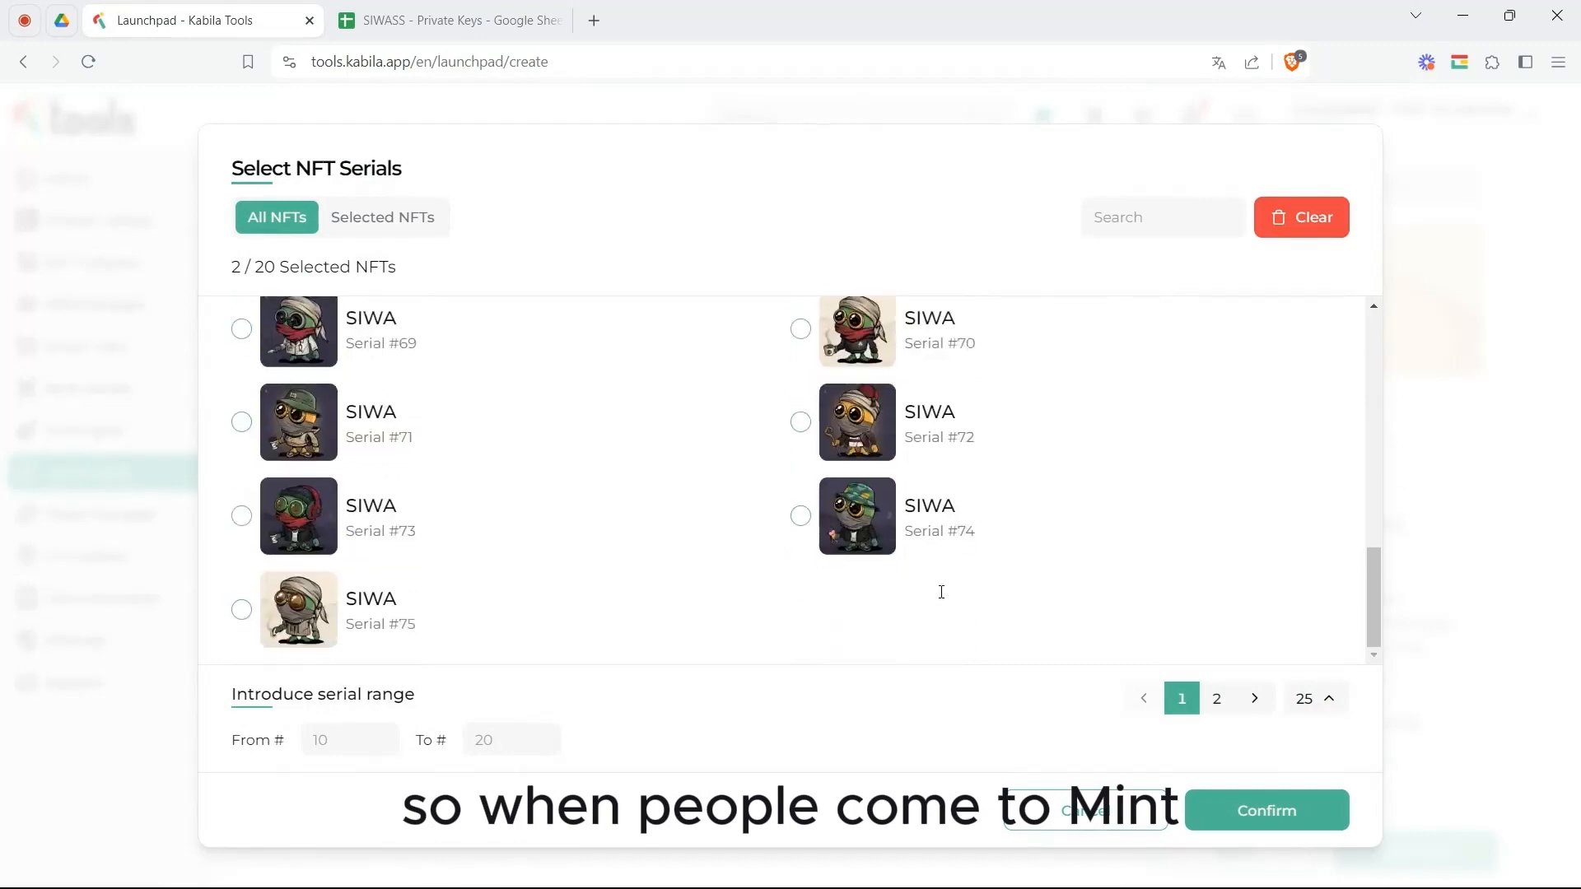
pyautogui.click(242, 423)
pyautogui.click(241, 515)
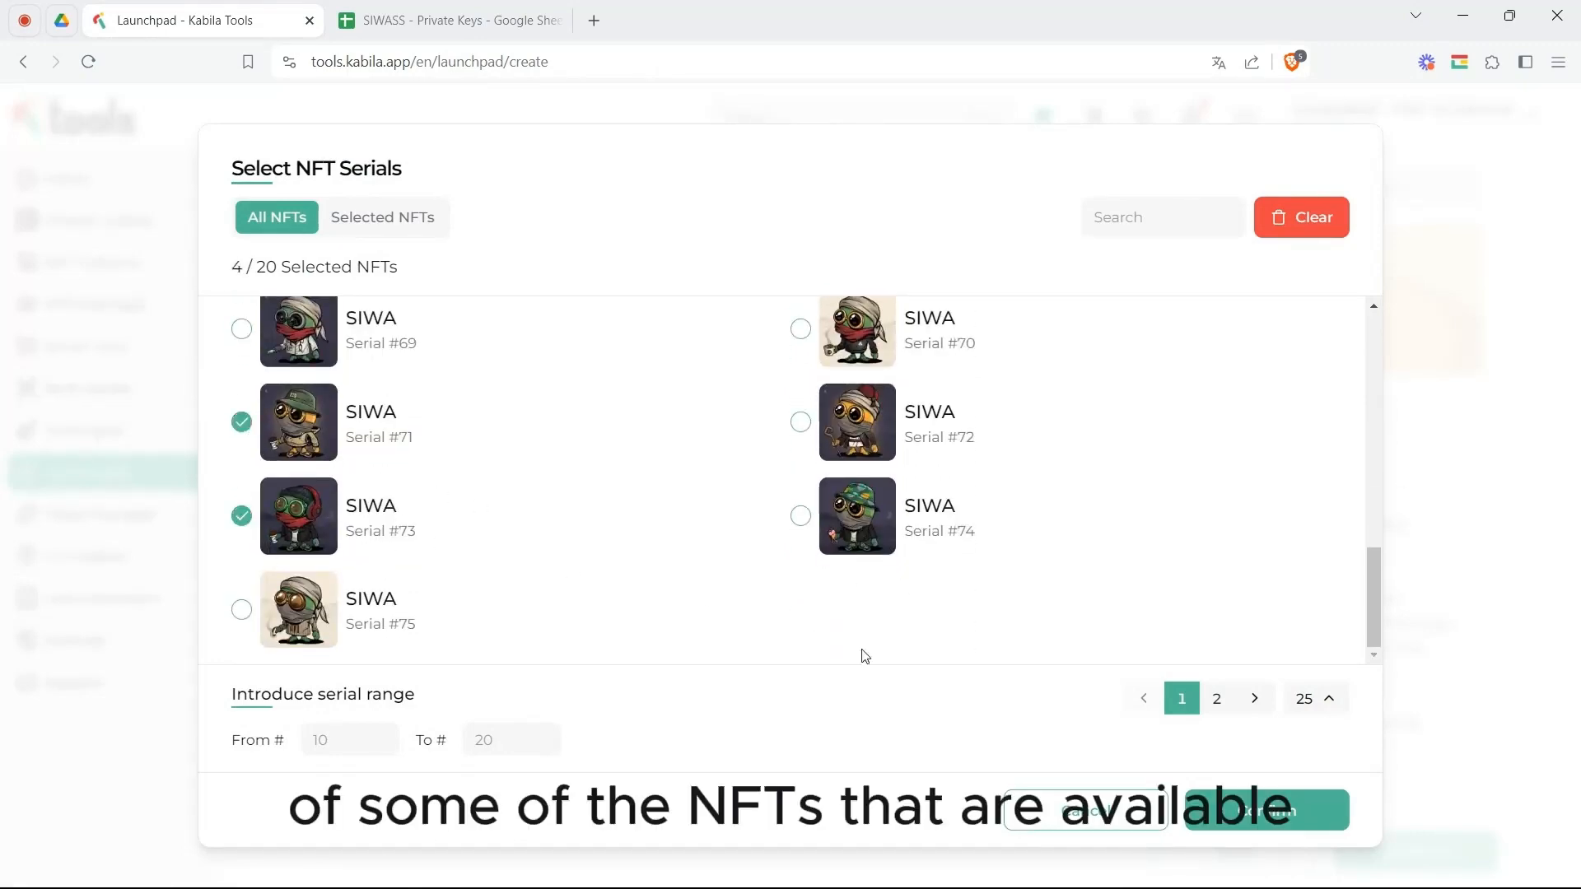
pyautogui.click(1235, 812)
# Continue to the public sale stage and activate the public sale
pyautogui.scroll(-5, 818, 703)
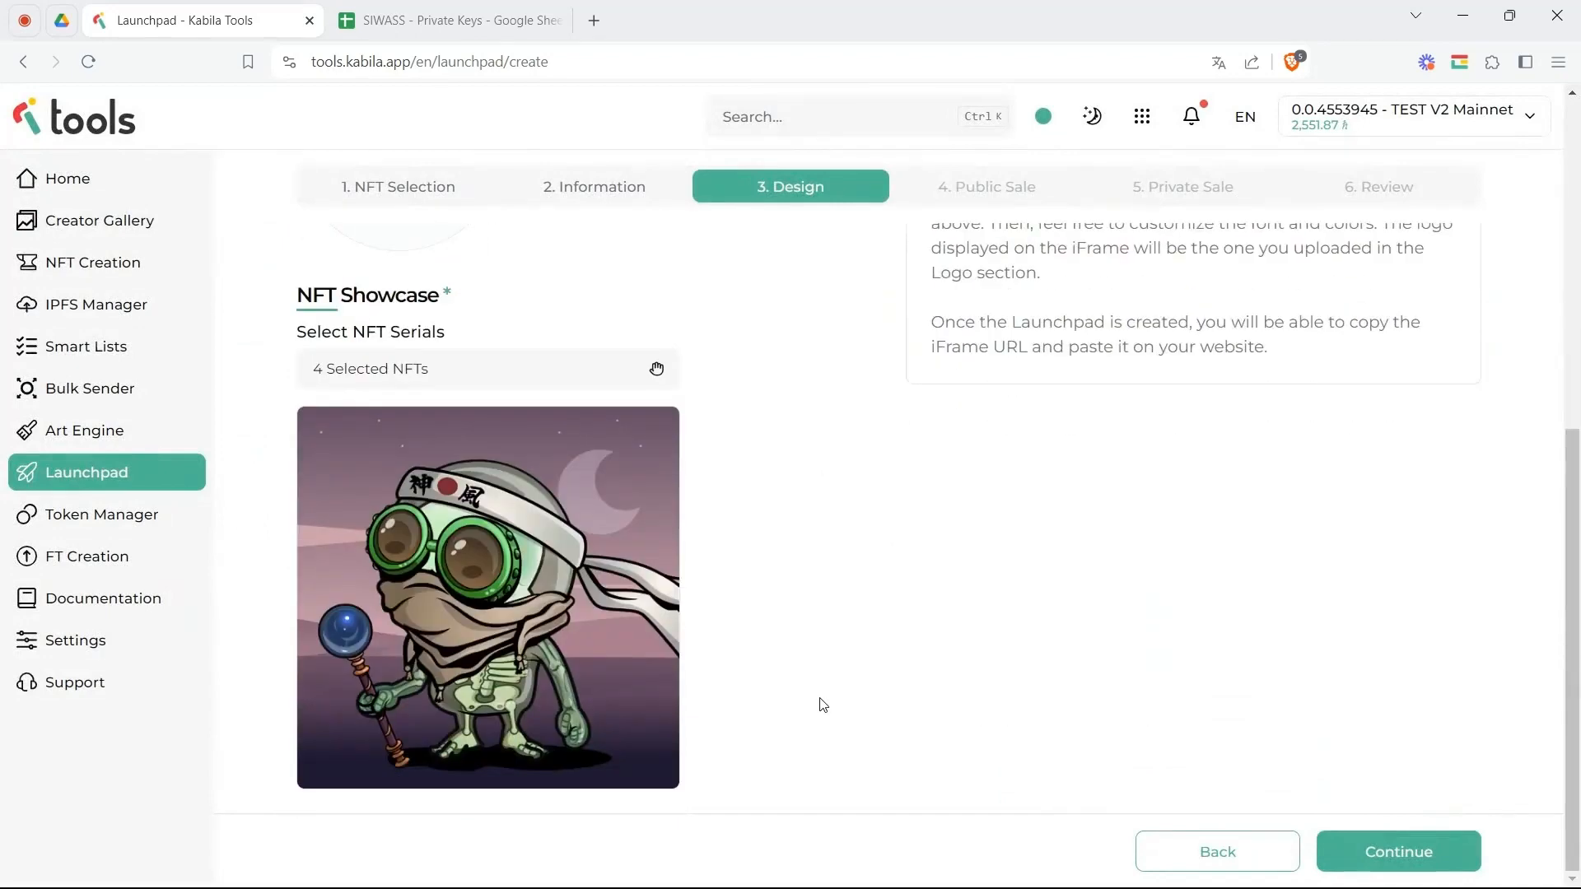
pyautogui.scroll(5, 818, 702)
pyautogui.scroll(2, 882, 706)
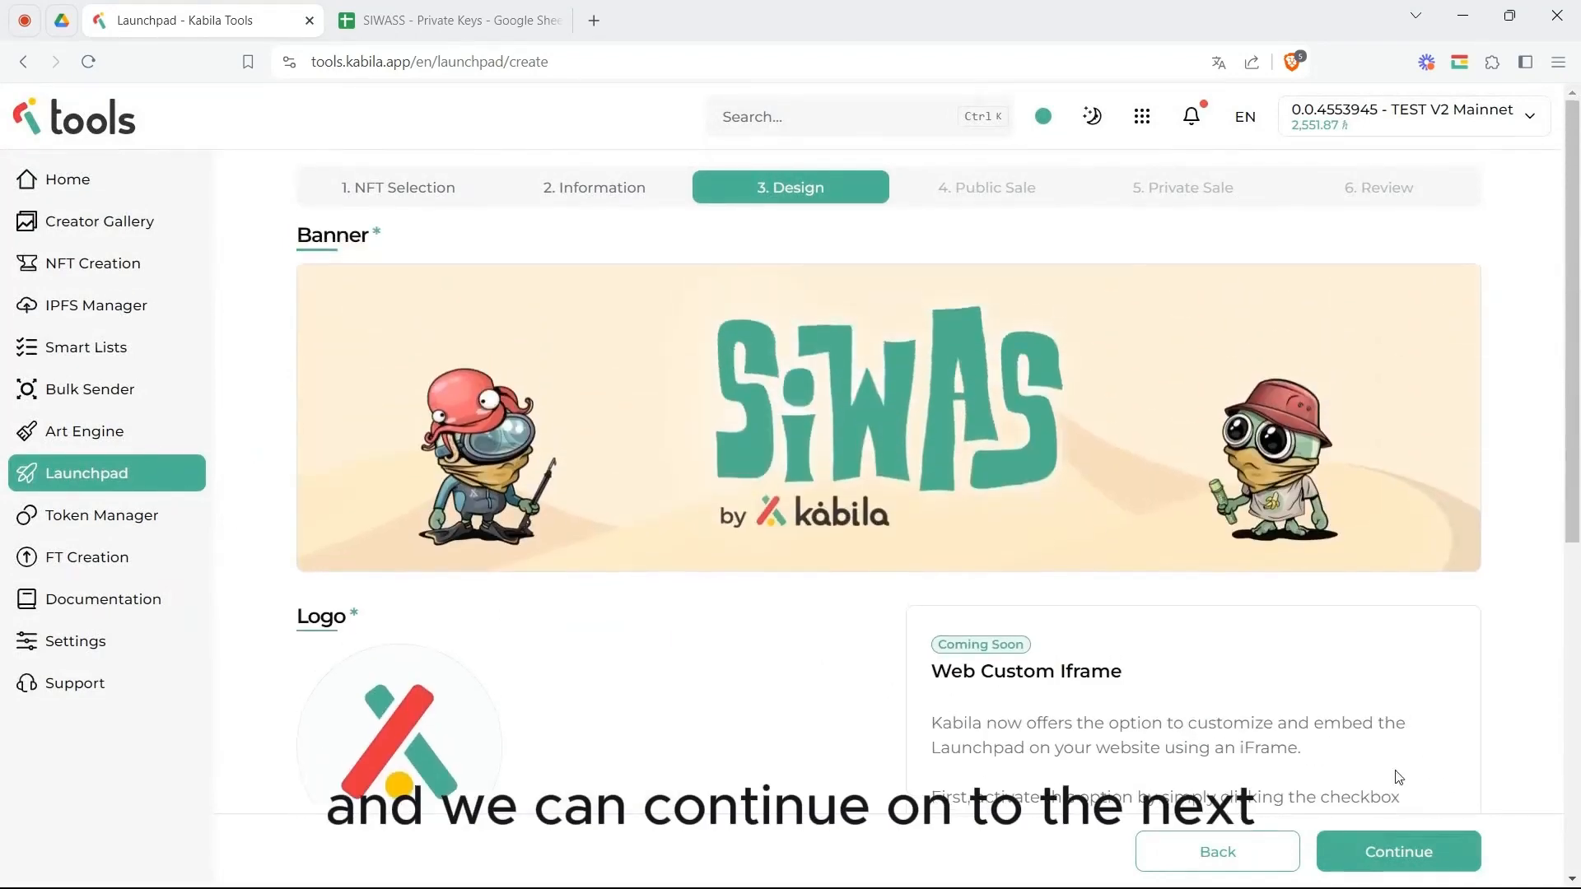
pyautogui.click(1394, 856)
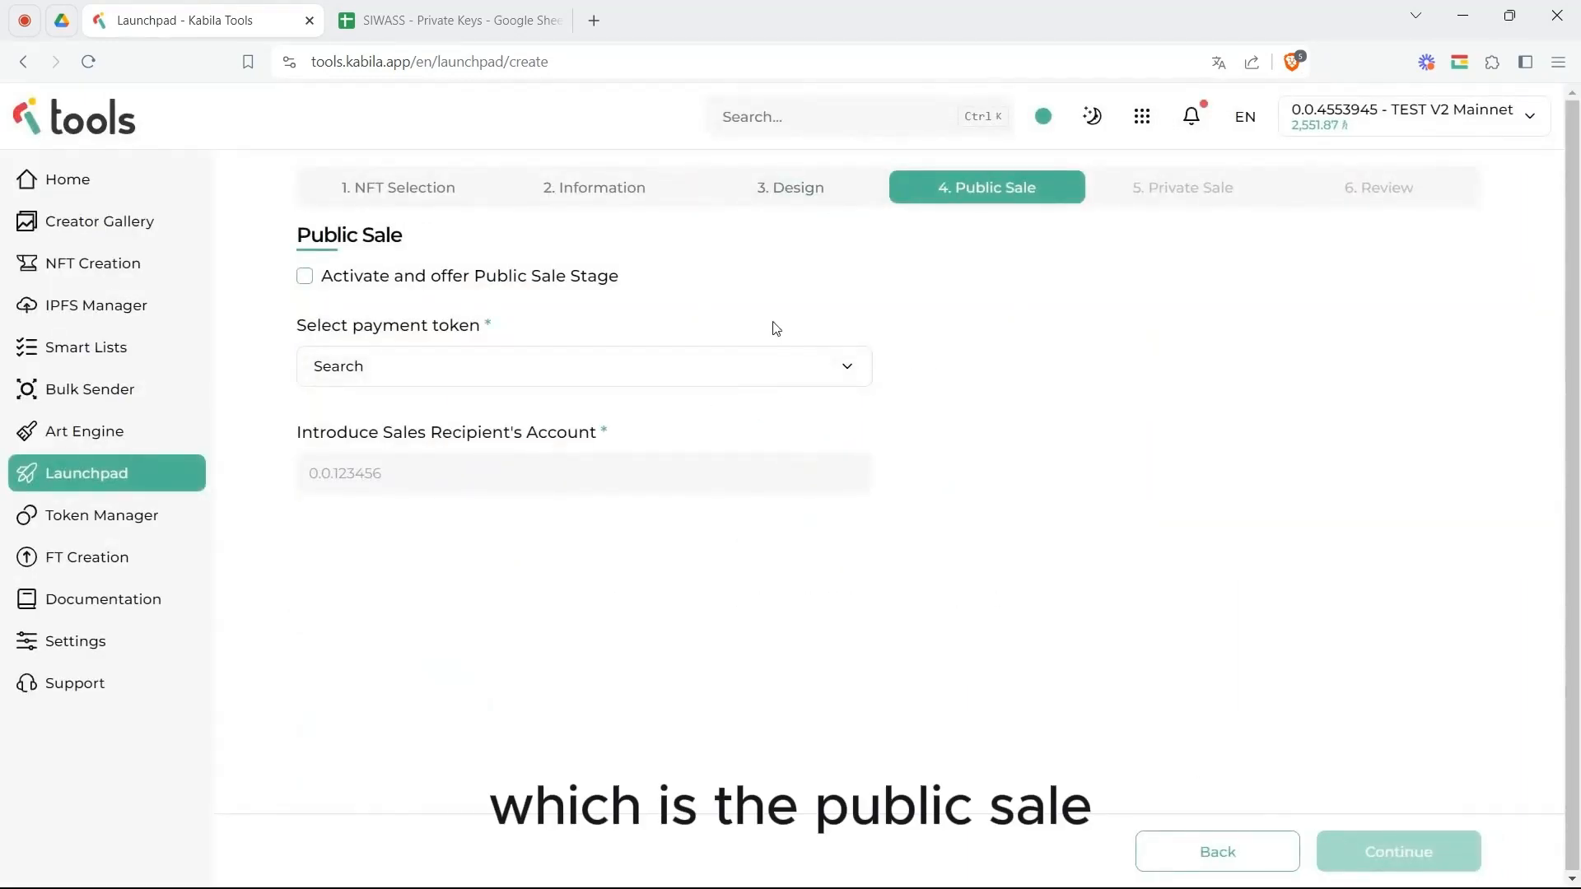
pyautogui.click(302, 279)
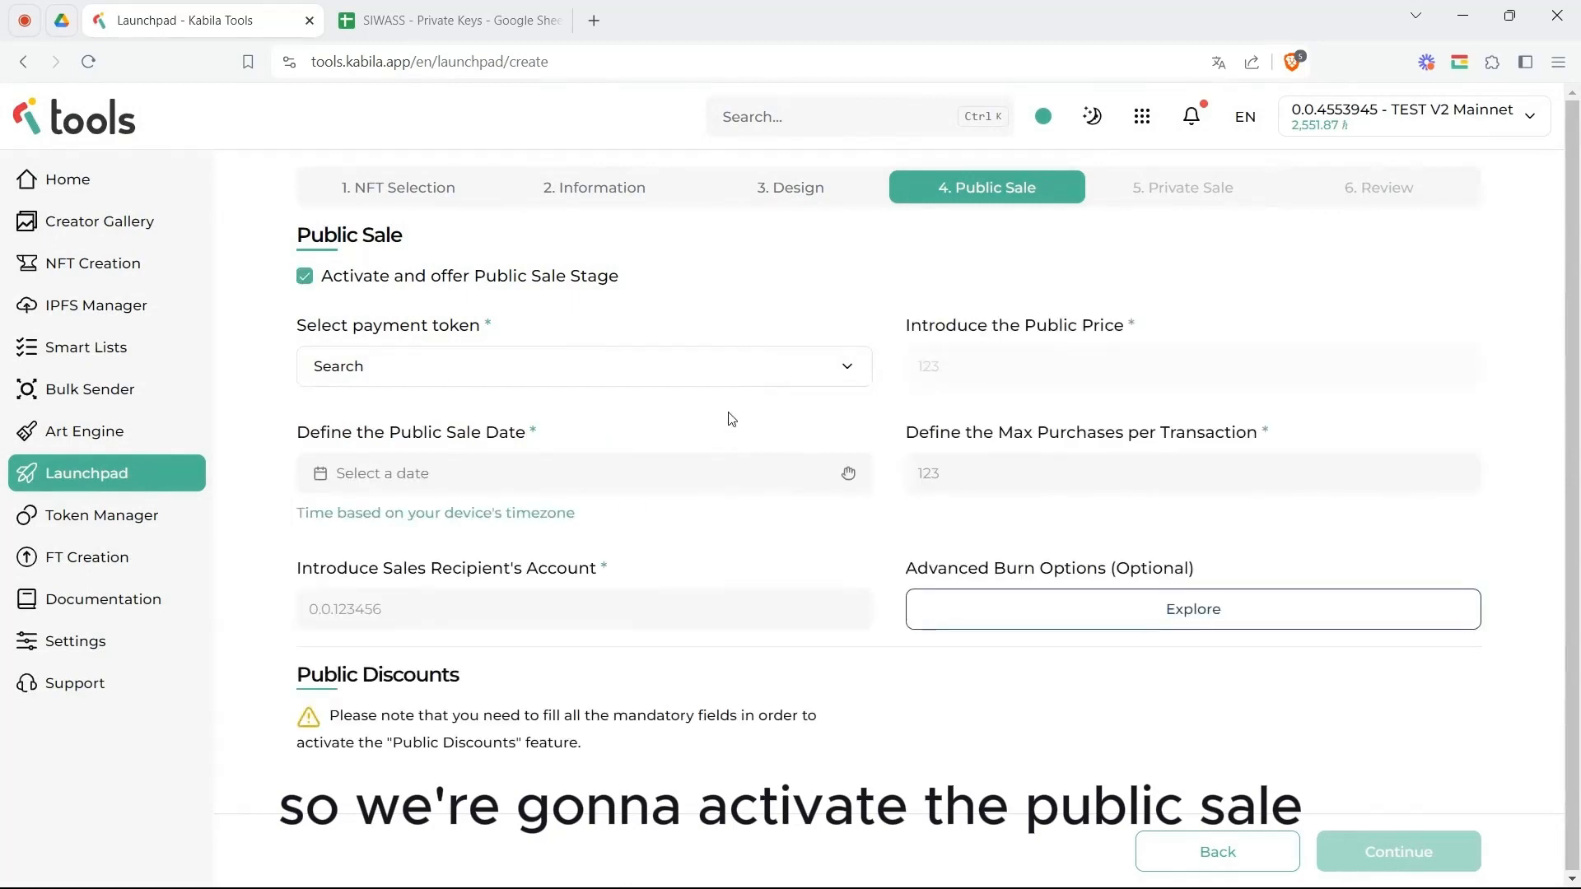
# Set the payment token to HBAR and the public price to 1000, leaving the fixed price in $USD off
pyautogui.click(757, 372)
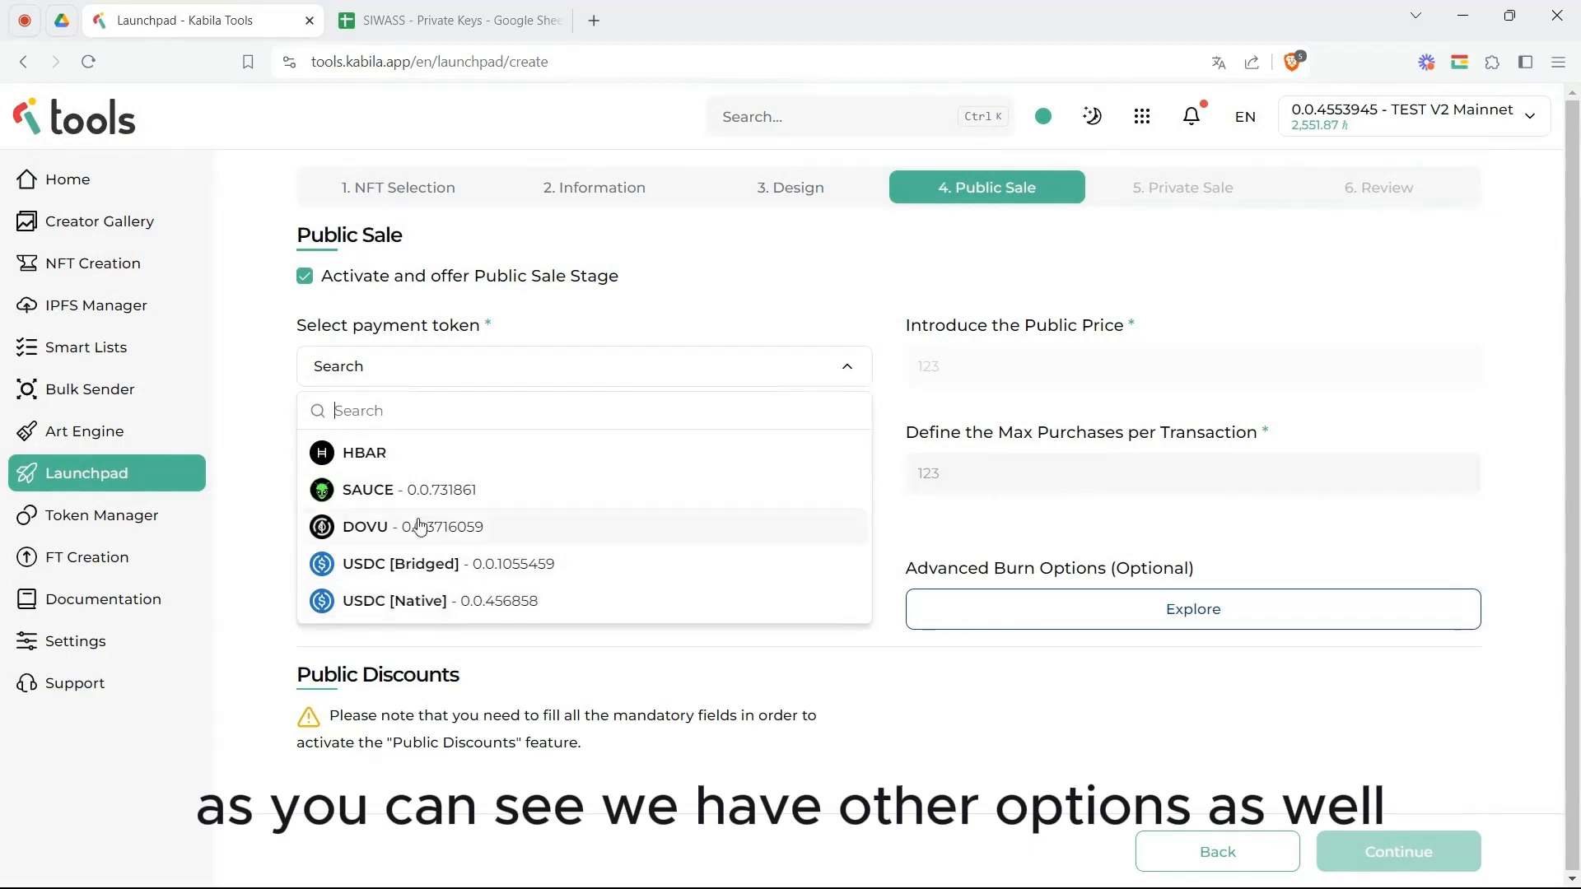
pyautogui.click(384, 458)
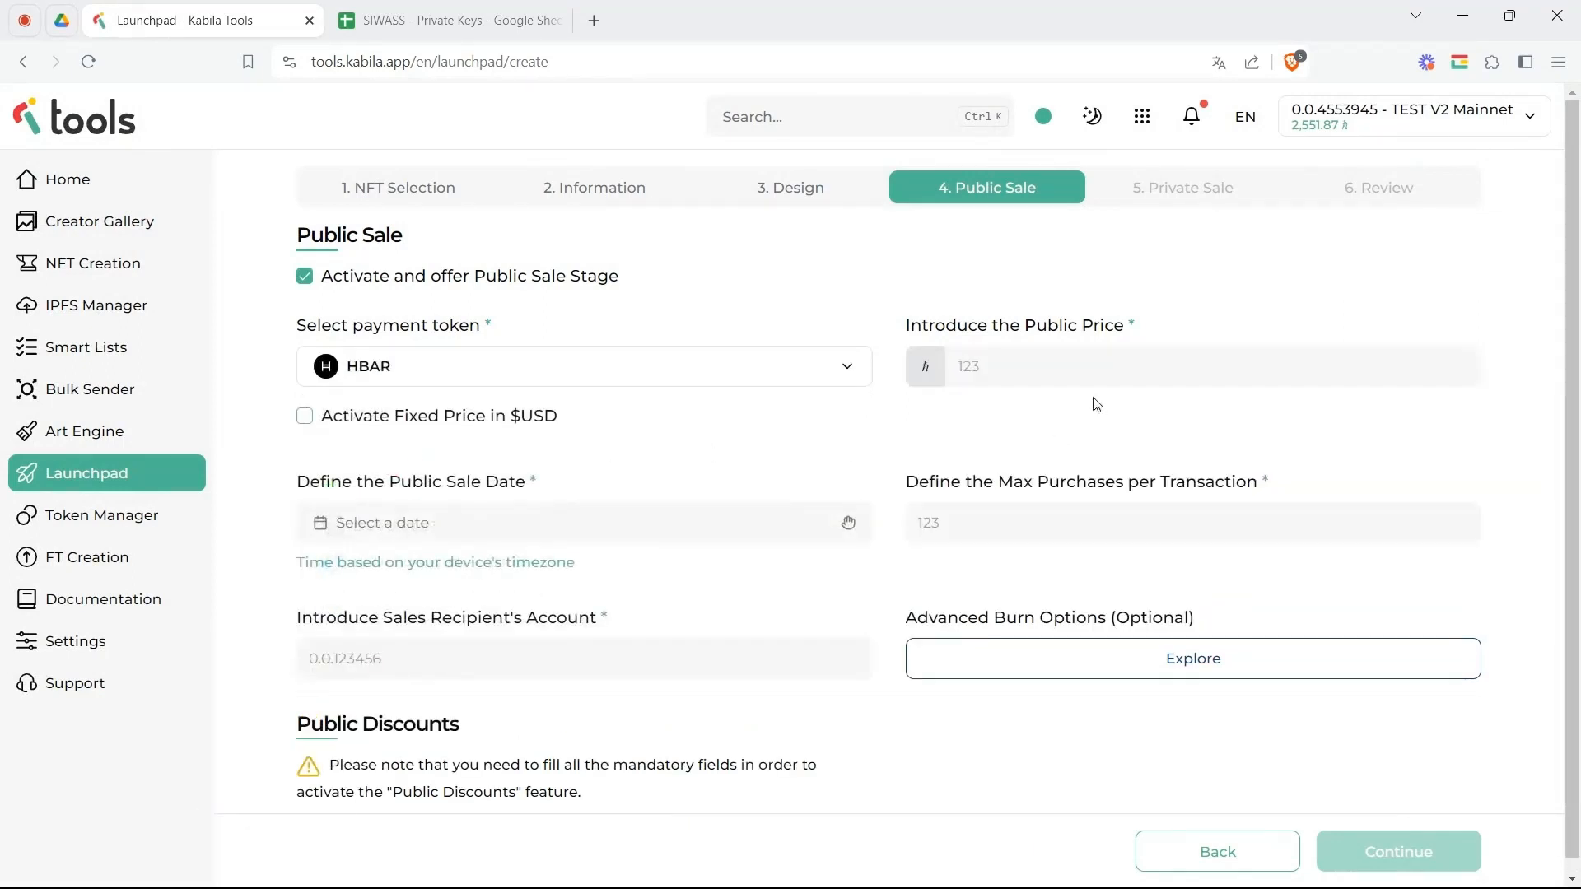
pyautogui.write('1000')
pyautogui.click(305, 418)
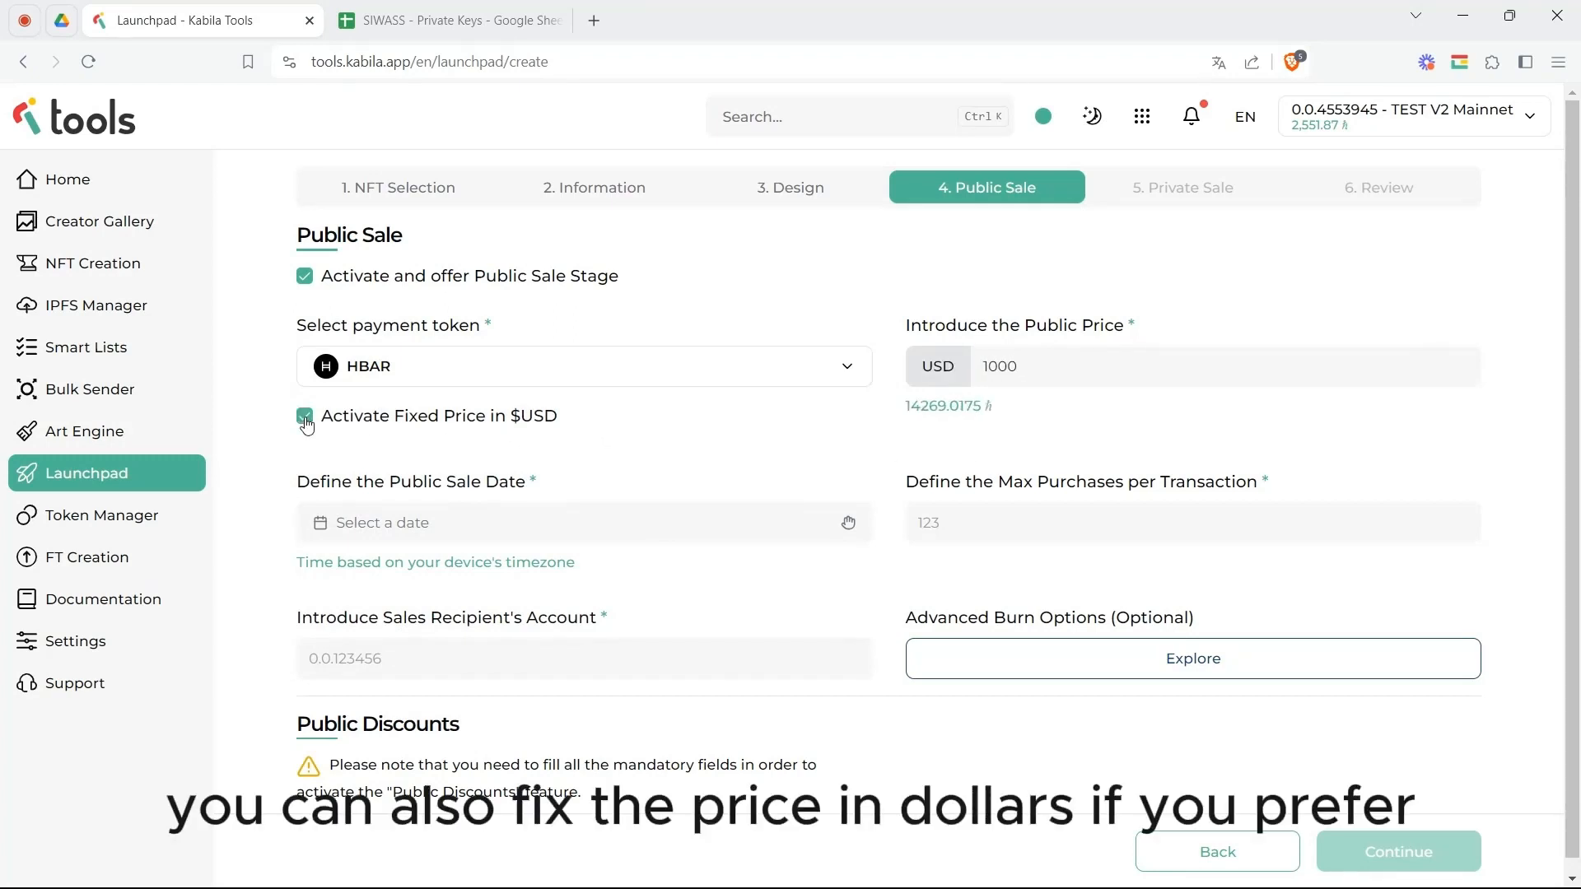
pyautogui.click(304, 417)
# Set the public sale date to 2/10/2024, 3:00:00 PM and the maximum purchases per transaction to 1
pyautogui.click(417, 506)
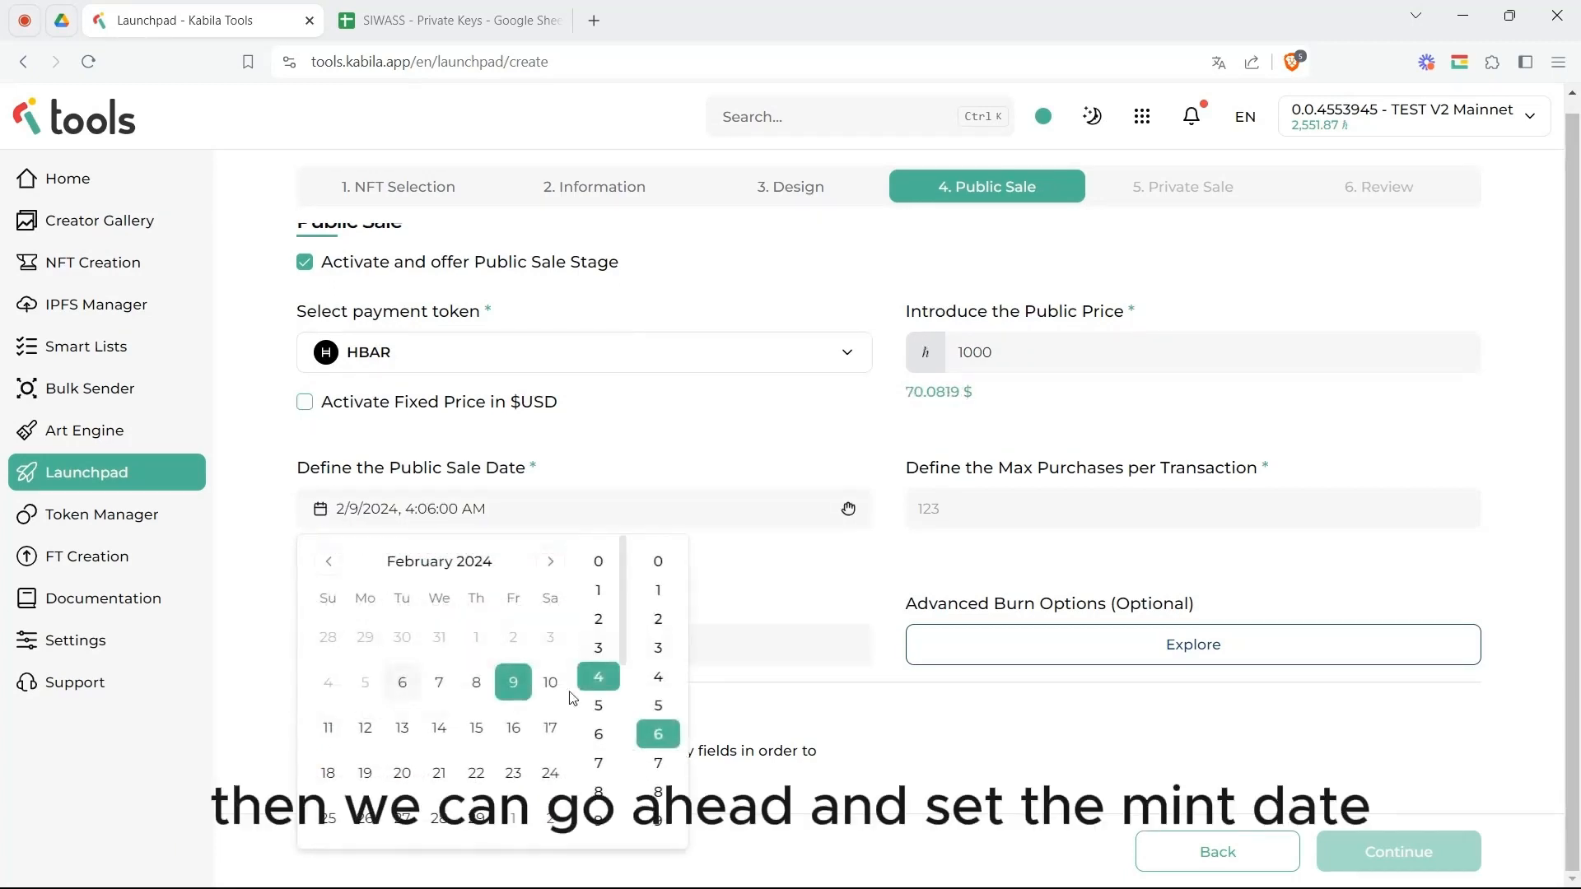
pyautogui.click(545, 687)
pyautogui.scroll(-3, 595, 713)
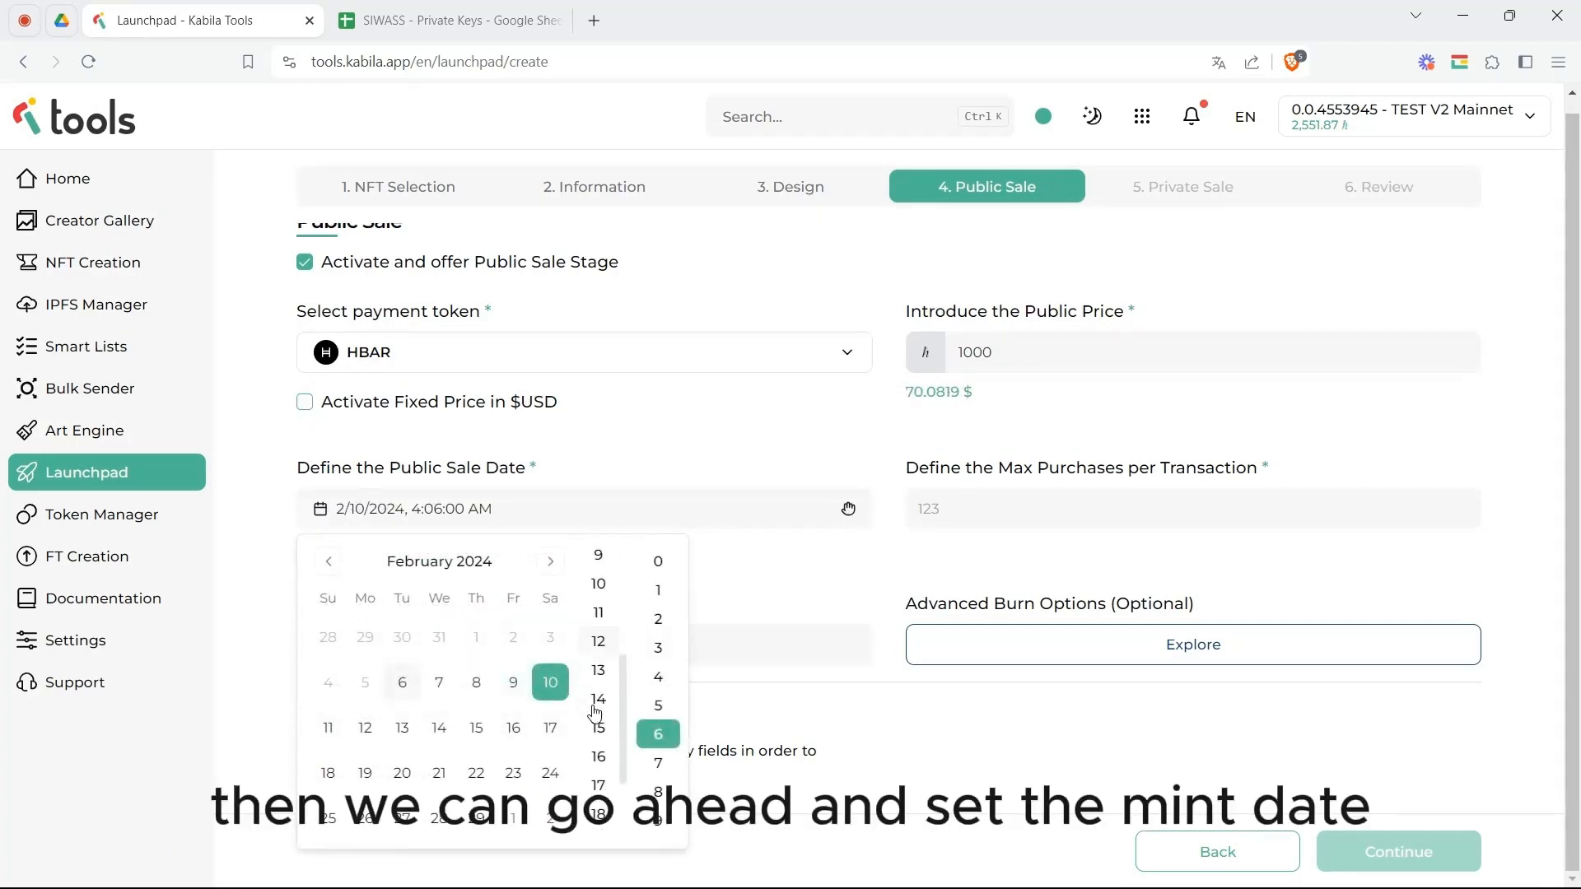
pyautogui.click(598, 714)
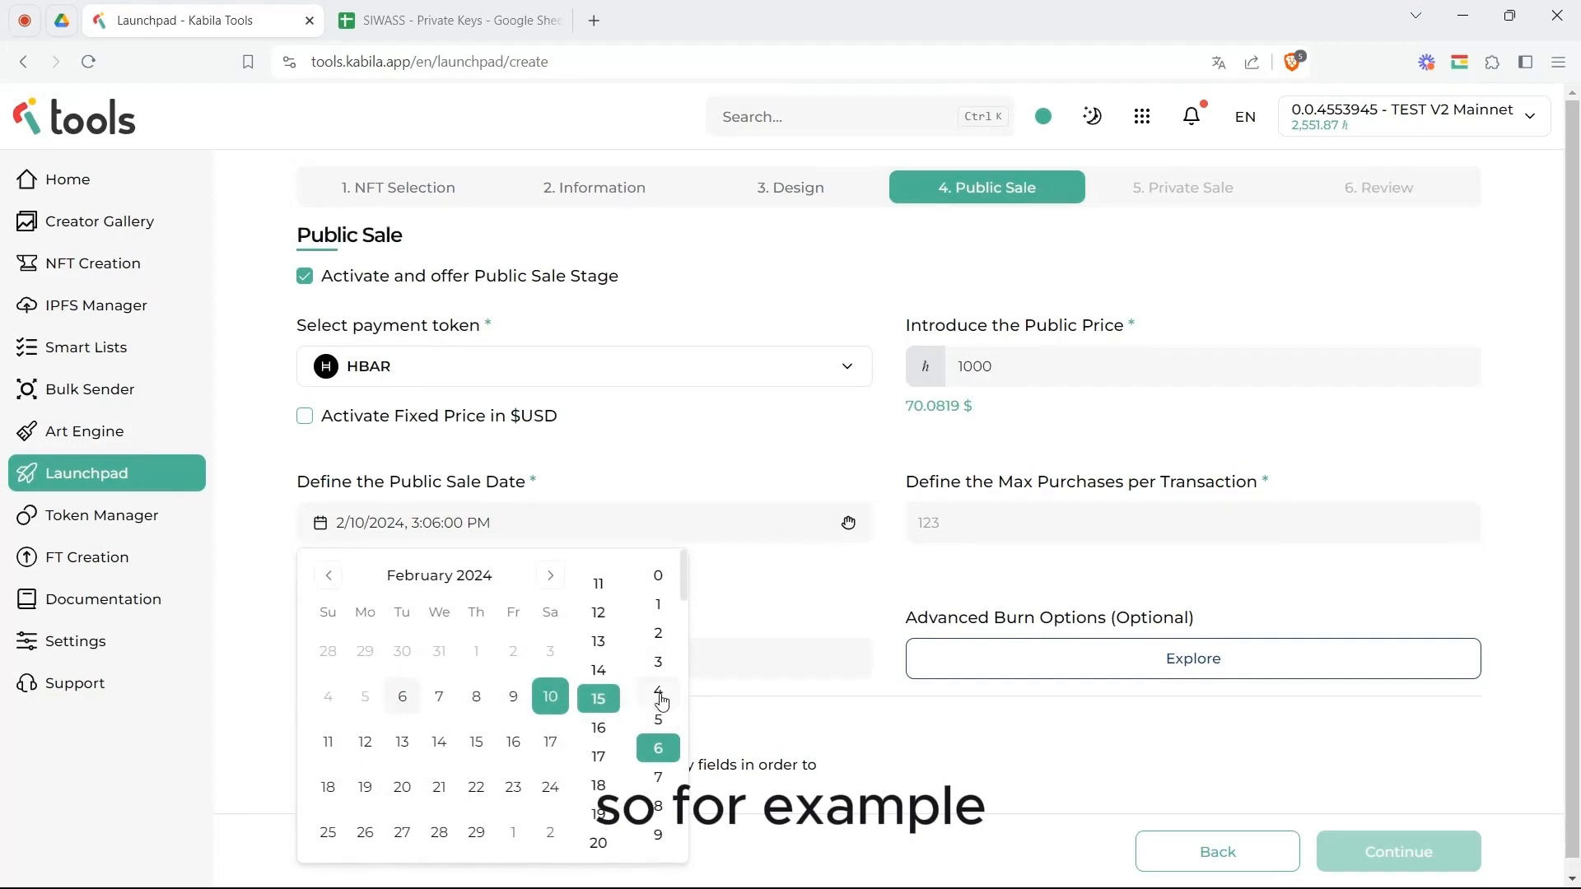
pyautogui.click(660, 582)
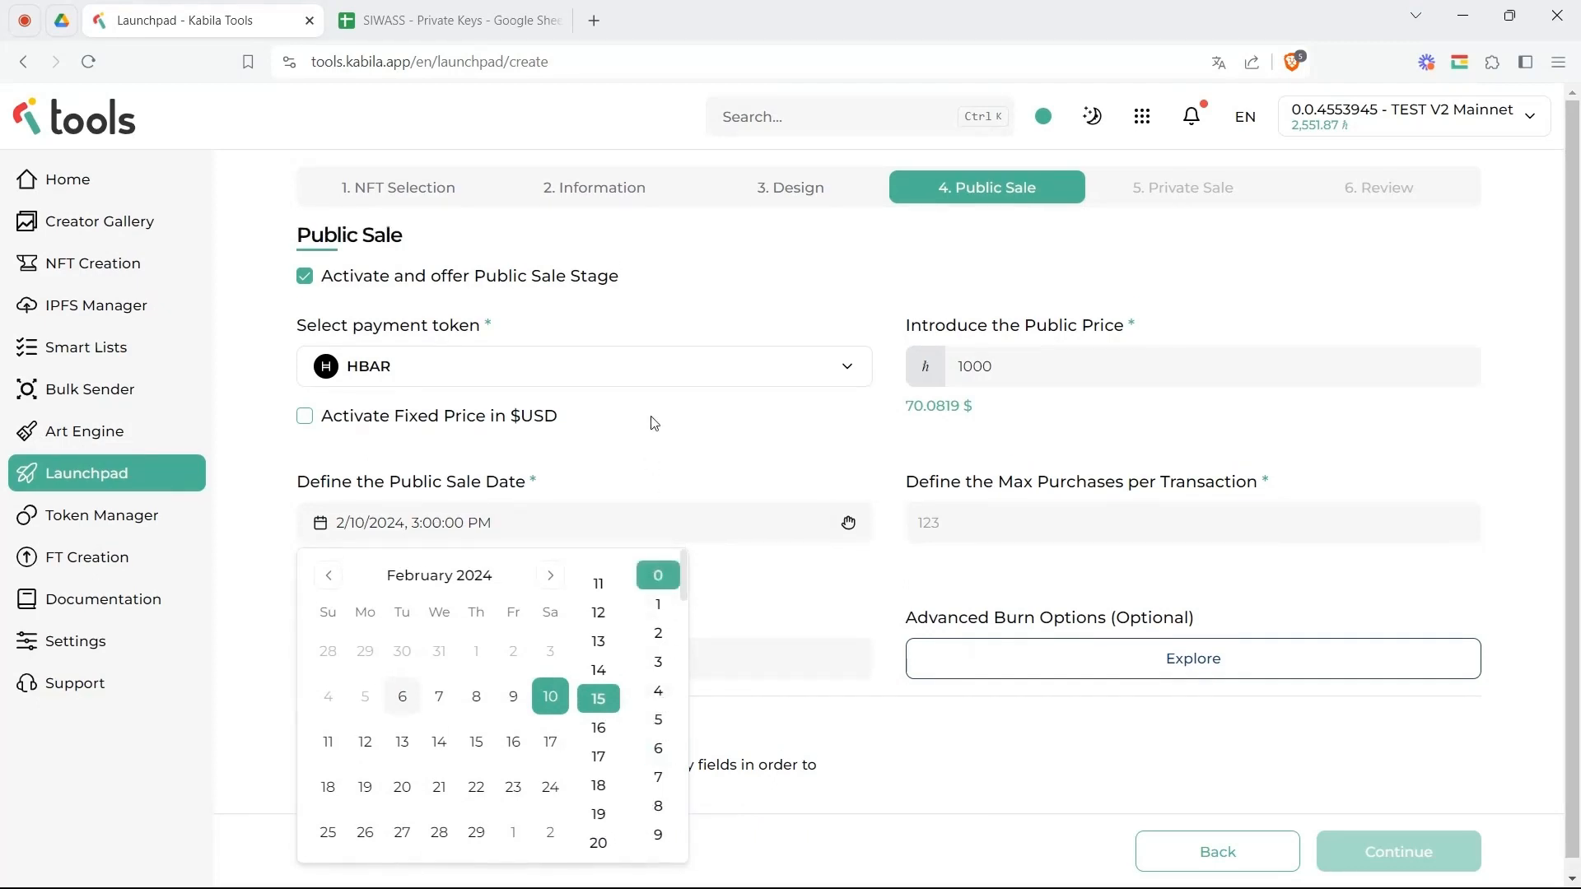
pyautogui.click(655, 448)
pyautogui.click(977, 535)
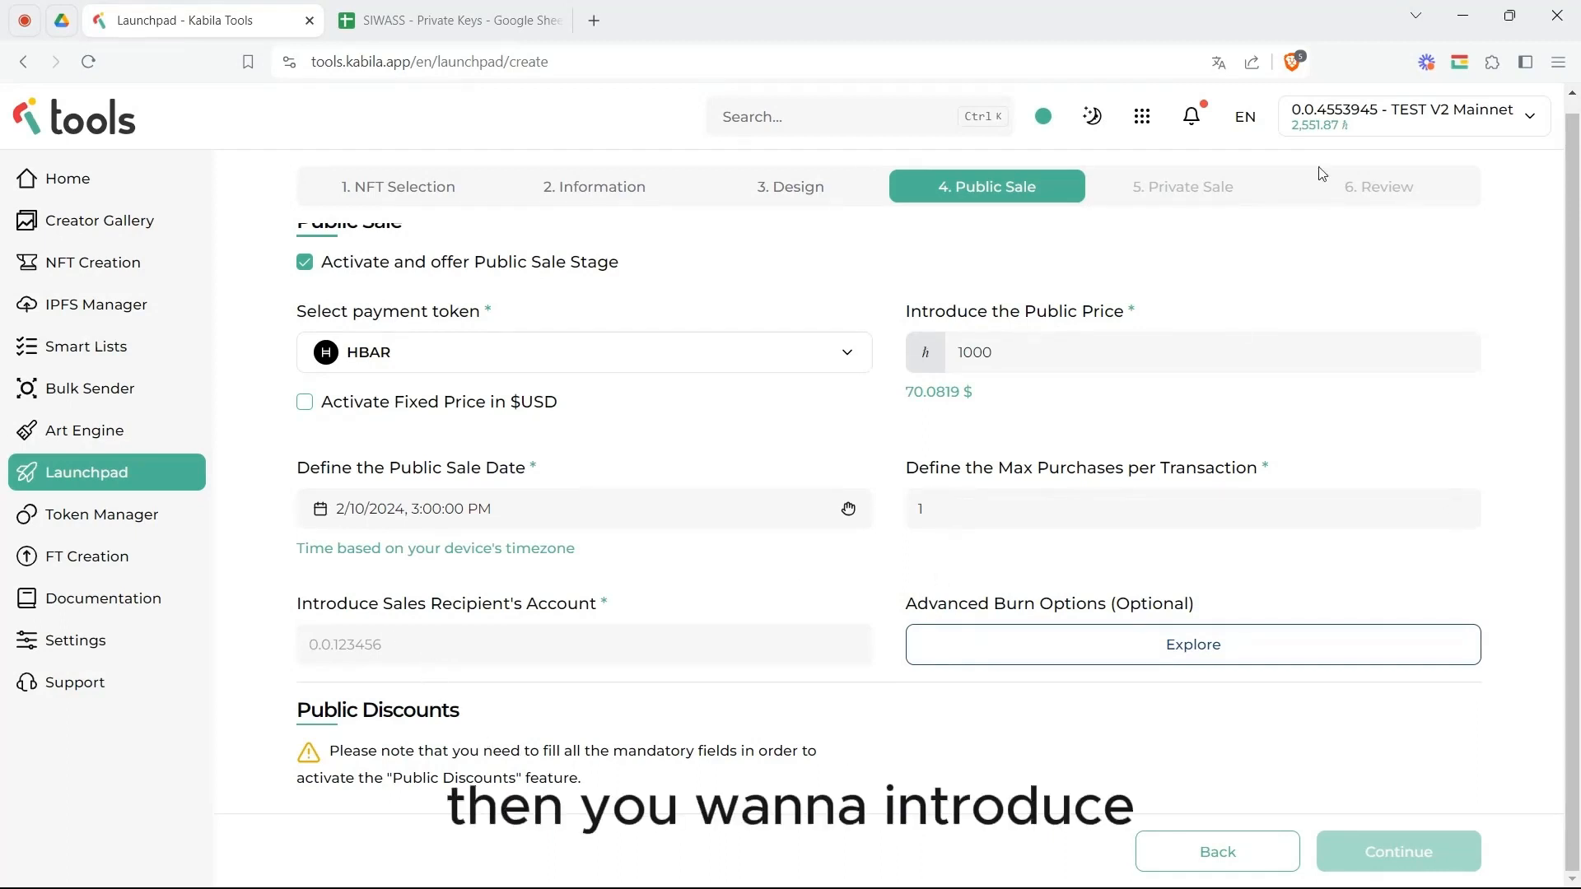
# Copy the connected TEST V2 Mainnet wallet's account ID and enter it as the sales recipient's account
pyautogui.click(1382, 120)
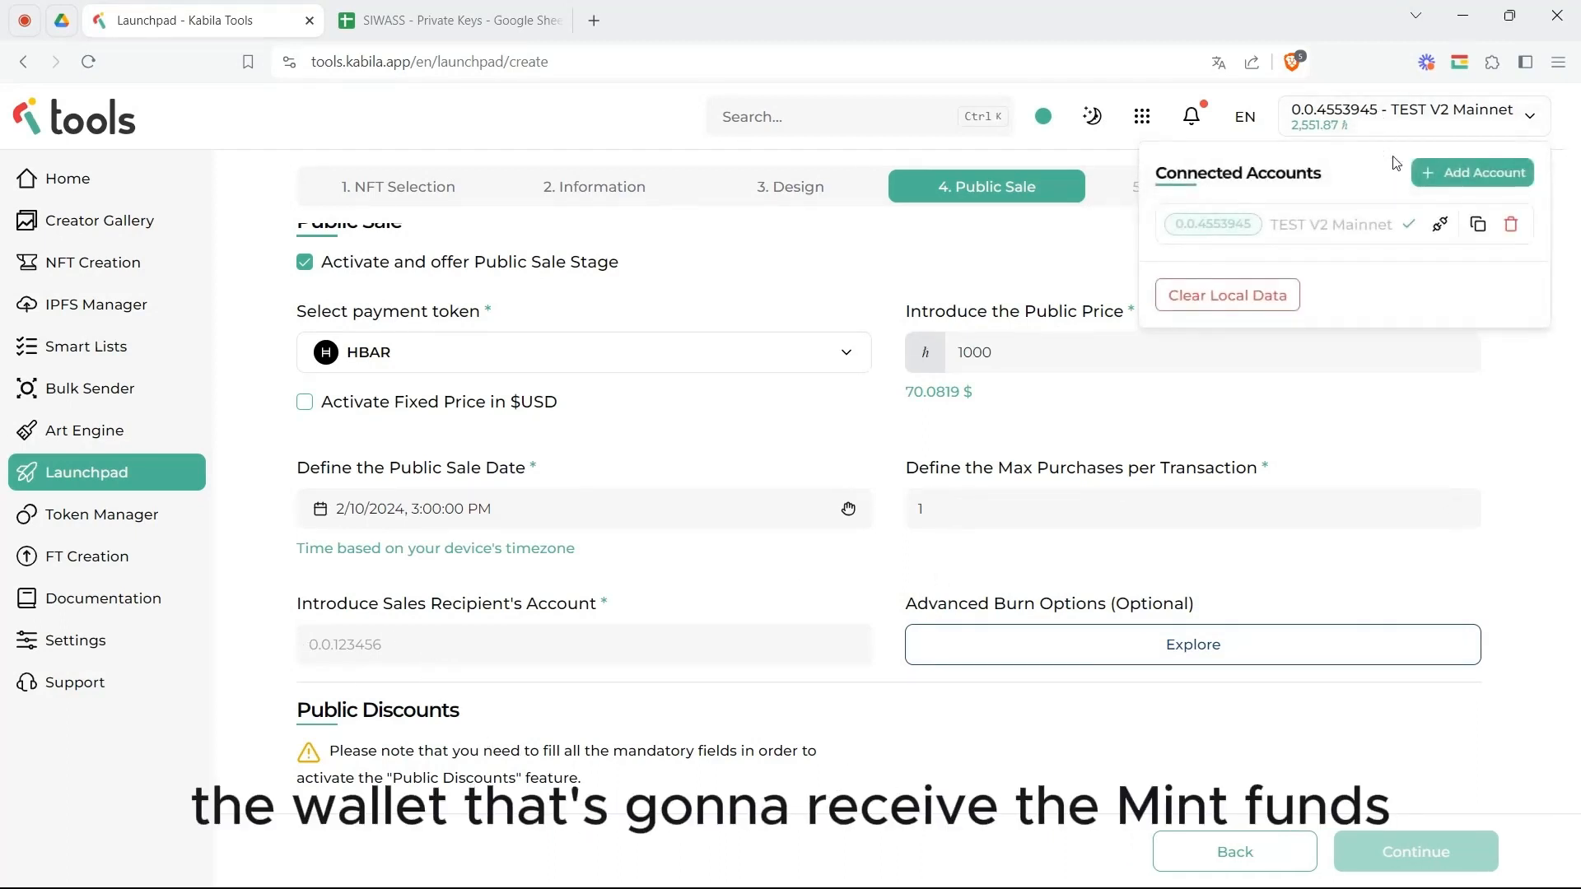
pyautogui.click(1477, 227)
pyautogui.click(479, 649)
pyautogui.hotkey('ctrl', 'v')
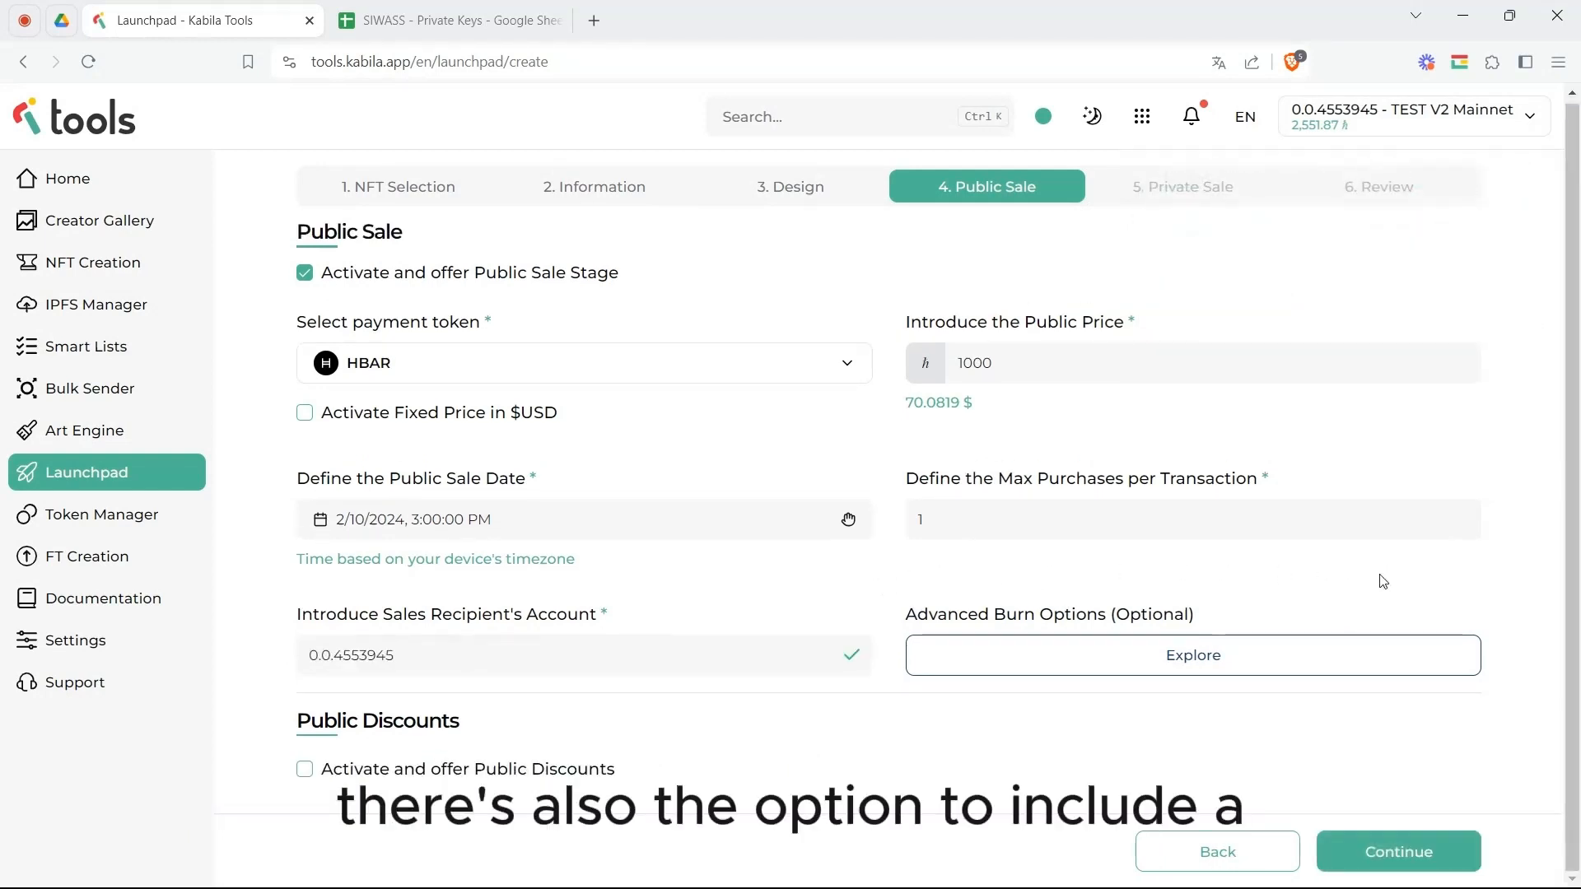
# Add a burn condition of 1 NFT from token 0.0.1402609 to the public sale, leaving specific serials off, and confirm it
pyautogui.click(1200, 663)
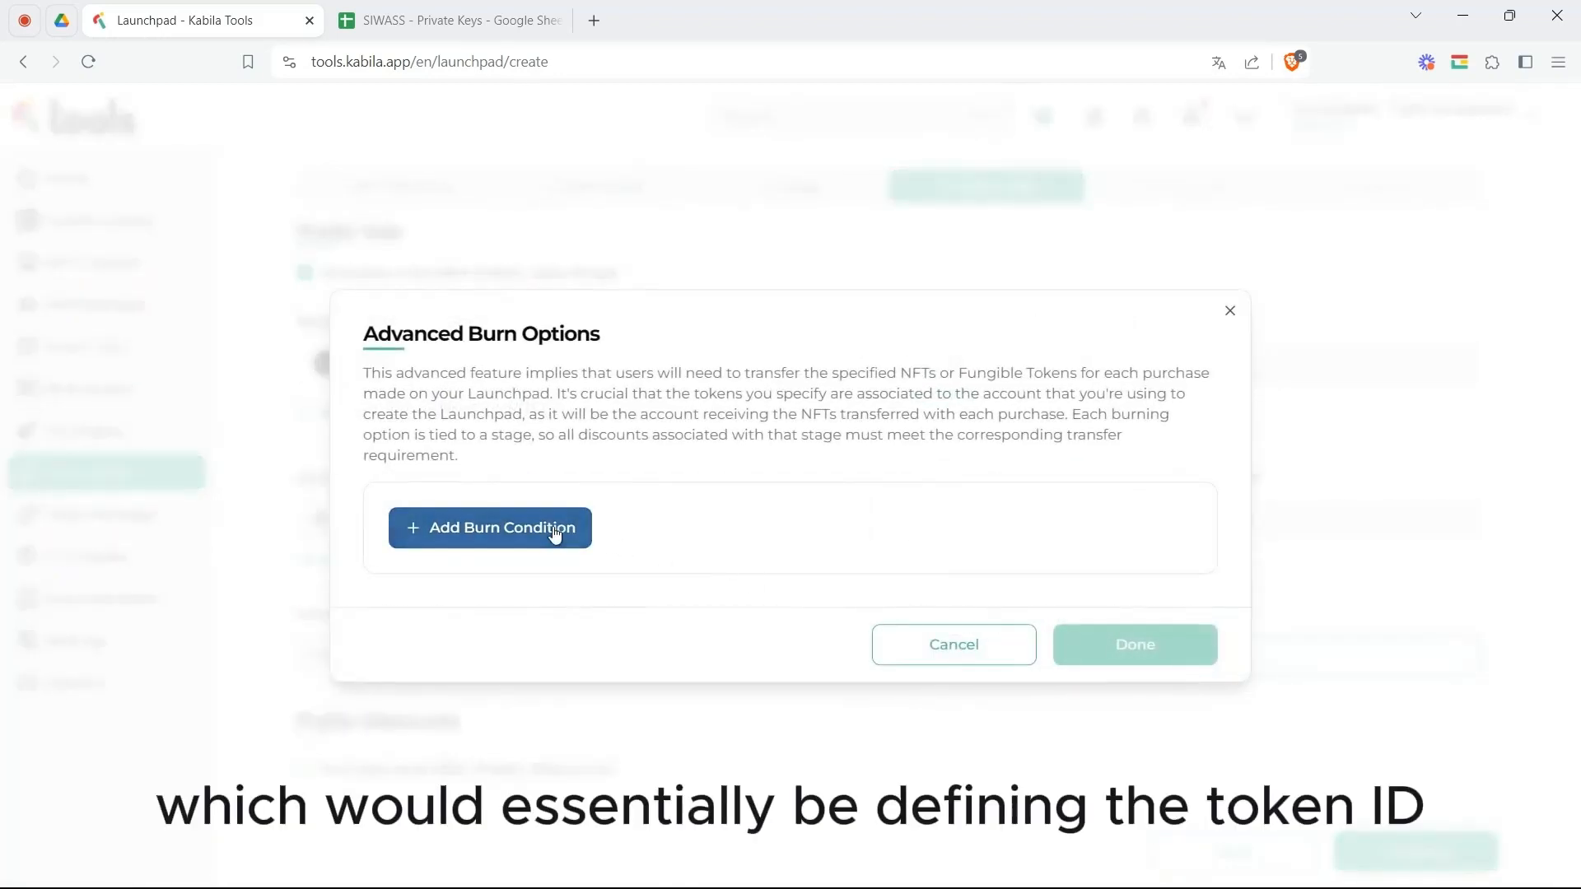
pyautogui.click(547, 530)
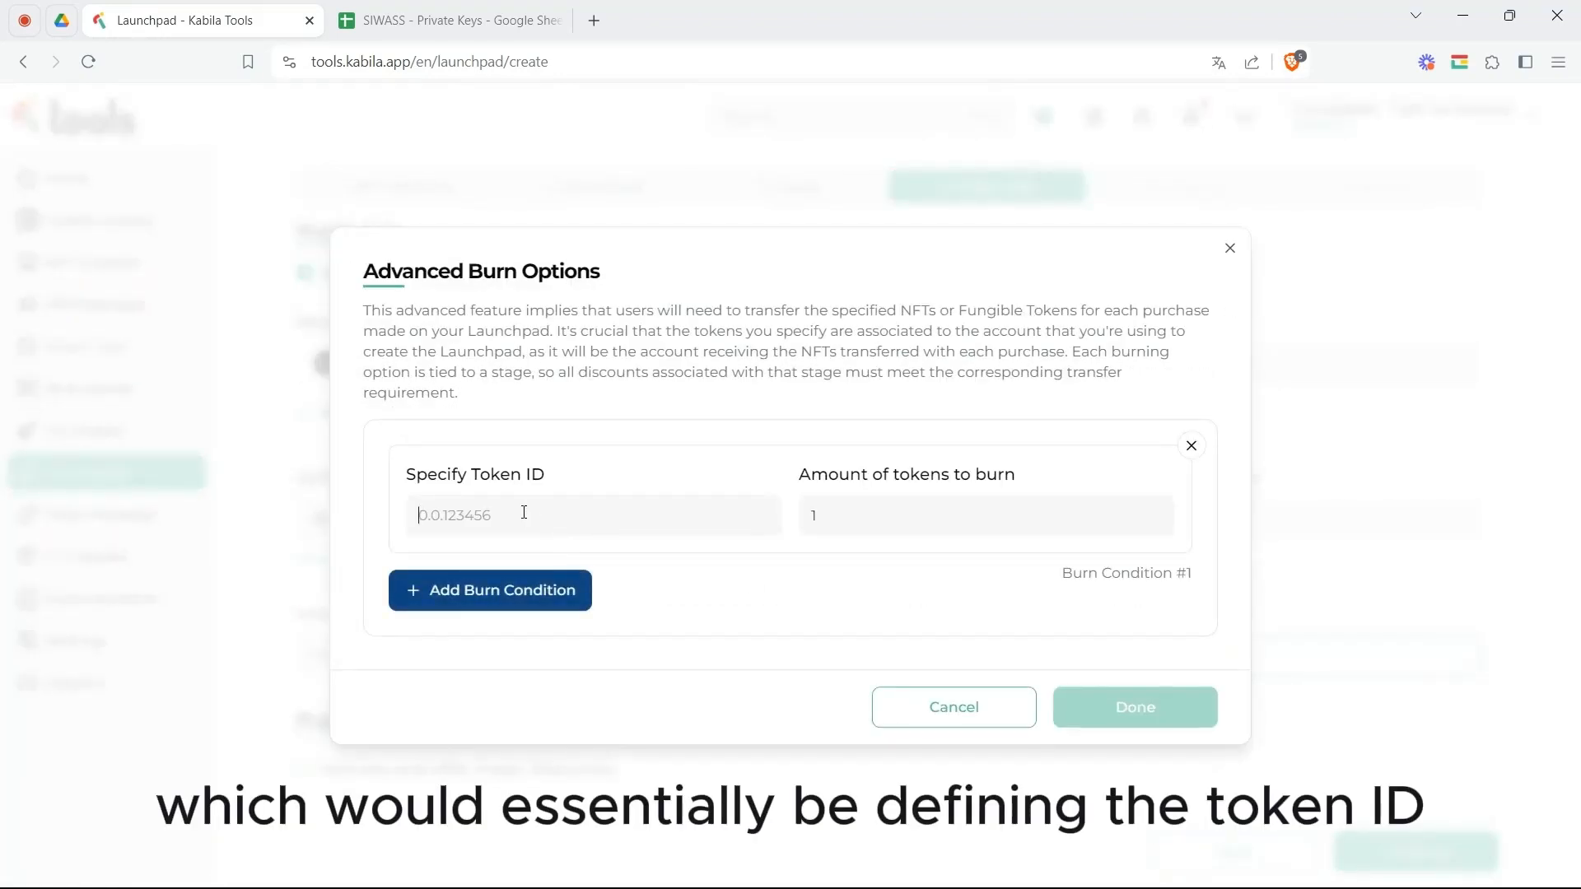
pyautogui.press('super+v')
pyautogui.click(512, 262)
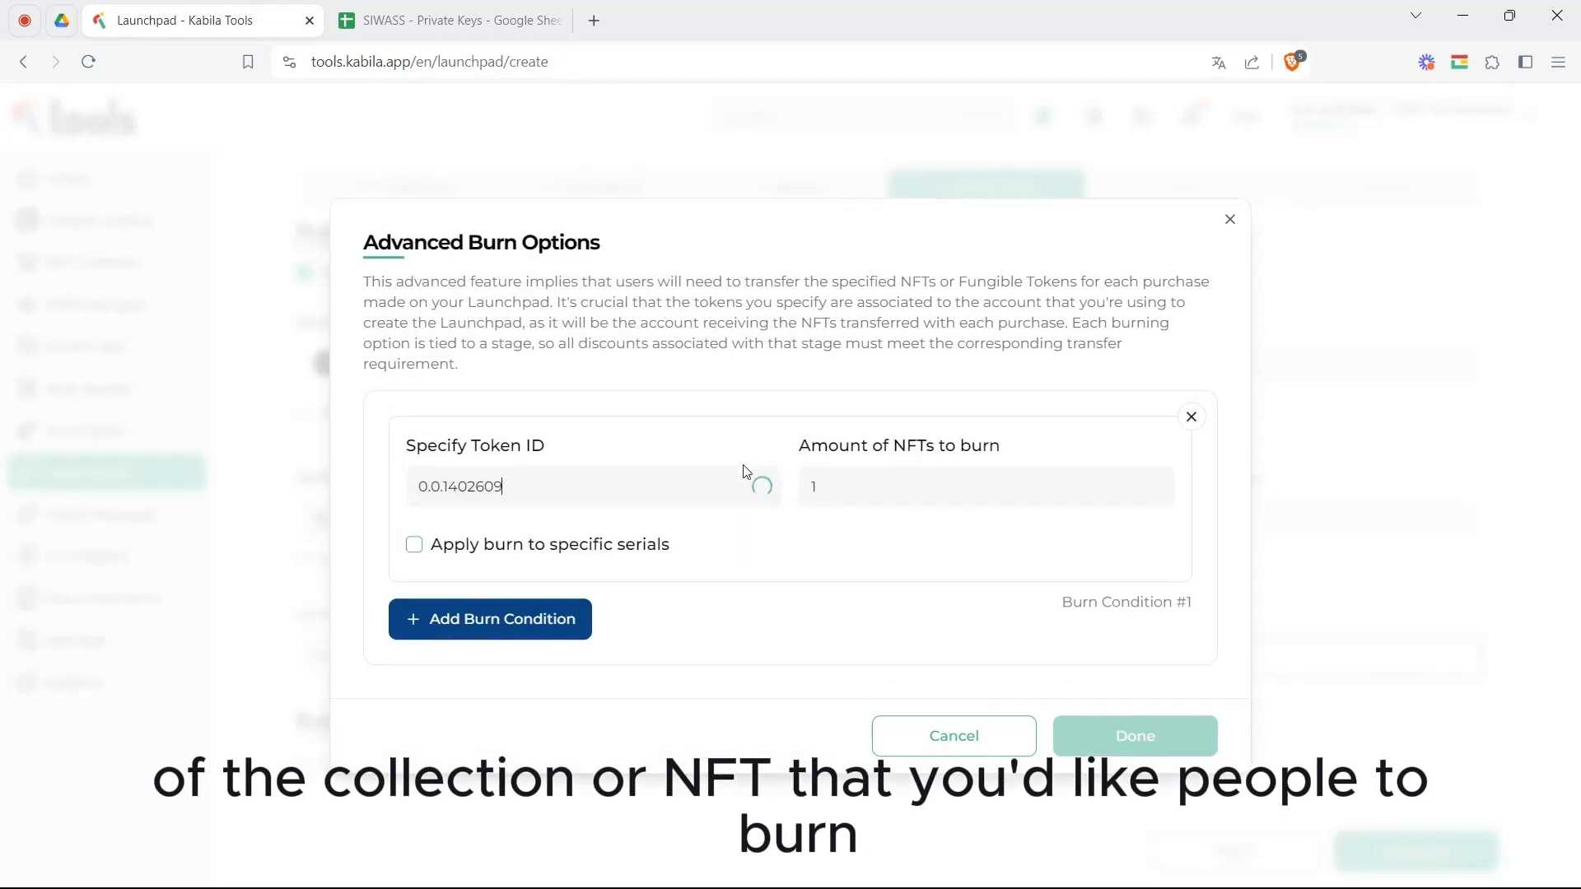
pyautogui.click(860, 492)
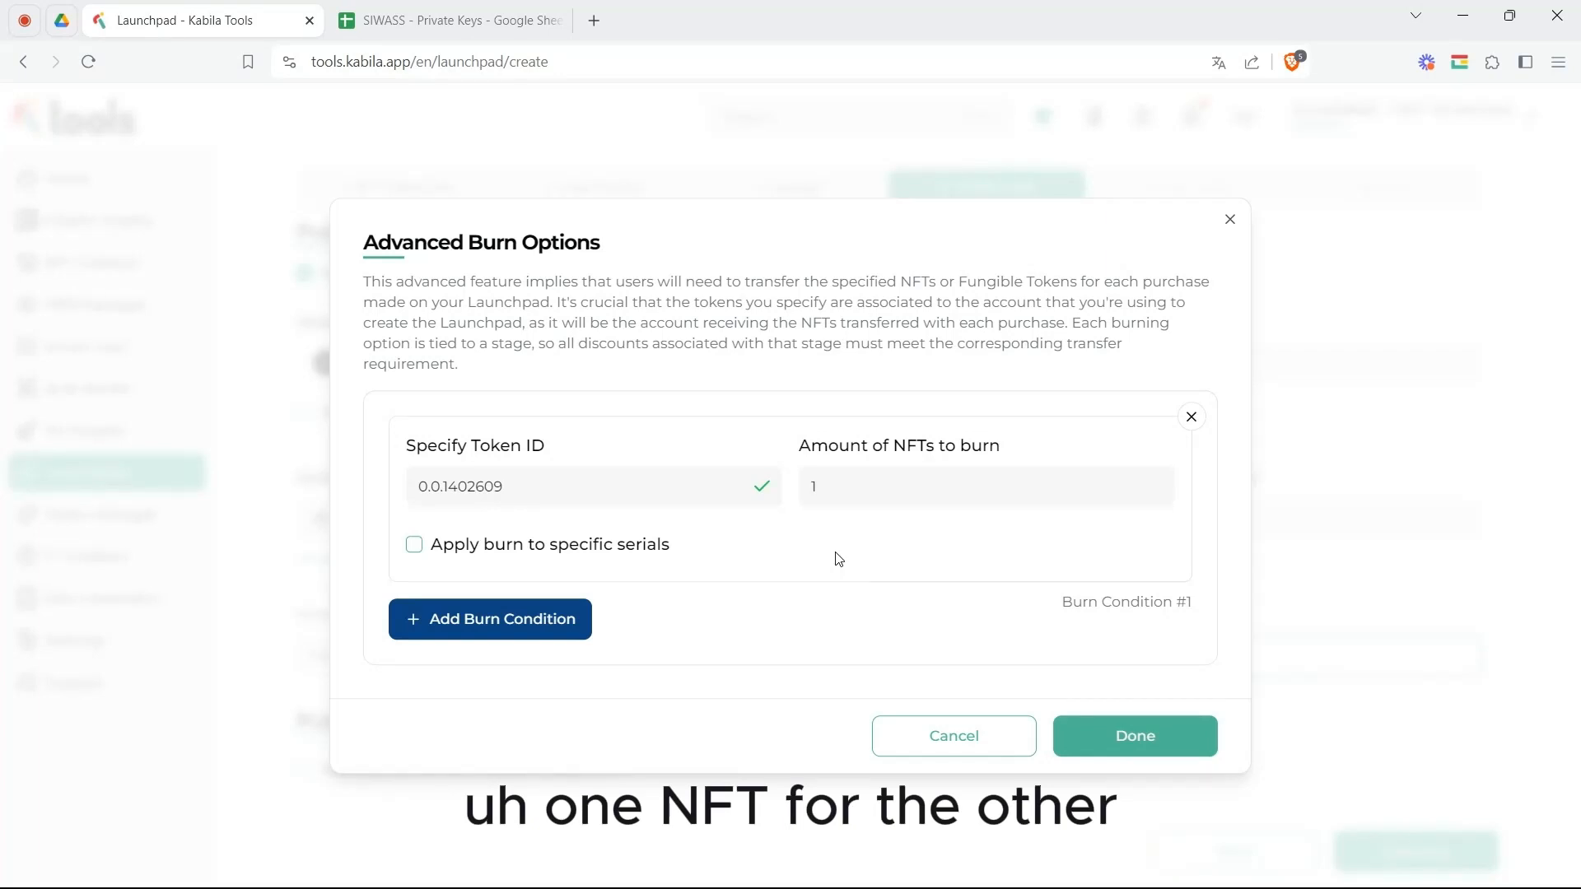
pyautogui.click(415, 545)
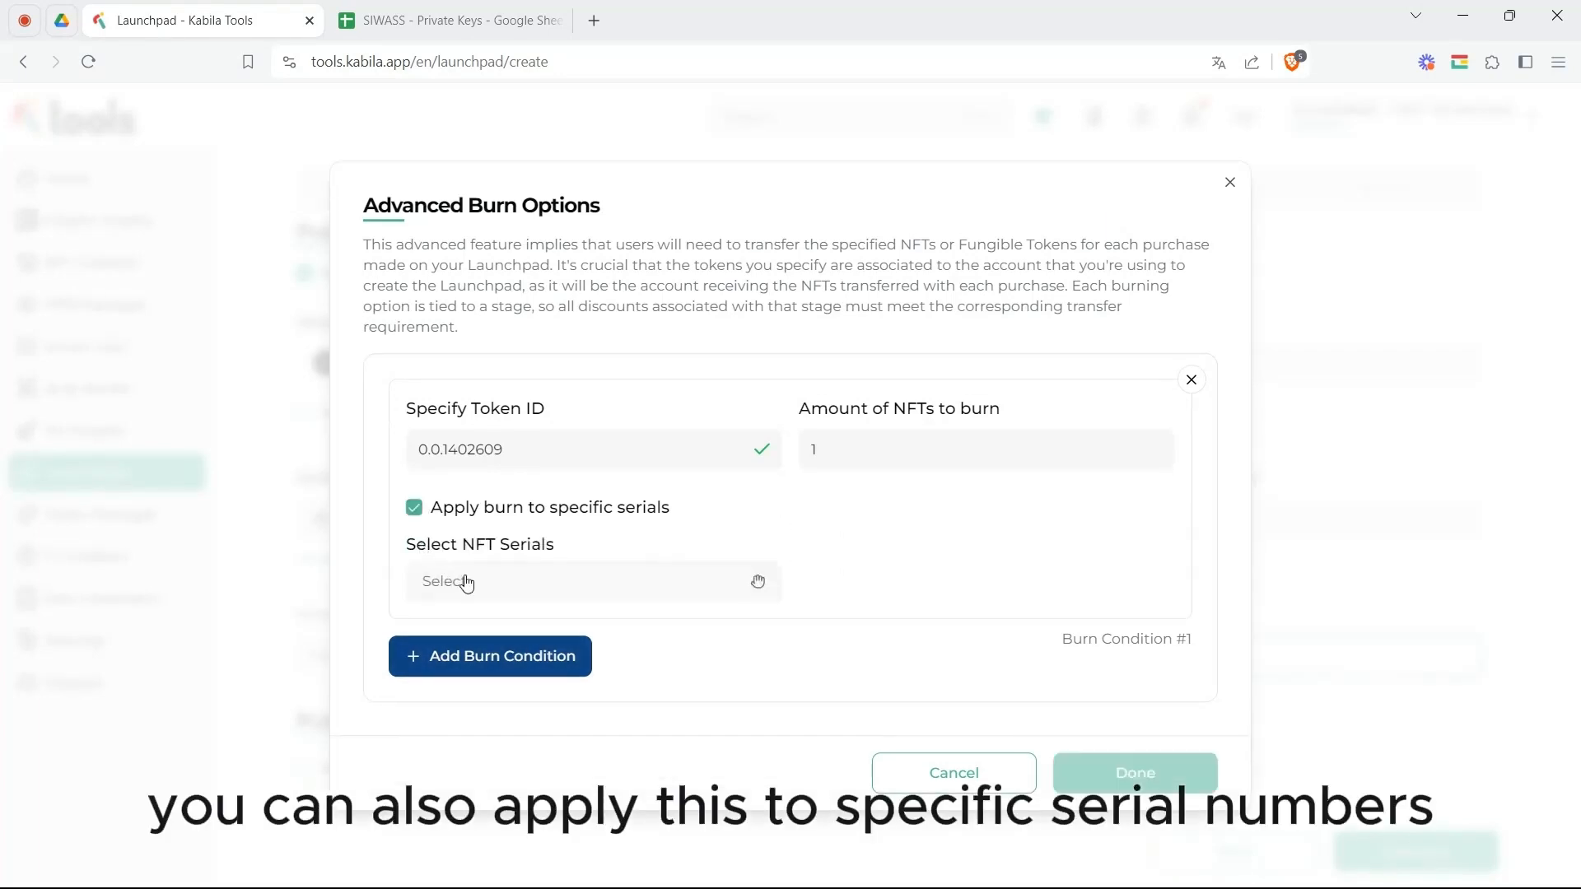
pyautogui.click(414, 507)
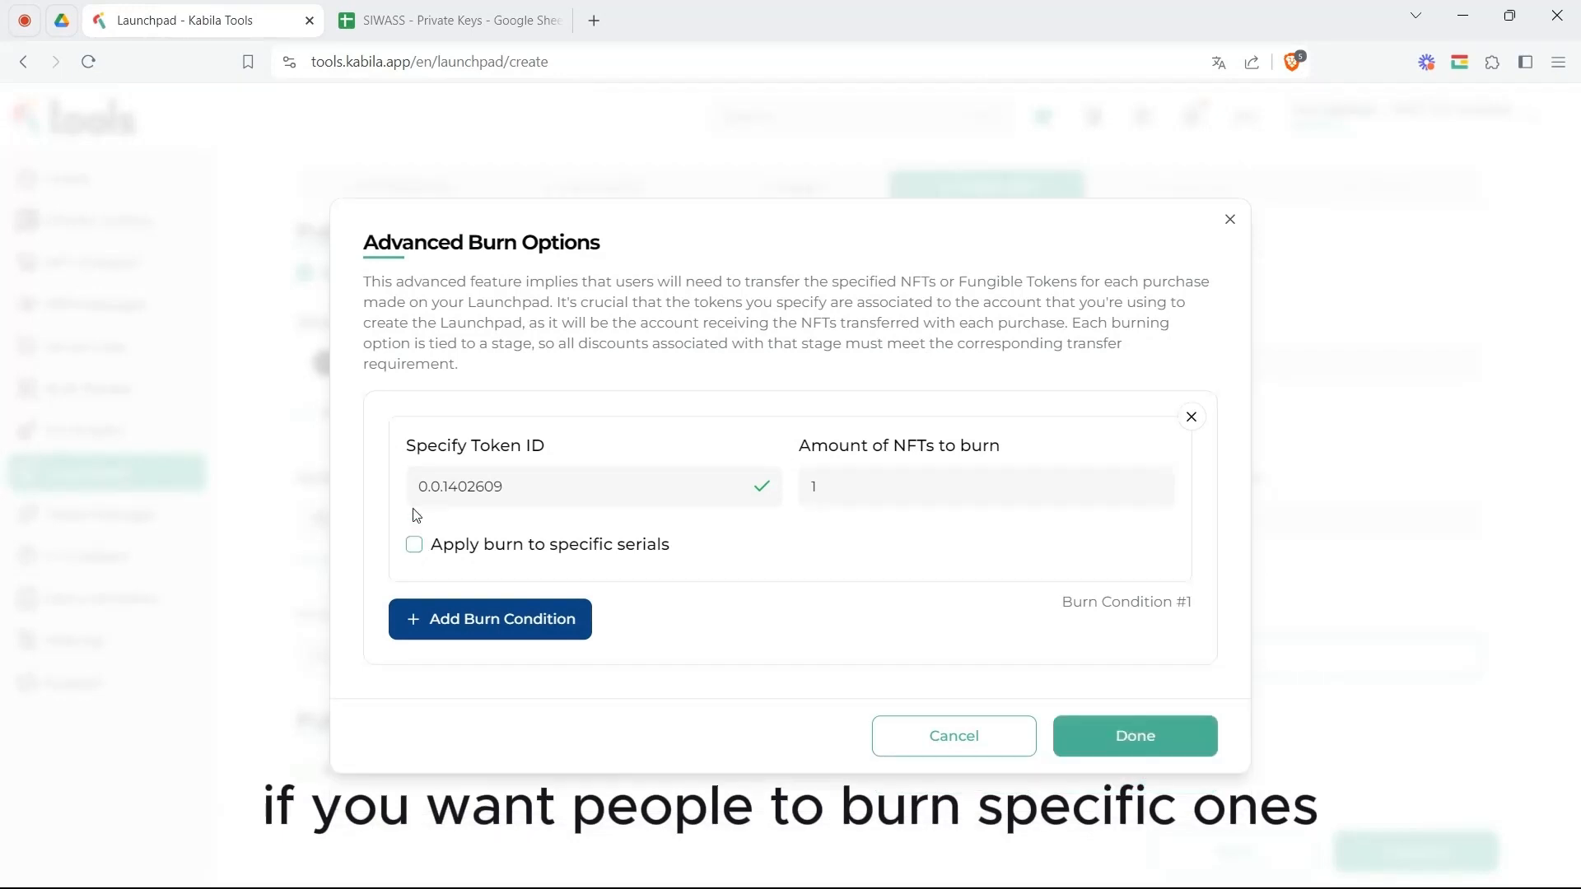
pyautogui.click(1103, 735)
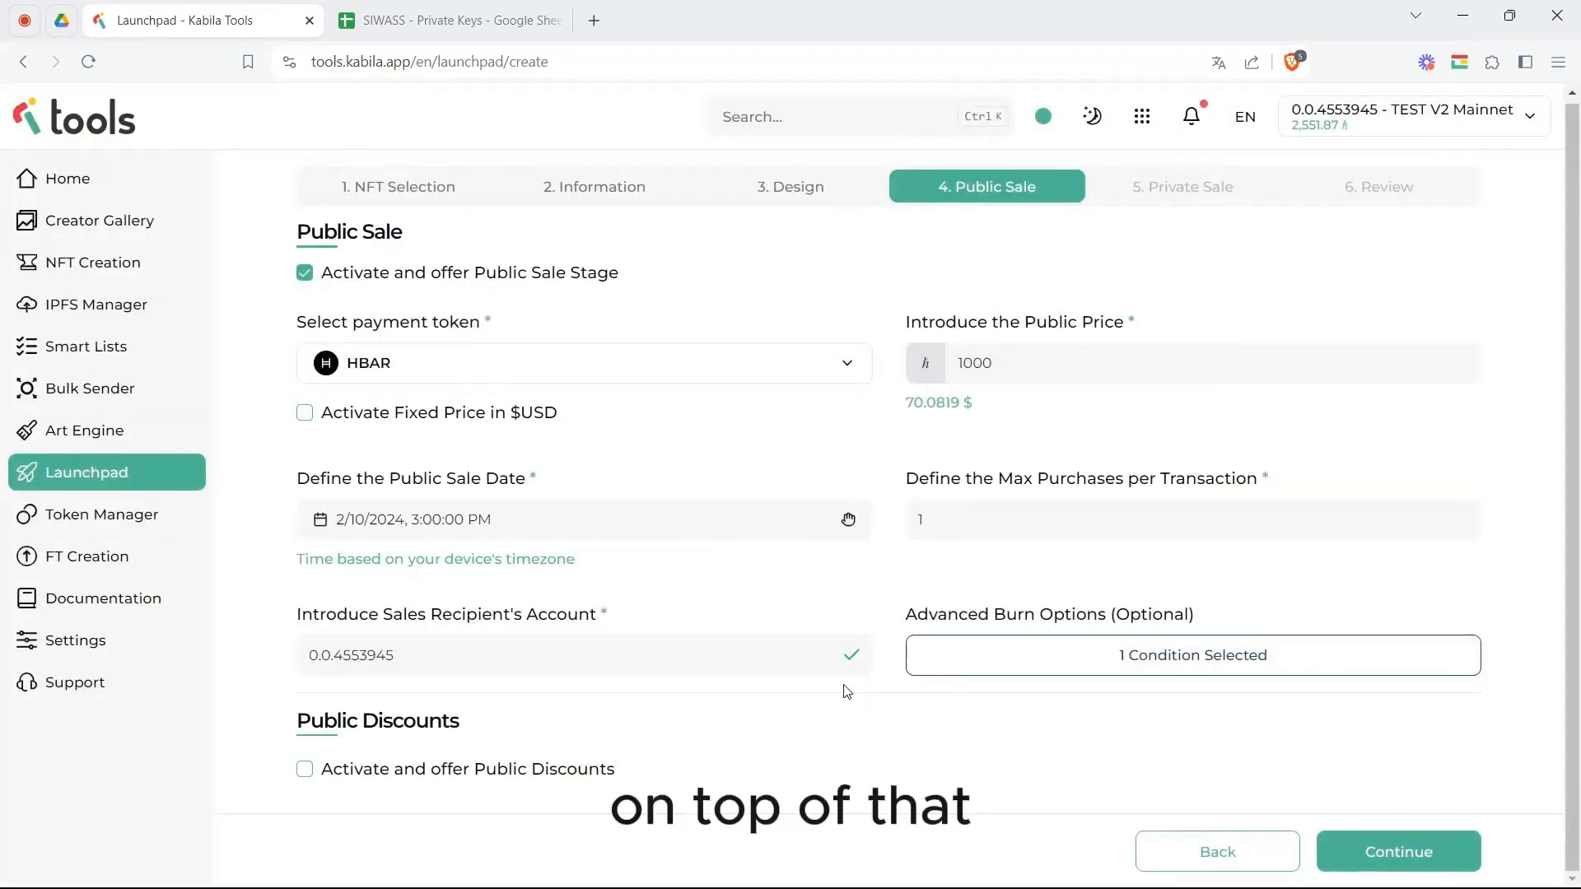
# Activate public discounts of the Token type and go through the maximum mints, discounted price and minimum NFTs held fields without filling them
pyautogui.click(306, 770)
pyautogui.scroll(-1, 521, 754)
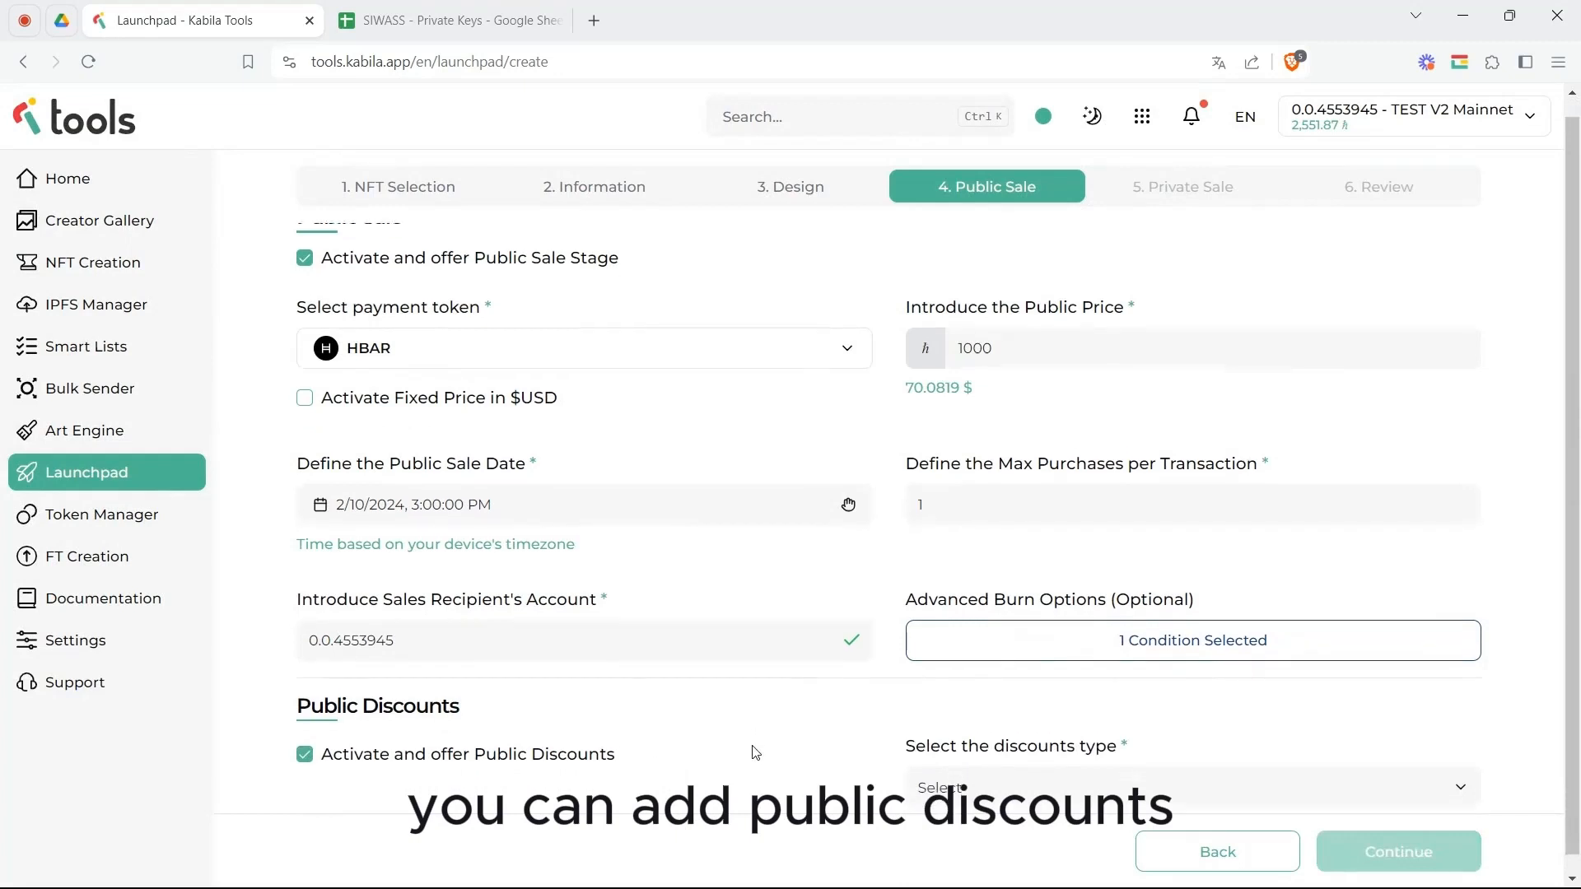
pyautogui.click(982, 770)
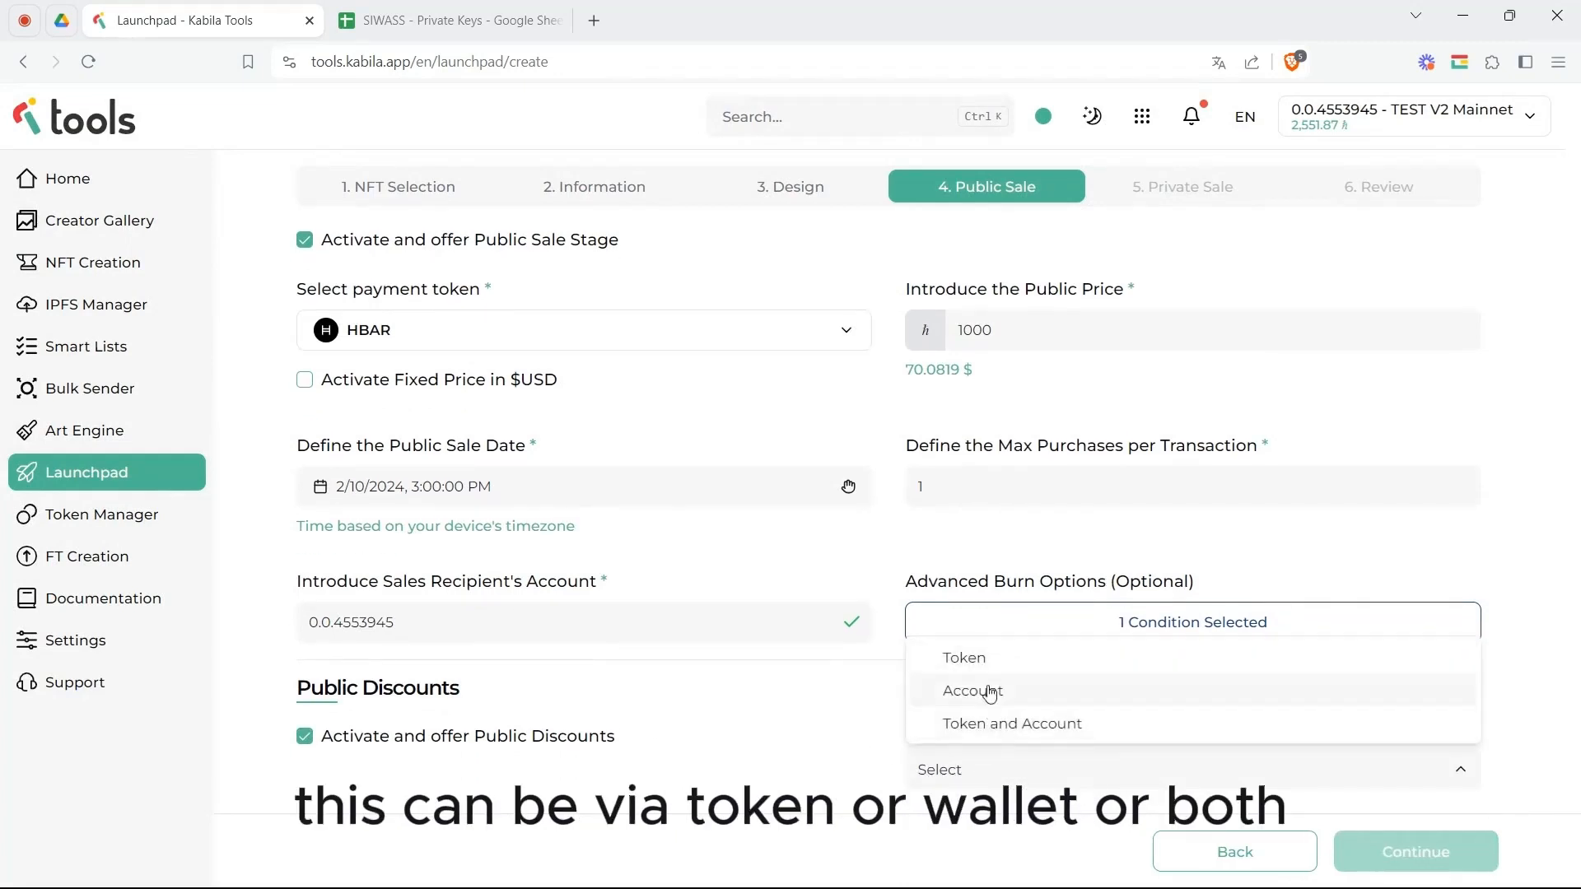
pyautogui.click(972, 663)
pyautogui.scroll(-5, 974, 678)
pyautogui.click(983, 400)
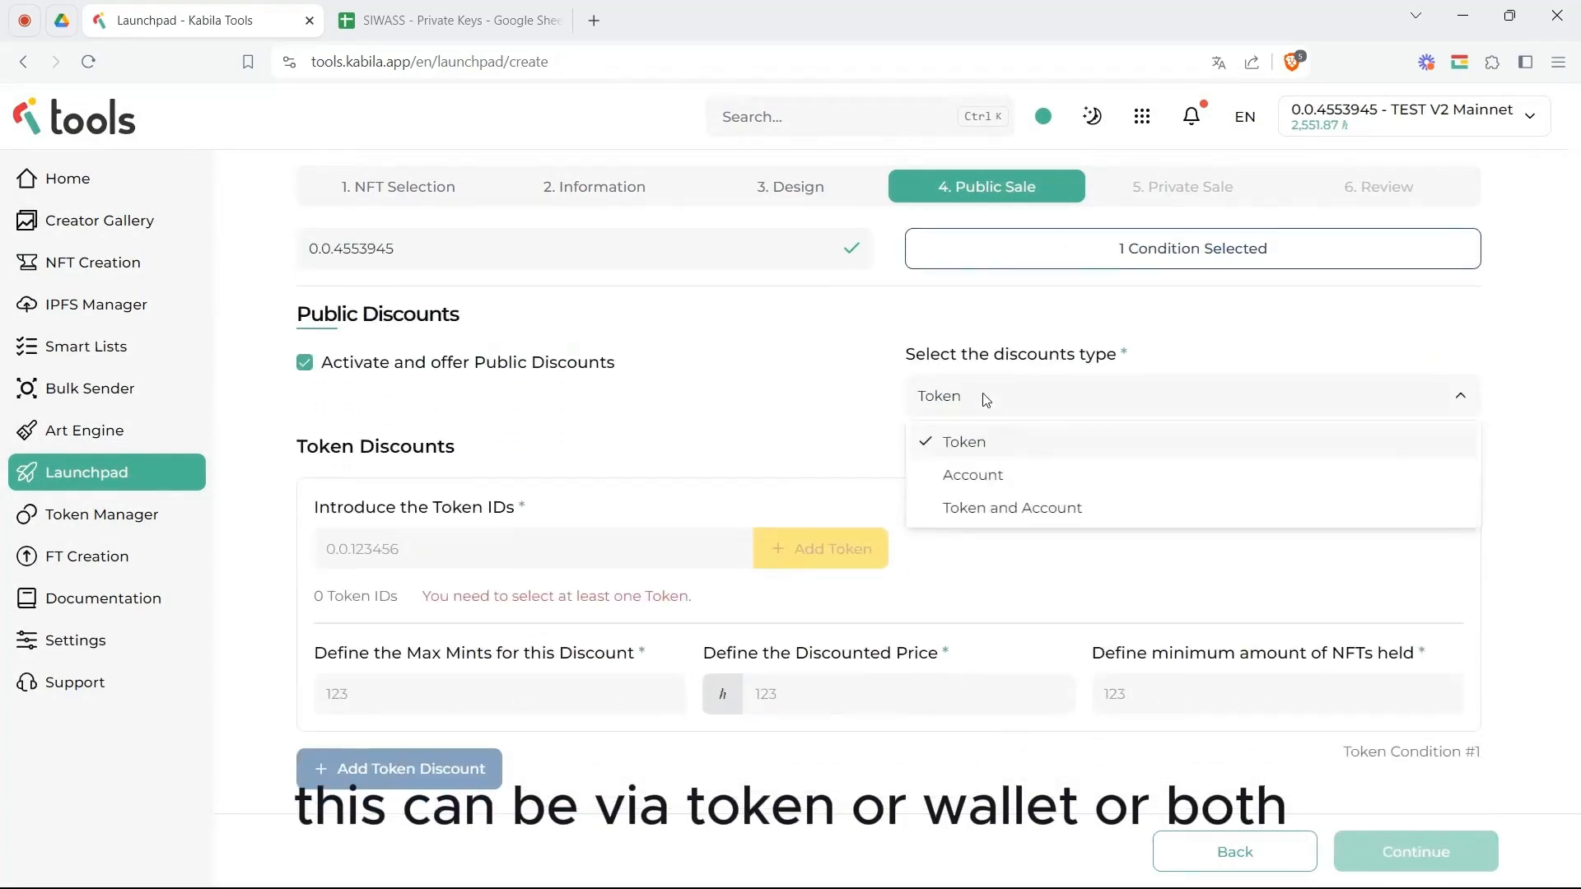
pyautogui.click(262, 432)
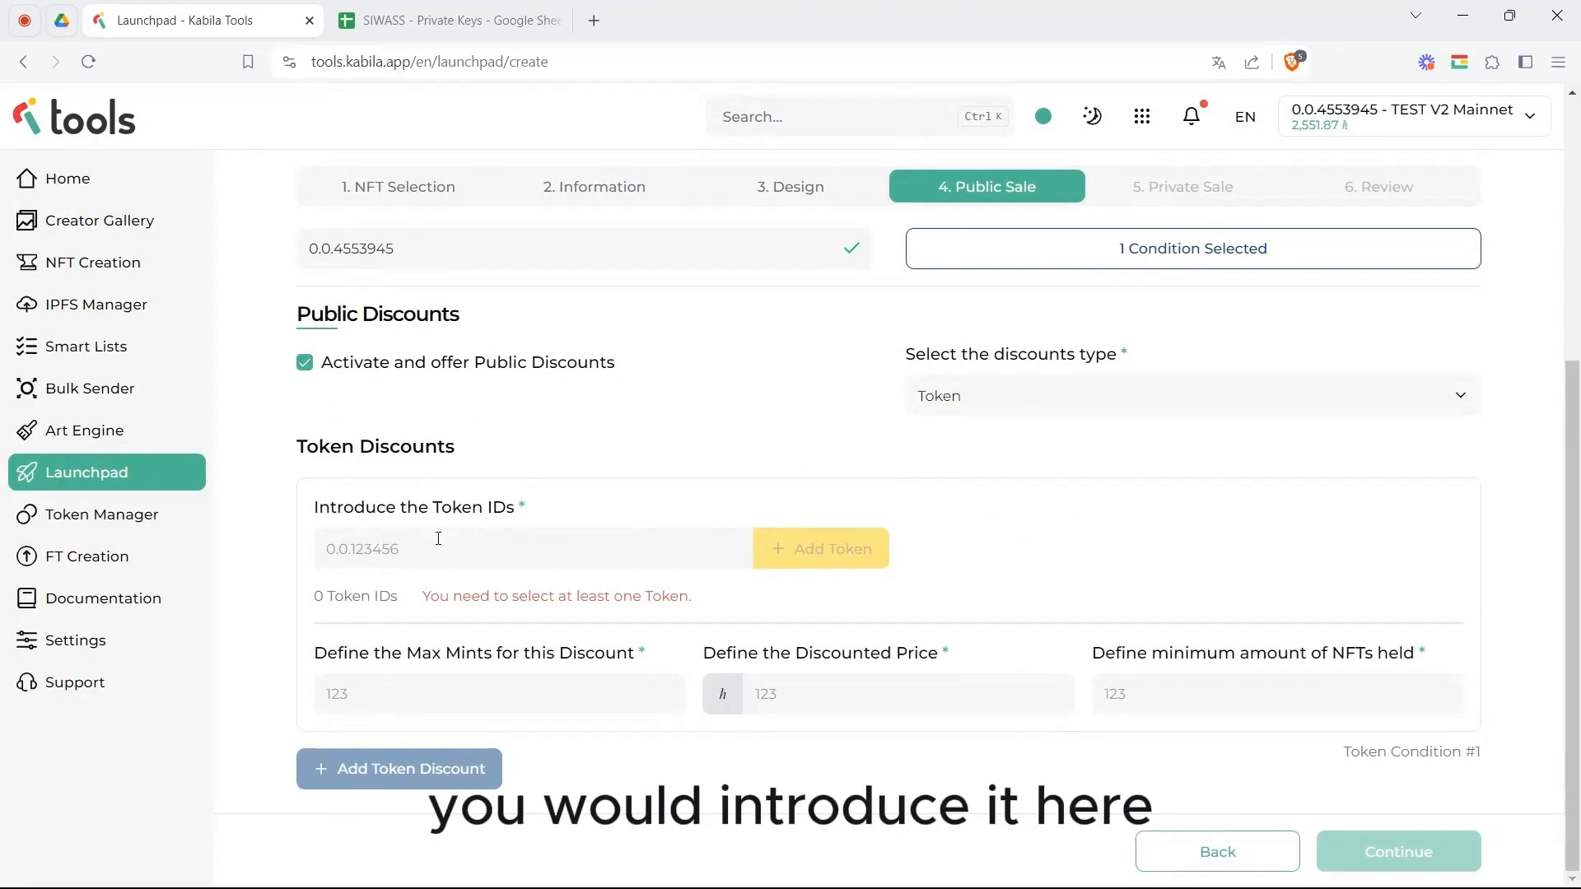
pyautogui.click(417, 691)
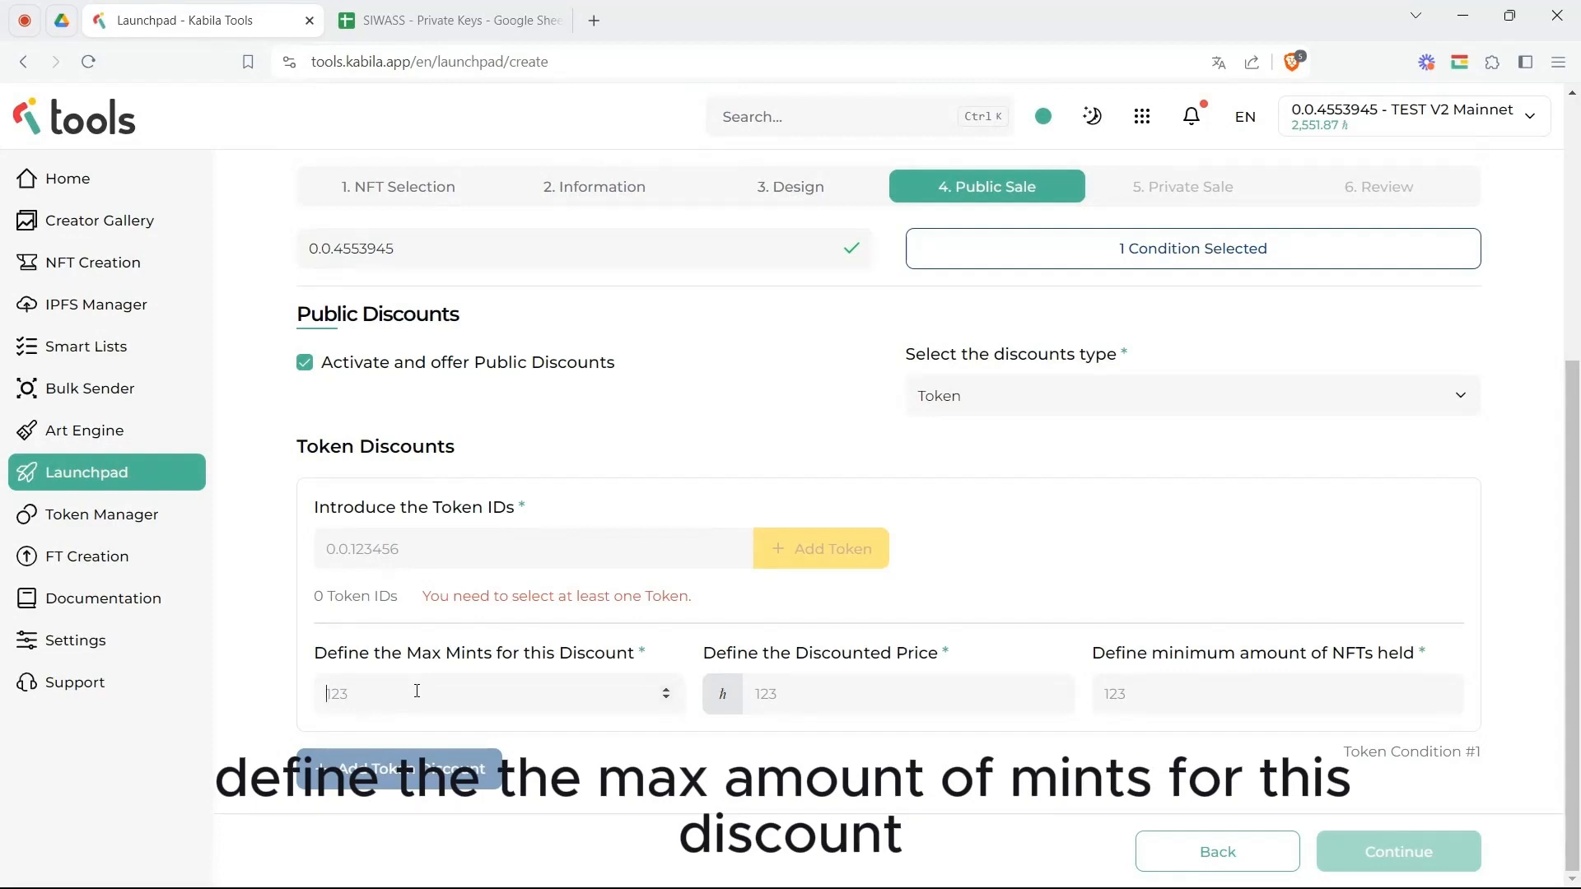
pyautogui.click(759, 694)
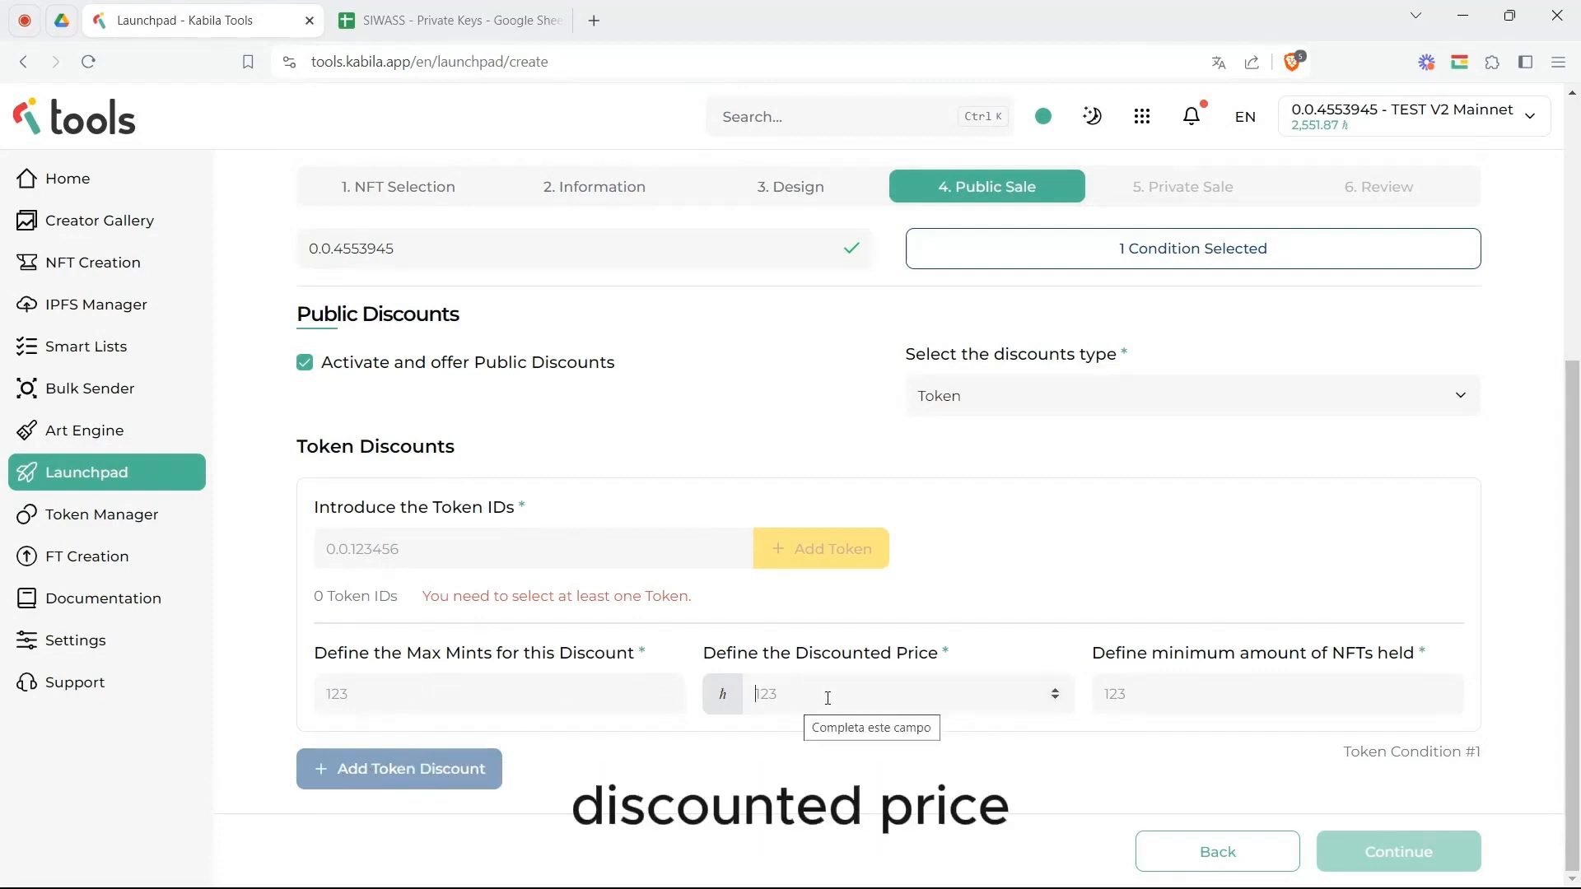
pyautogui.click(1178, 697)
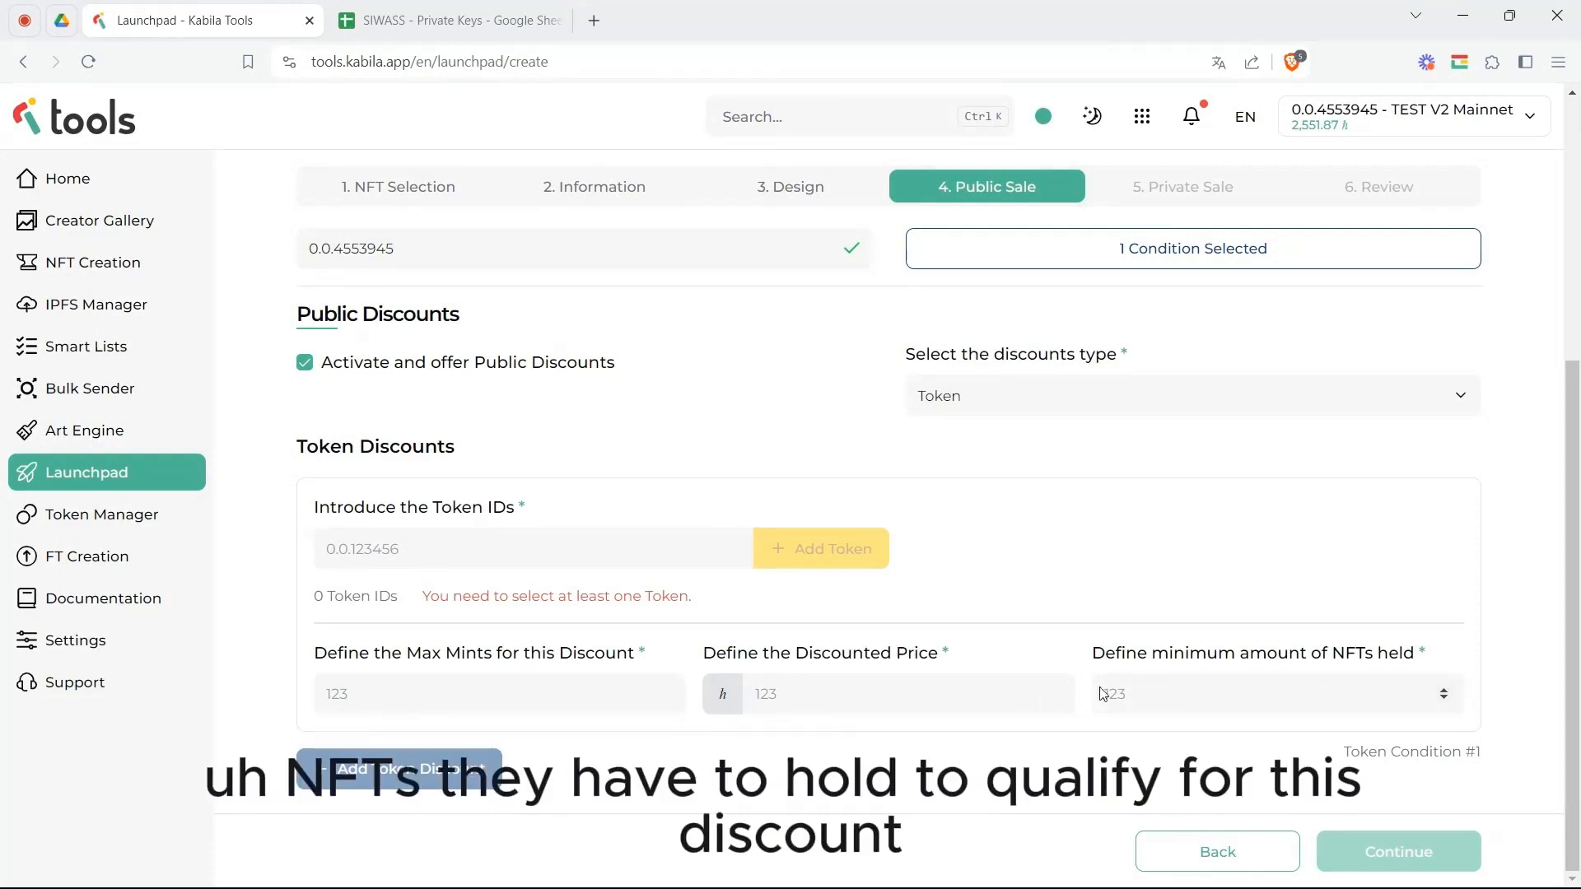
# Switch the public discounts type to Account, open the account import table and cancel it without importing
pyautogui.click(1018, 412)
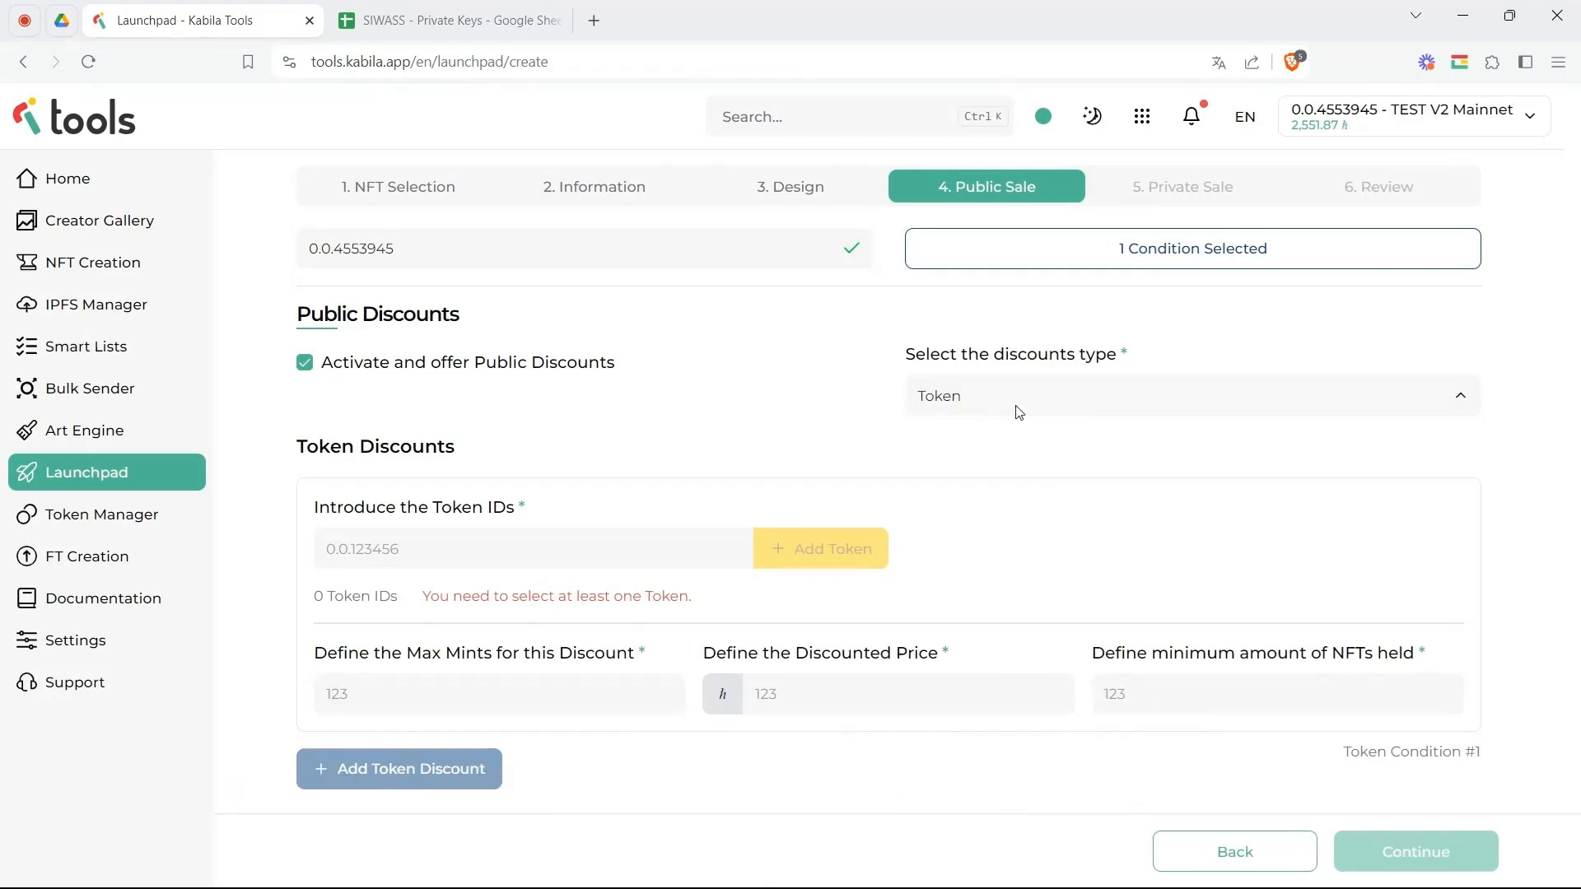
pyautogui.click(981, 472)
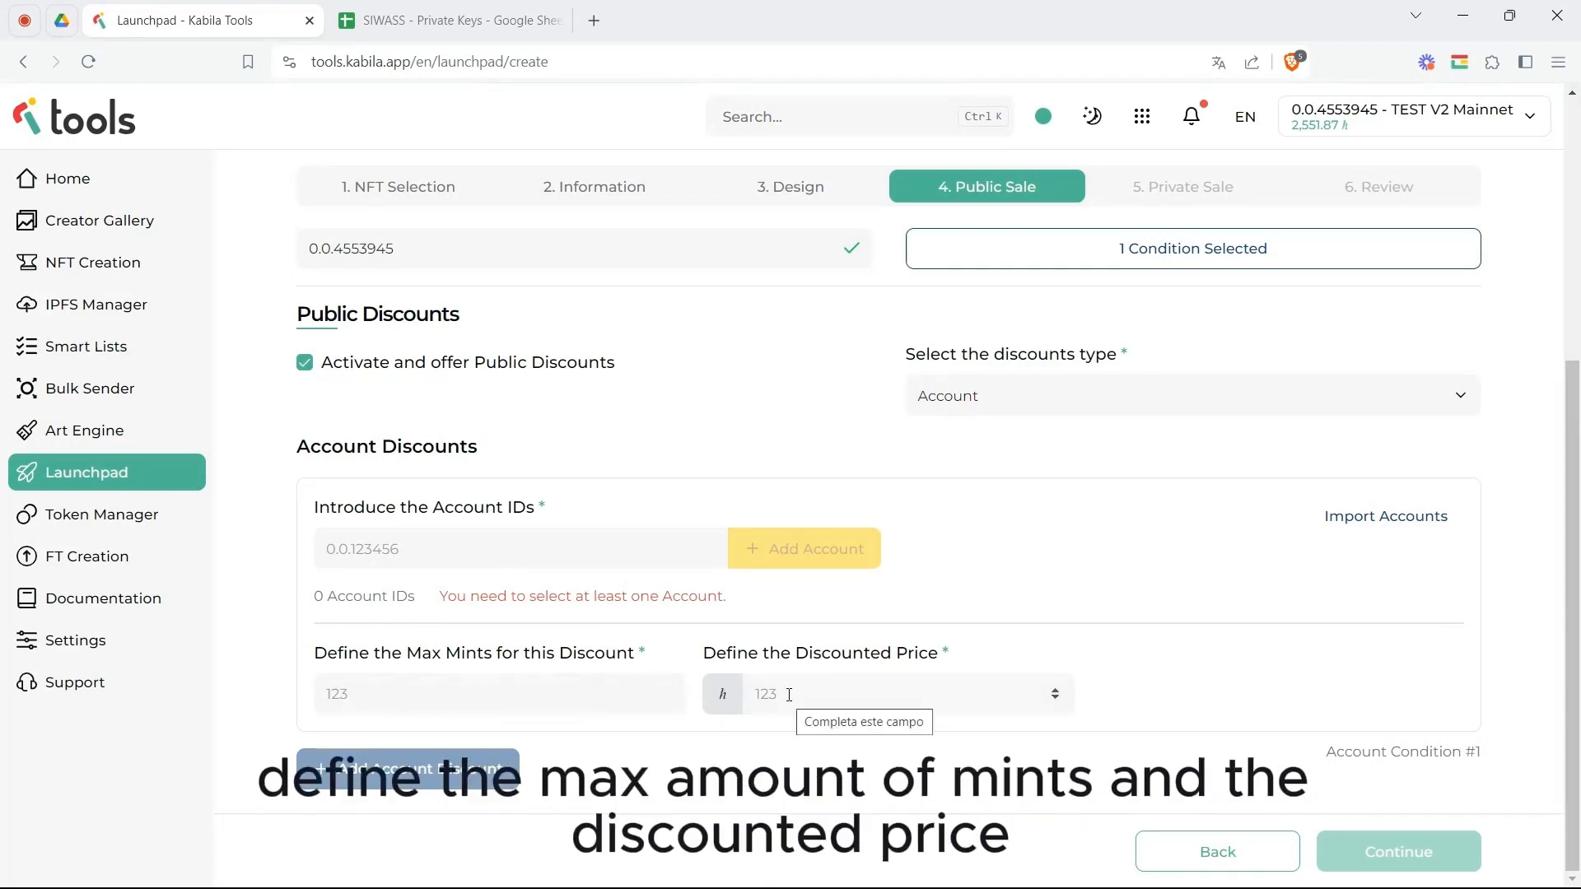
pyautogui.click(1382, 516)
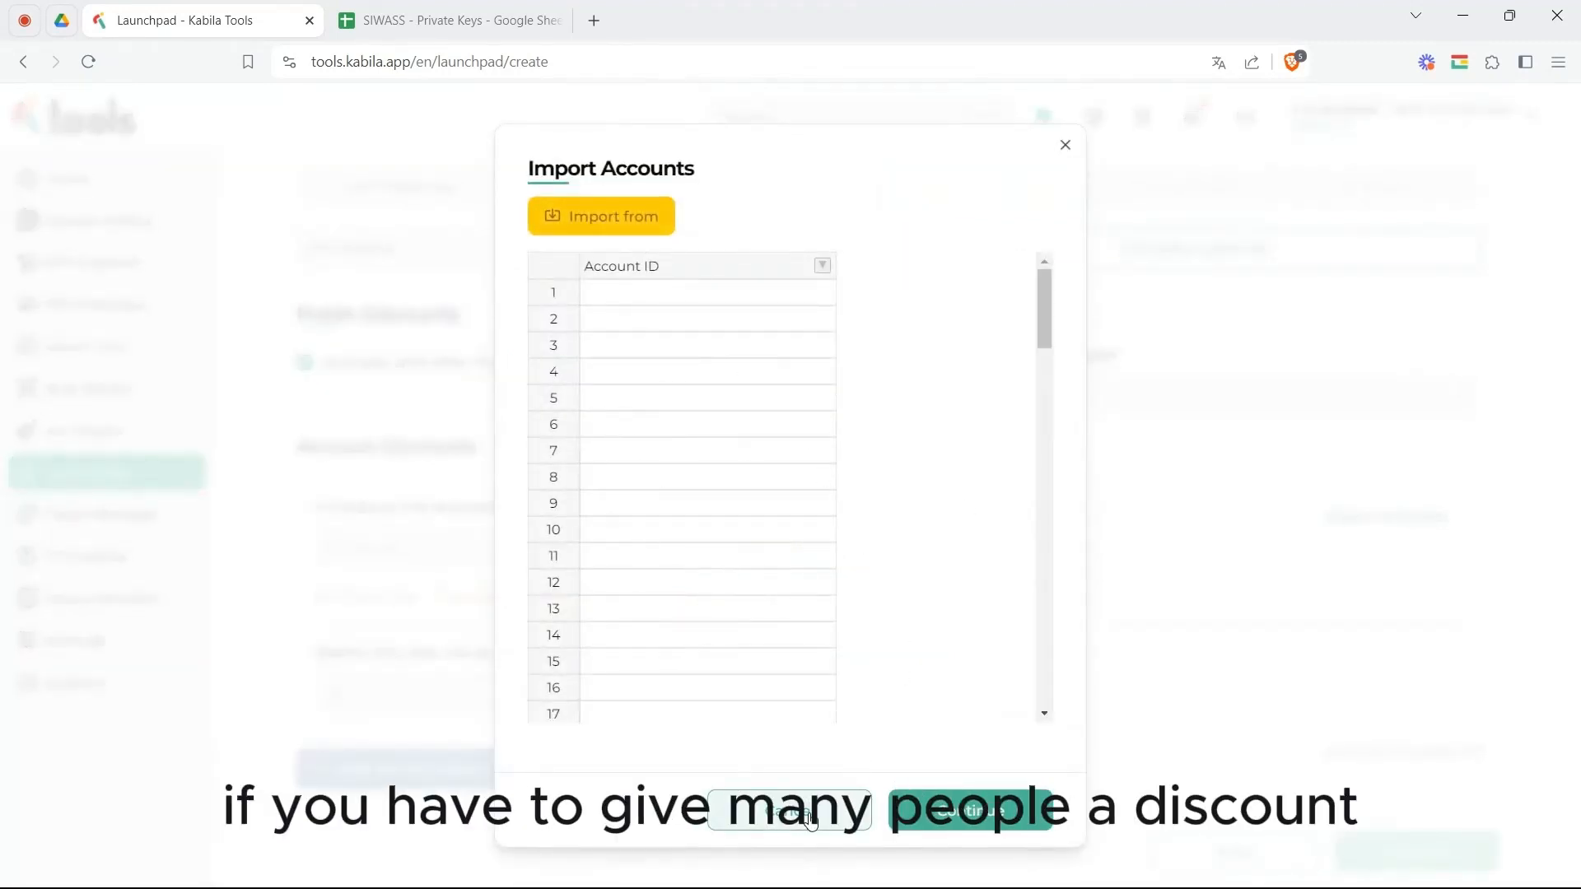
pyautogui.click(807, 817)
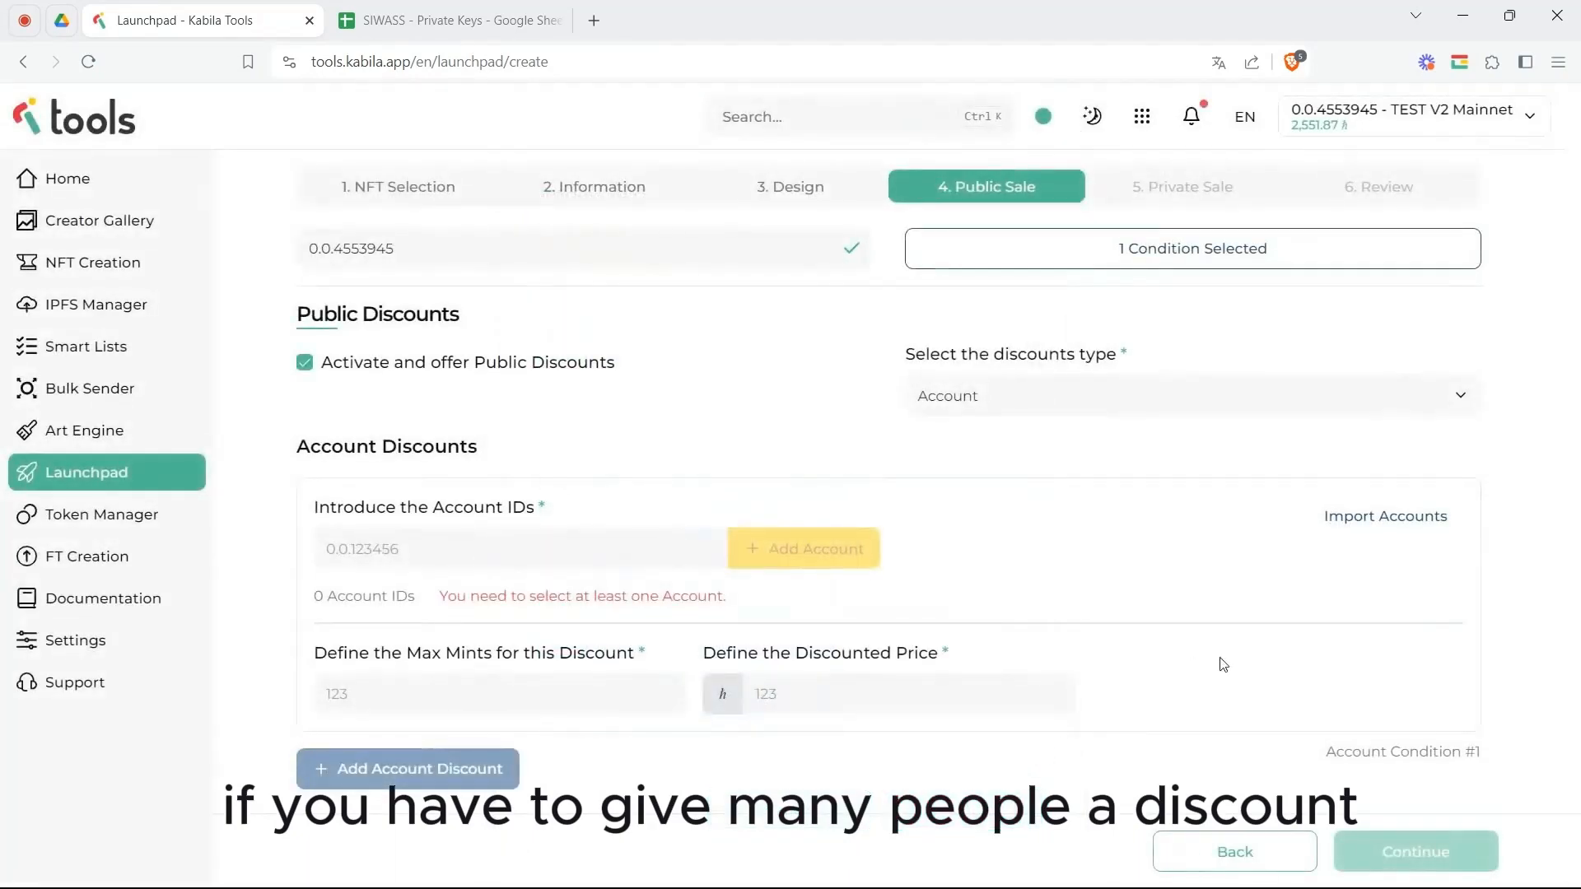
# Deactivate the public discounts and continue to the private sale stage
pyautogui.click(305, 363)
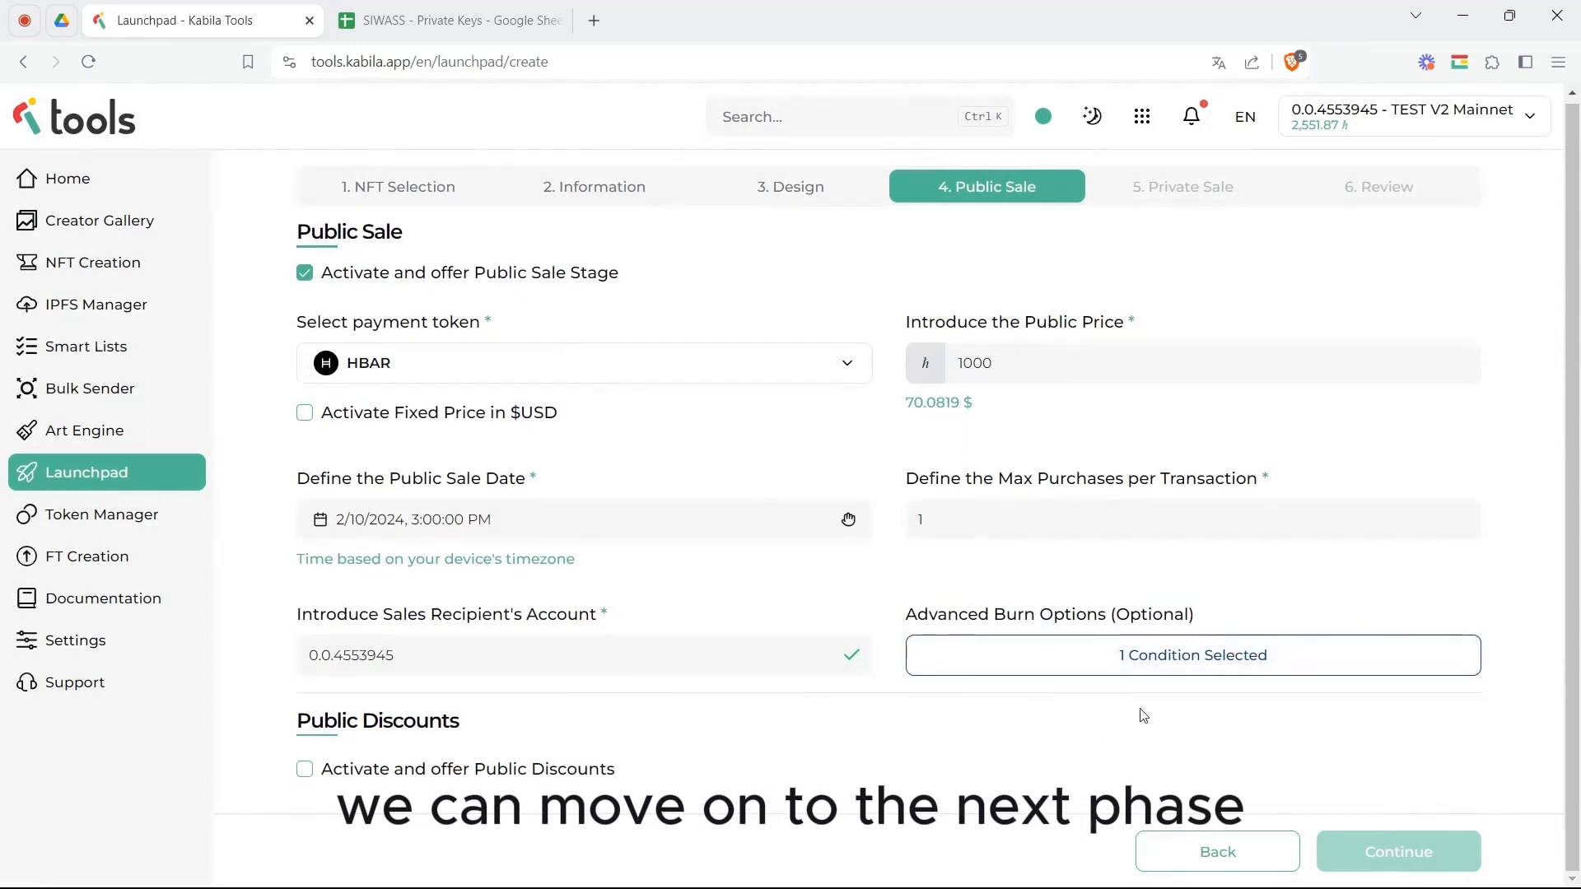
pyautogui.click(1398, 856)
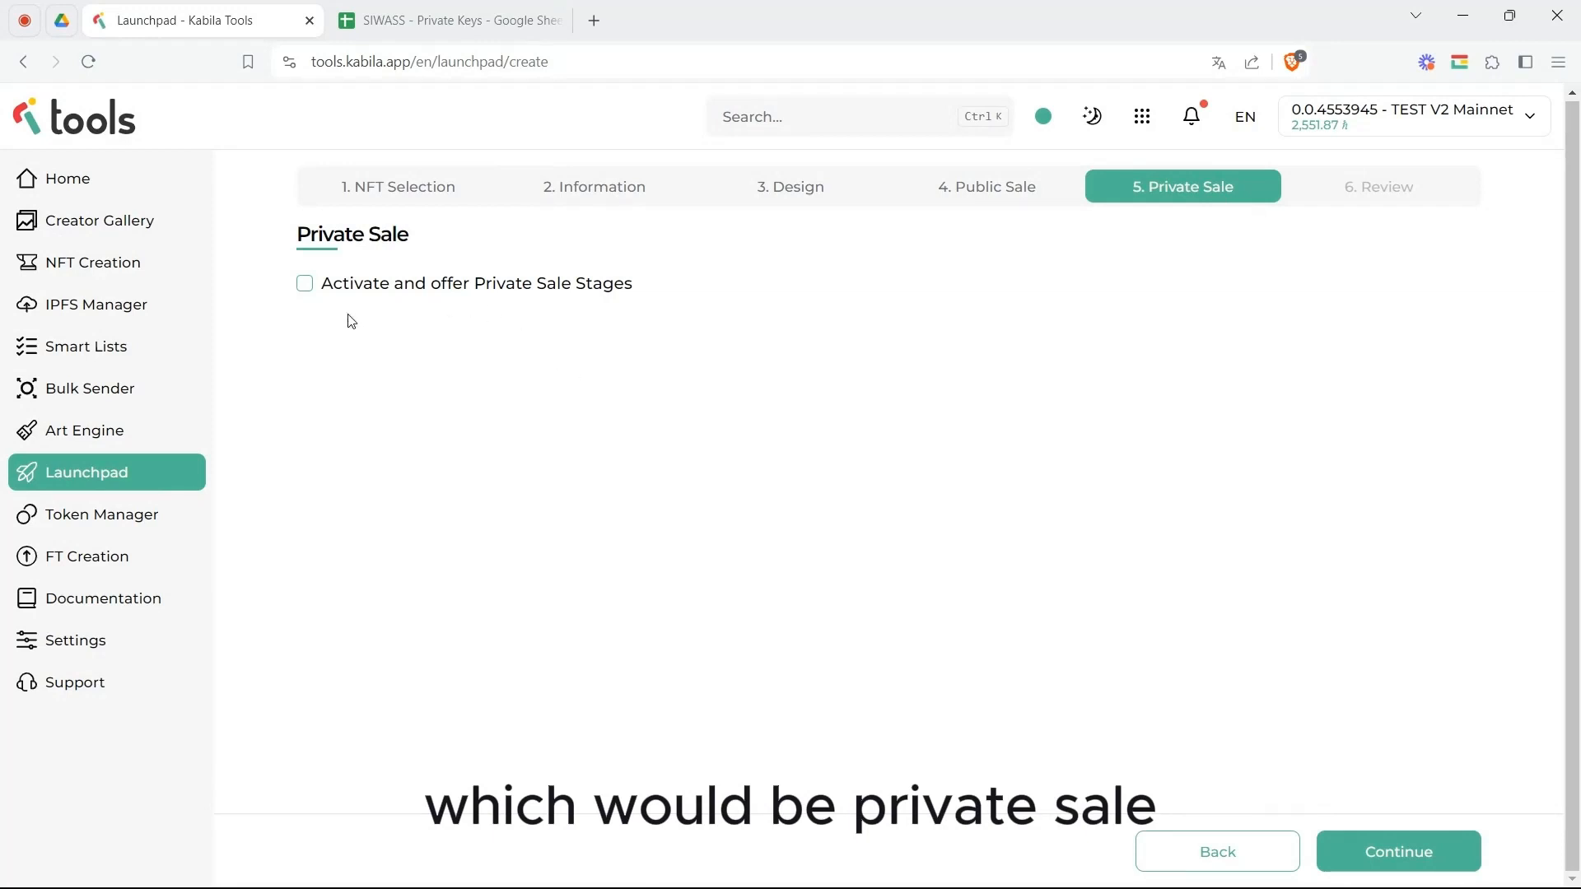
# Activate the private sale and set the number of private sale stages to 2
pyautogui.click(306, 287)
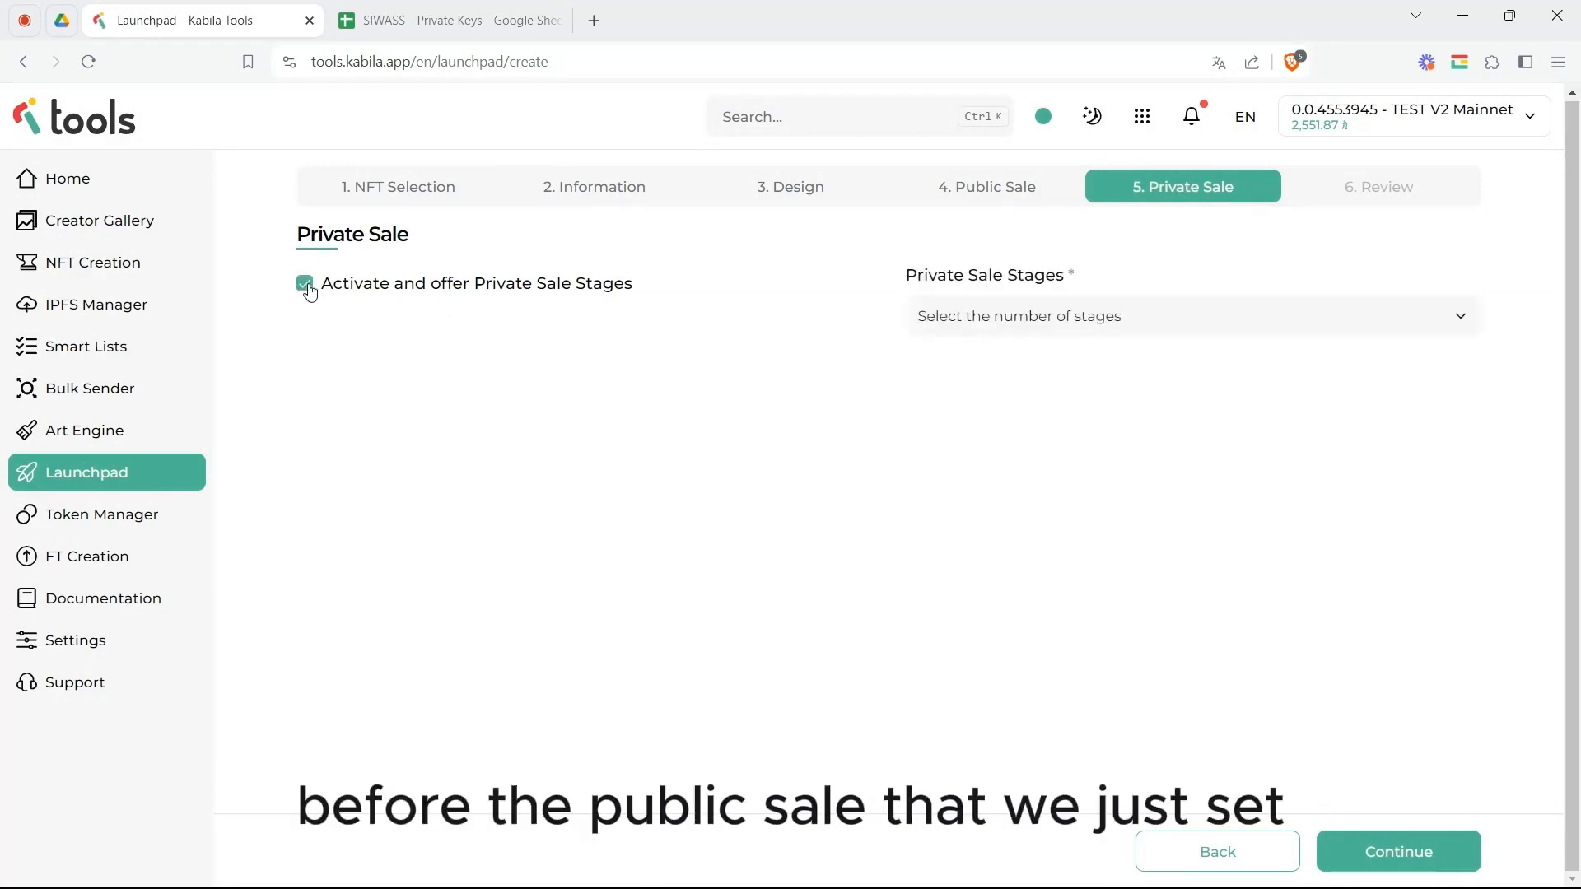
pyautogui.click(1006, 321)
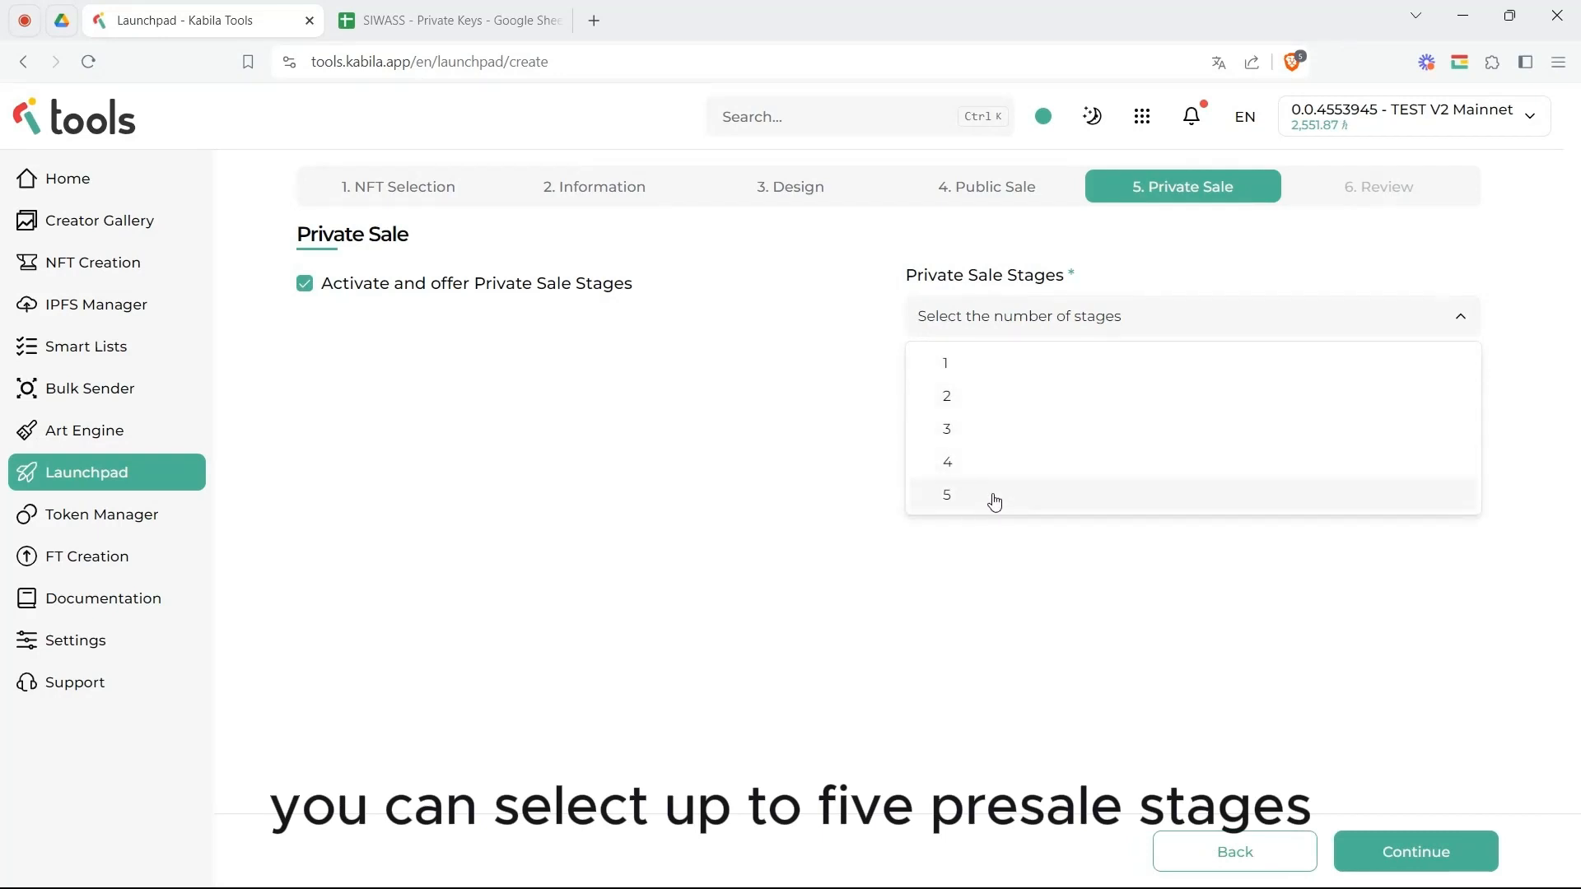
pyautogui.click(972, 368)
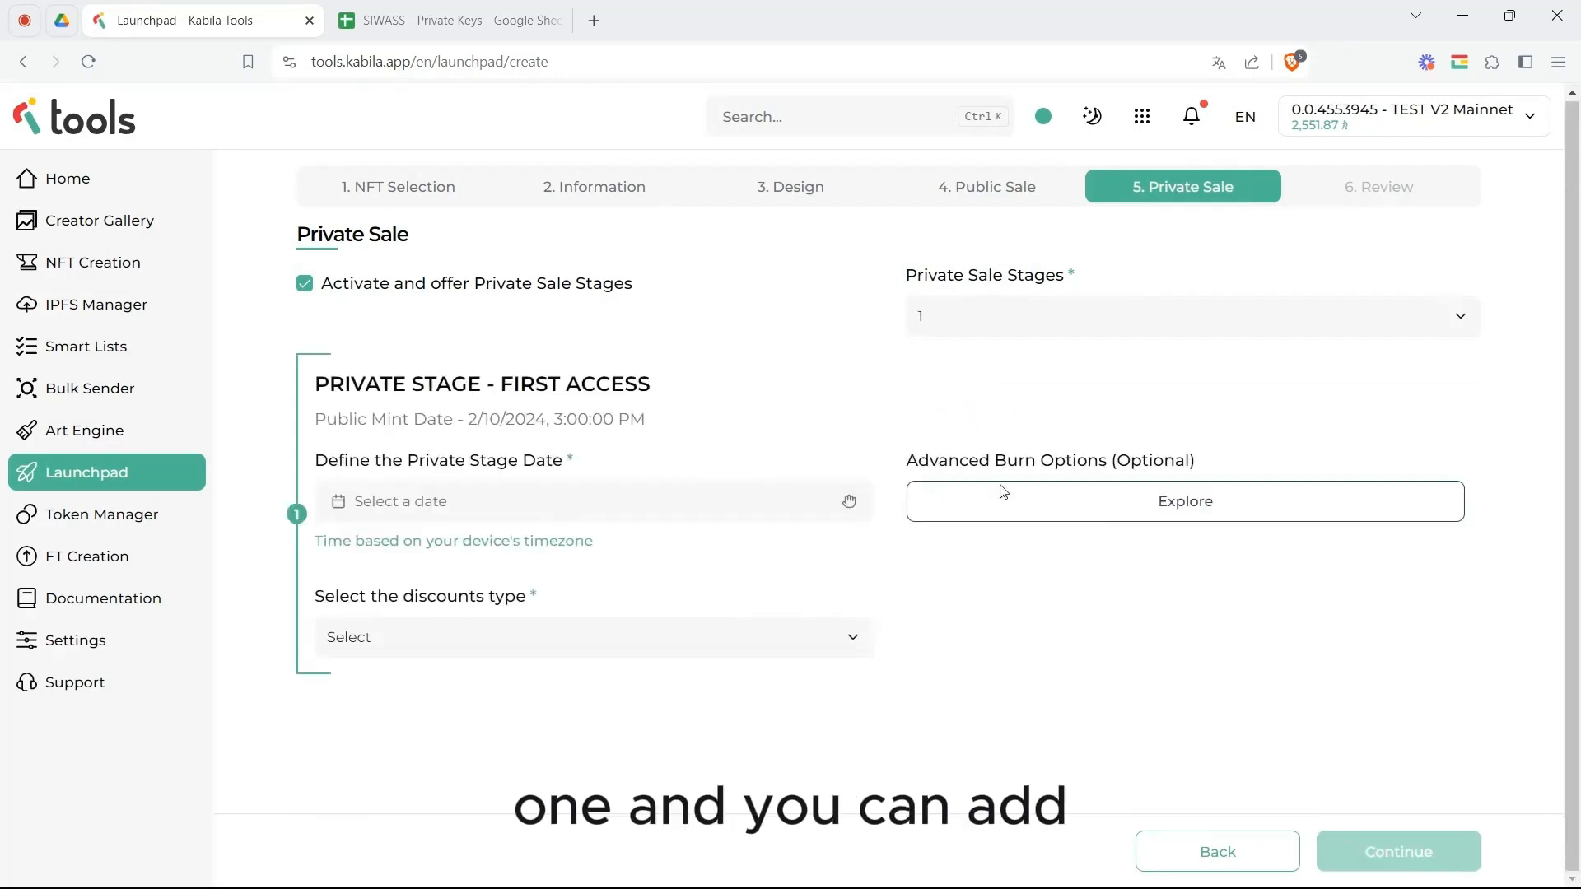
pyautogui.click(1133, 333)
pyautogui.click(961, 401)
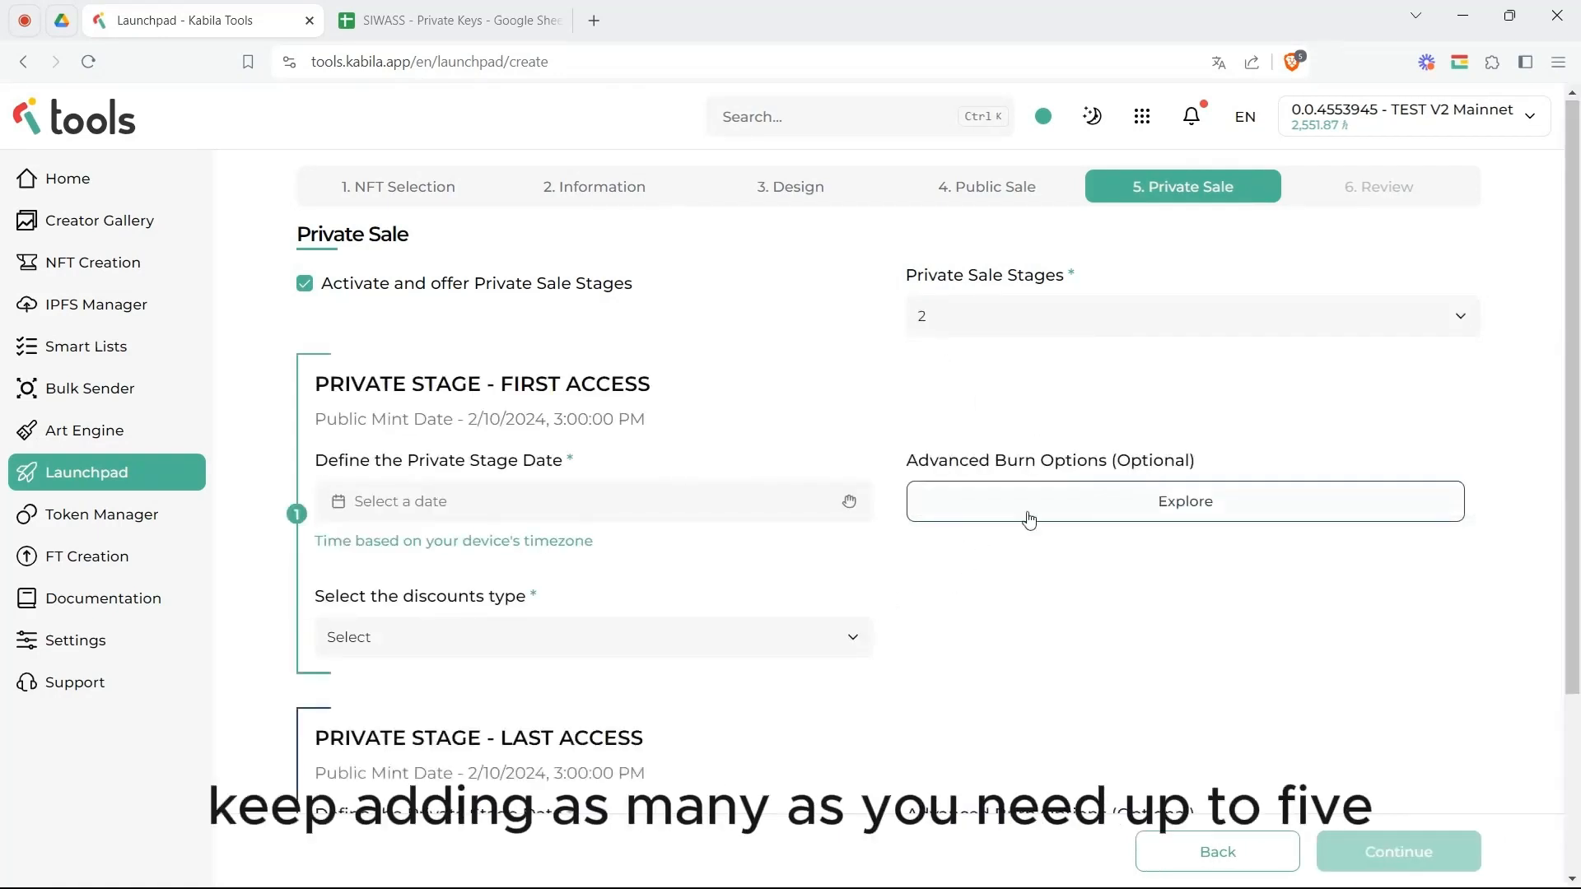
# Open the first private stage's date picker without choosing a date, set the discounts type to Token and review the token discount fields
pyautogui.scroll(-3, 1021, 518)
pyautogui.scroll(3, 733, 641)
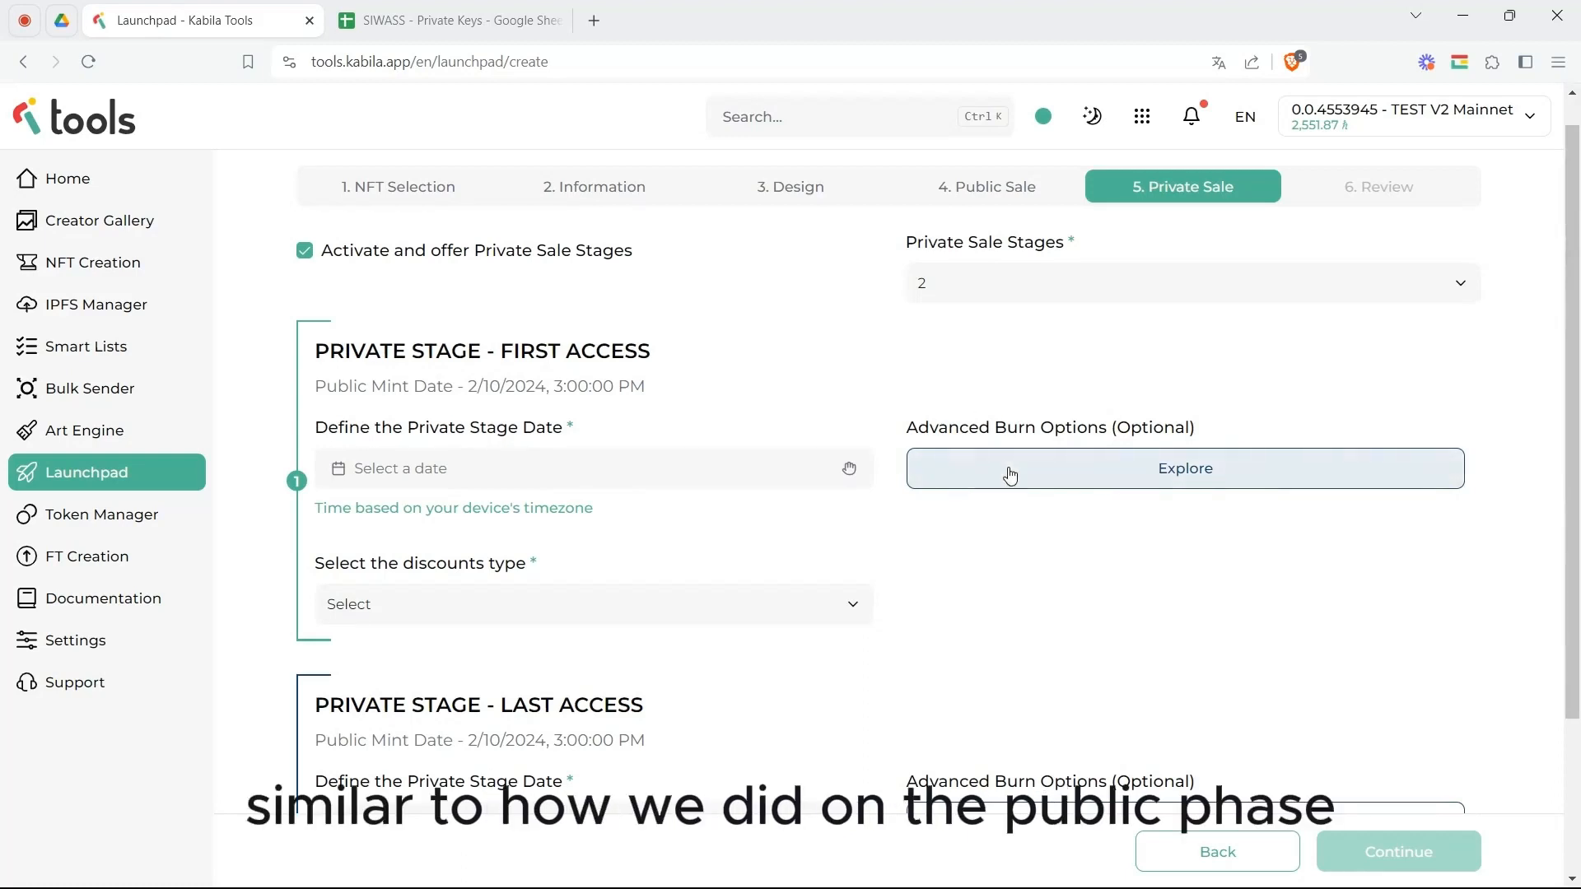
pyautogui.click(476, 468)
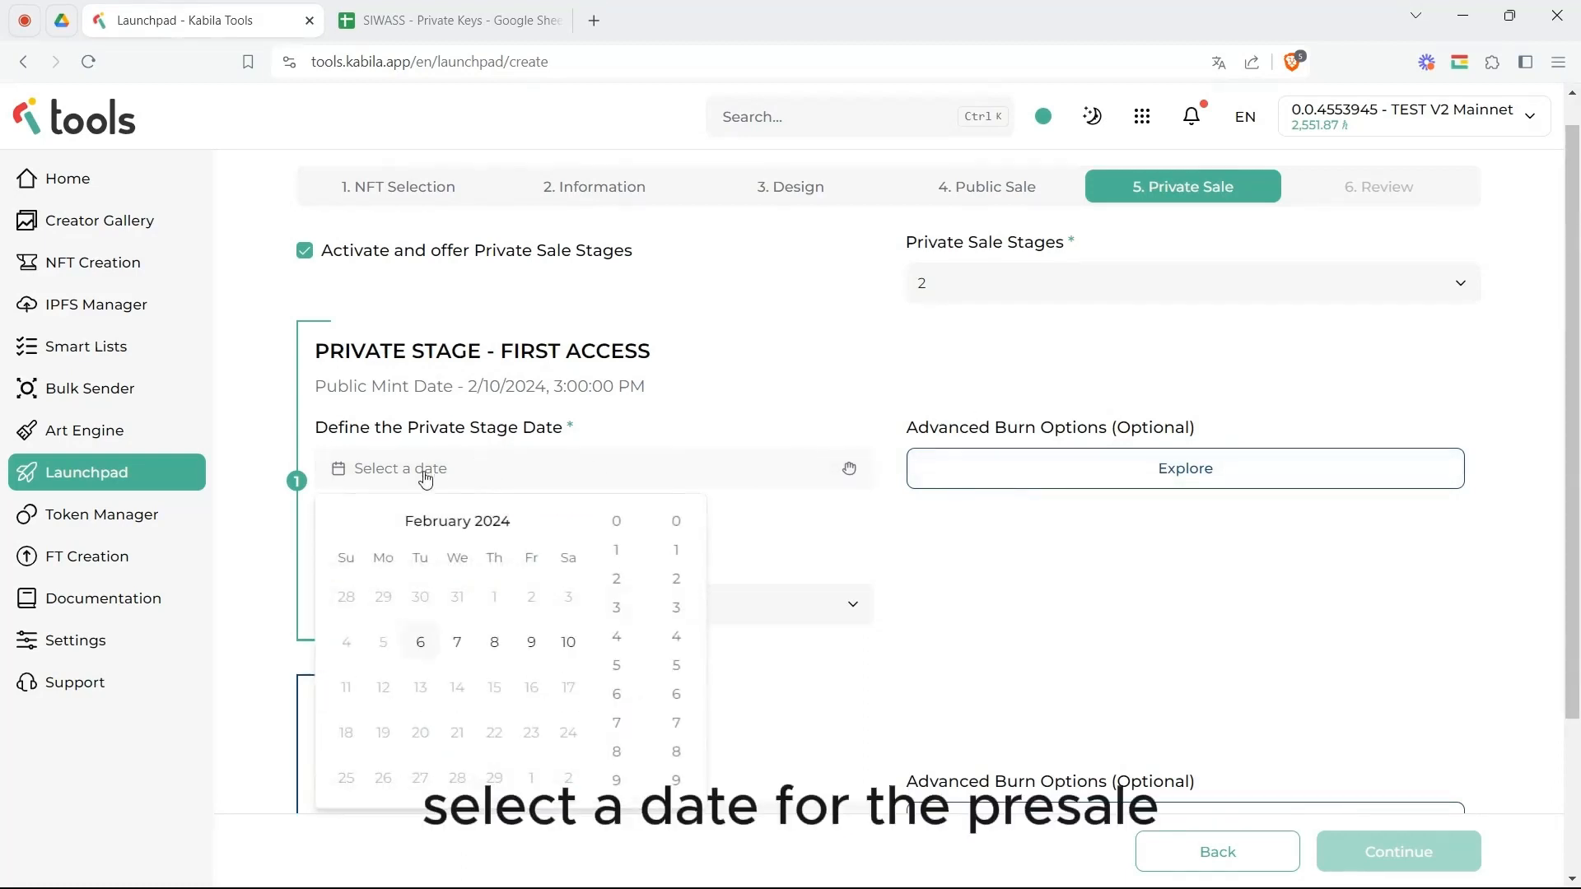
pyautogui.click(726, 409)
pyautogui.click(512, 602)
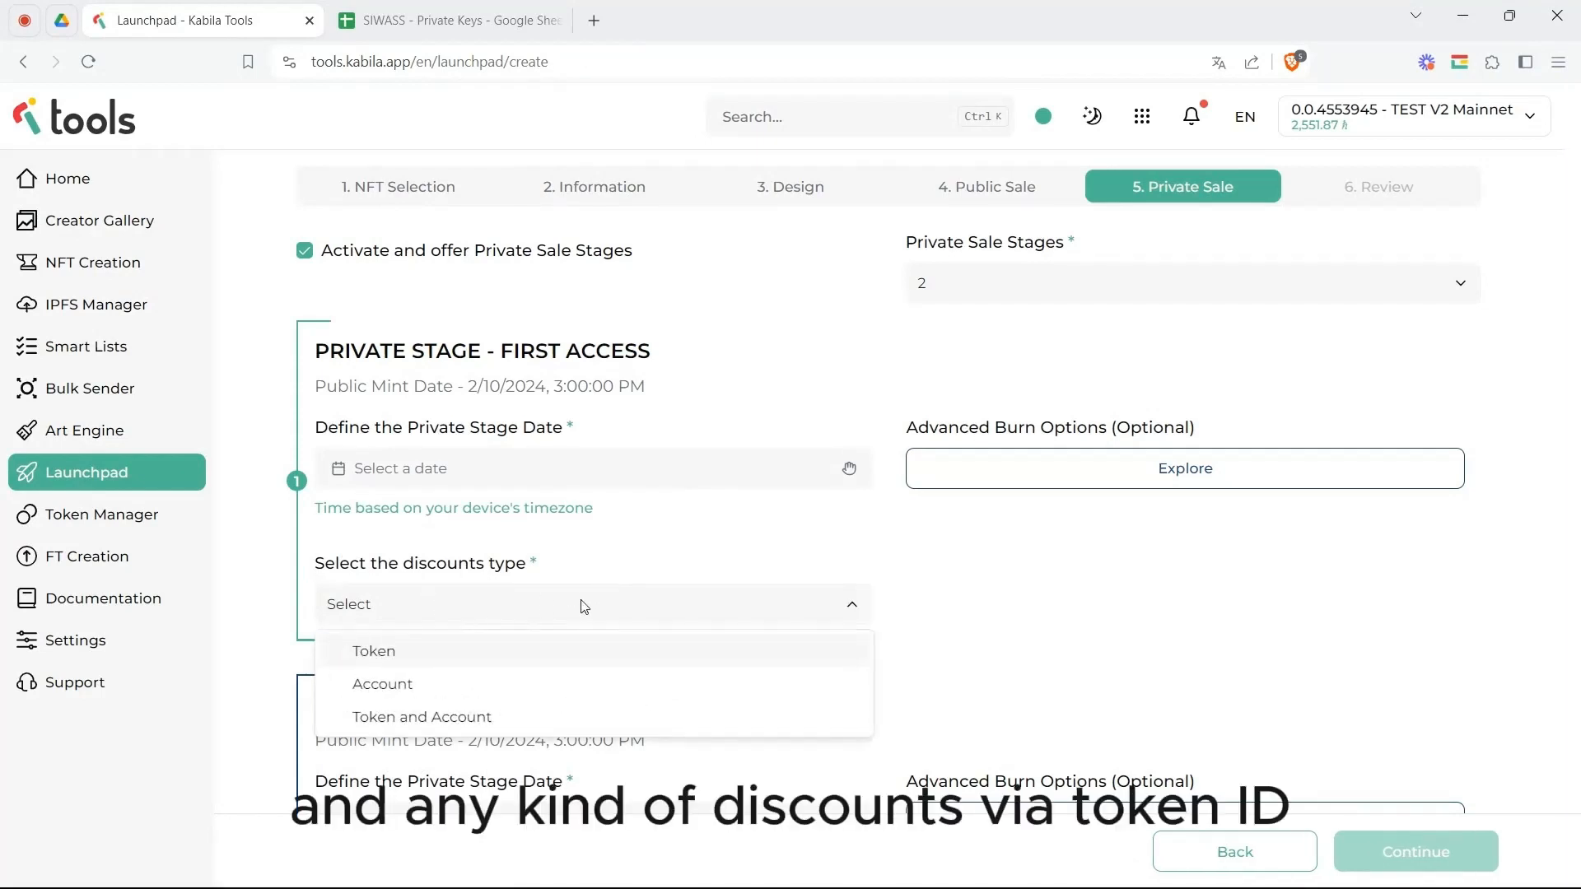
pyautogui.click(434, 650)
pyautogui.scroll(-1, 600, 600)
pyautogui.click(459, 517)
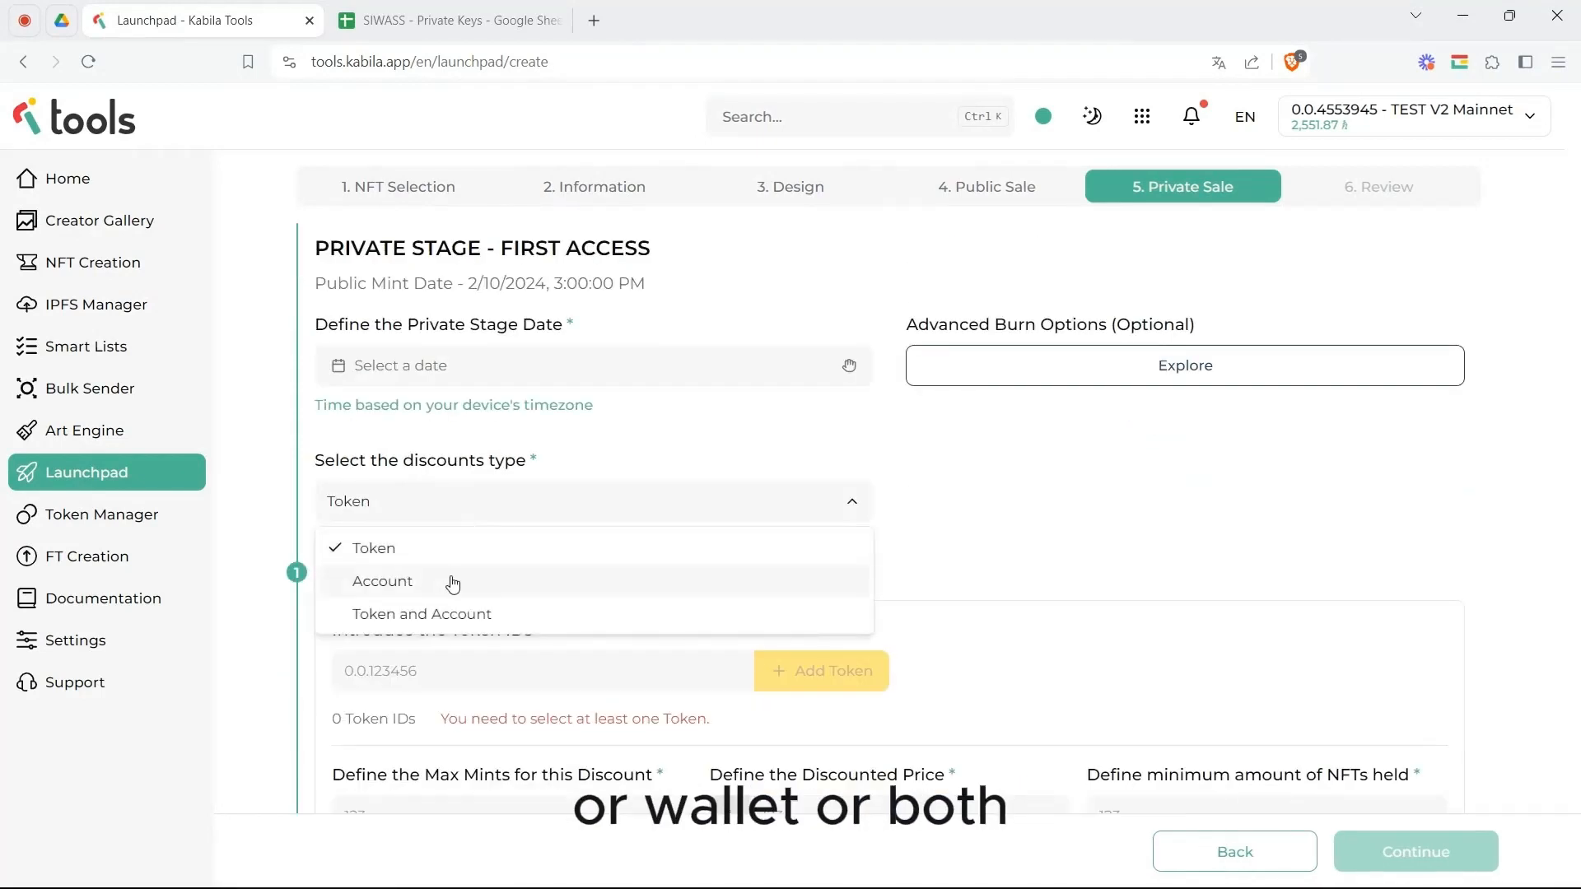
pyautogui.click(622, 512)
pyautogui.scroll(-3, 622, 535)
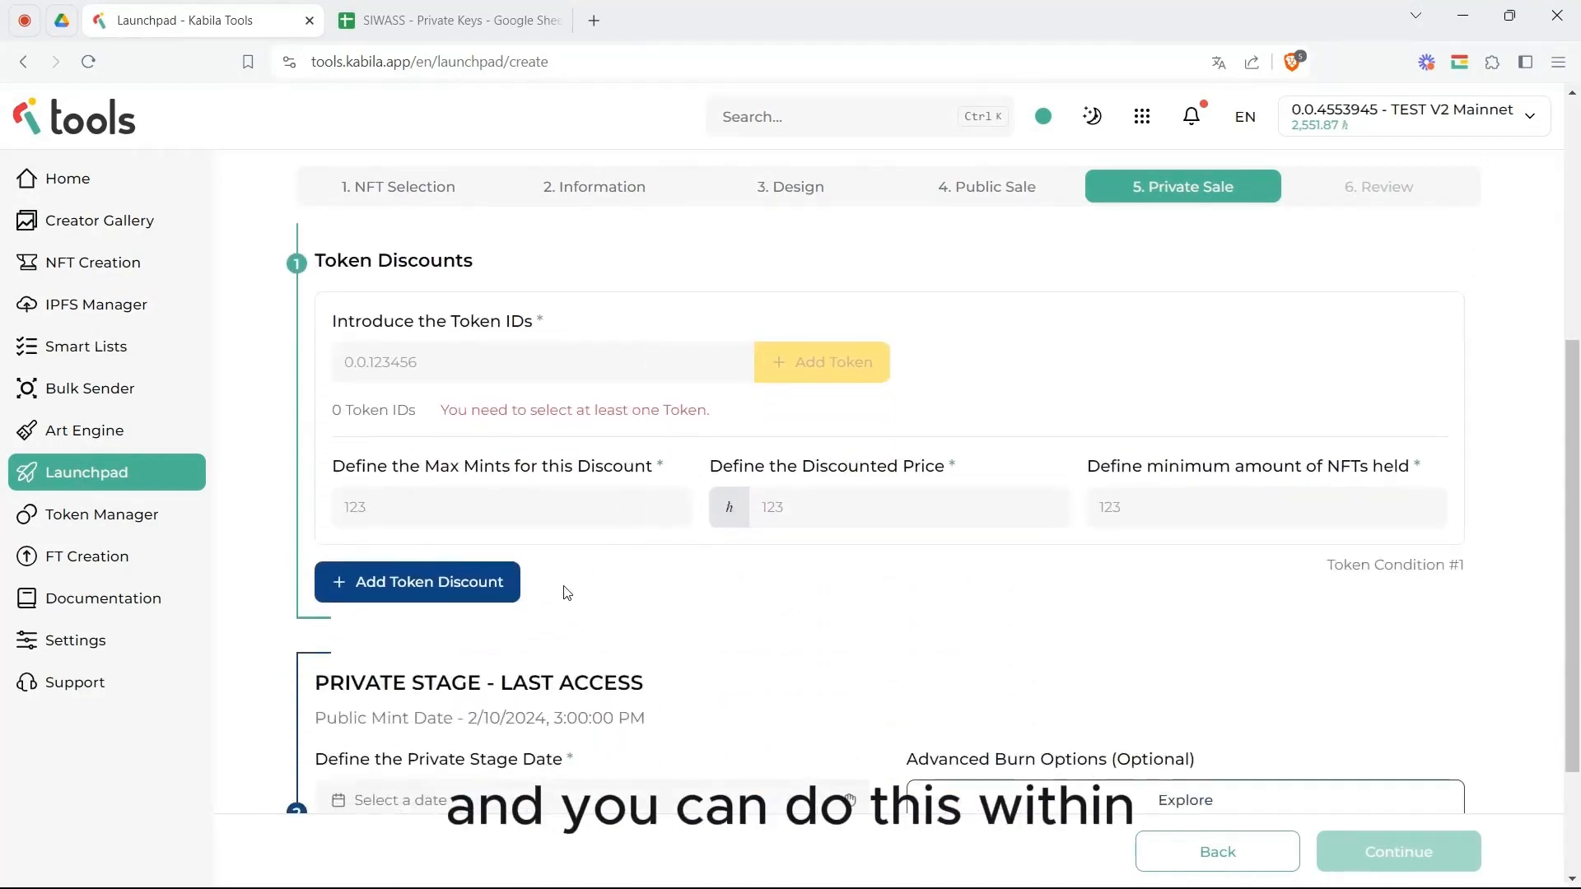
pyautogui.scroll(-2, 544, 625)
pyautogui.scroll(7, 641, 624)
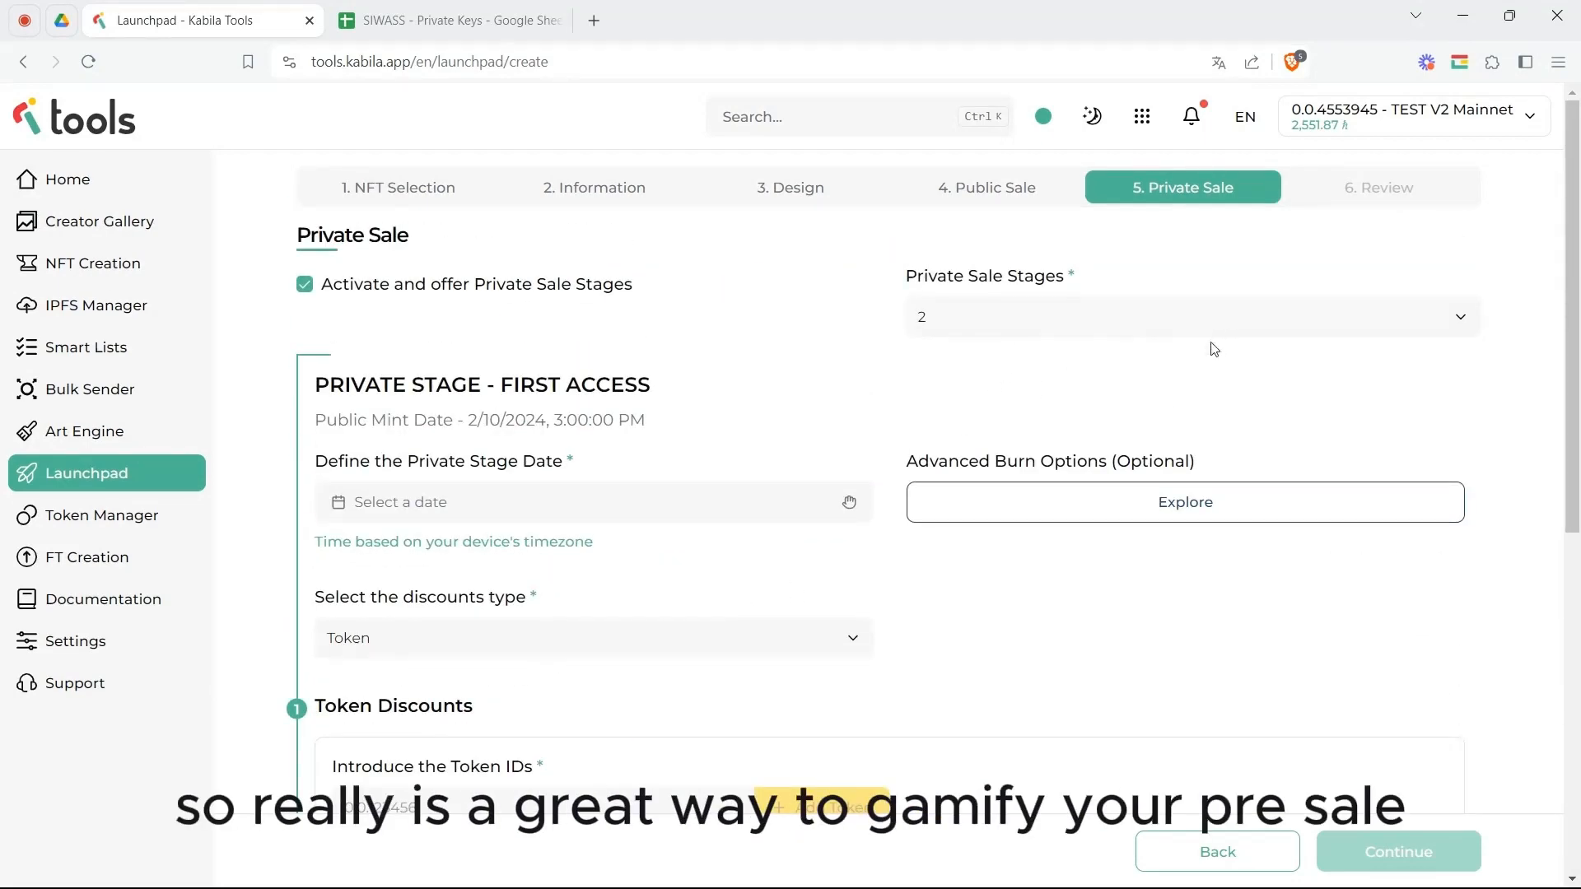
# Reduce the private sale stages to 1 and deactivate the private sale
pyautogui.click(998, 330)
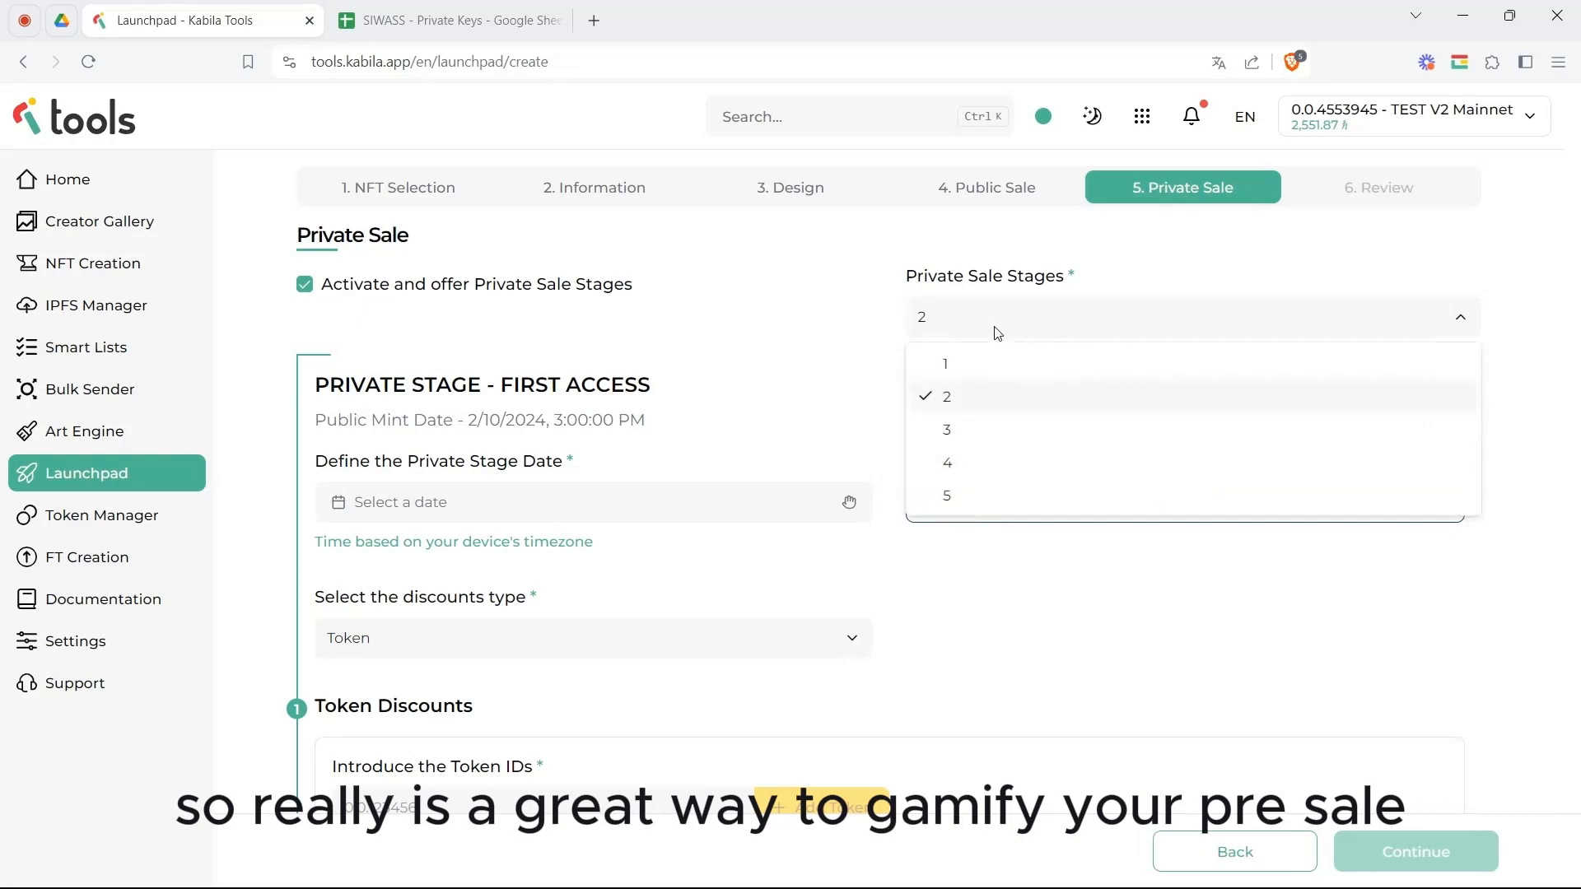
pyautogui.click(959, 363)
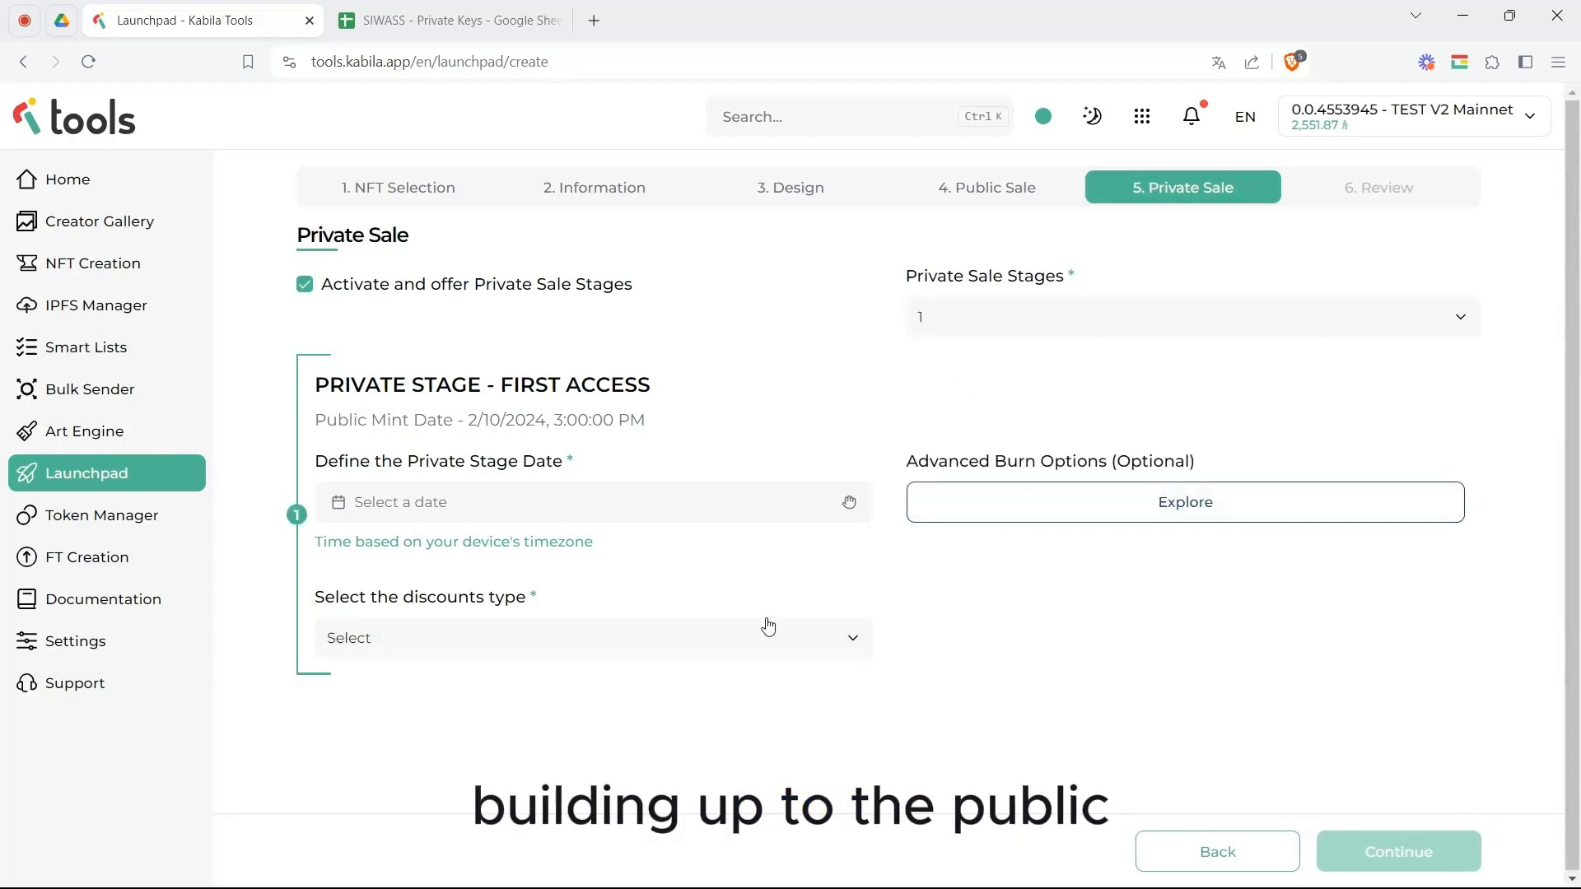
pyautogui.click(305, 285)
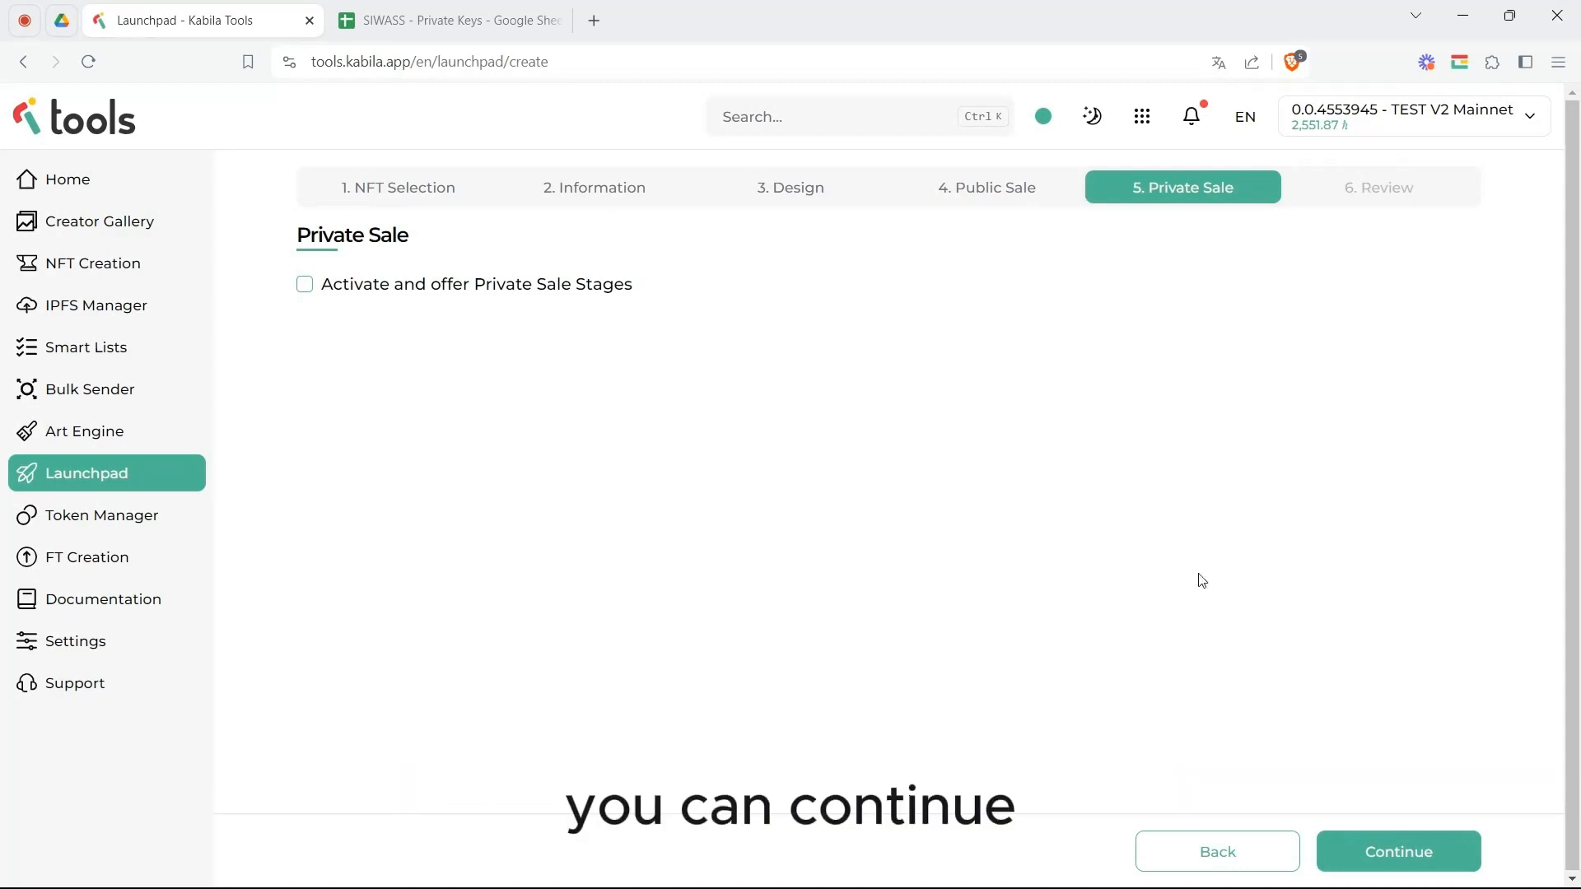
# Continue to the review stage and examine the launchpad preview from the banner through the mint stages, team and collection details
pyautogui.click(1400, 852)
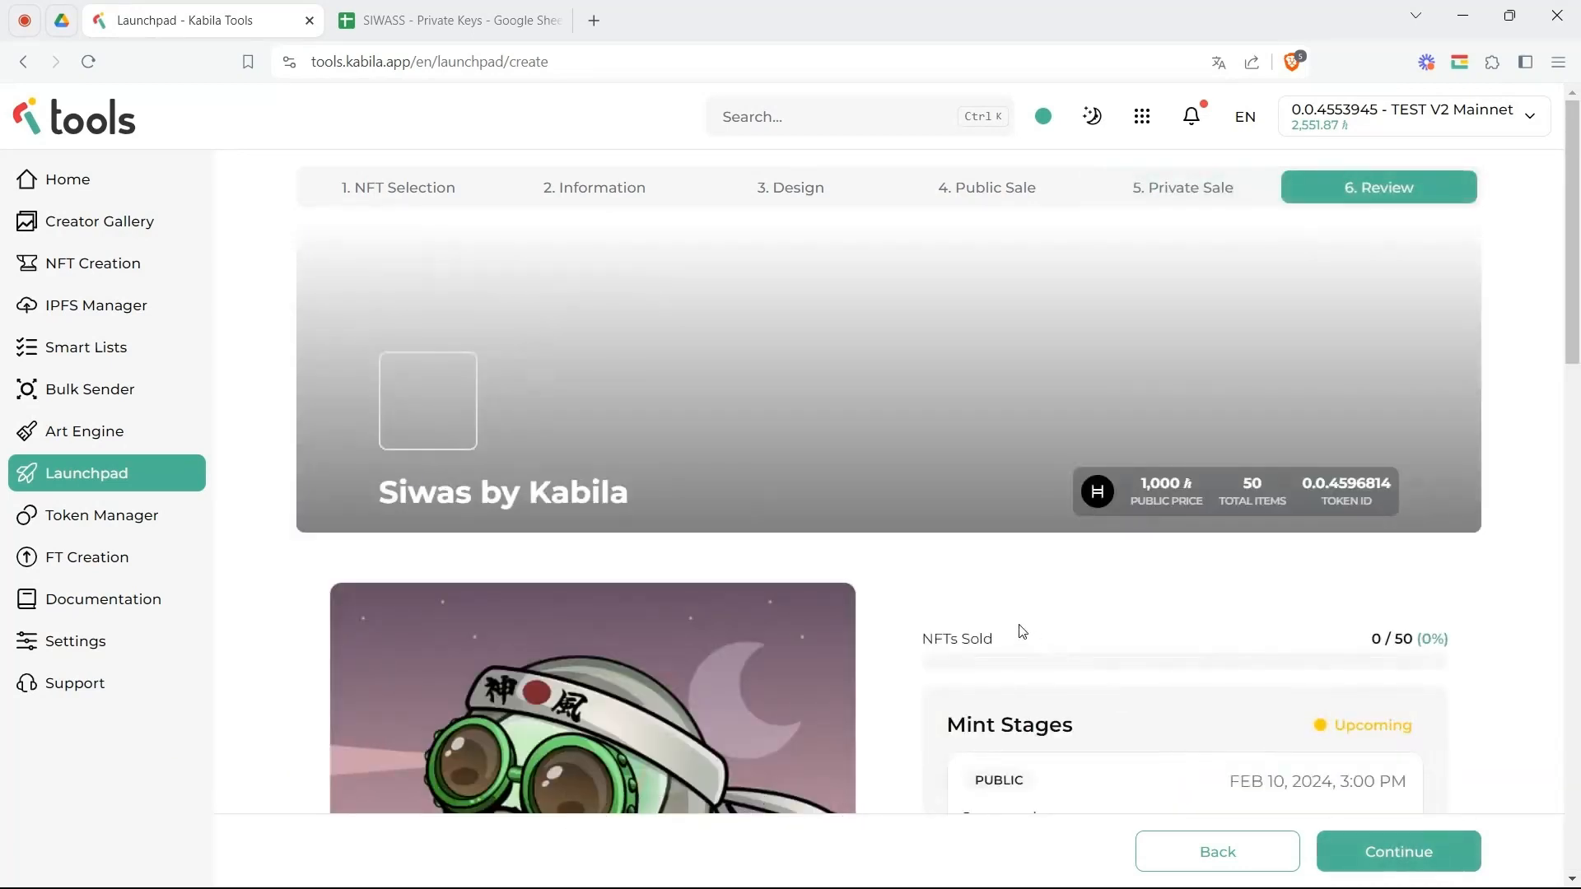
pyautogui.scroll(-5, 922, 634)
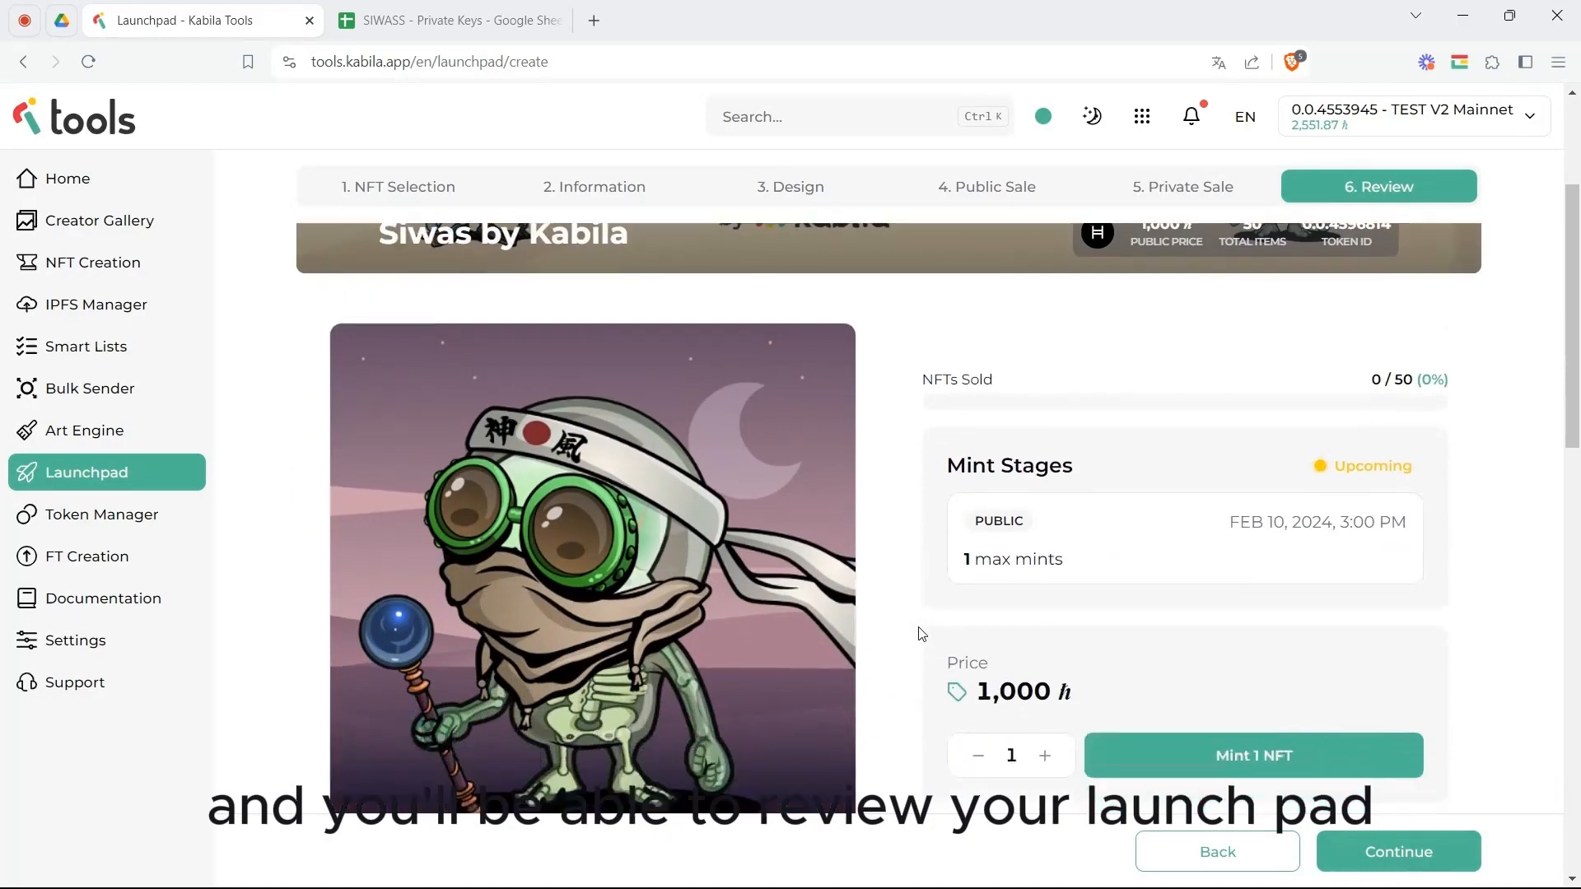
pyautogui.scroll(5, 918, 629)
pyautogui.scroll(-12, 905, 627)
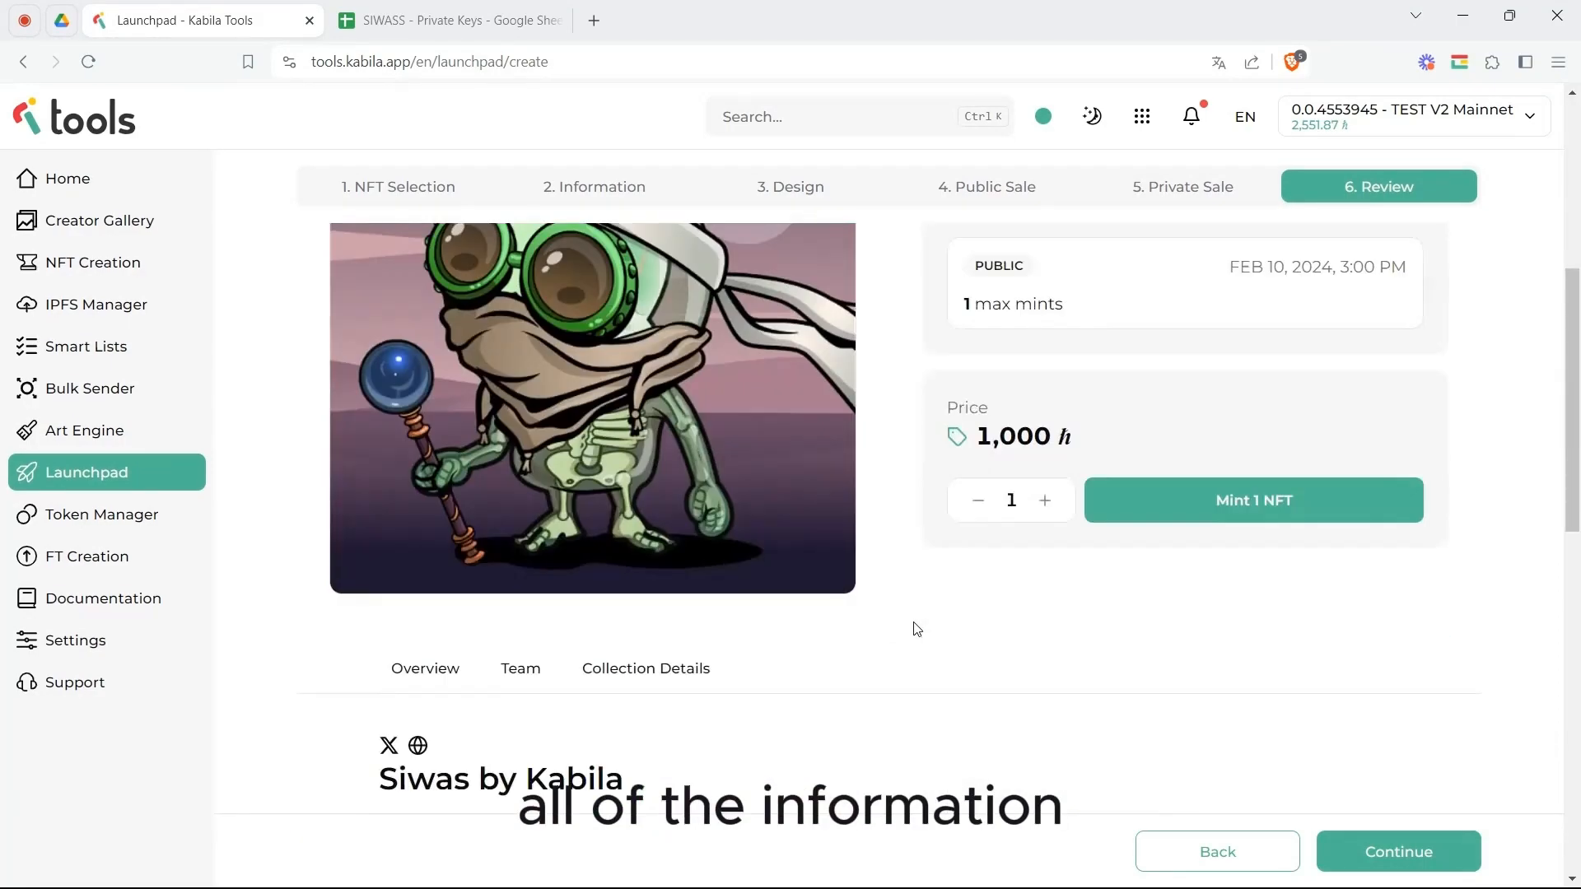
pyautogui.scroll(-7, 886, 624)
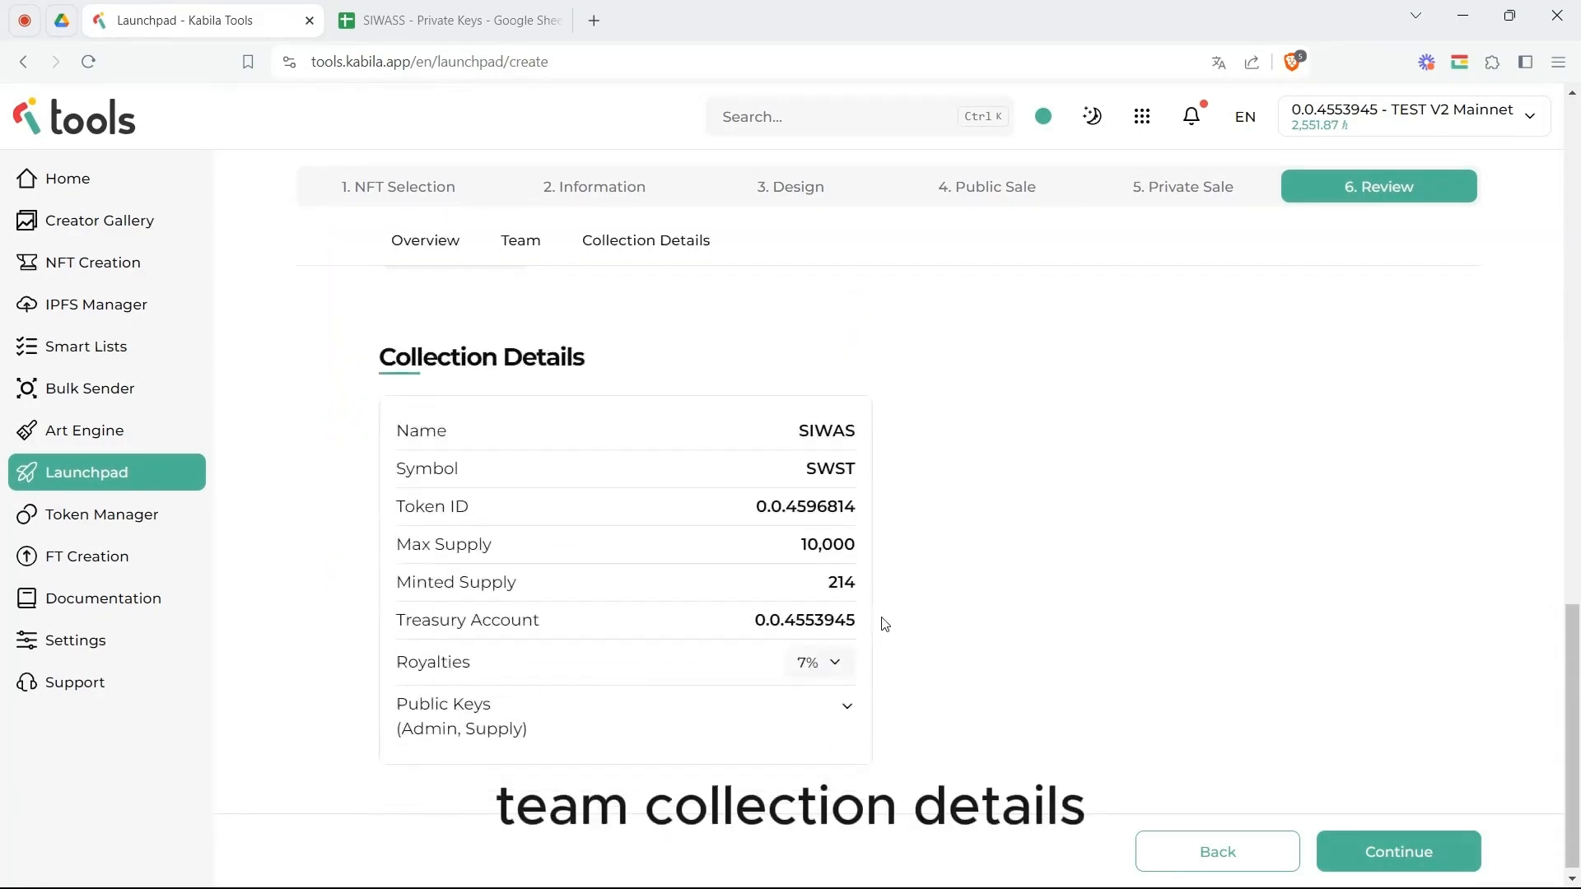
pyautogui.scroll(2, 884, 624)
pyautogui.scroll(17, 884, 624)
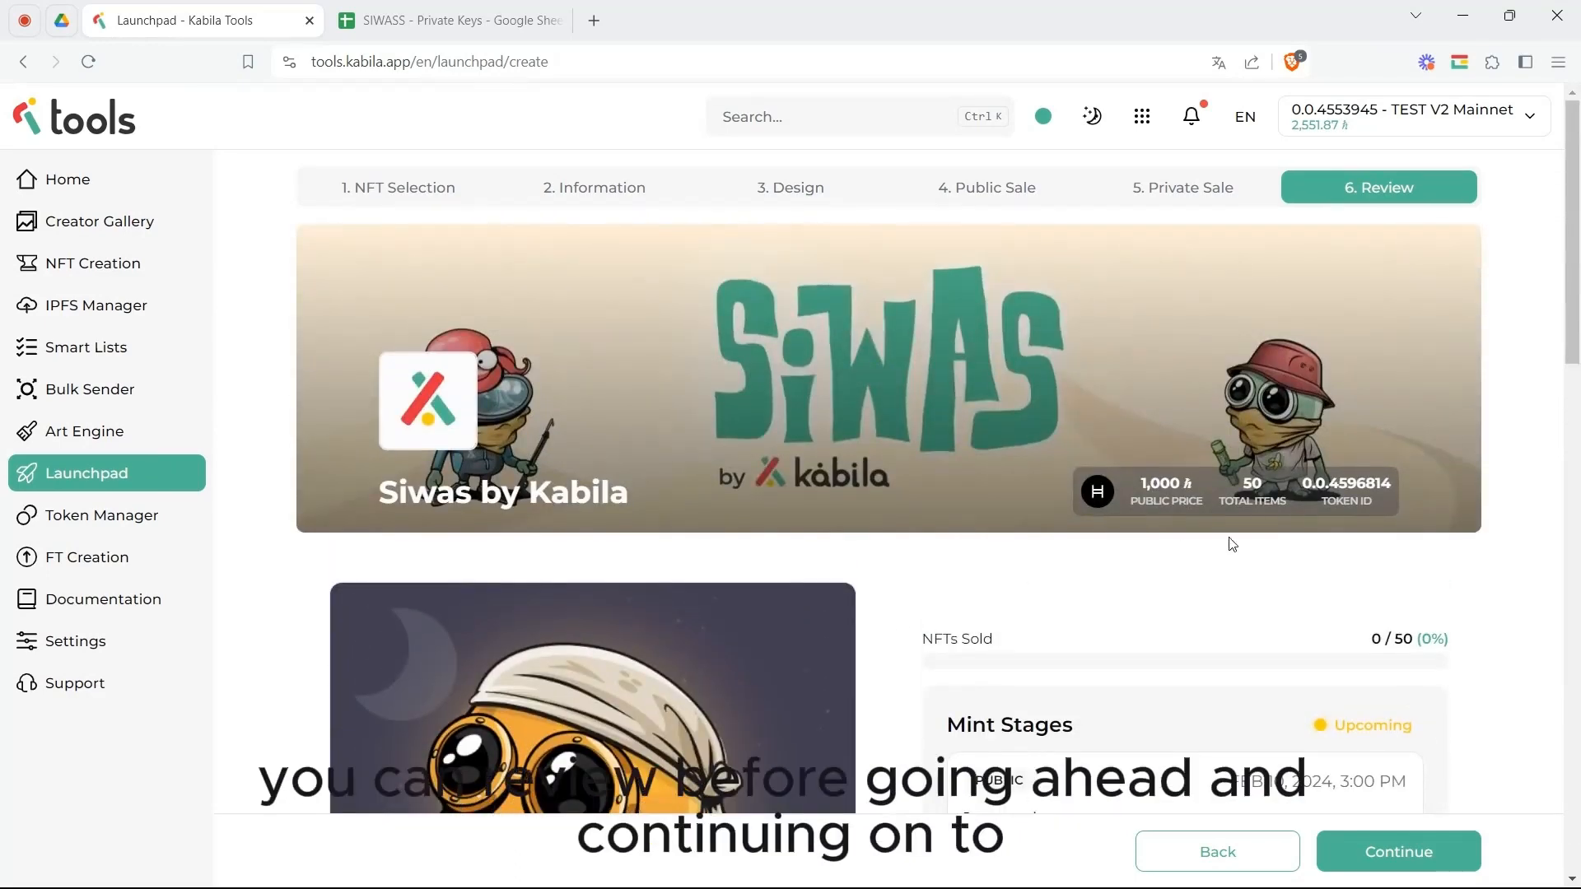
pyautogui.scroll(-7, 1034, 681)
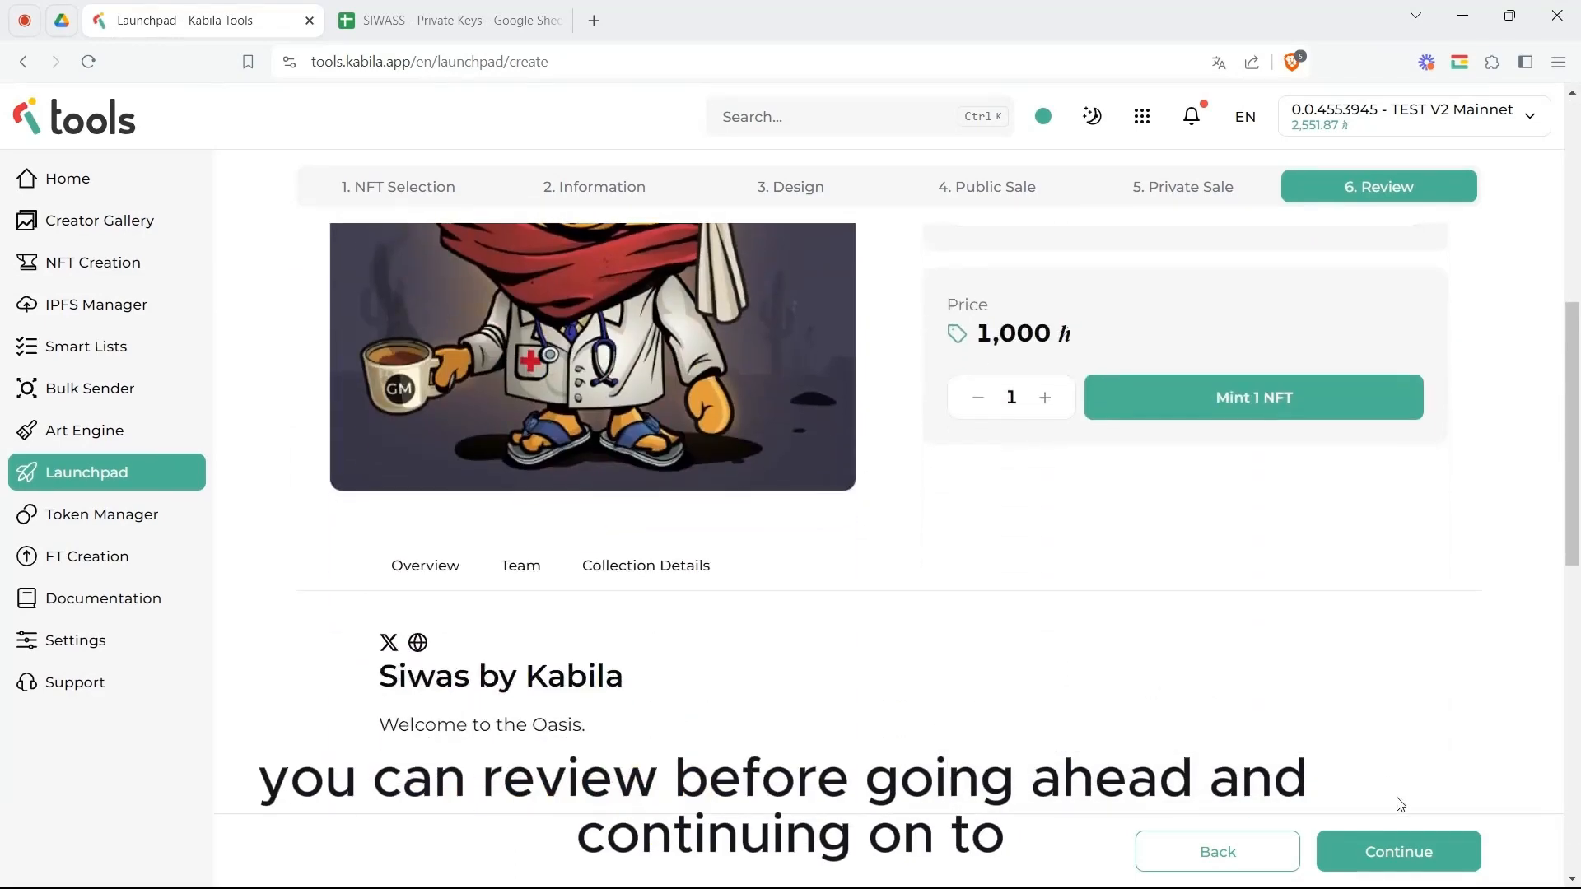
# Accept the launchpad's summary and fees and confirm its creation
pyautogui.click(1381, 856)
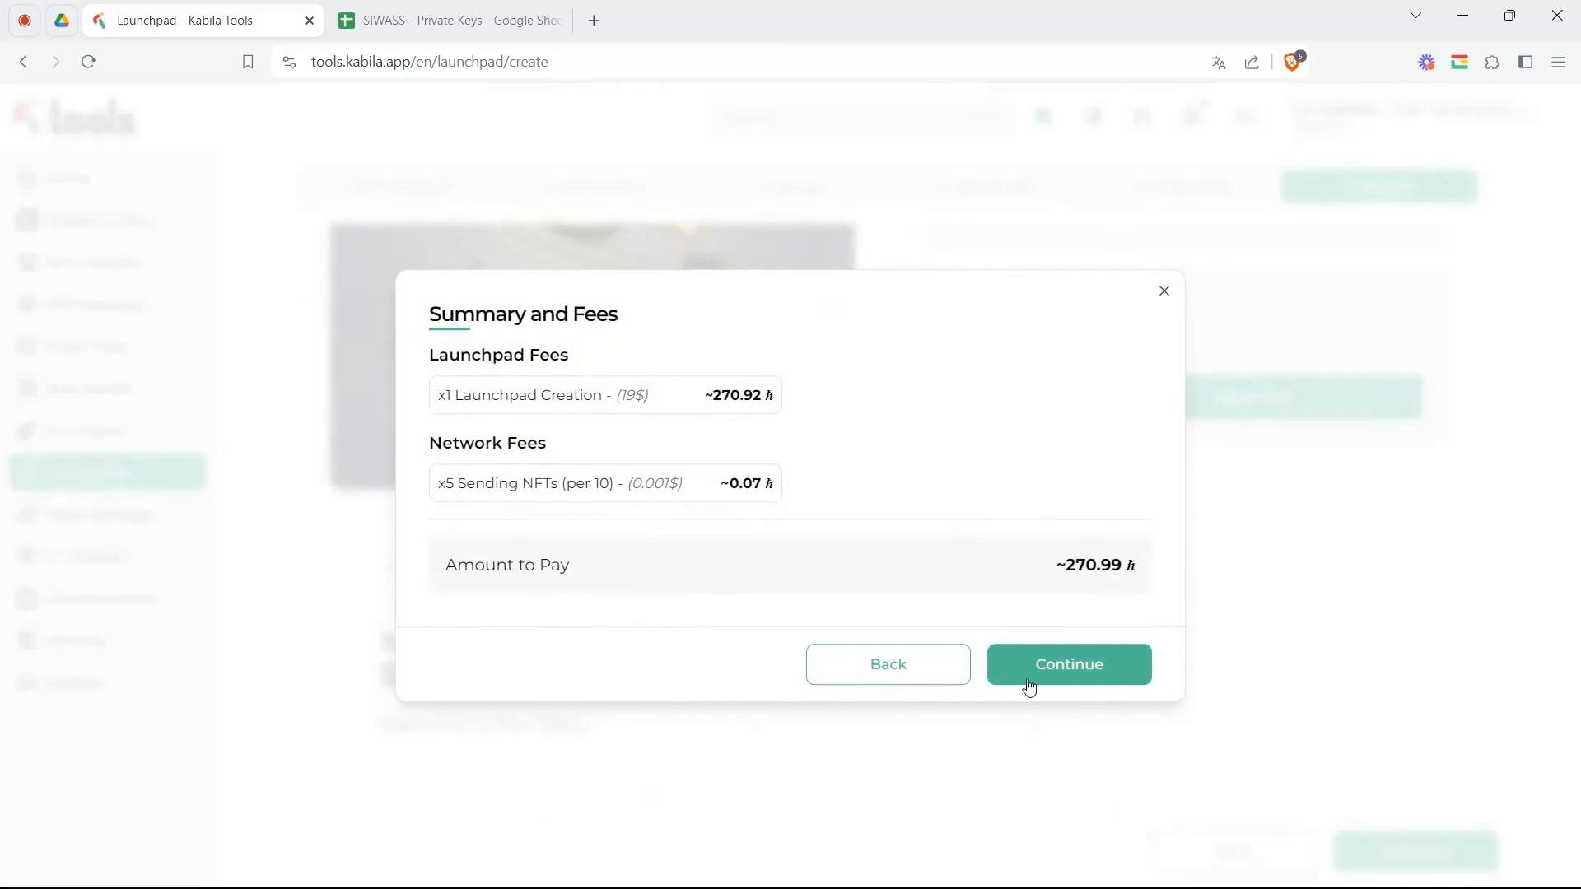
pyautogui.click(1052, 670)
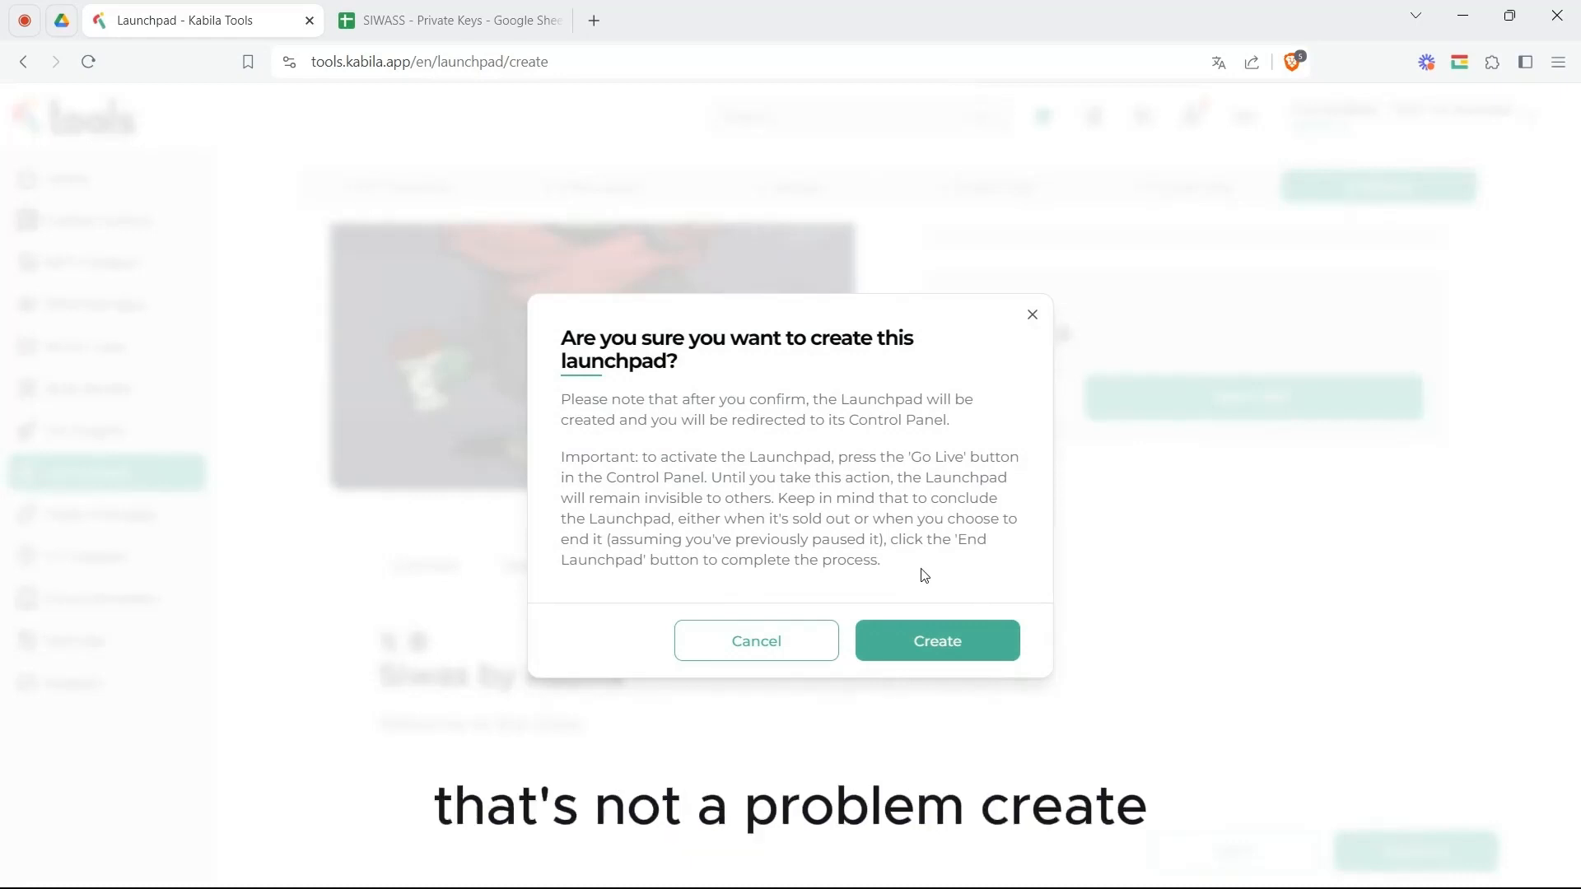
pyautogui.click(946, 648)
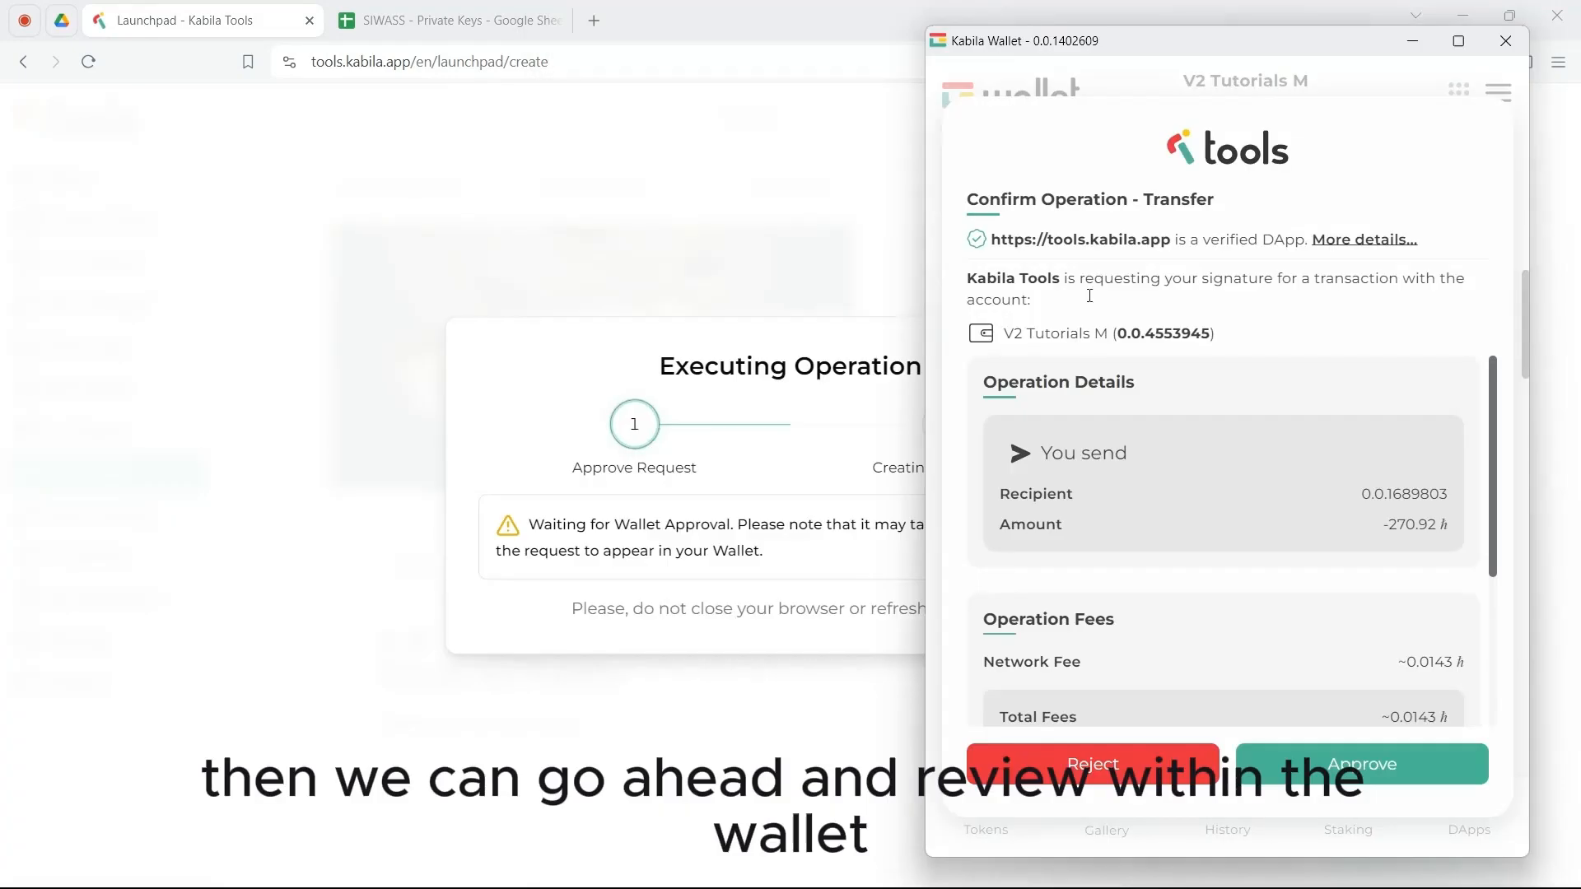
# Review the transfer request in Kabila Wallet, approve it and dismiss the operation status
pyautogui.scroll(-3, 1151, 525)
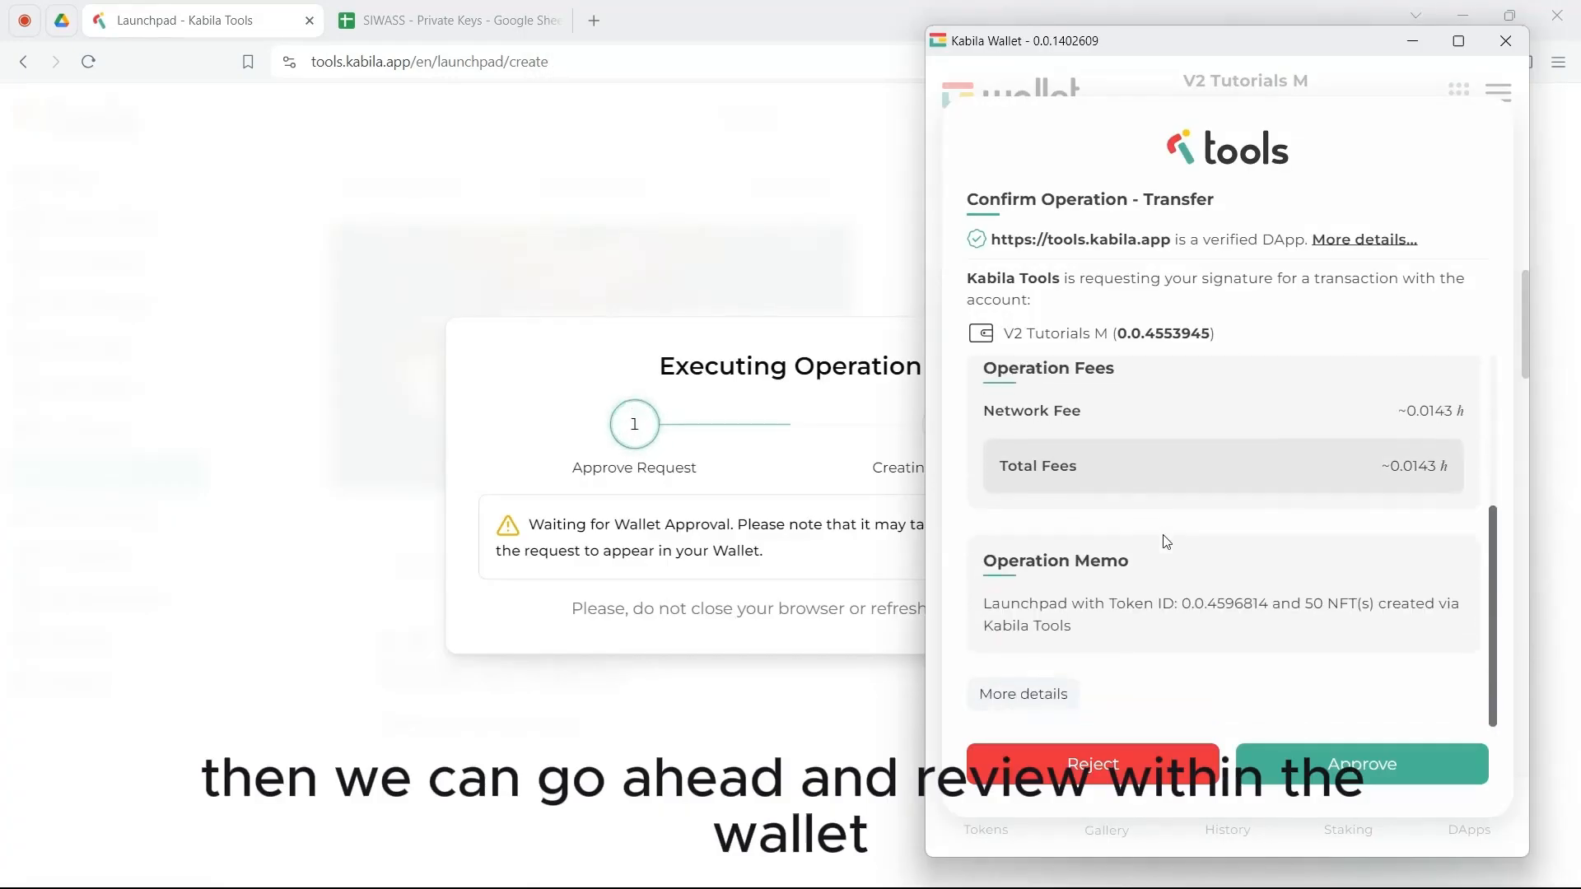
pyautogui.click(1351, 765)
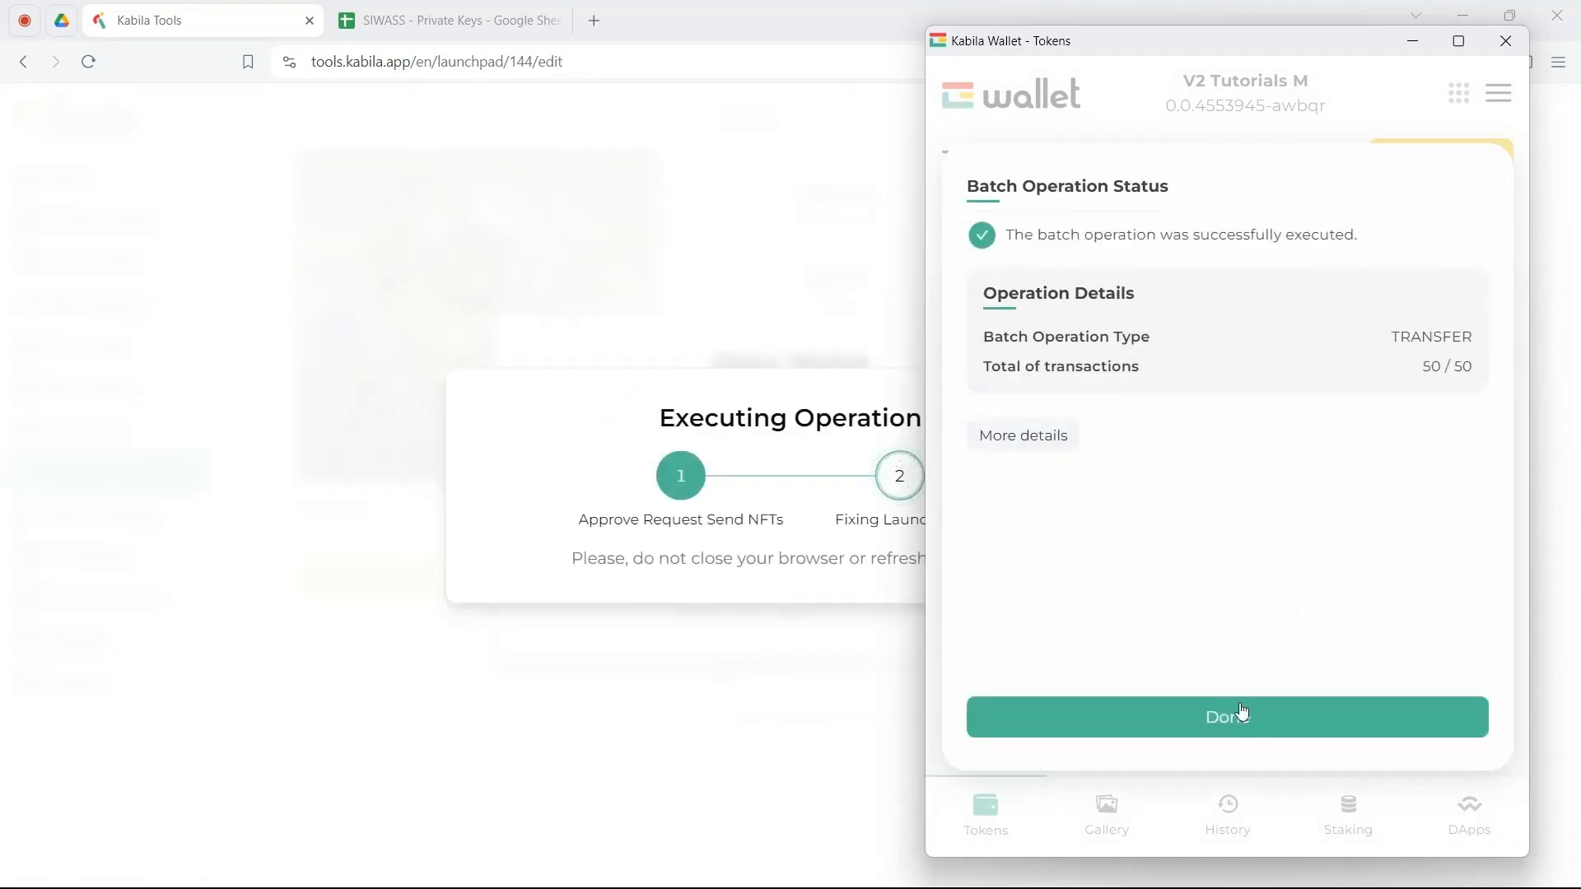
pyautogui.click(1249, 718)
pyautogui.click(602, 449)
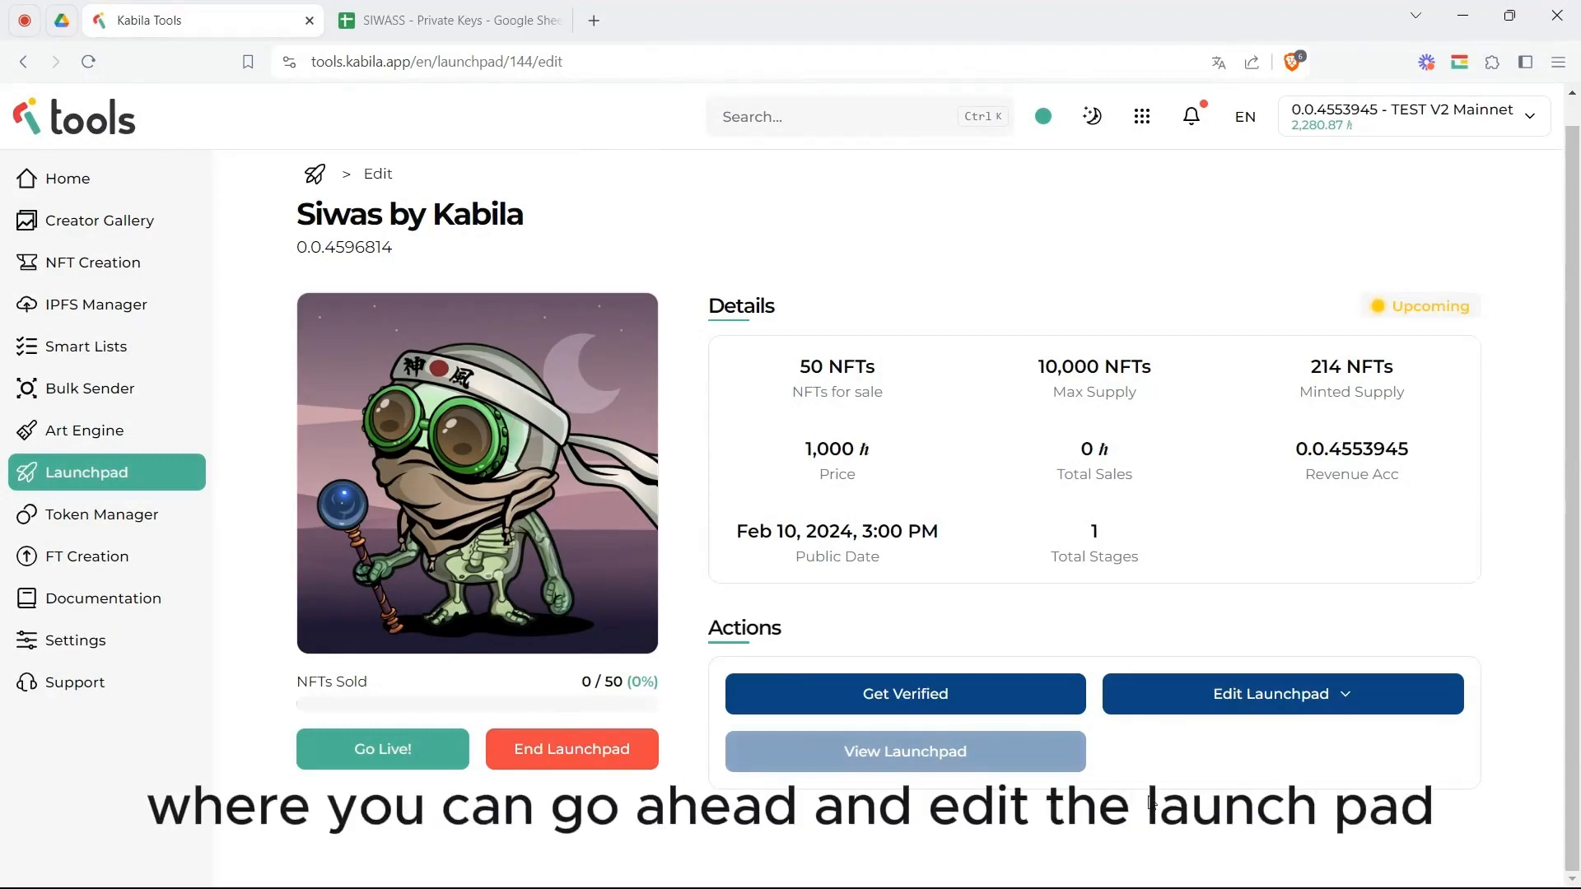
# Examine the launchpad's editable sections and the Get Verified requirements in its control panel without changing anything
pyautogui.click(1375, 708)
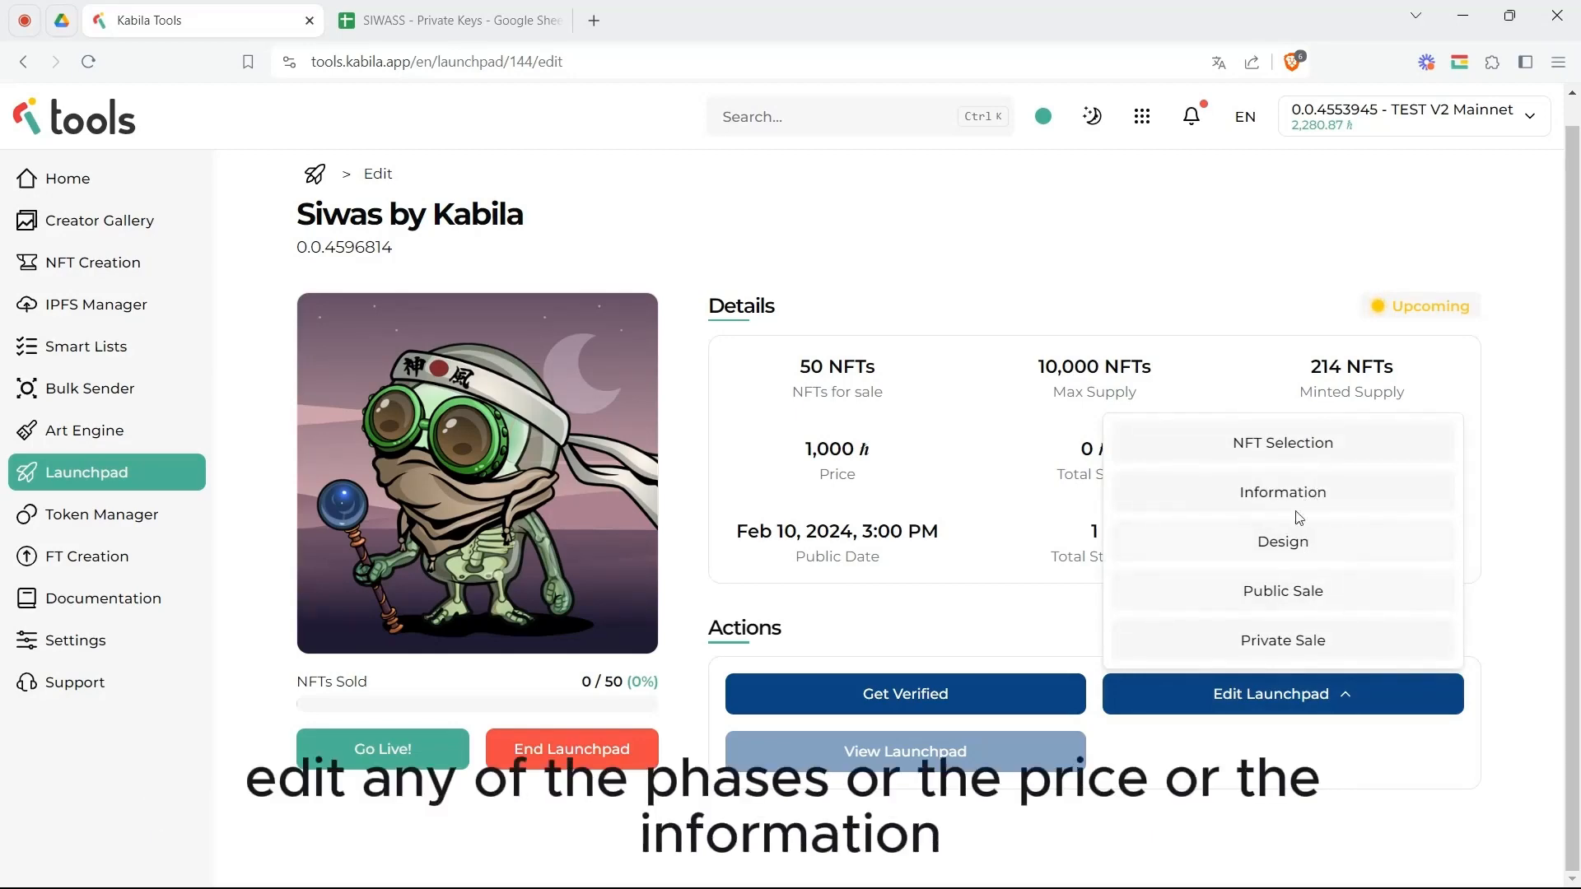
pyautogui.click(1507, 517)
pyautogui.click(928, 702)
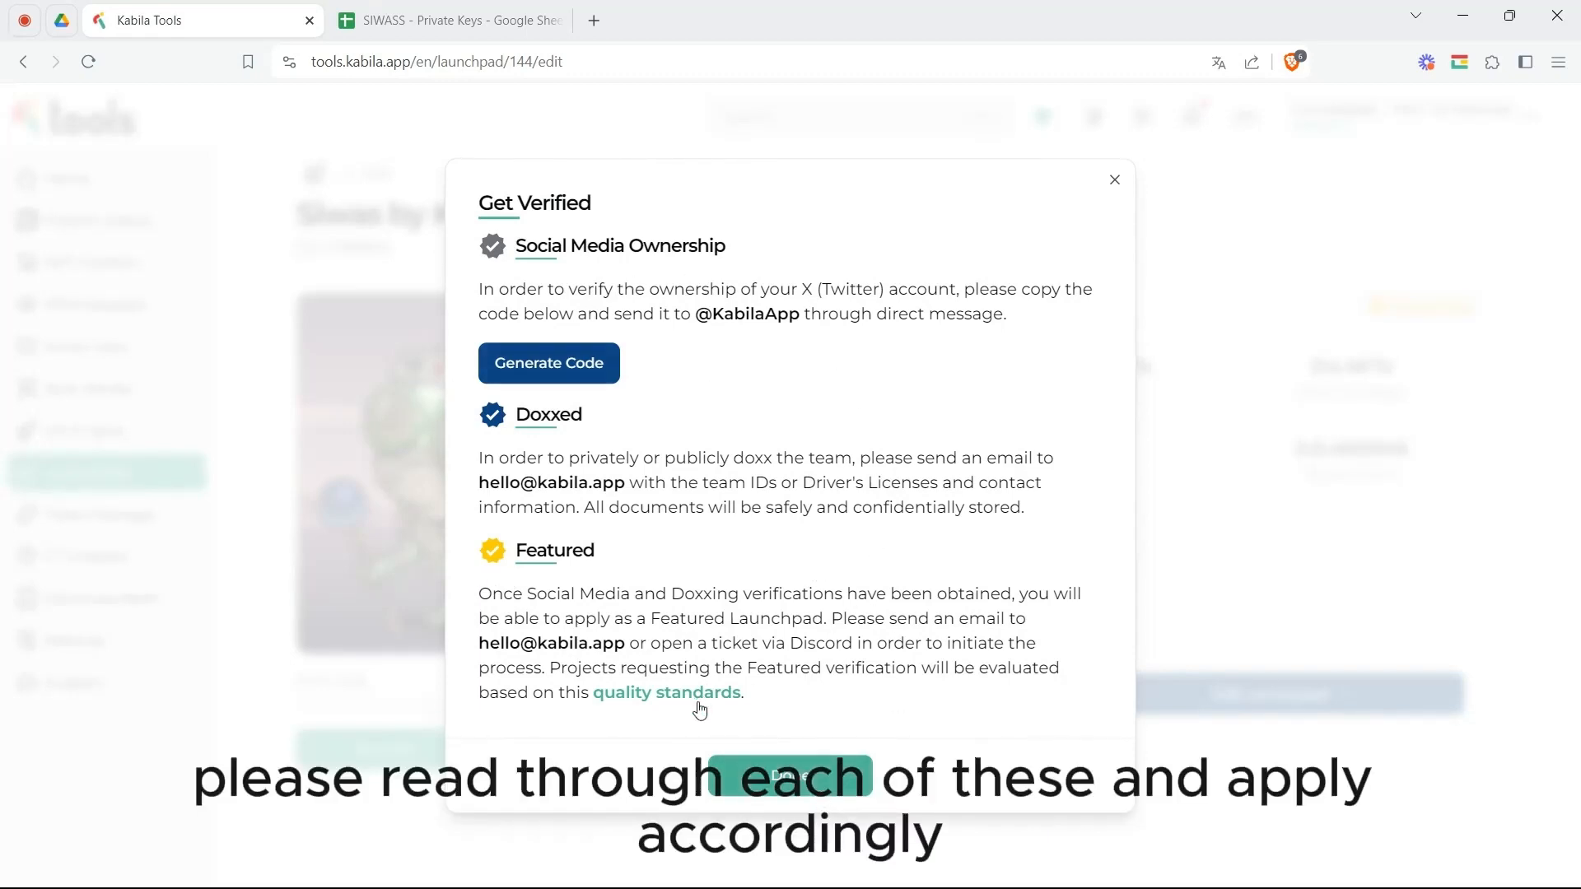
pyautogui.click(803, 777)
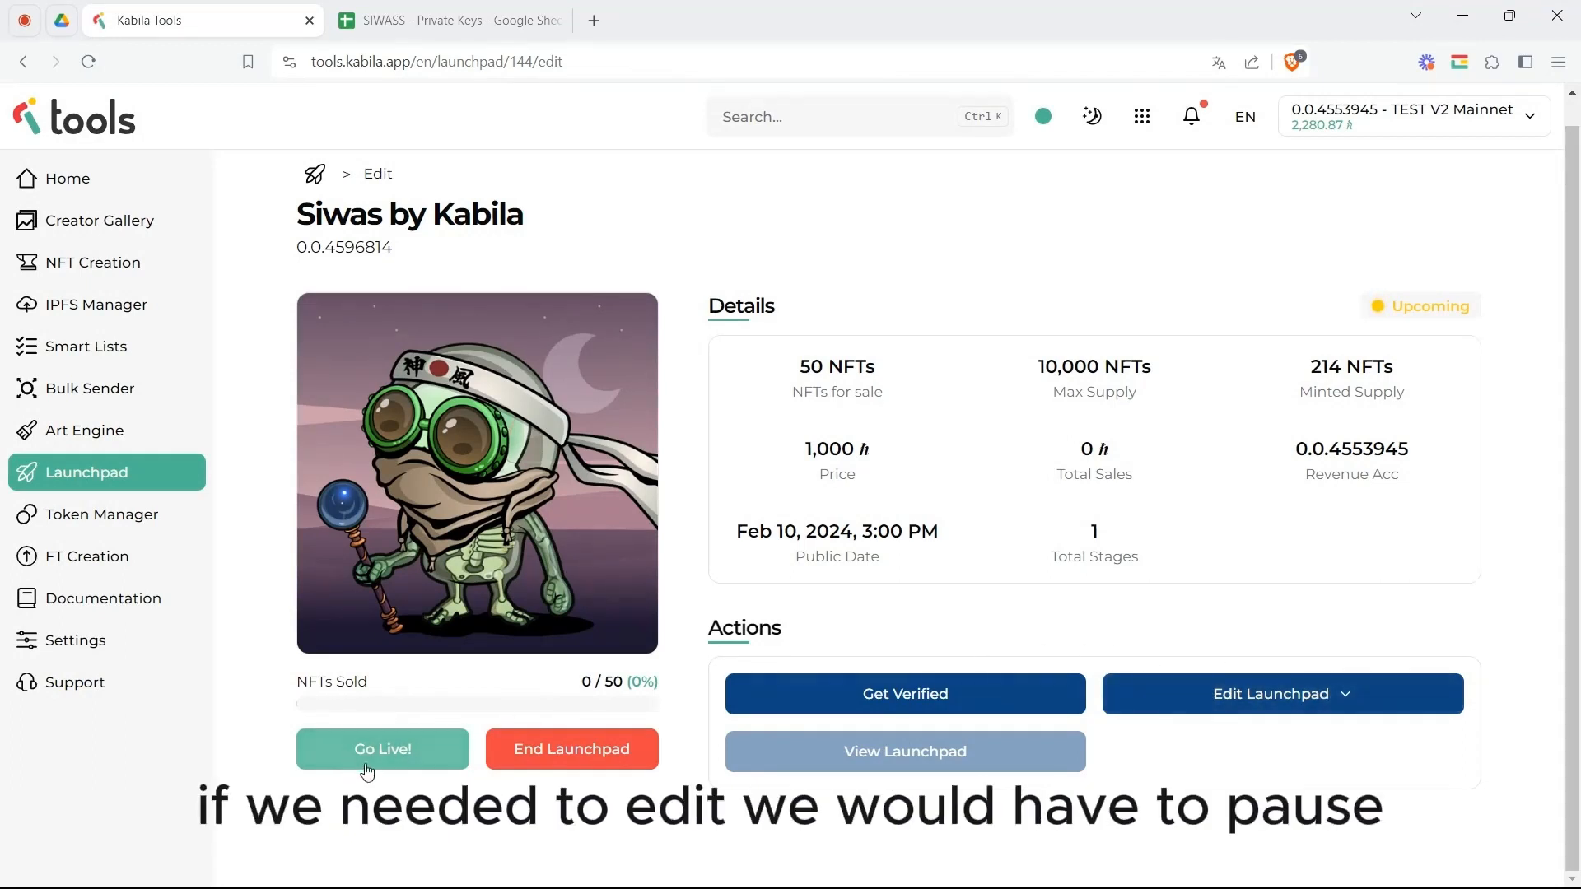
# Make the Siwas by Kabila launchpad go live and confirm its activation
pyautogui.click(388, 753)
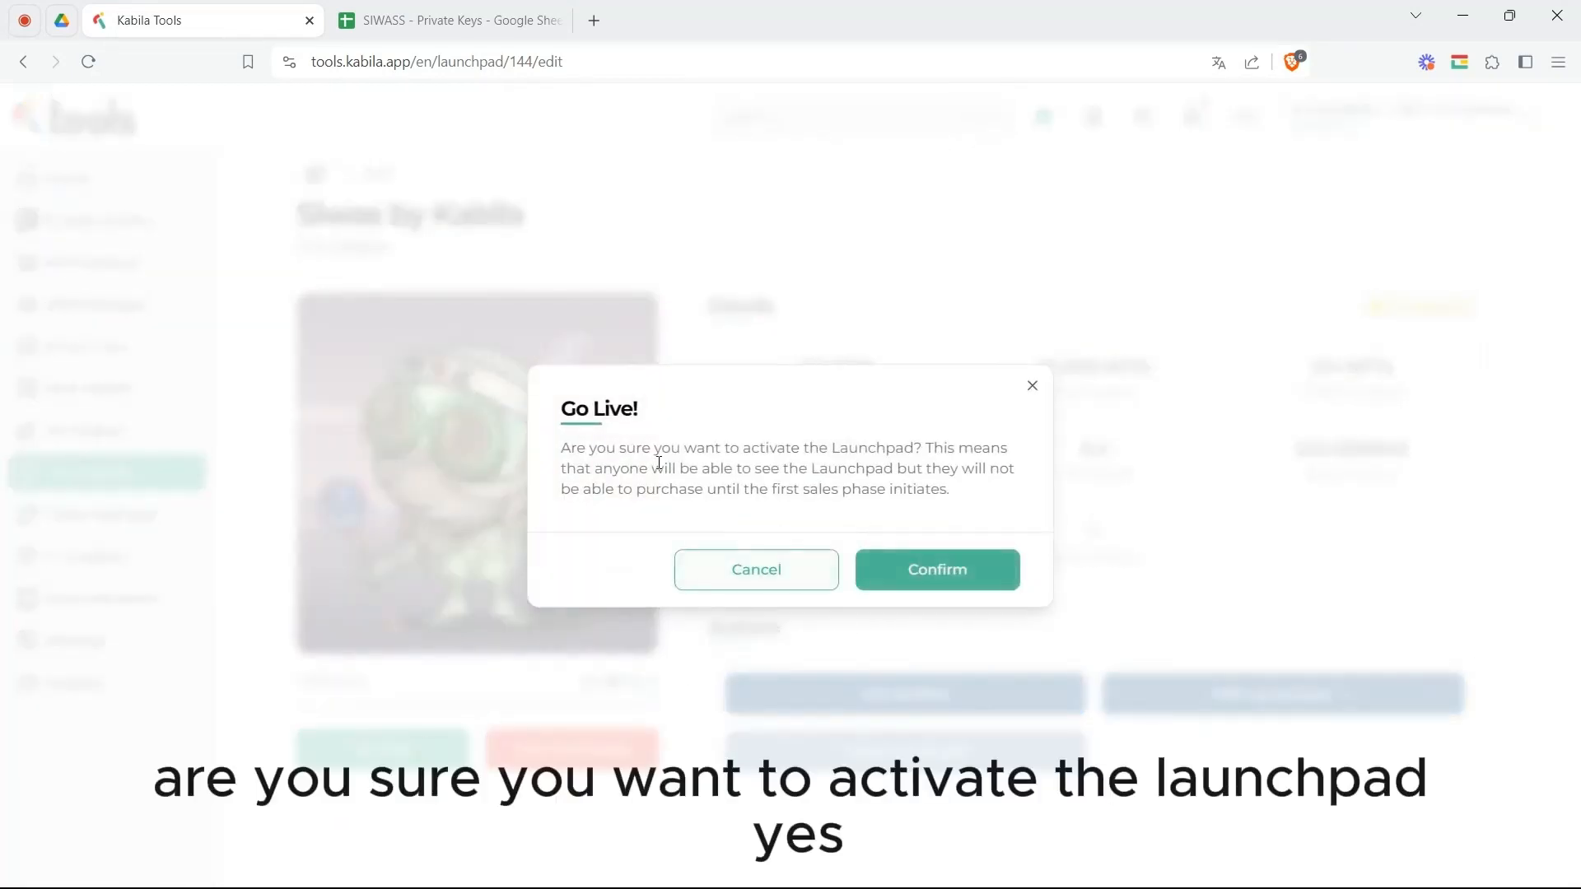
pyautogui.click(943, 580)
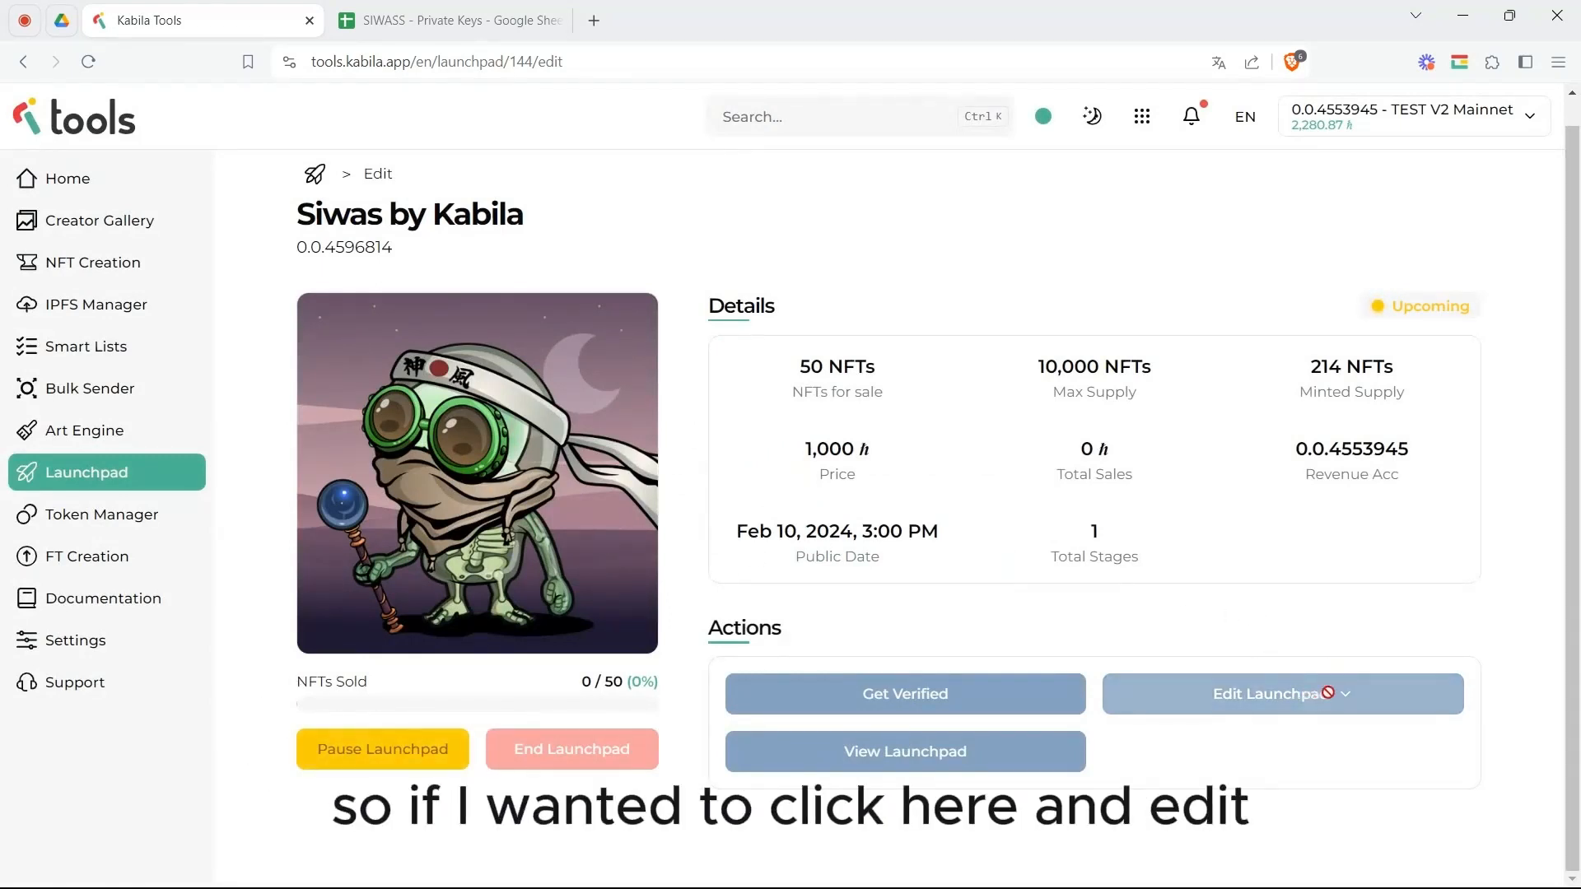
# Pause the launchpad, confirm the pause and open its list of editable sections
pyautogui.click(383, 751)
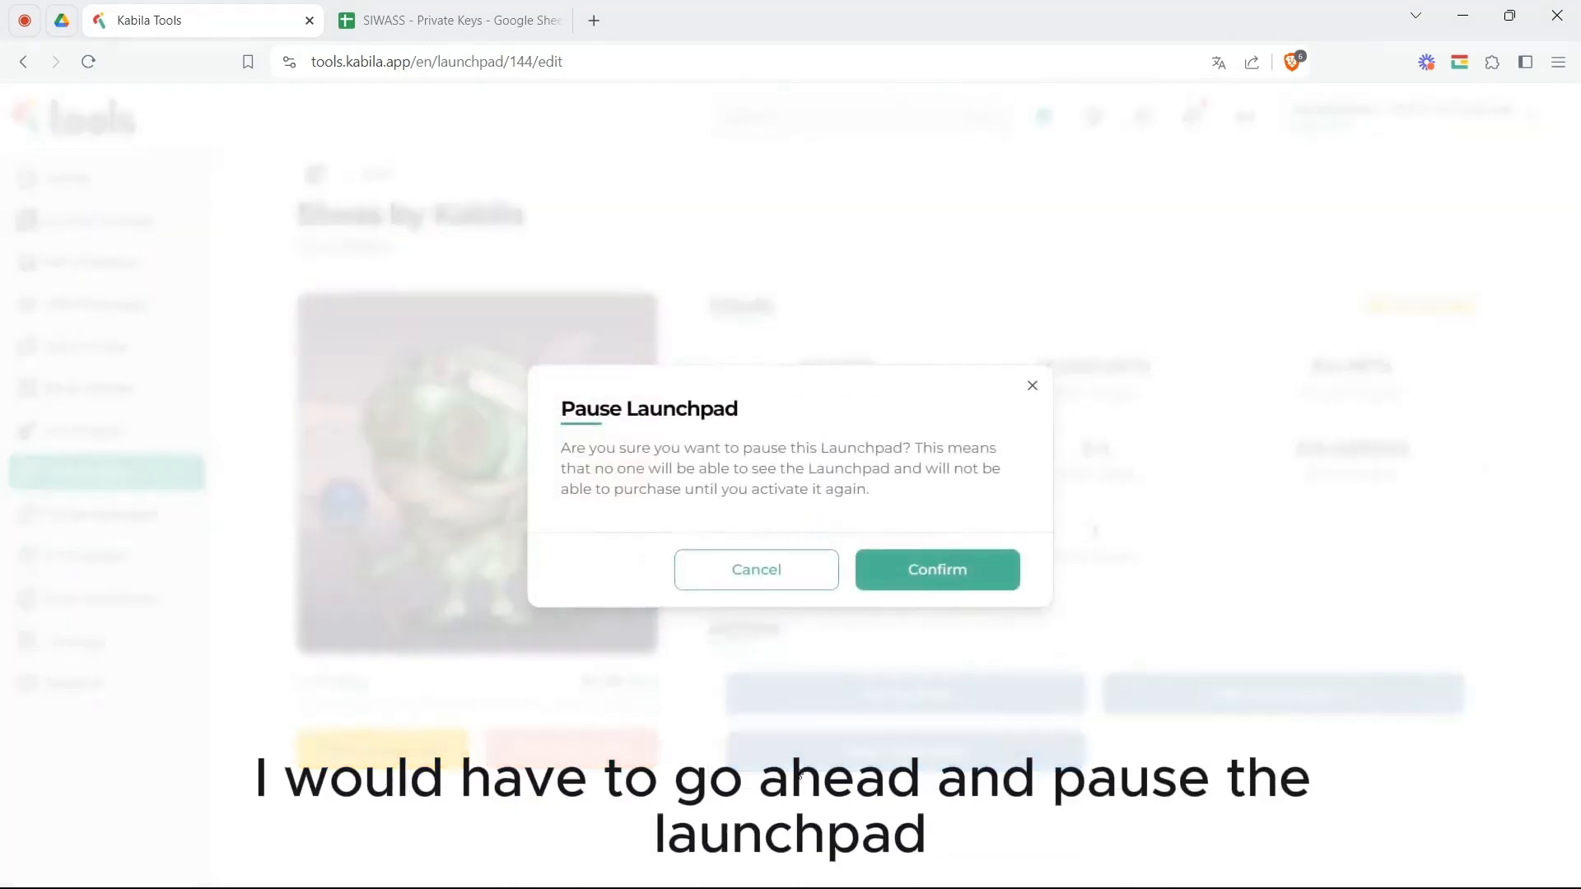
pyautogui.click(940, 579)
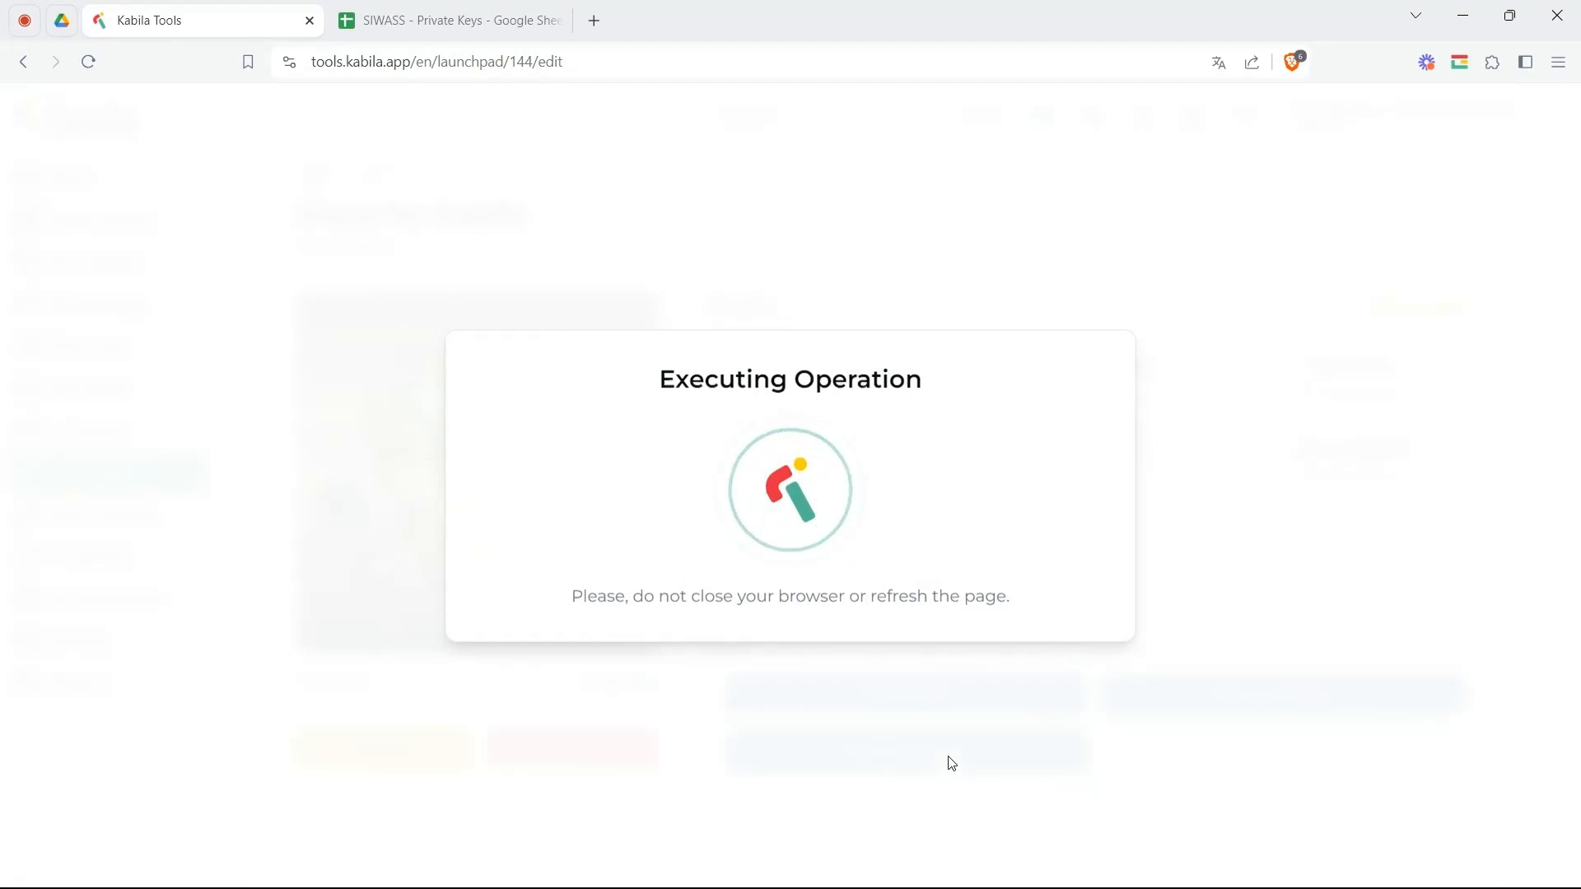
pyautogui.click(1276, 698)
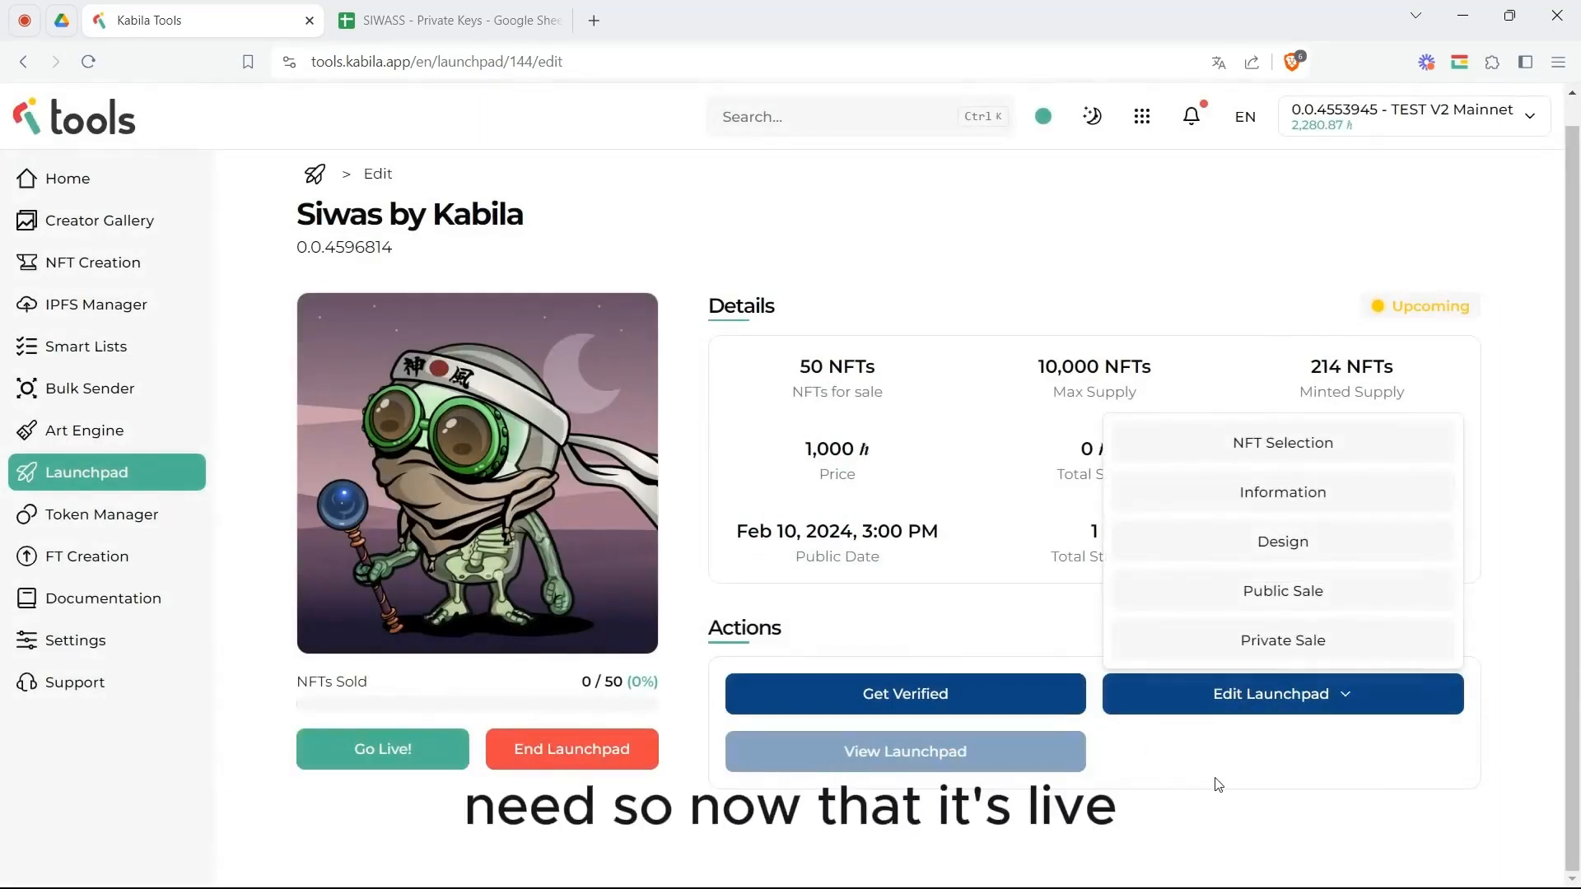
pyautogui.click(1216, 783)
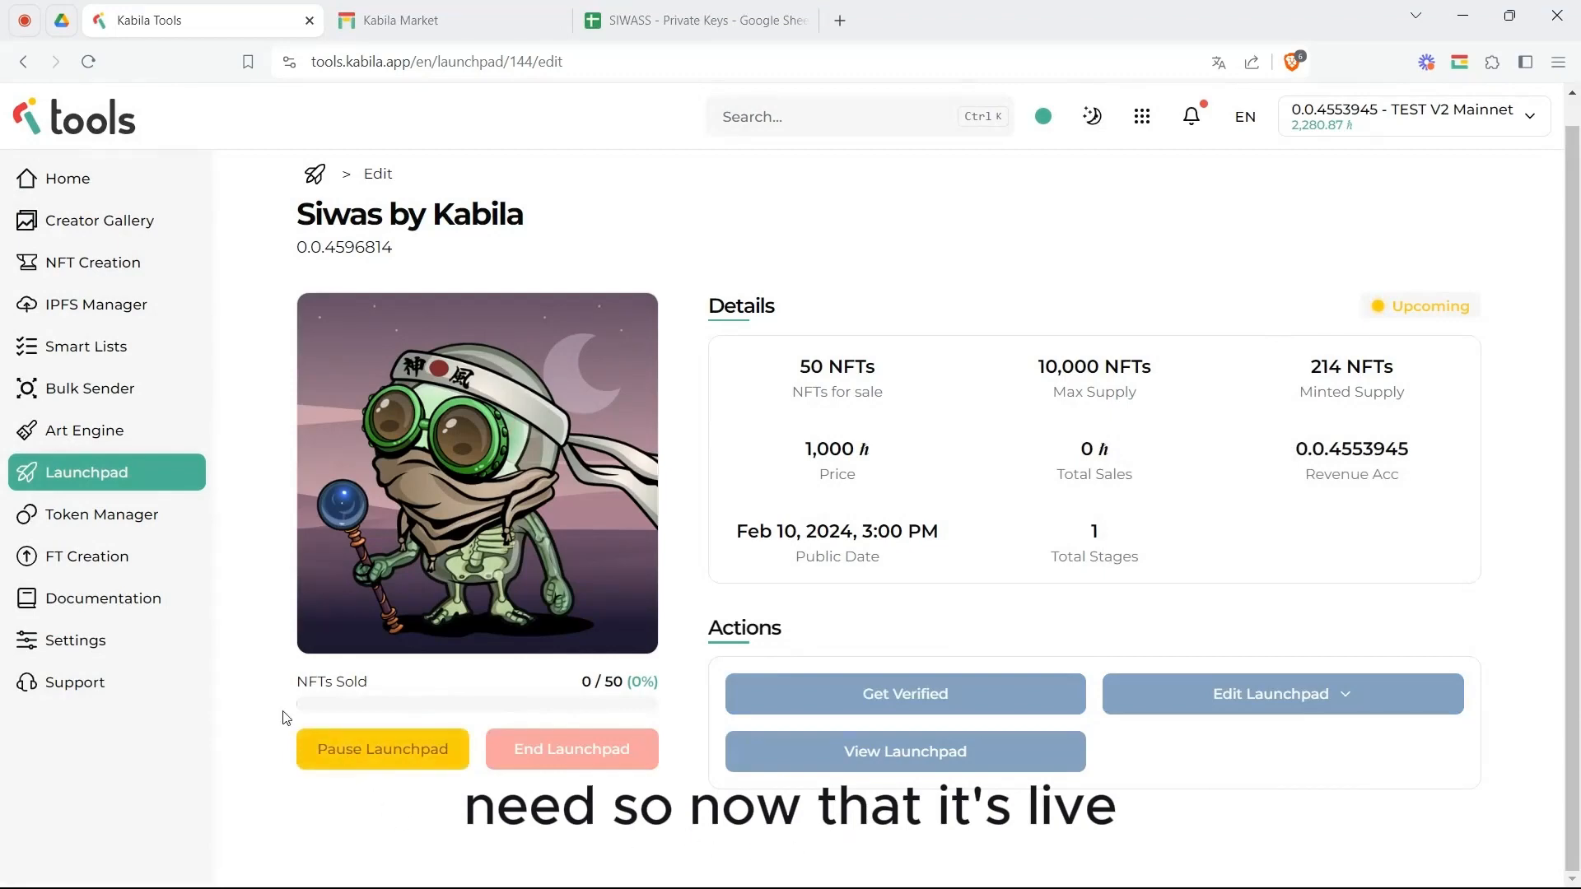
# Switch to Kabila Market and open the Siwas by Kabila page from the upcoming launchpads
pyautogui.click(462, 31)
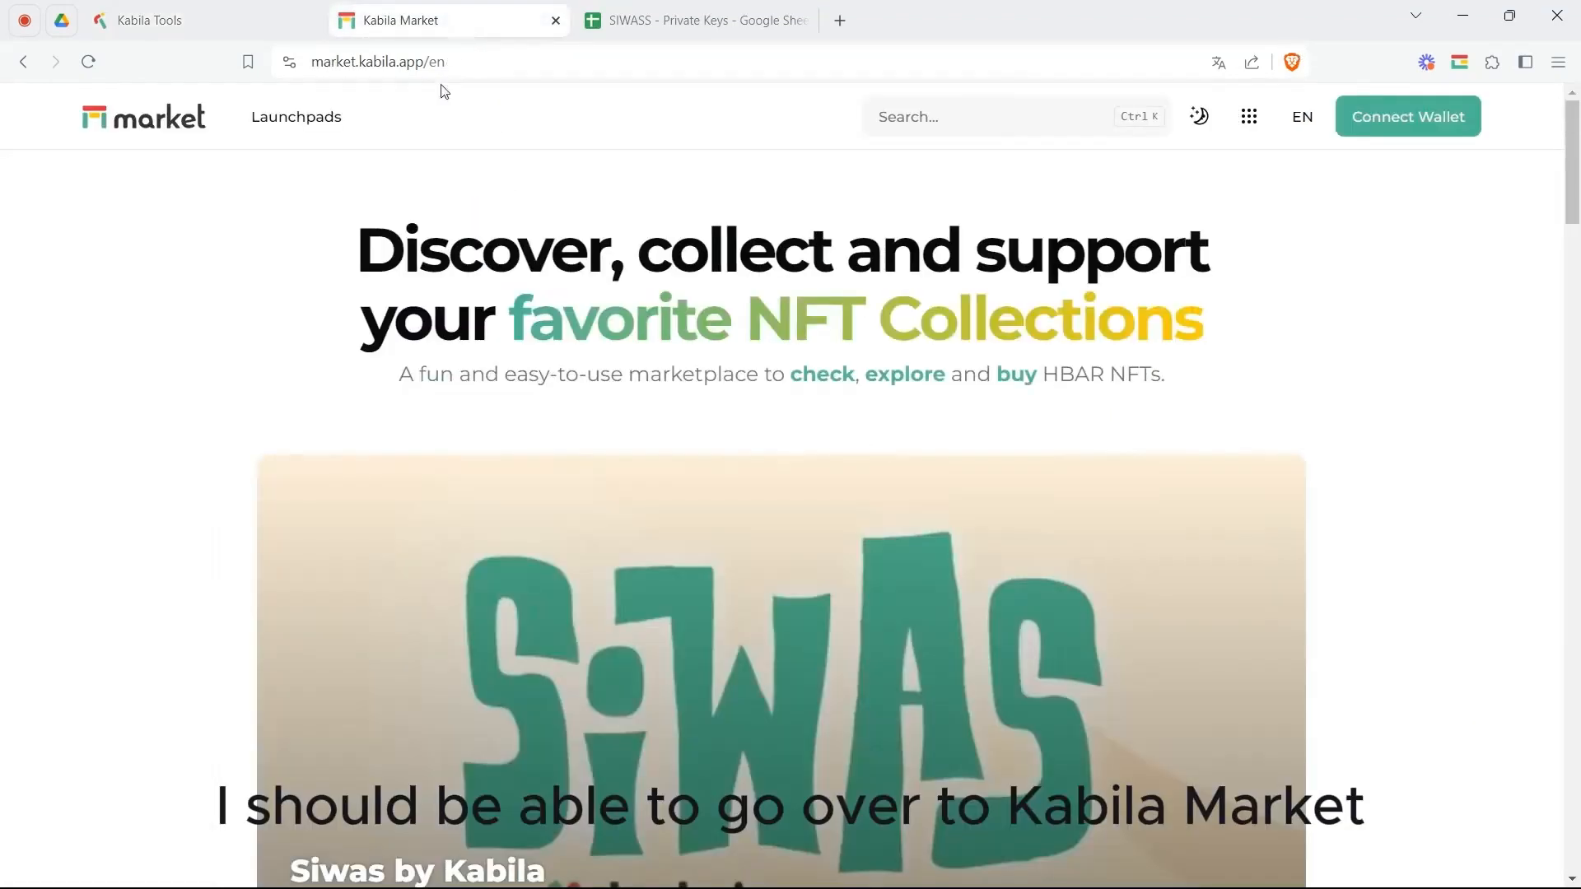
pyautogui.click(310, 116)
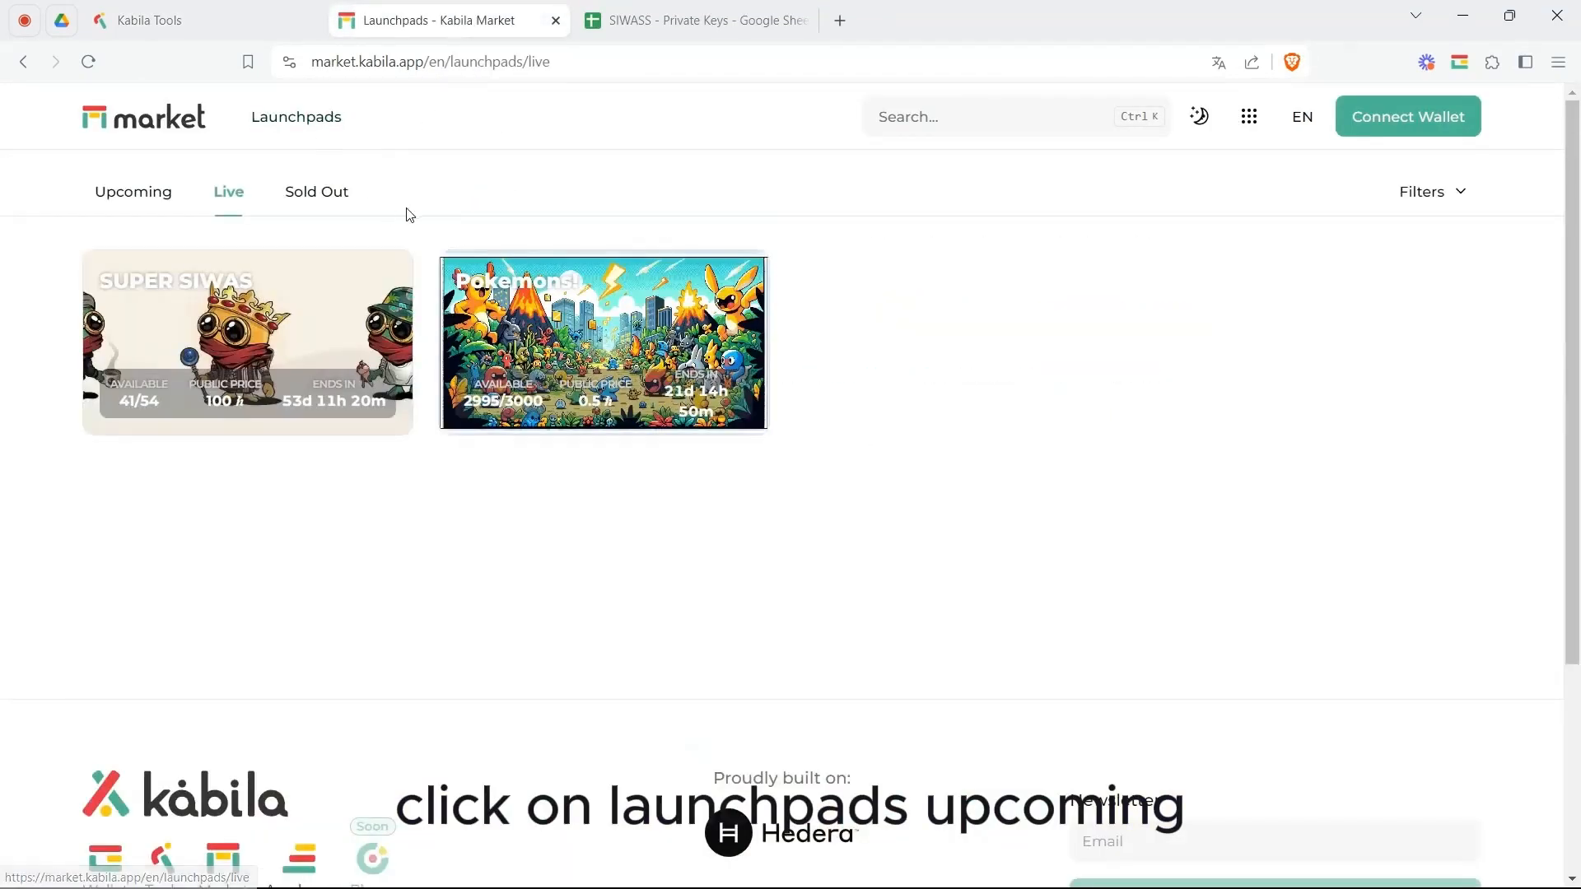
pyautogui.click(124, 212)
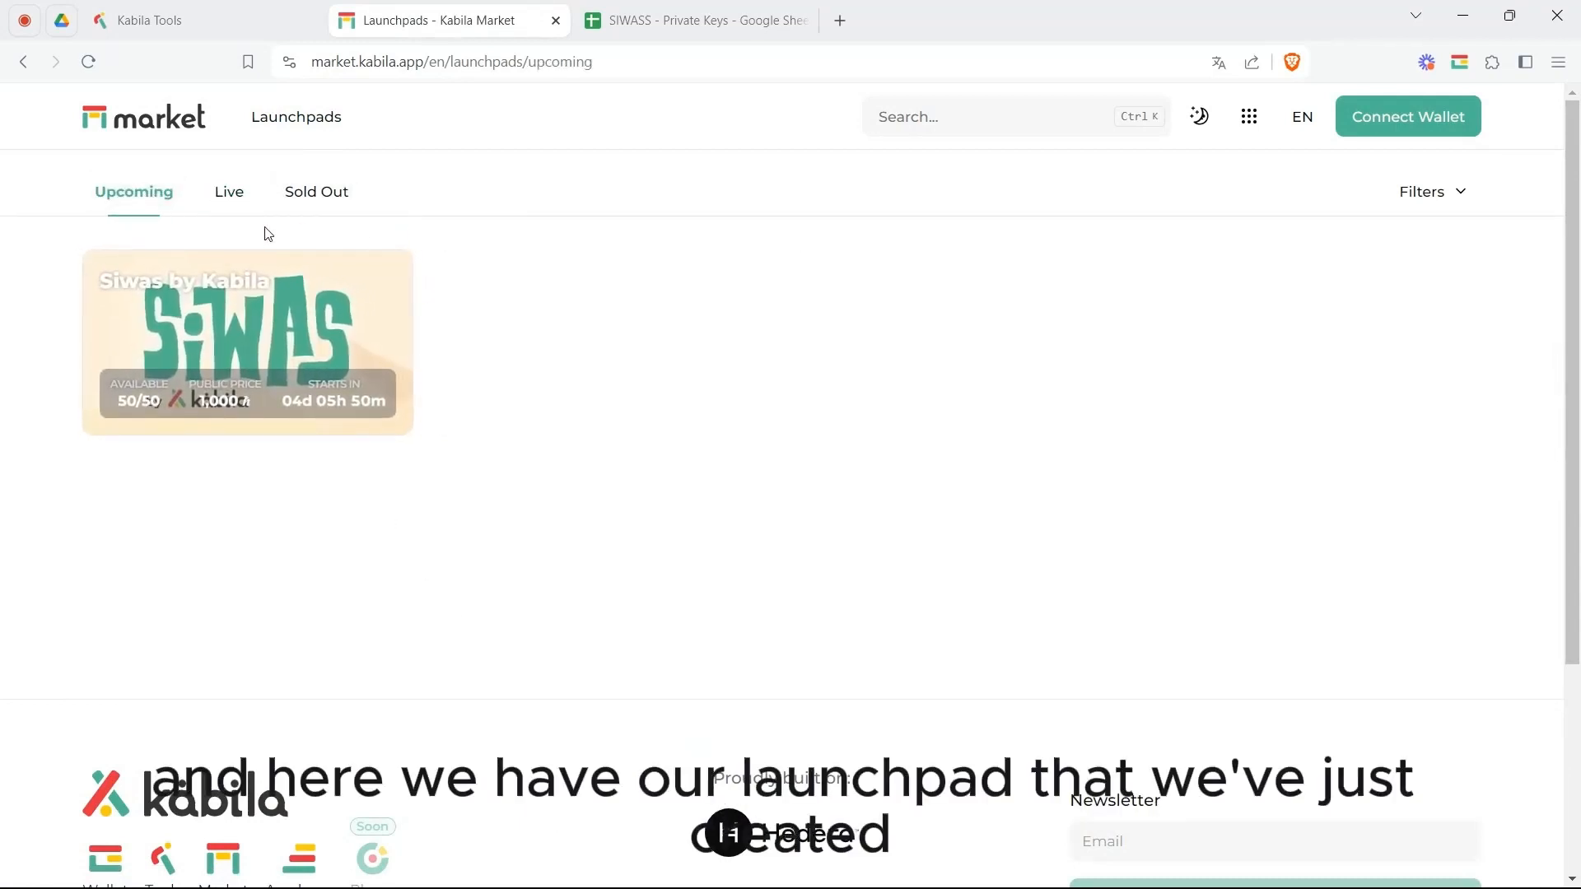
pyautogui.click(354, 338)
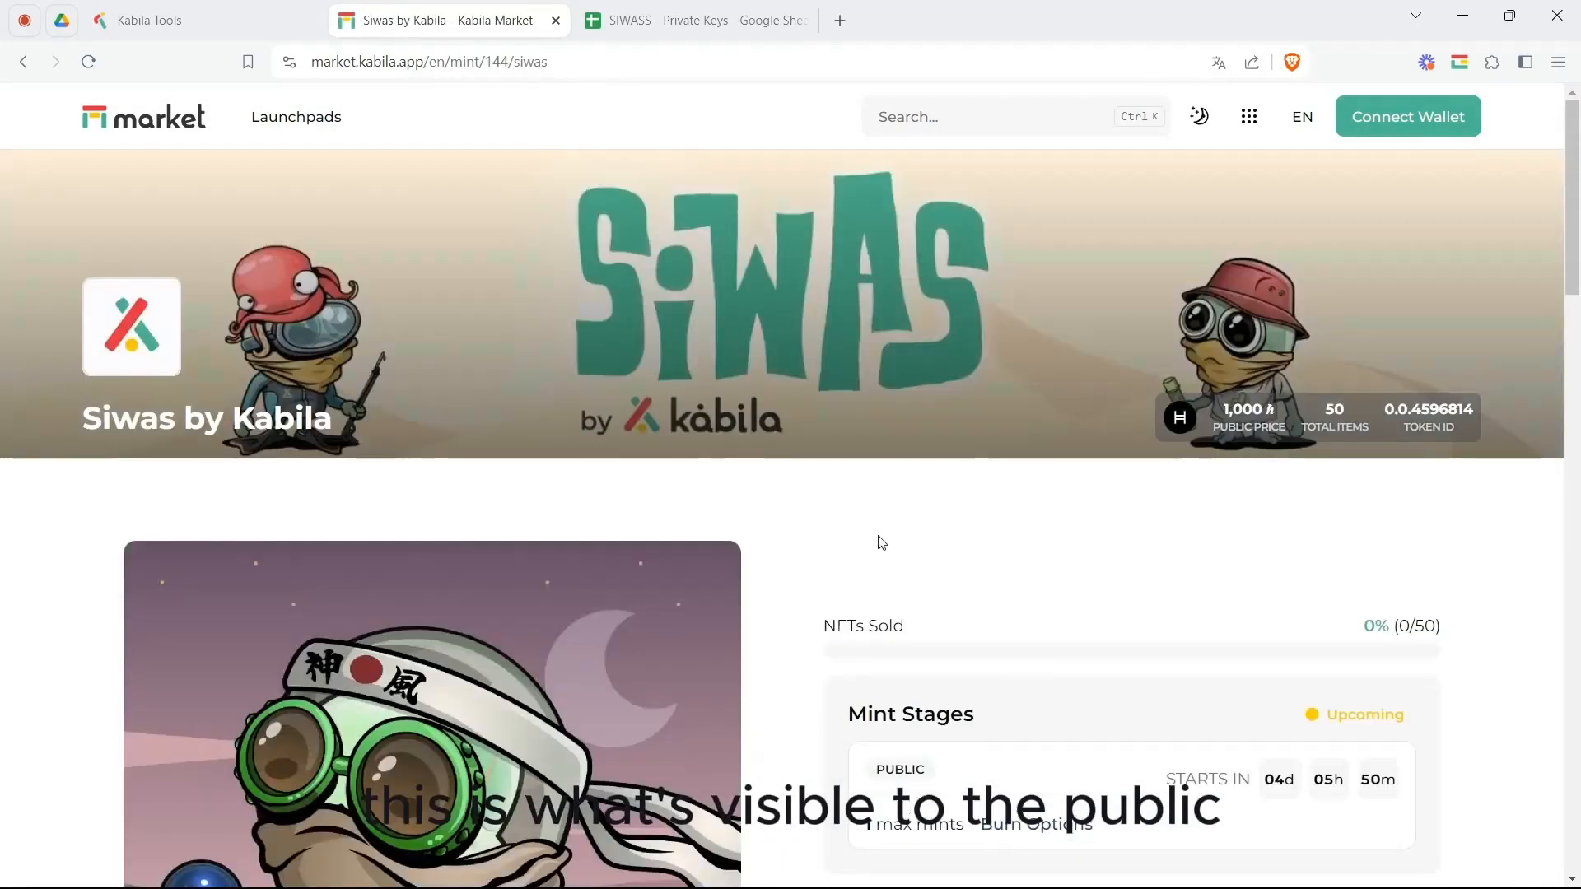
# Examine the public launchpad page's mint stages, price, overview, team and collection details
pyautogui.scroll(-5, 953, 562)
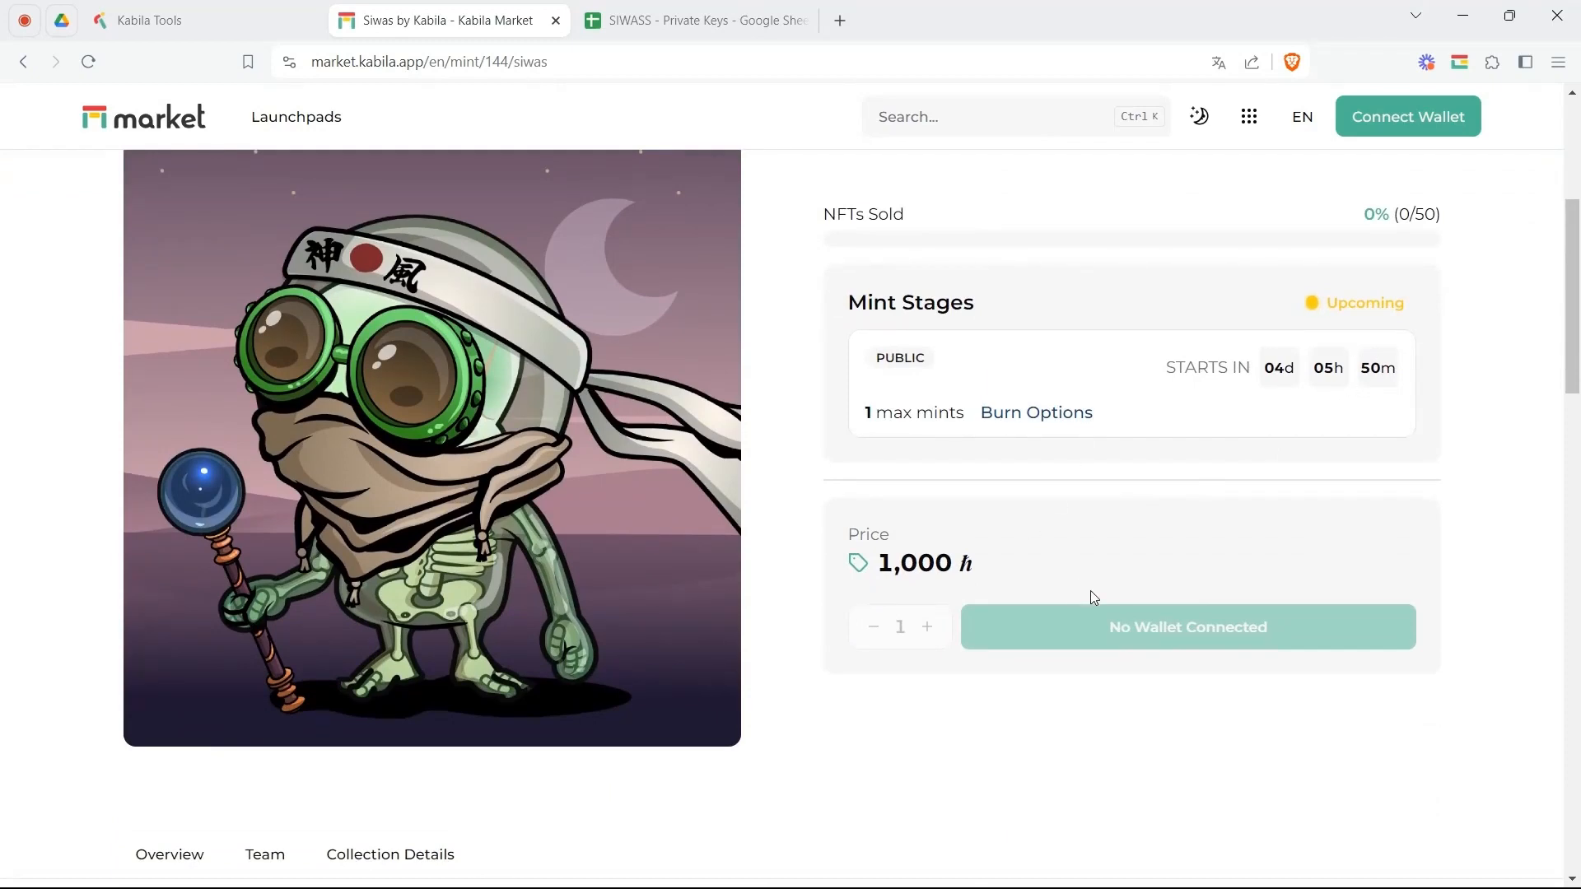
pyautogui.scroll(3, 1091, 590)
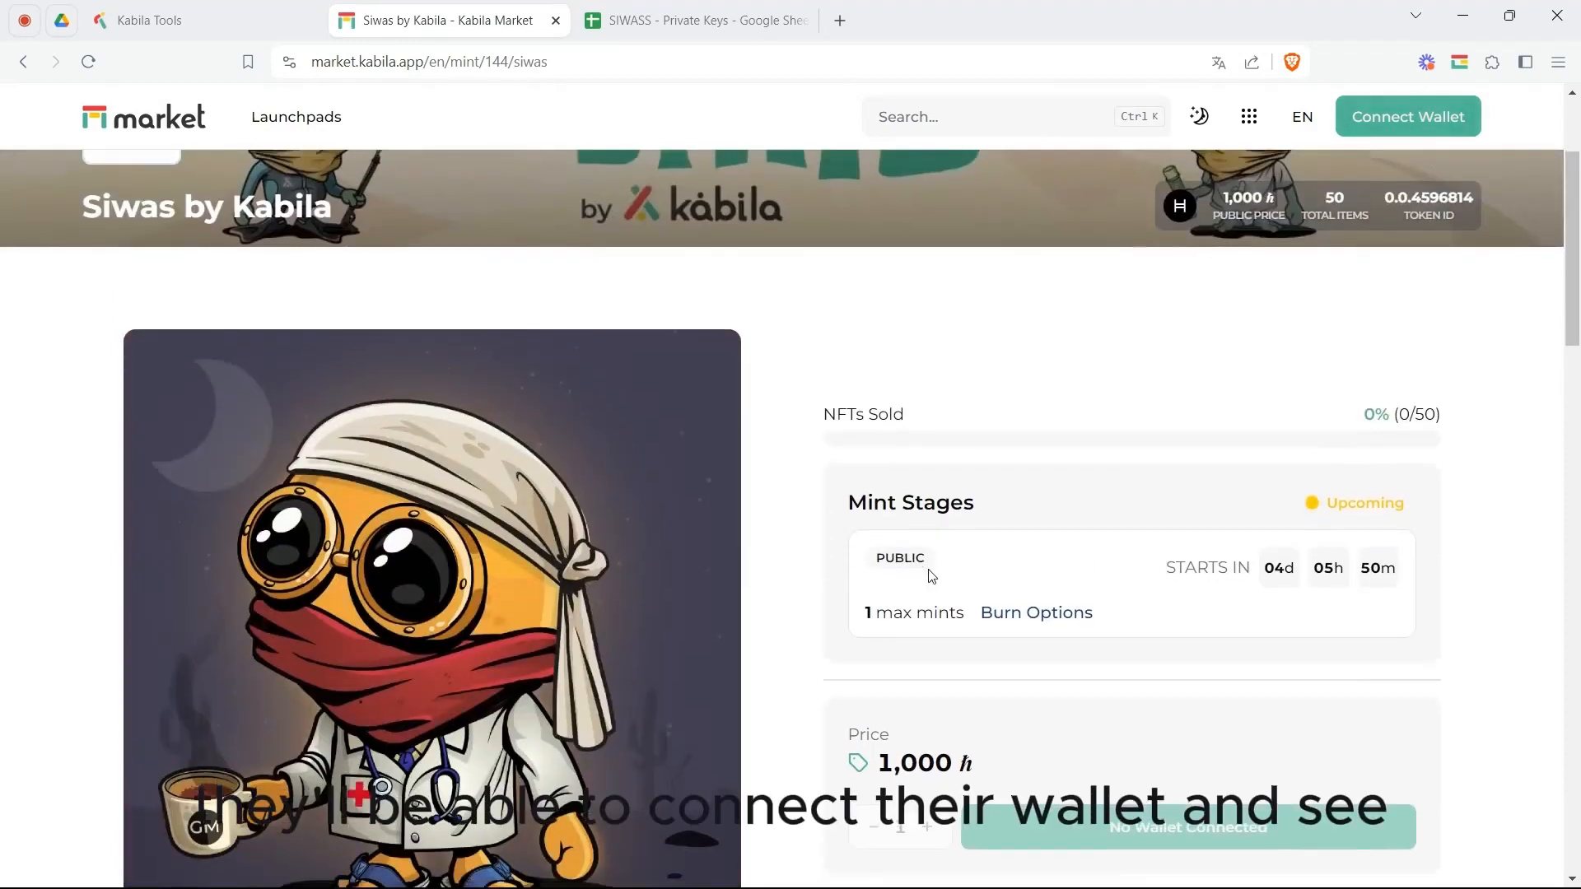
pyautogui.scroll(-3, 947, 676)
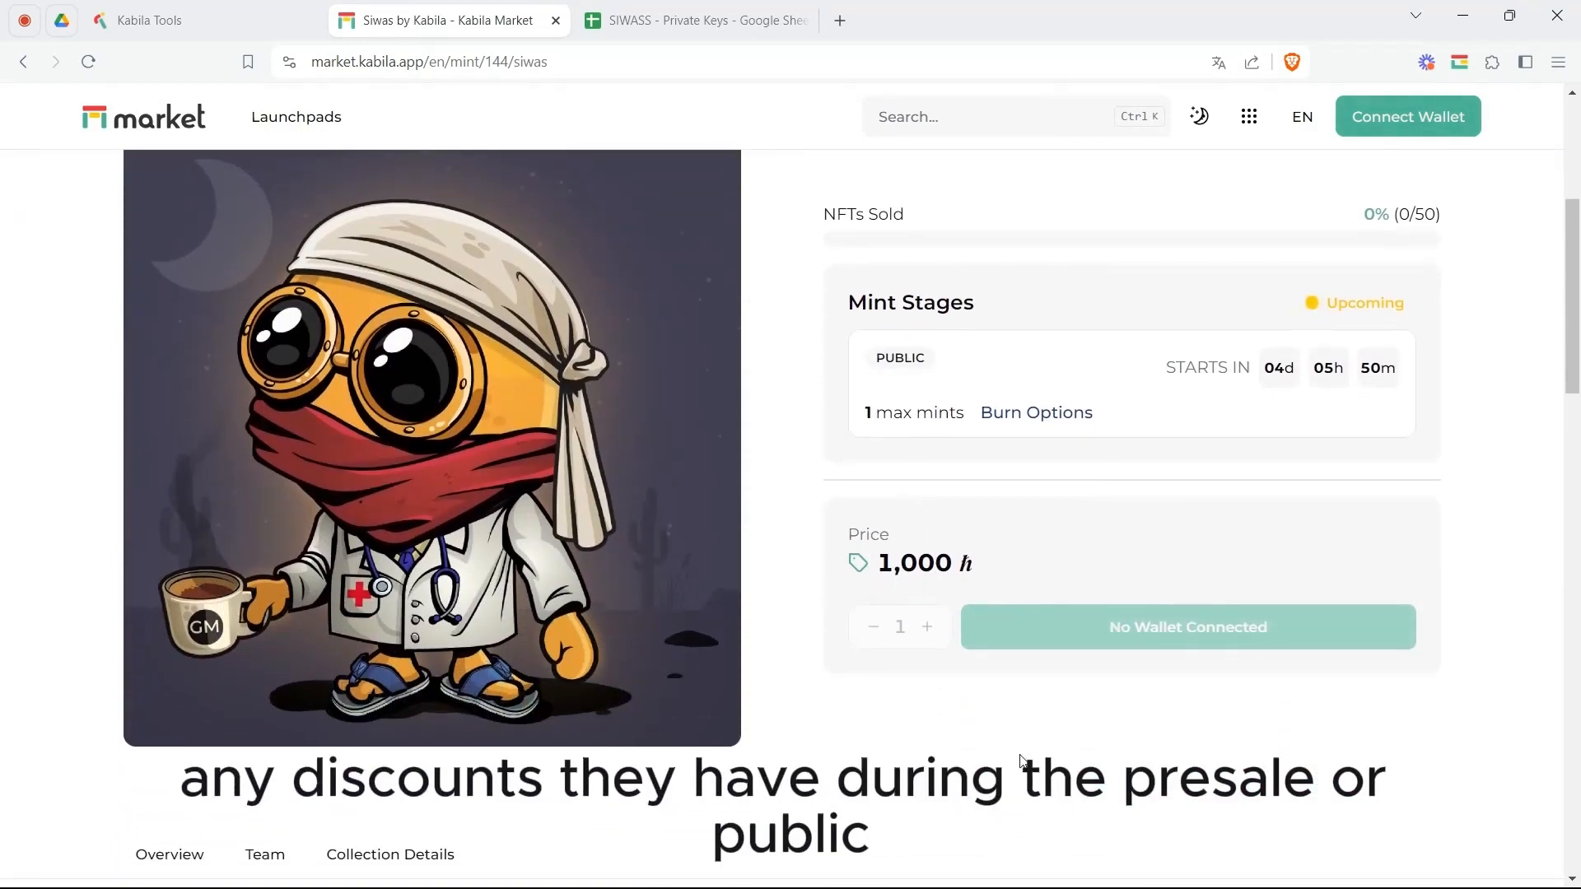
pyautogui.scroll(-7, 1021, 759)
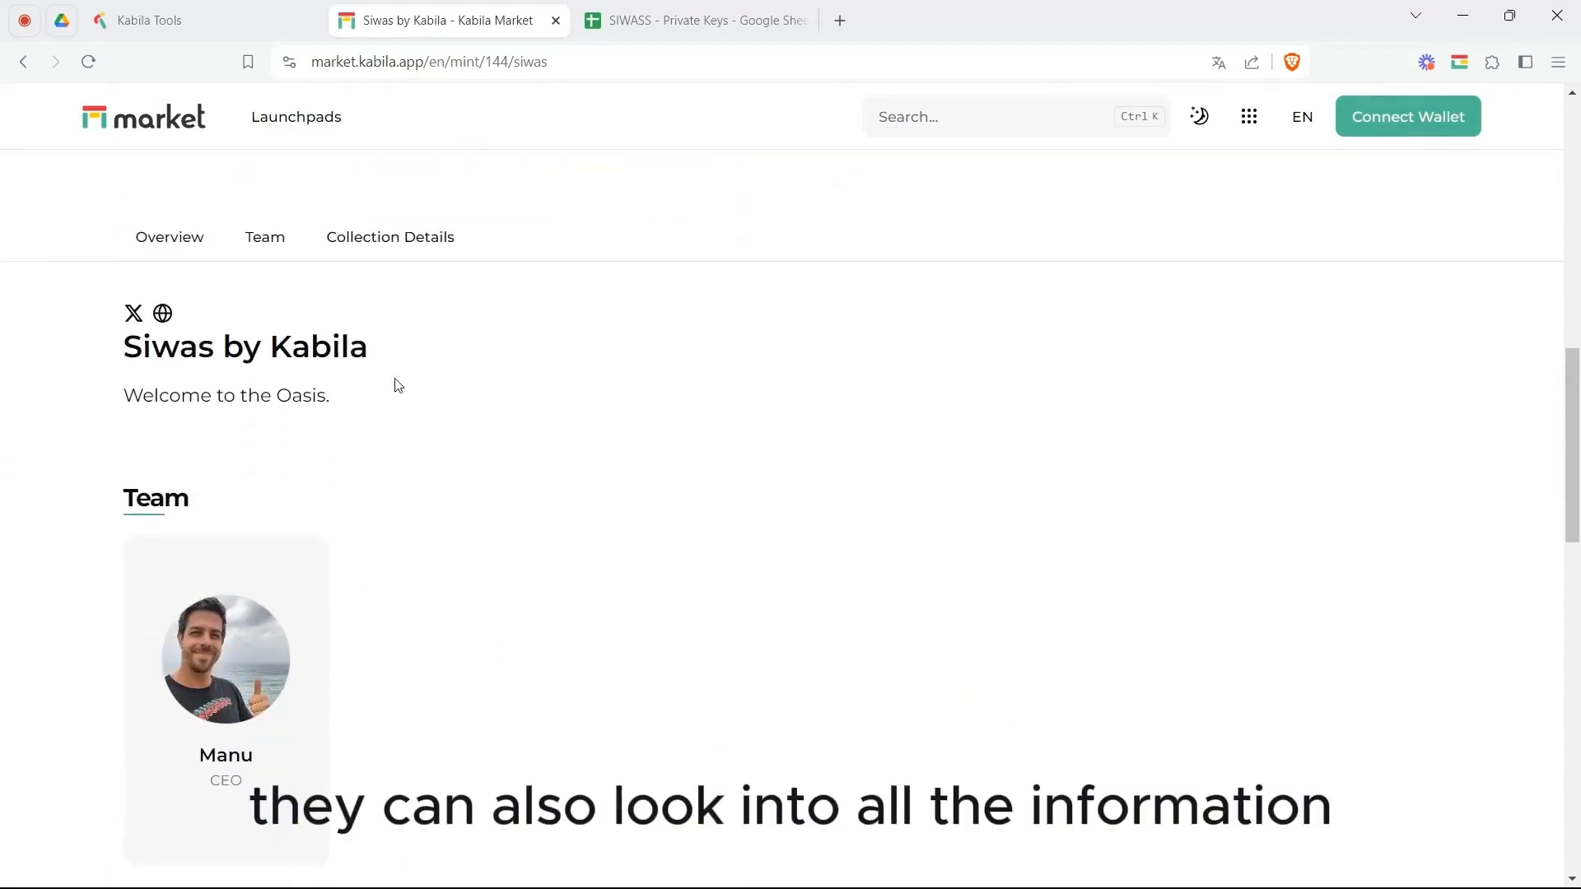
pyautogui.click(279, 247)
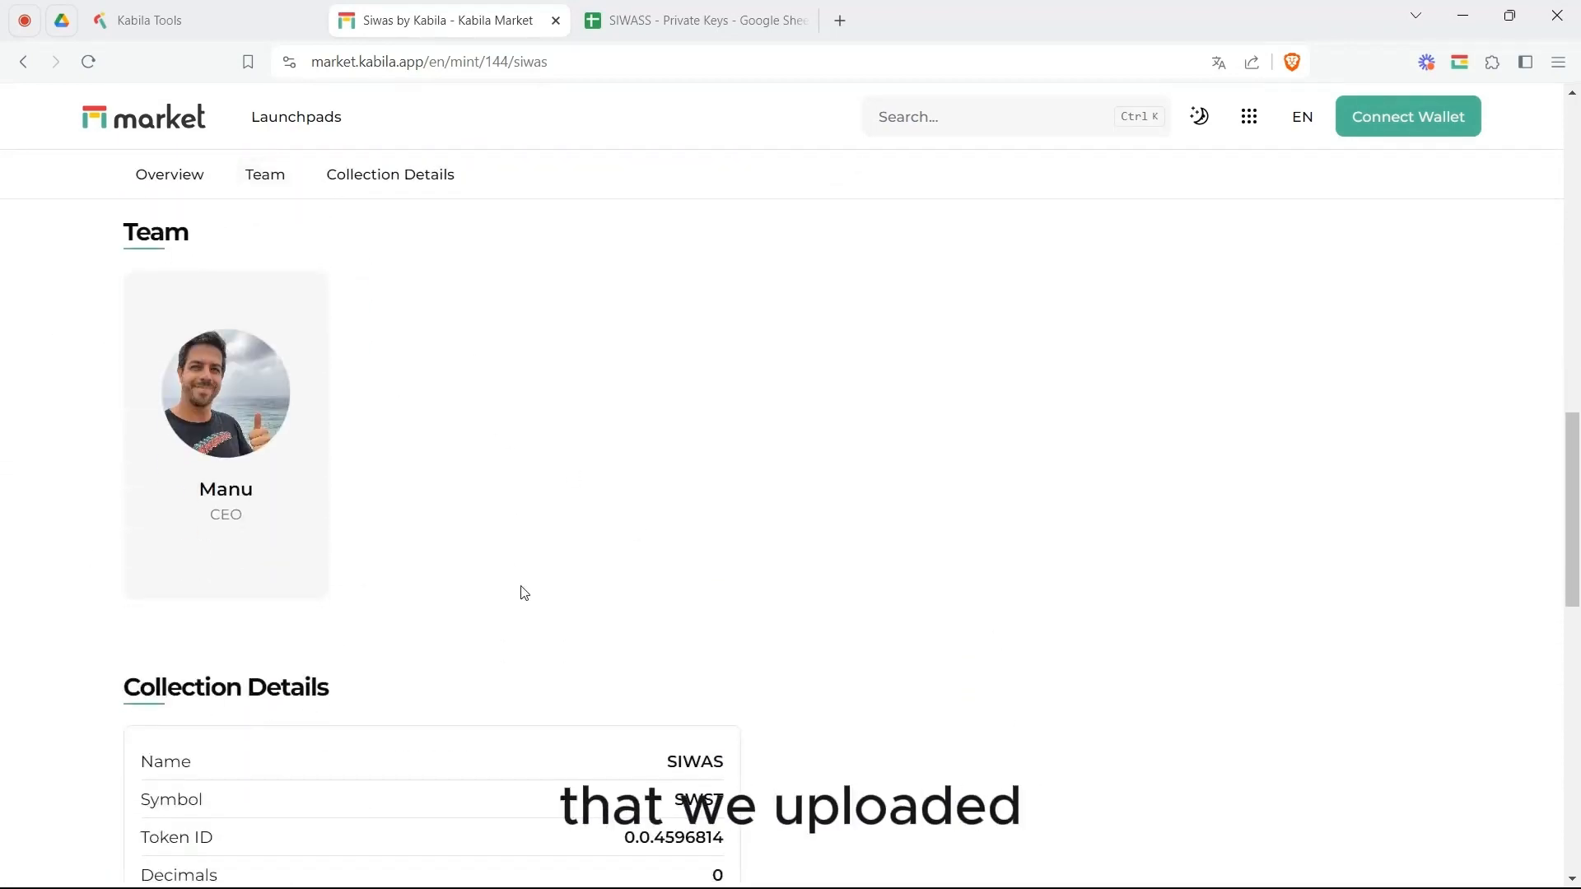
pyautogui.scroll(-10, 527, 592)
pyautogui.scroll(20, 676, 609)
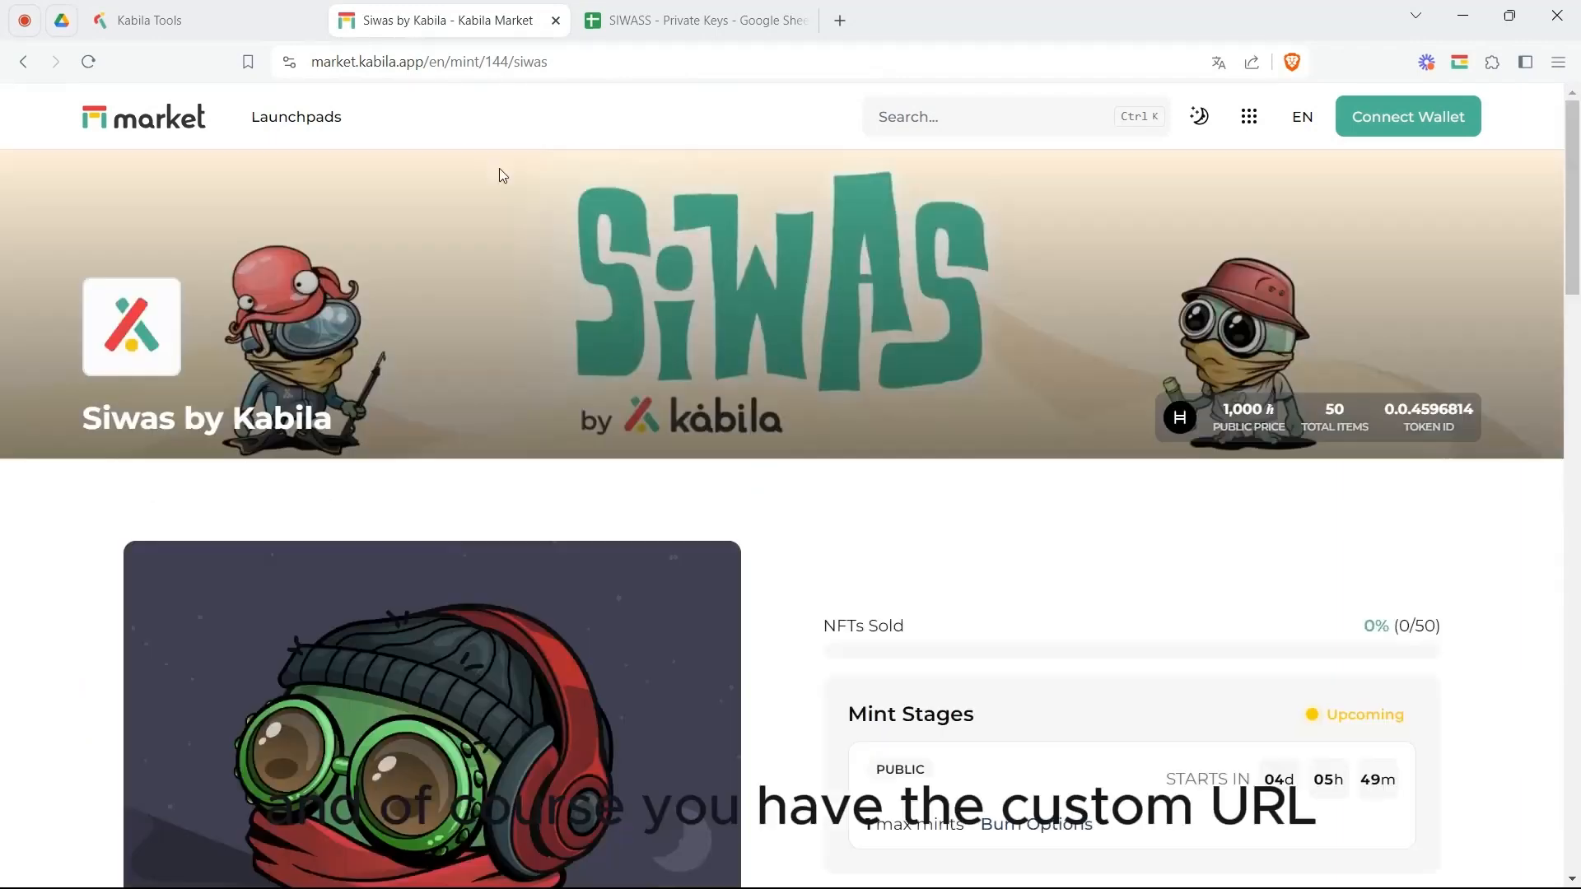
# Select the public launchpad page's custom URL for viewing, and return to the launchpad's control panel in Kabila Tools
pyautogui.click(348, 62)
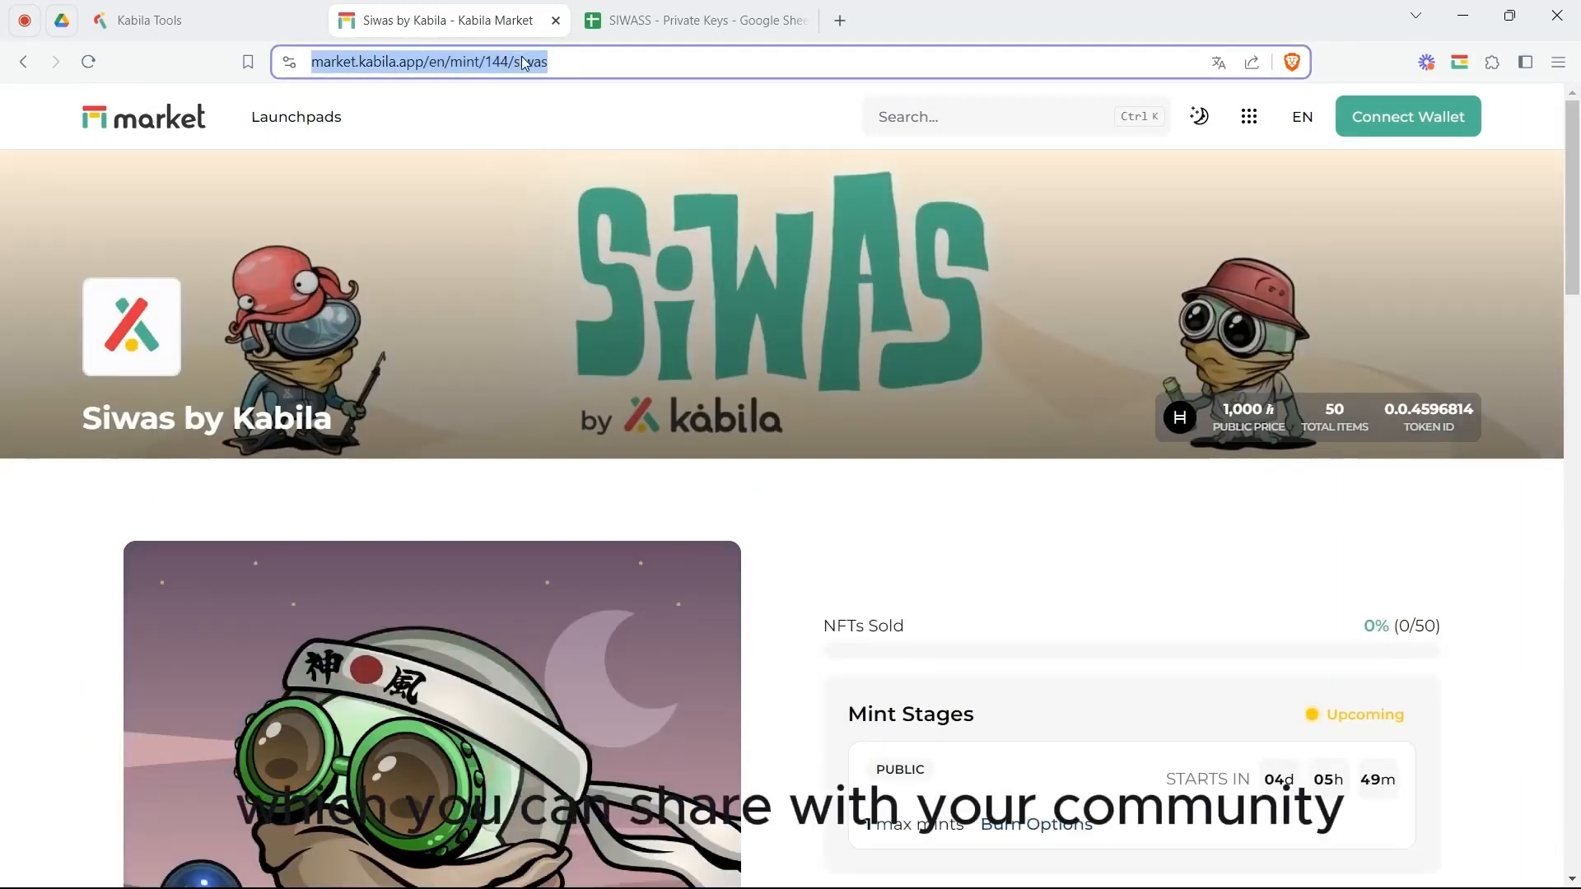
pyautogui.click(1015, 574)
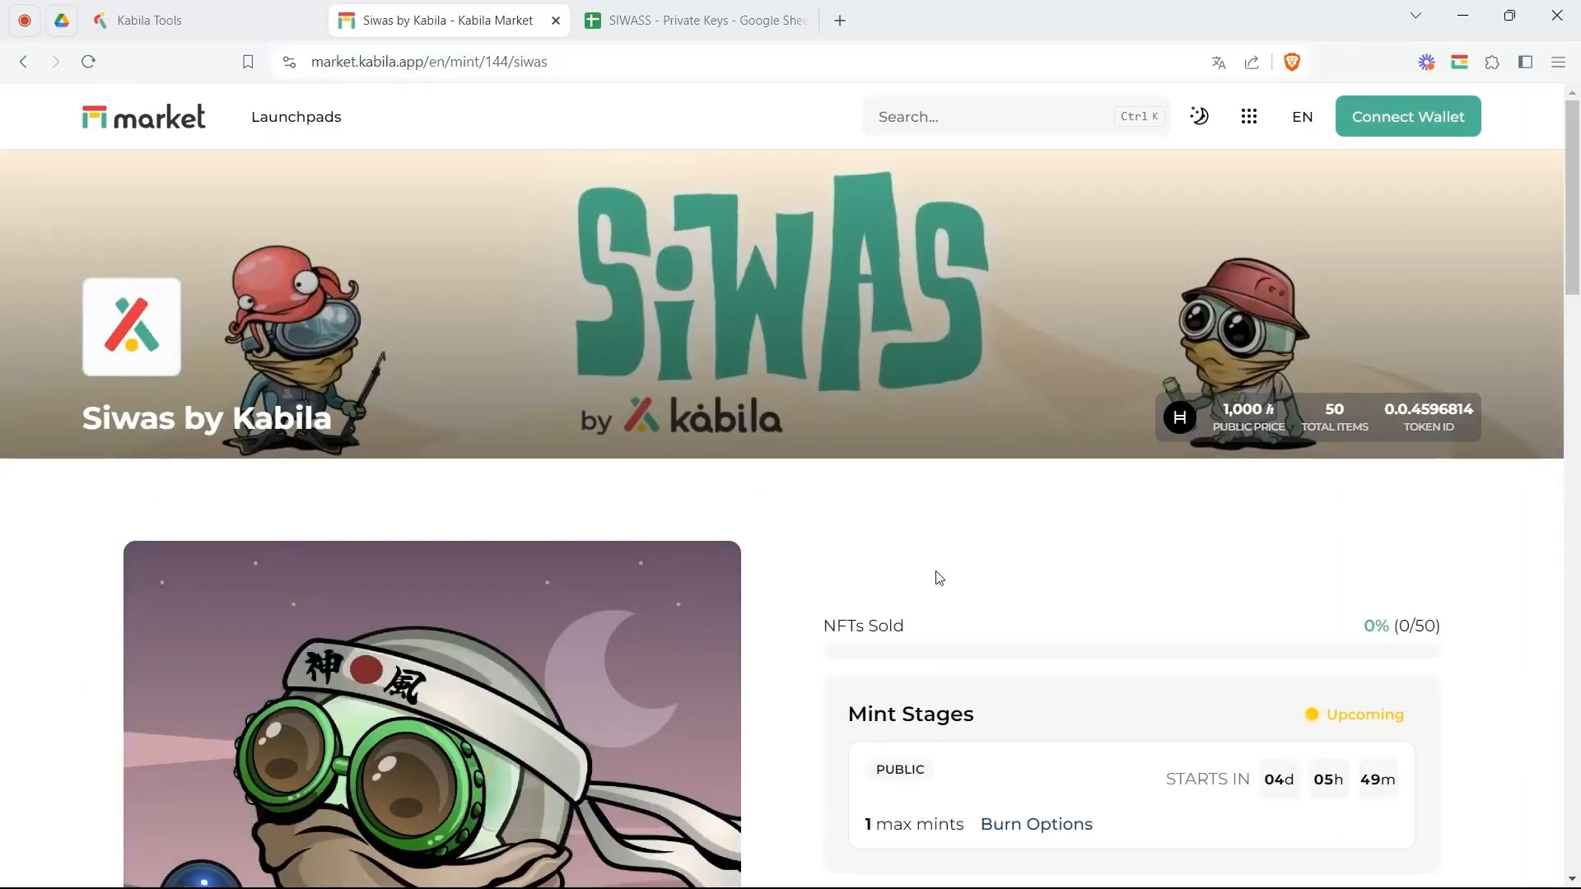
pyautogui.scroll(-3, 1013, 610)
pyautogui.scroll(3, 1012, 606)
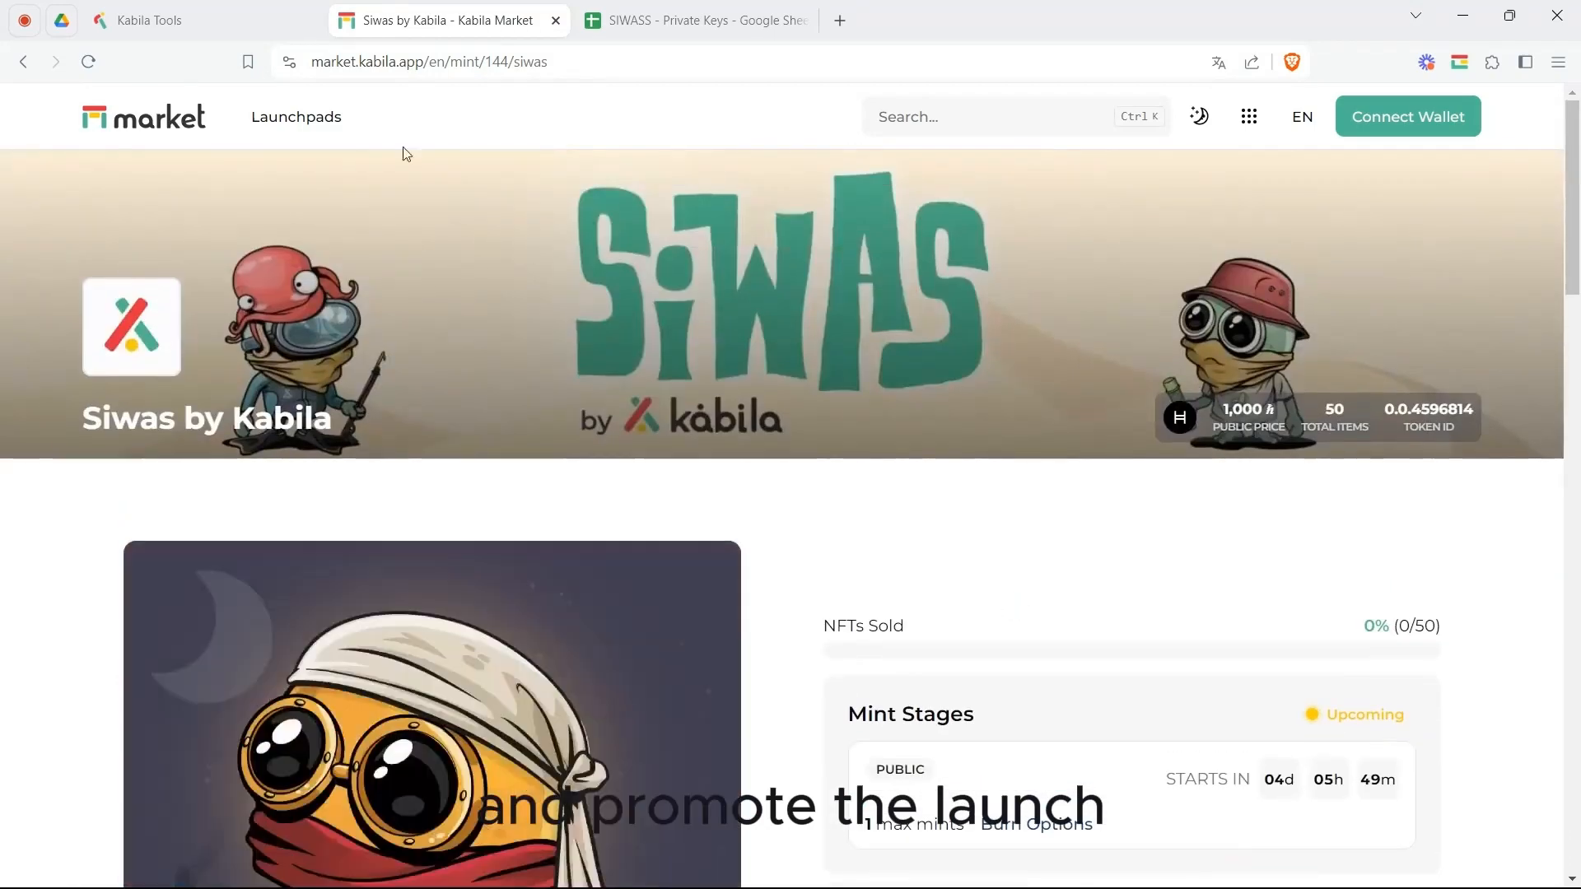
pyautogui.click(201, 18)
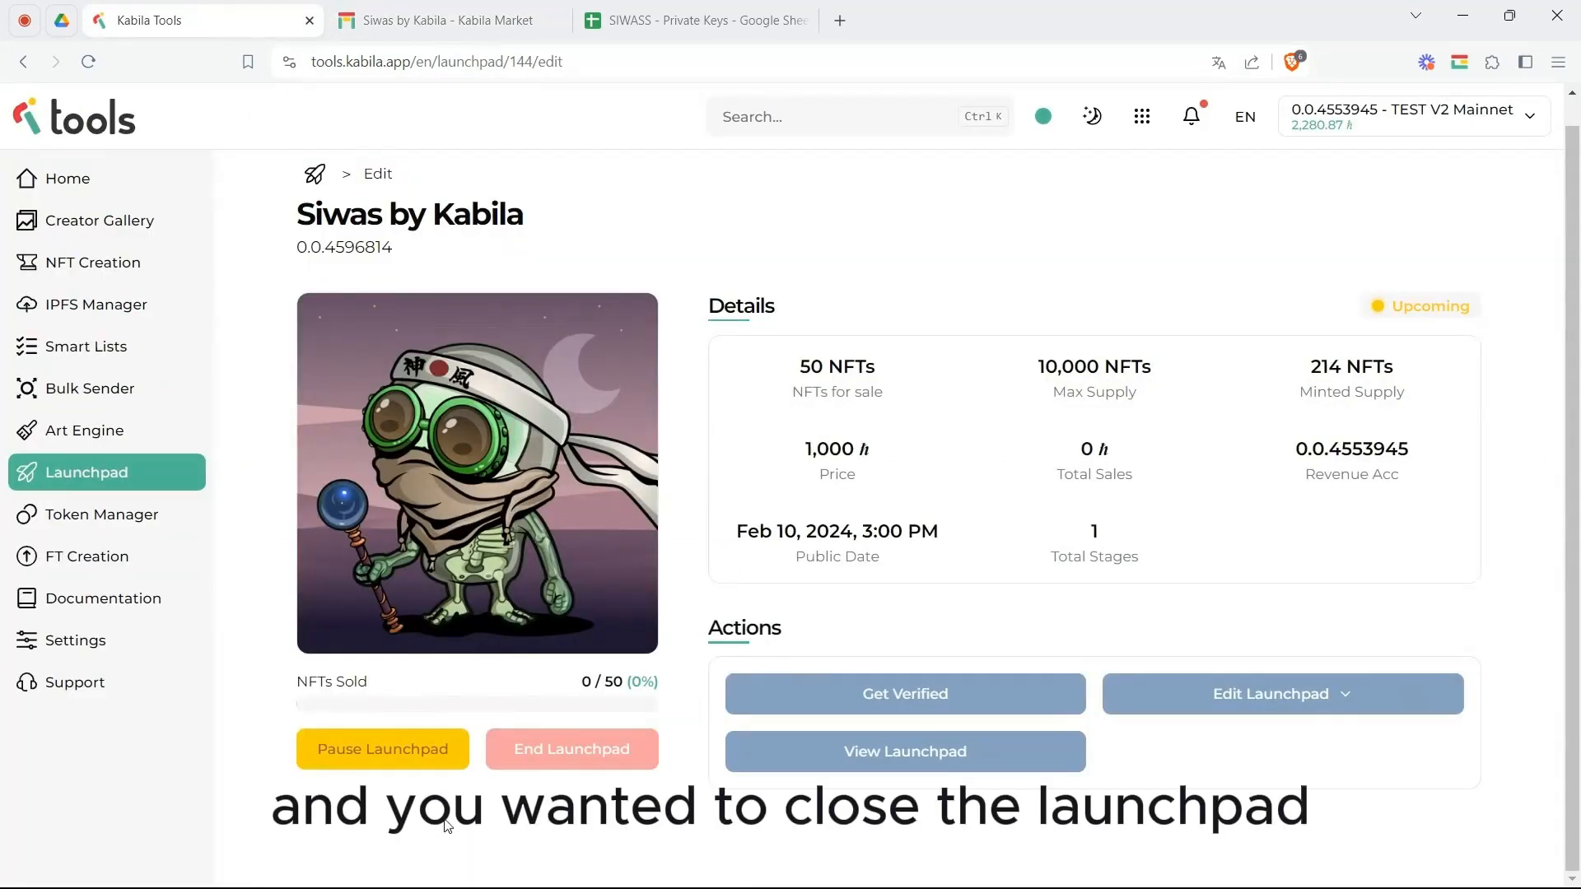
# Pause the Siwas by Kabila launchpad, and end it permanently, acknowledging that pending NFTs go back to the Treasury Account
pyautogui.click(392, 749)
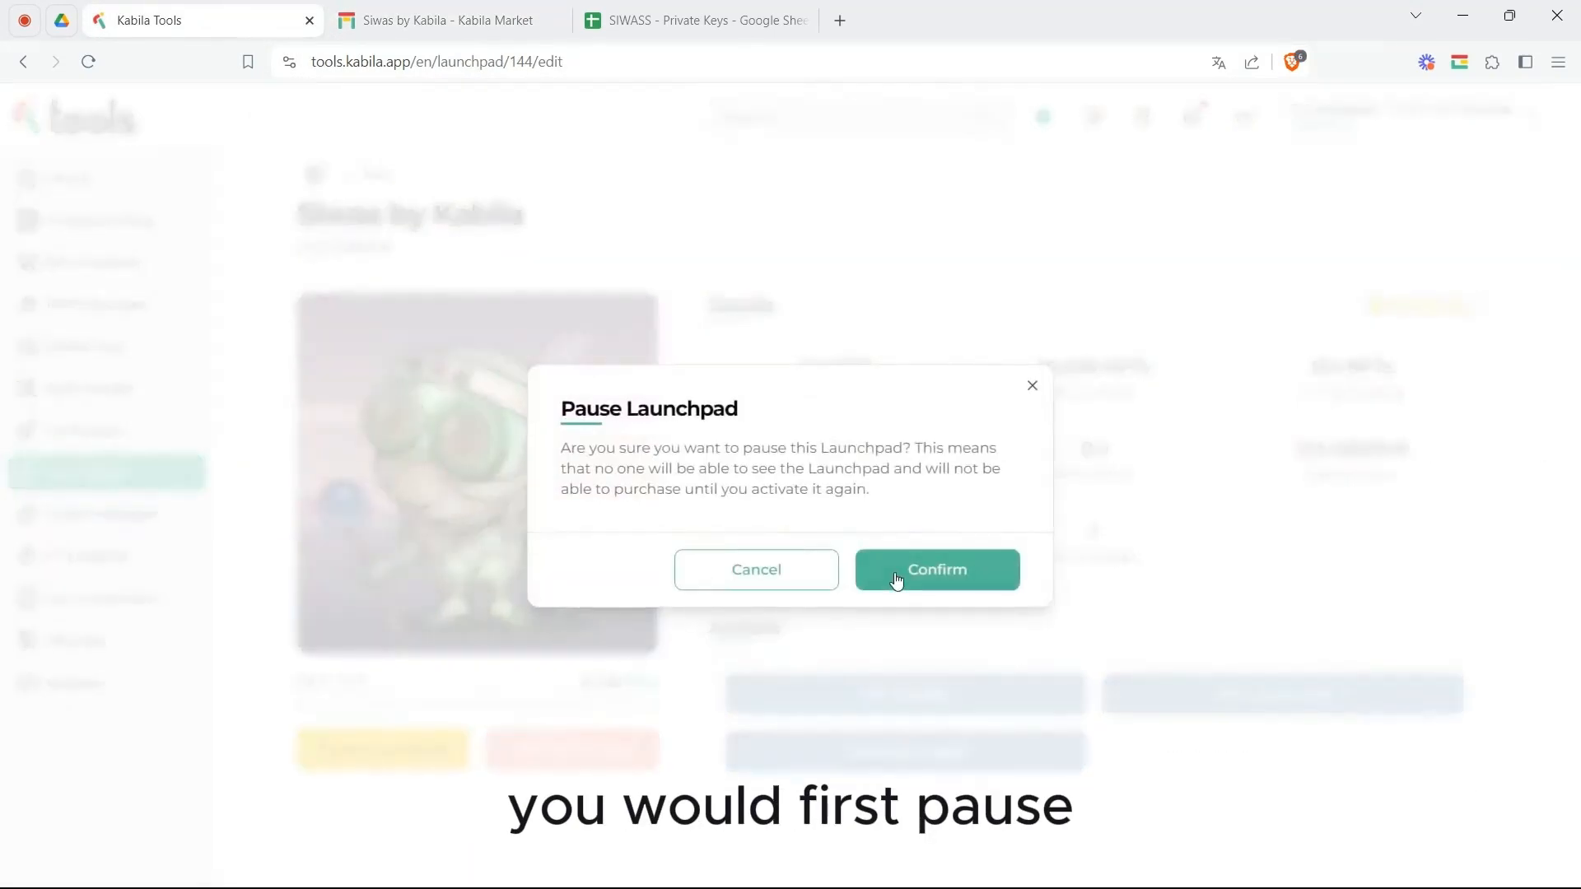
pyautogui.click(895, 576)
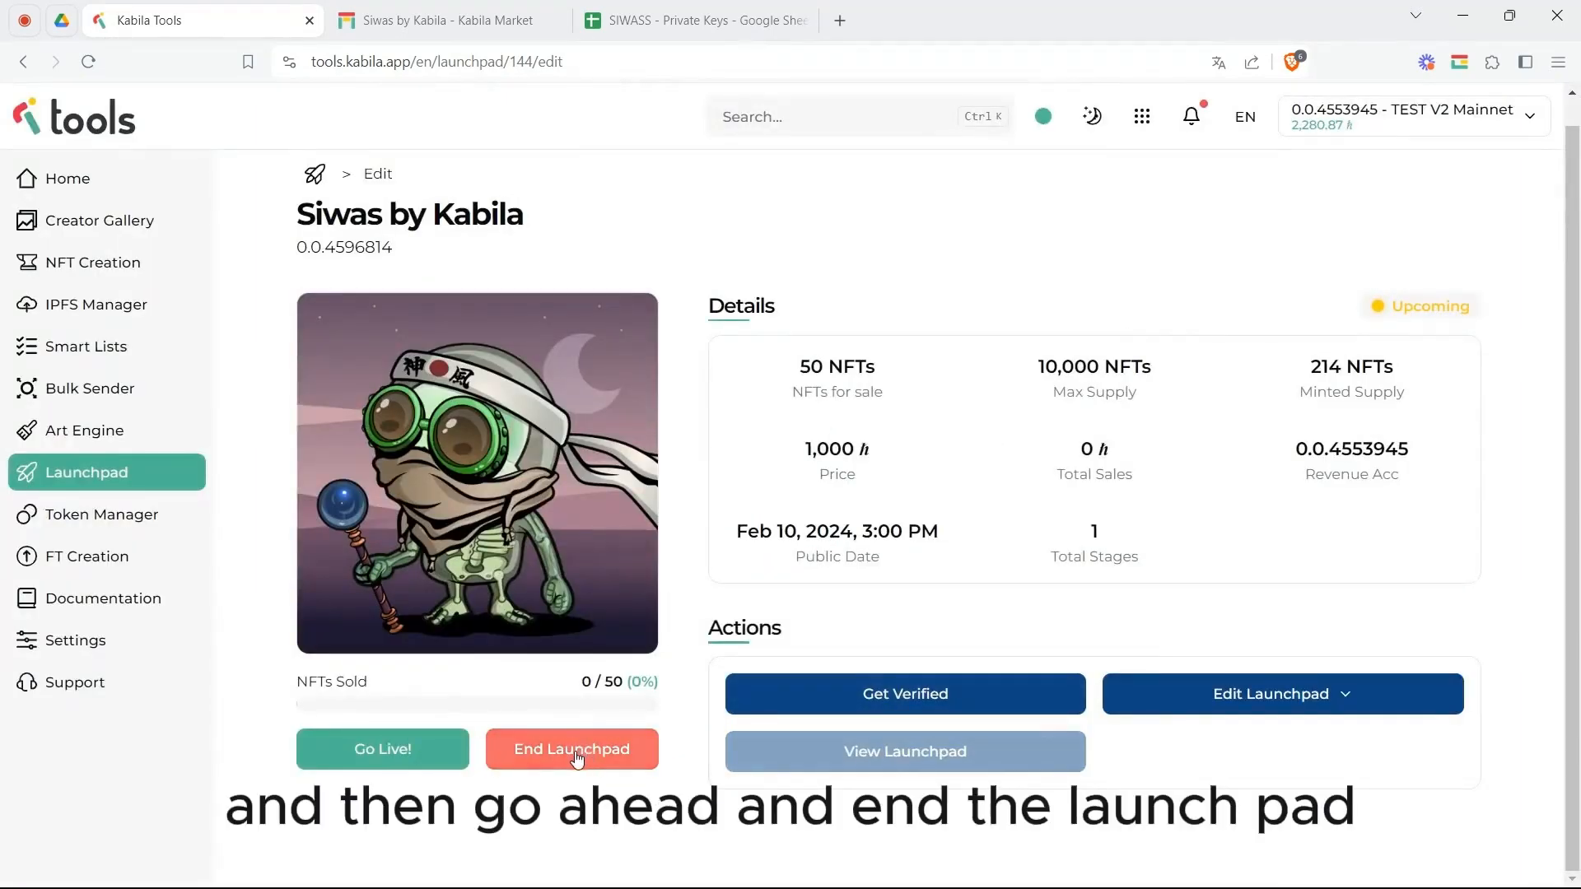
pyautogui.click(575, 753)
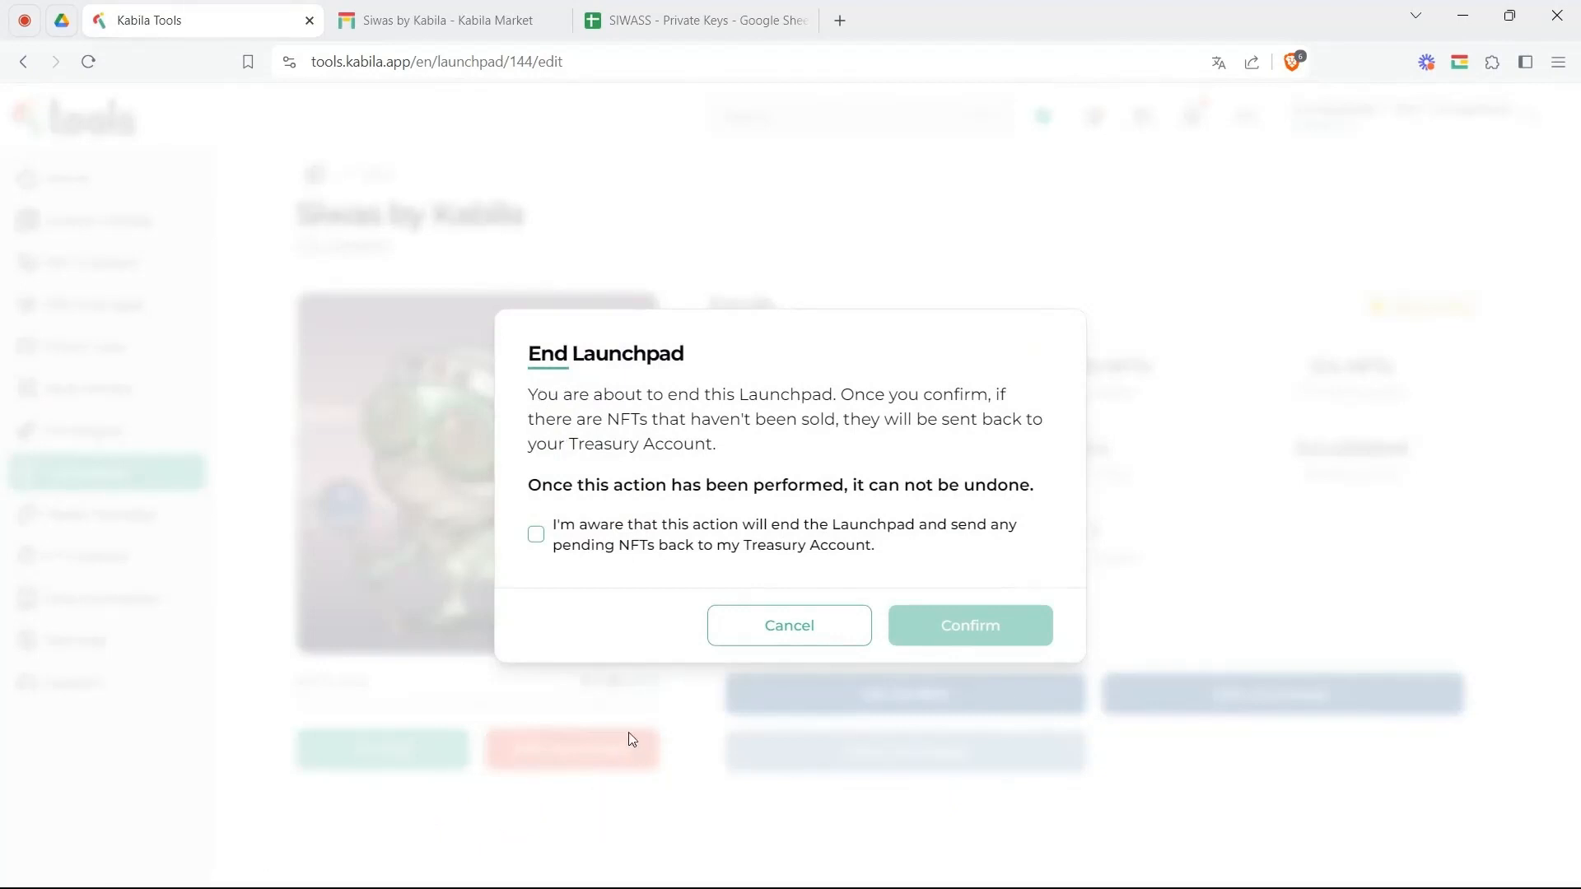
pyautogui.click(539, 537)
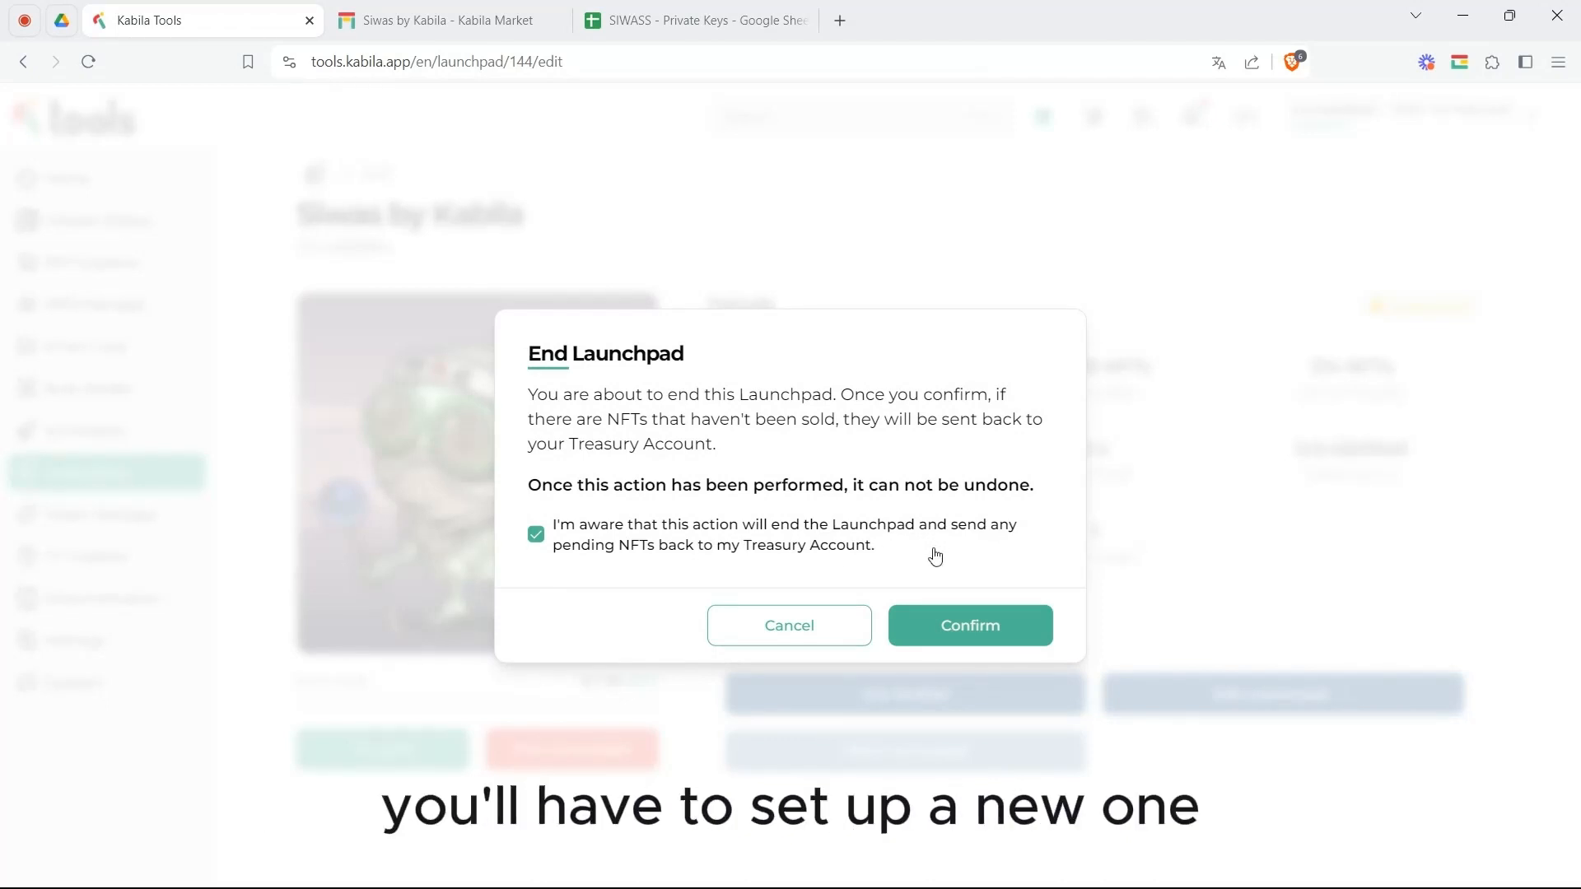
pyautogui.click(980, 628)
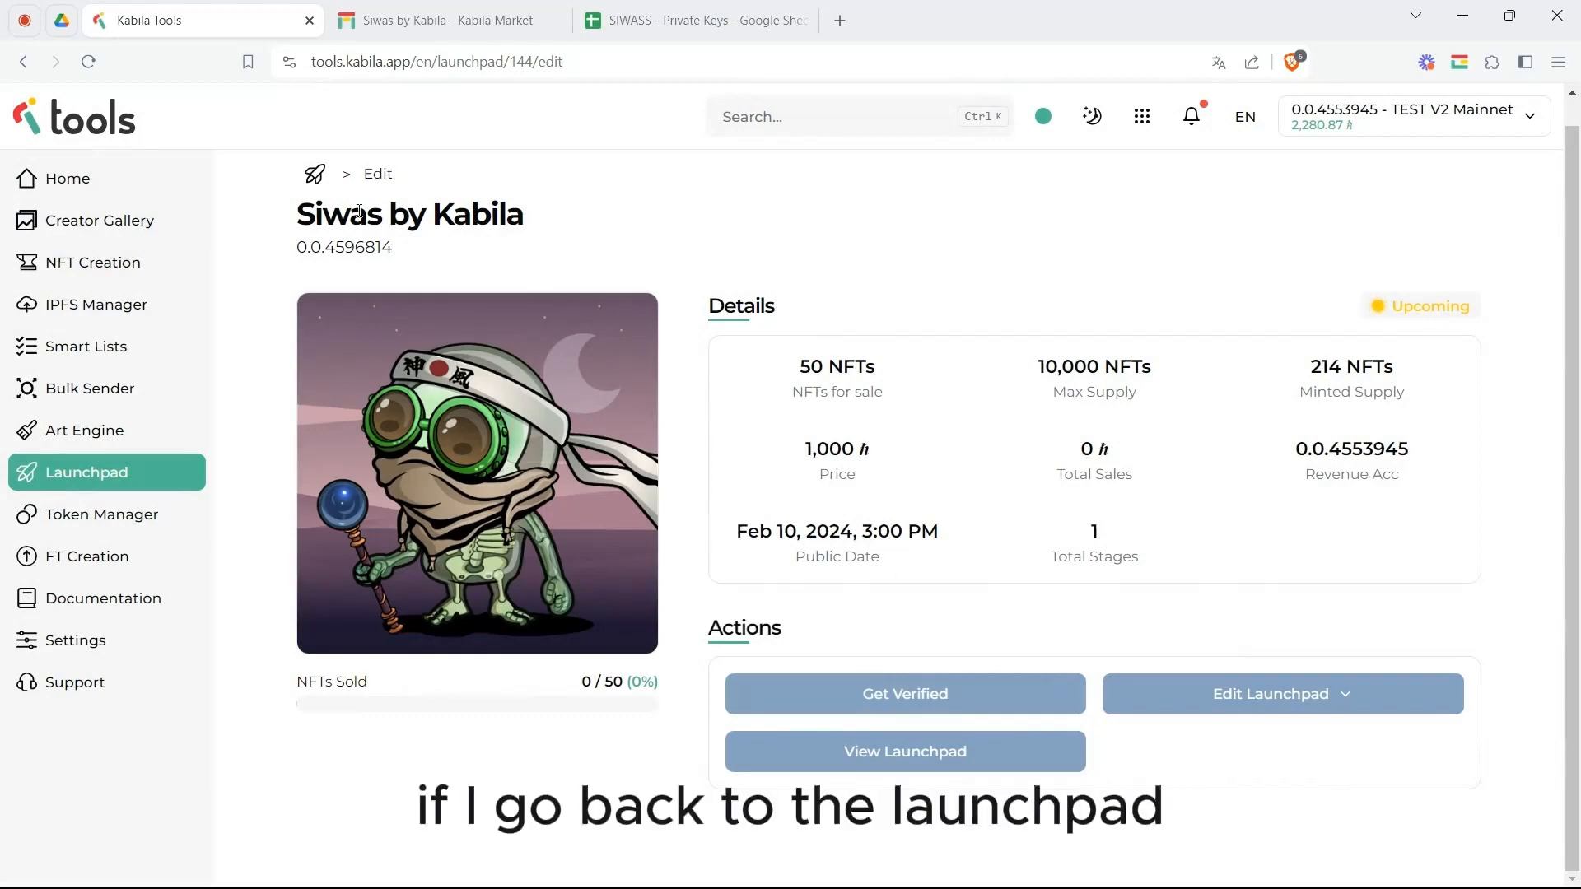
# Check the ended launchpad's state in the list of own launchpads and reopen its control panel to examine the available actions
pyautogui.click(318, 176)
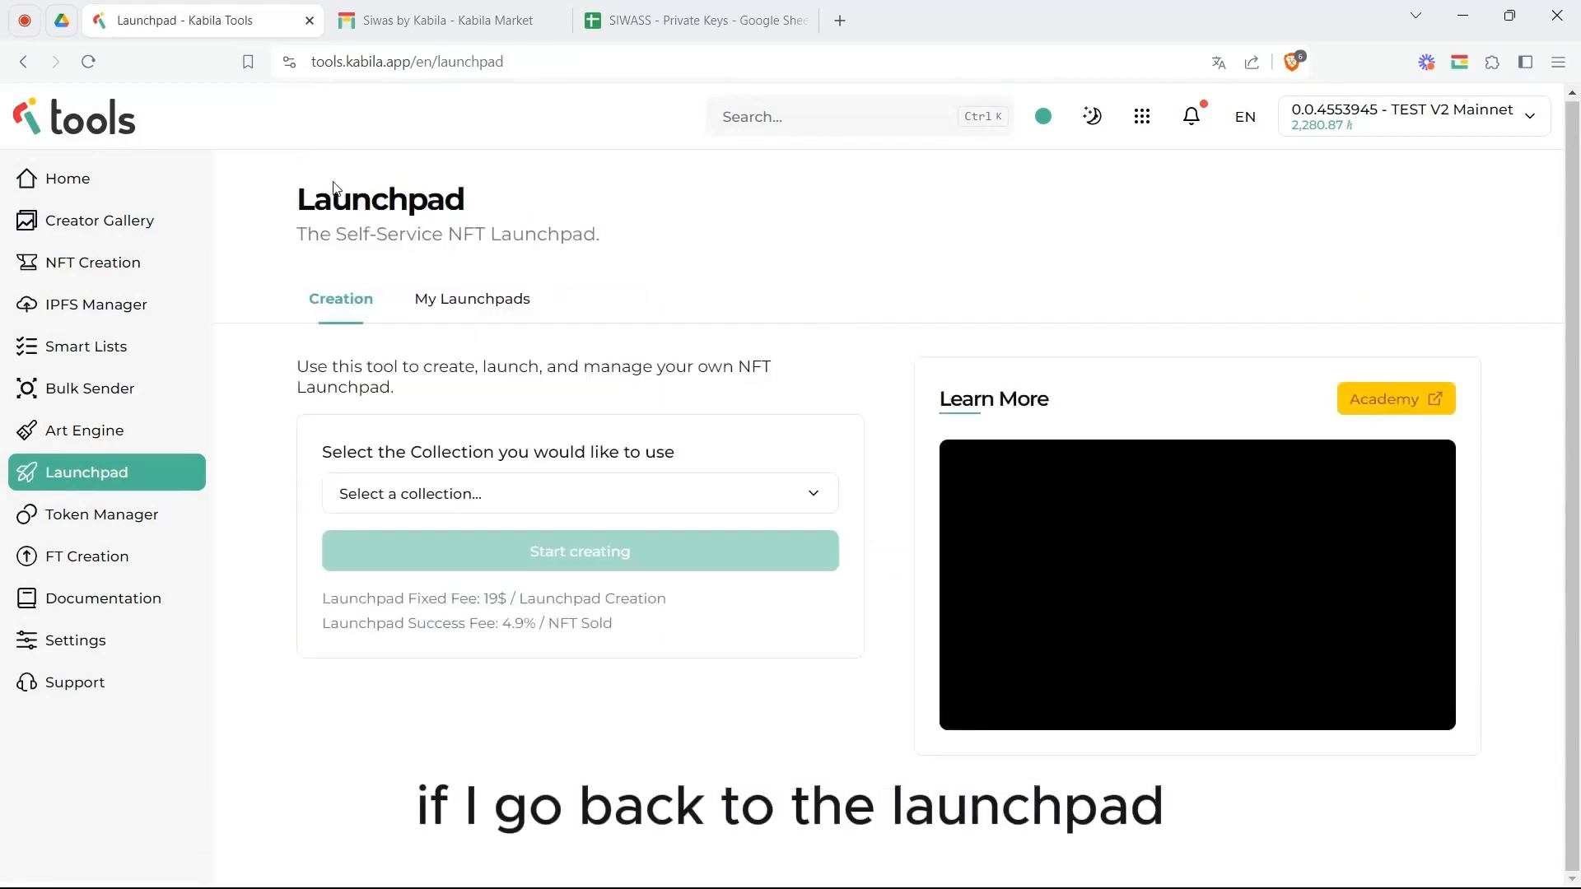
pyautogui.click(458, 309)
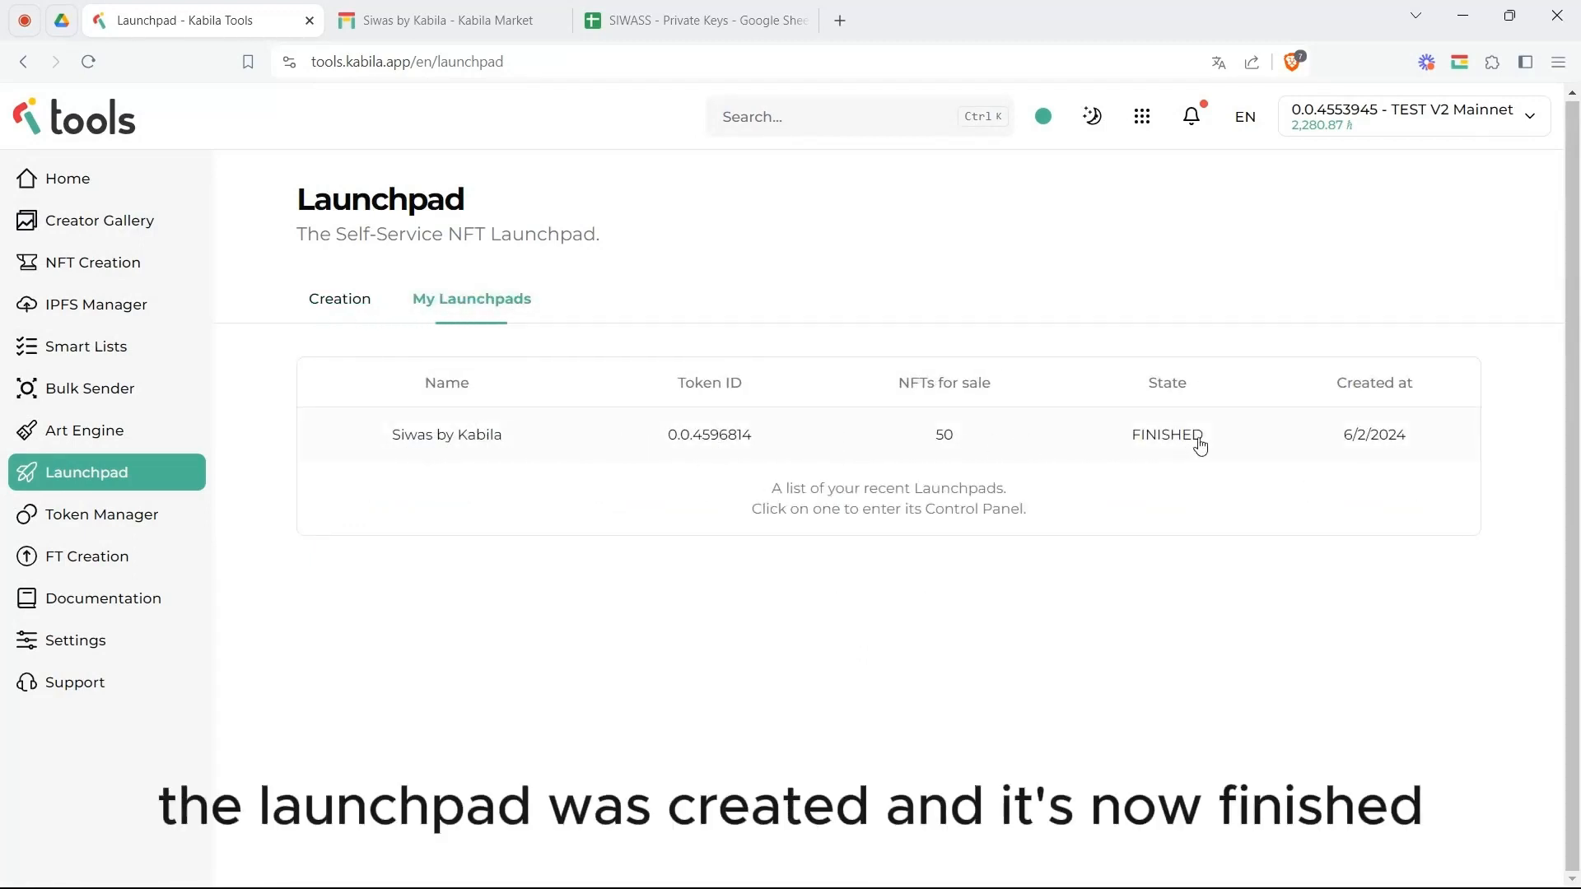
pyautogui.click(846, 434)
pyautogui.scroll(-1, 1576, 256)
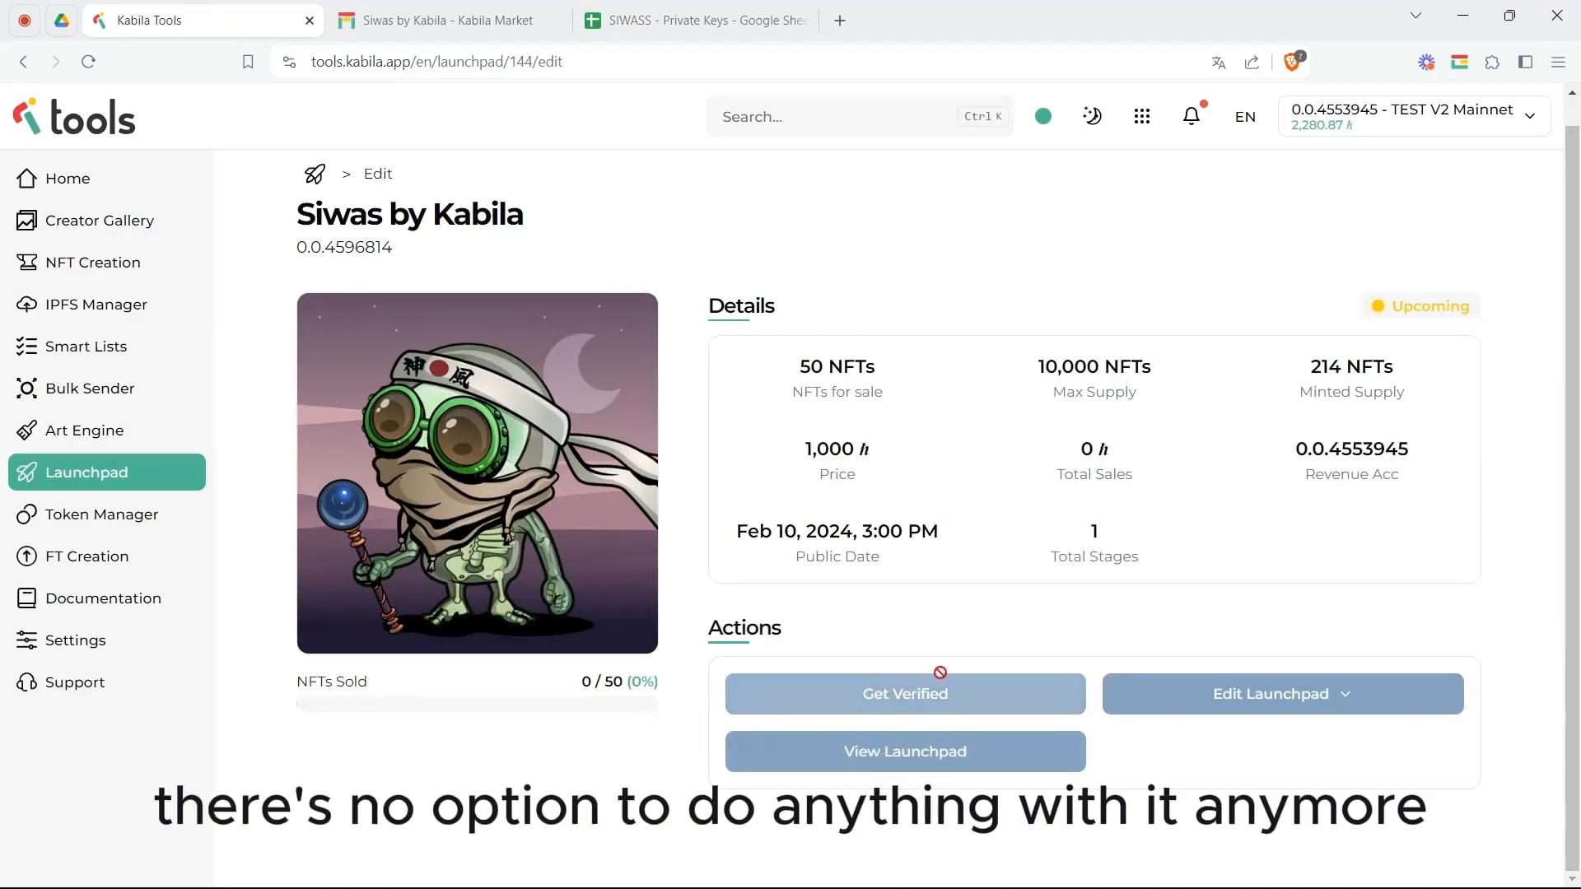
pyautogui.scroll(1, 944, 710)
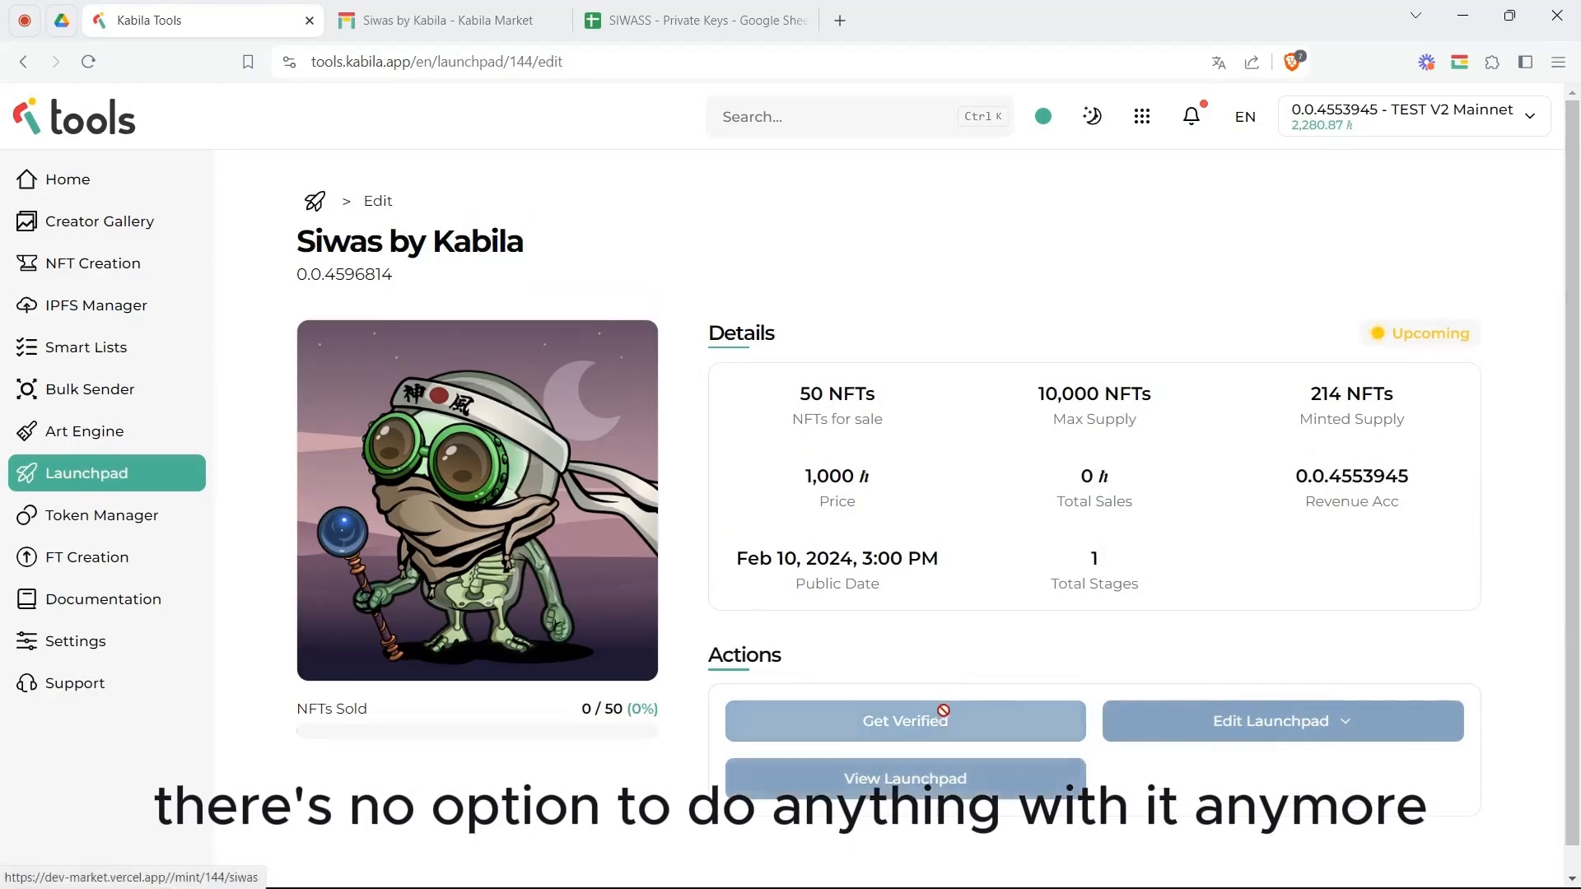
# Go back to the list of own launchpads and return to the launchpad creation page
pyautogui.click(314, 202)
pyautogui.click(498, 303)
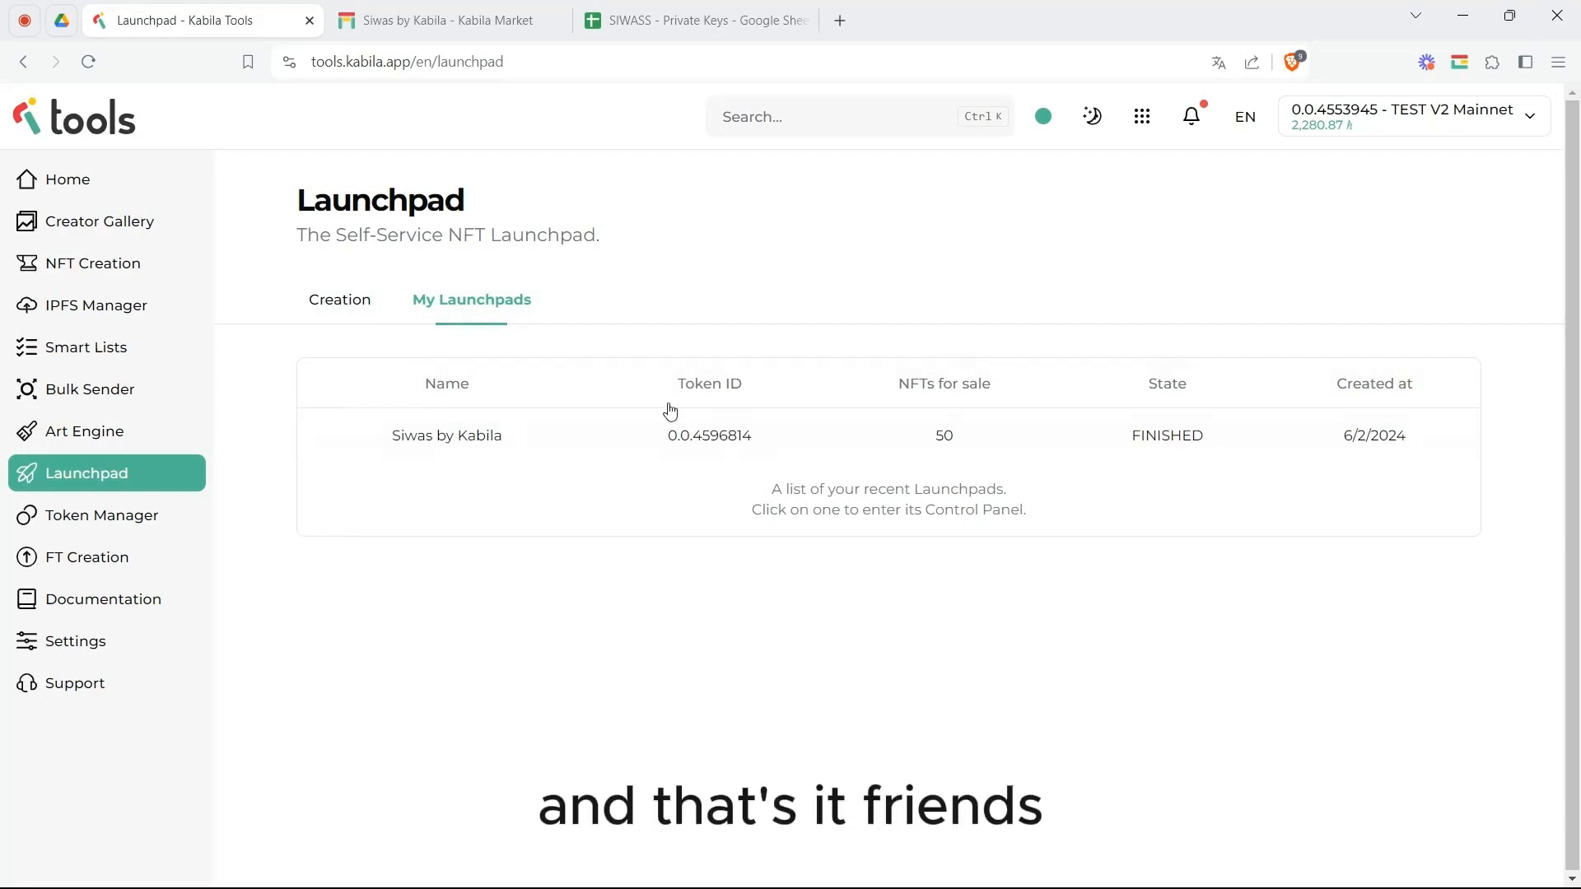
pyautogui.click(361, 303)
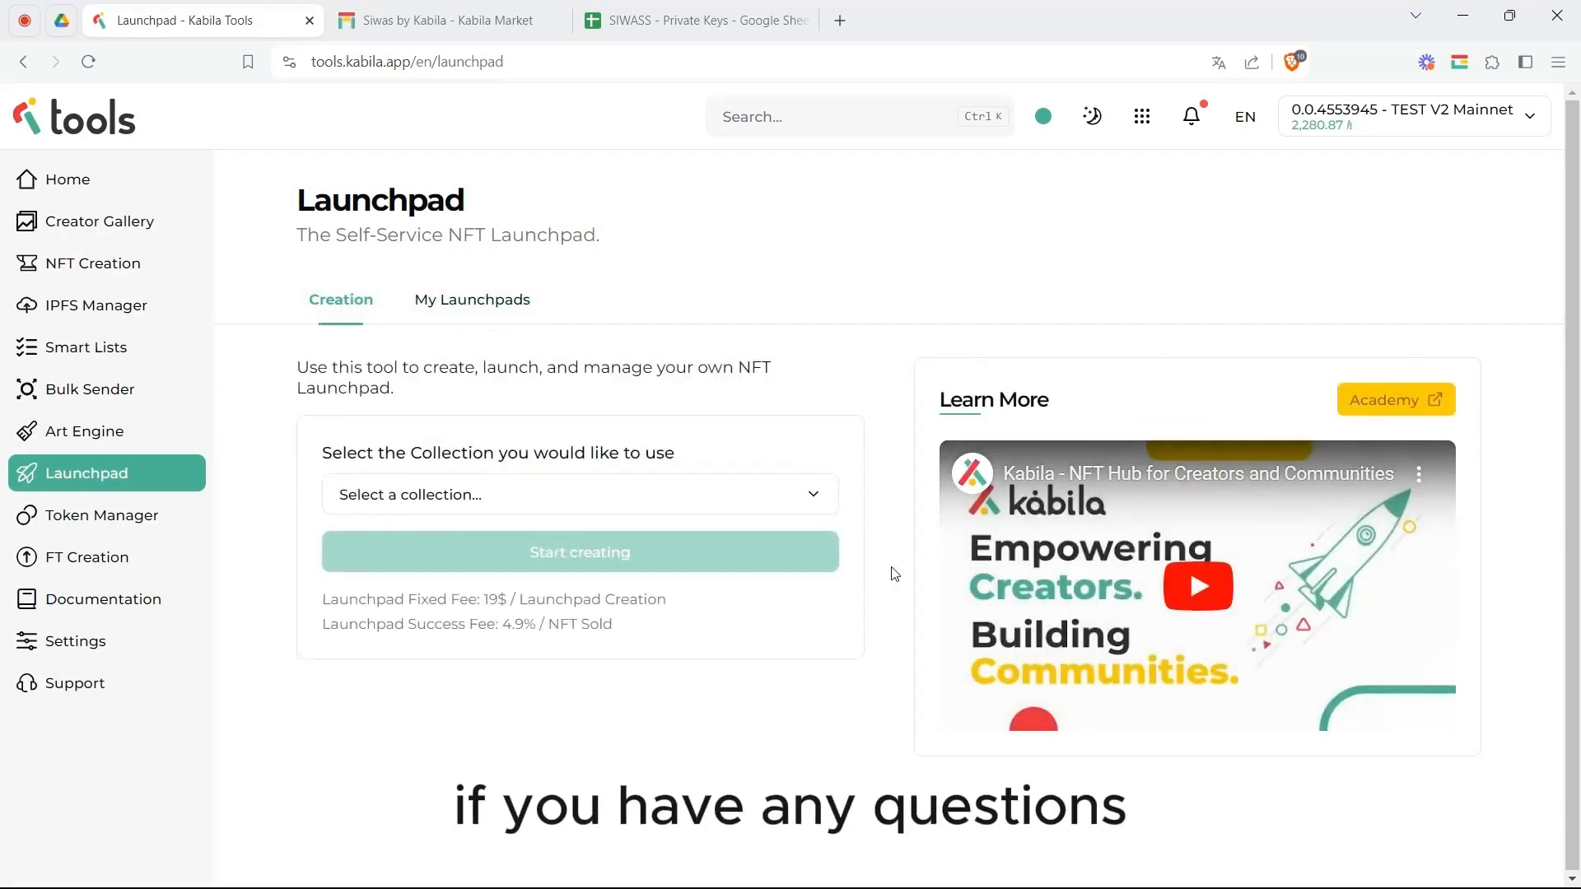